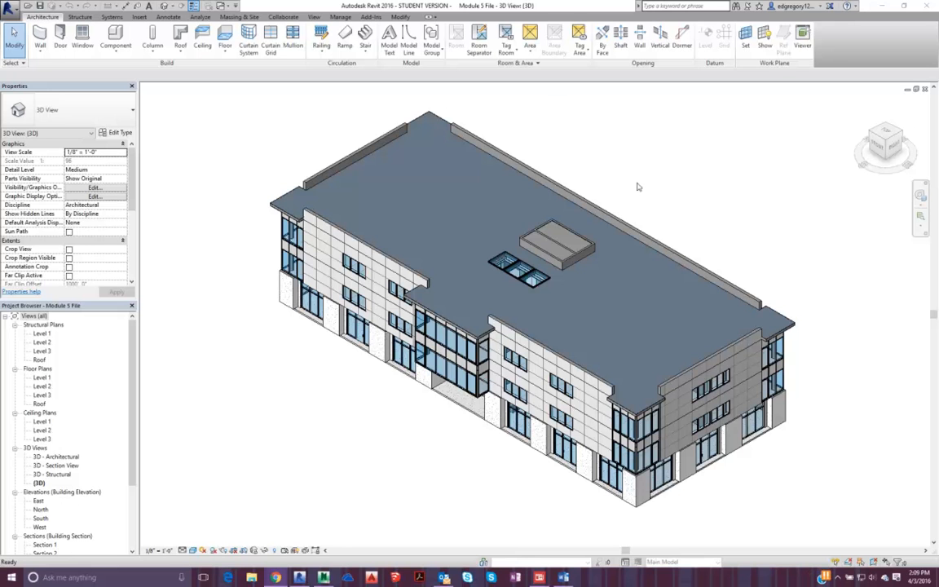
- Hide the elements at one end of the building in the 3D view, and undo the hiding
{"action": "middle_click_drag", "start_coordinate": [588, 166], "coordinate": [659, 201]}
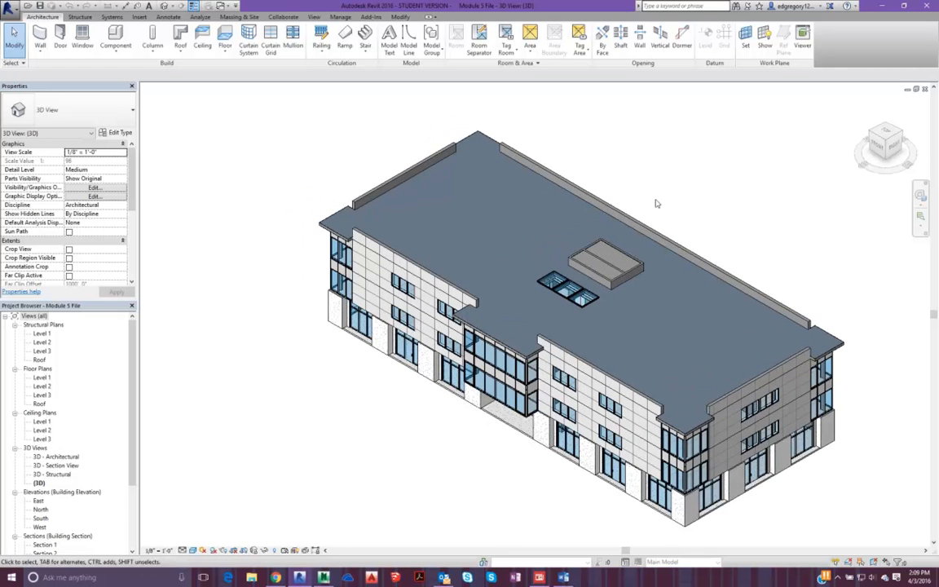
{"action": "middle_click_drag", "start_coordinate": [731, 231], "coordinate": [702, 199], "text": "shift"}
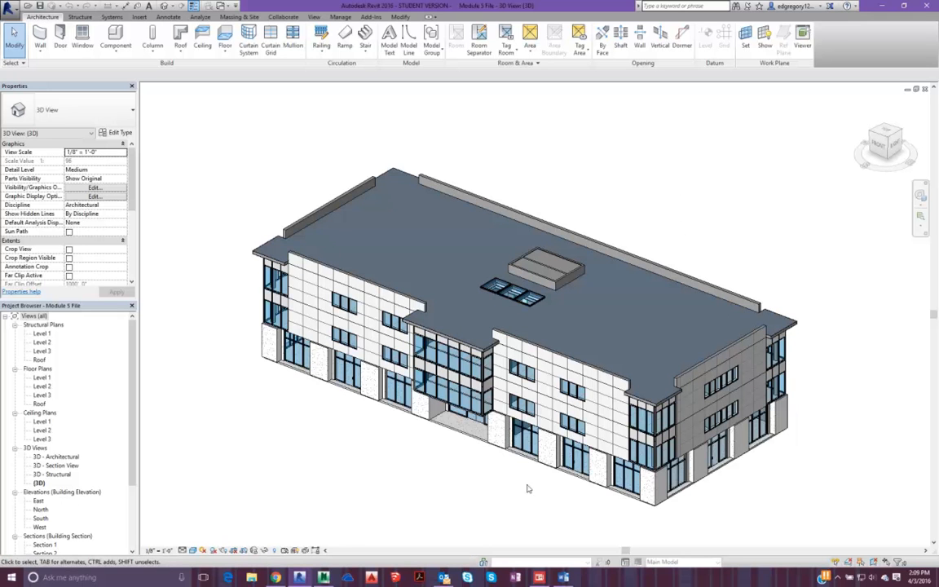
{"action": "middle_click_drag", "start_coordinate": [689, 490], "coordinate": [792, 459], "text": "shift"}
{"action": "left_click_drag", "start_coordinate": [834, 471], "coordinate": [640, 184]}
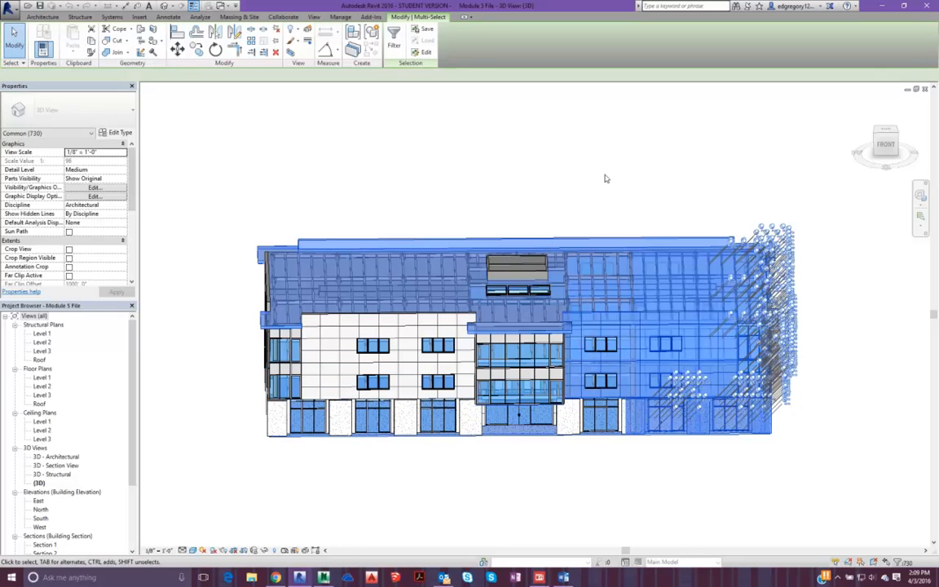
{"action": "right_click", "coordinate": [606, 176]}
{"action": "mouse_move", "coordinate": [644, 212]}
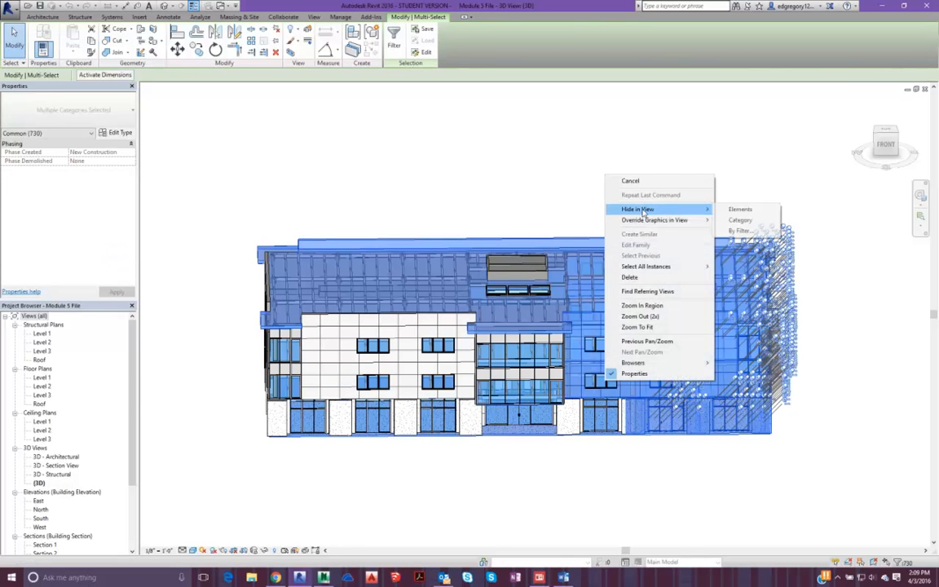
{"action": "left_click", "coordinate": [737, 209]}
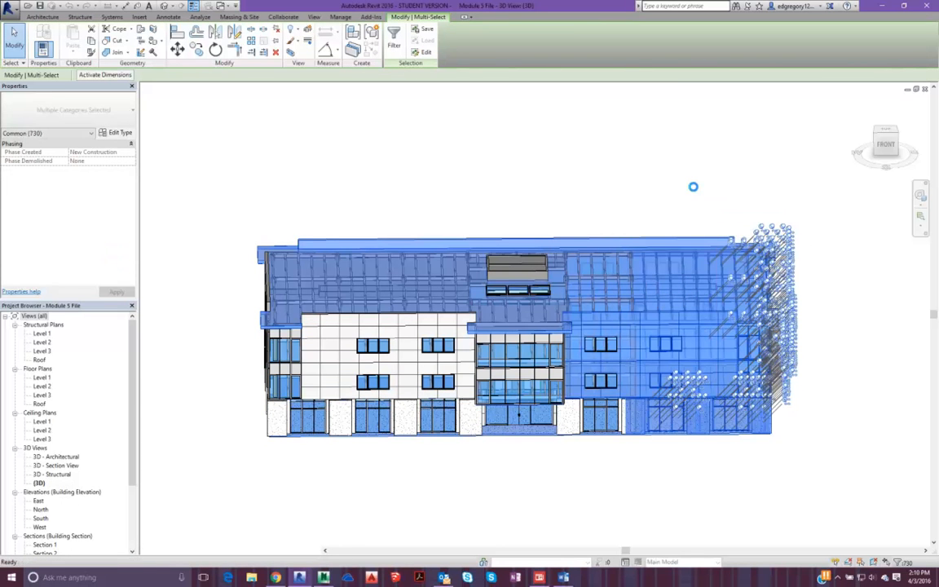
{"action": "mouse_move", "coordinate": [681, 265]}
{"action": "middle_mouse_down", "text": "shift"}
{"action": "mouse_move", "coordinate": [447, 228]}
{"action": "mouse_move", "coordinate": [725, 274]}
{"action": "mouse_move", "coordinate": [688, 289]}
{"action": "mouse_move", "coordinate": [681, 281]}
{"action": "middle_mouse_up", "text": "shift"}
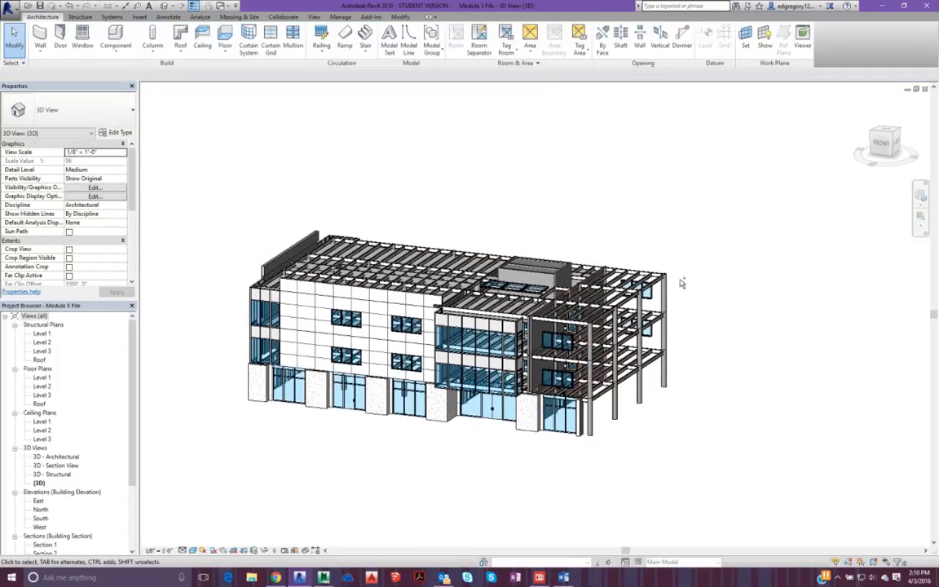
{"action": "key", "text": "ctrl+z"}
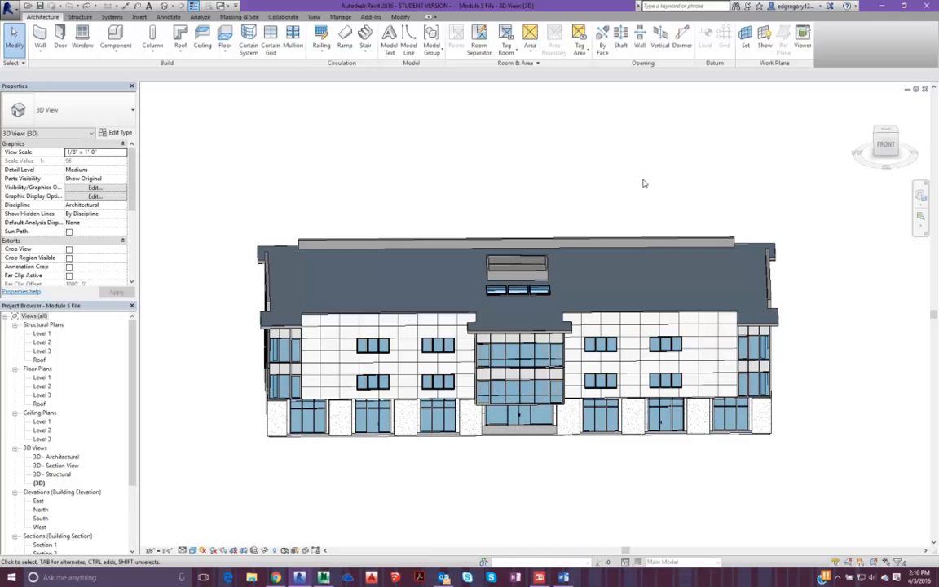
- Export the 3D view as a Navisworks NWC file named Module 5 File in the BIM Seminar folder, replacing the existing file
{"action": "left_click", "coordinate": [15, 7]}
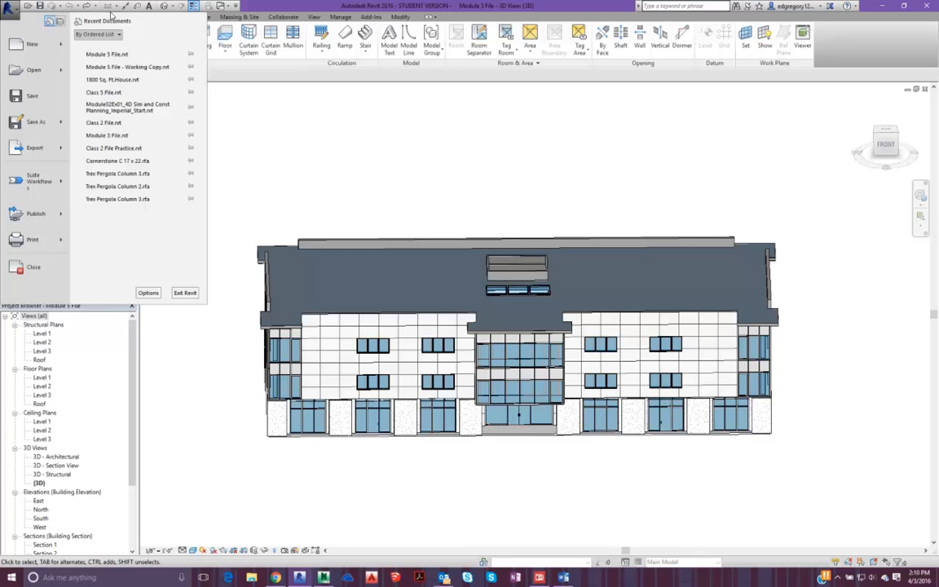
{"action": "left_click", "coordinate": [46, 147]}
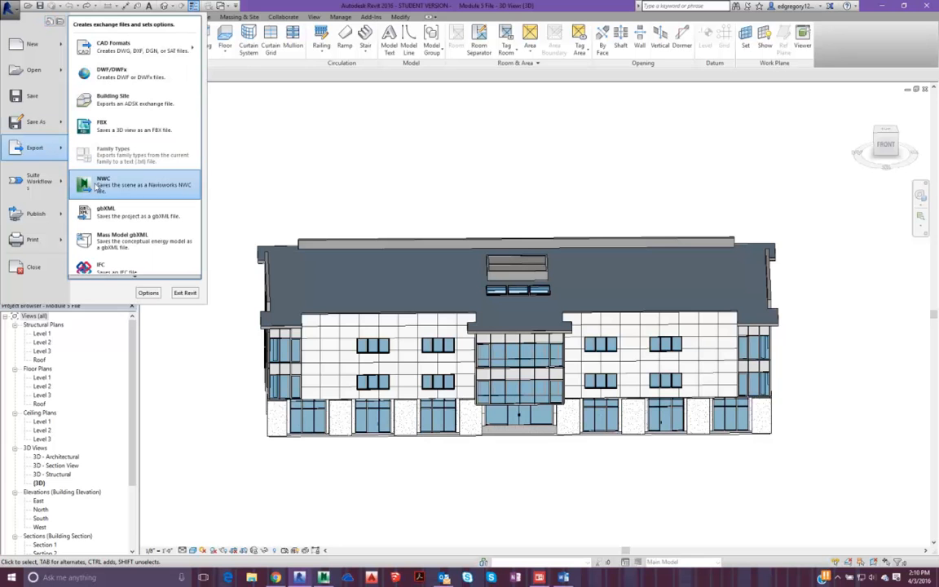
{"action": "left_click", "coordinate": [166, 187]}
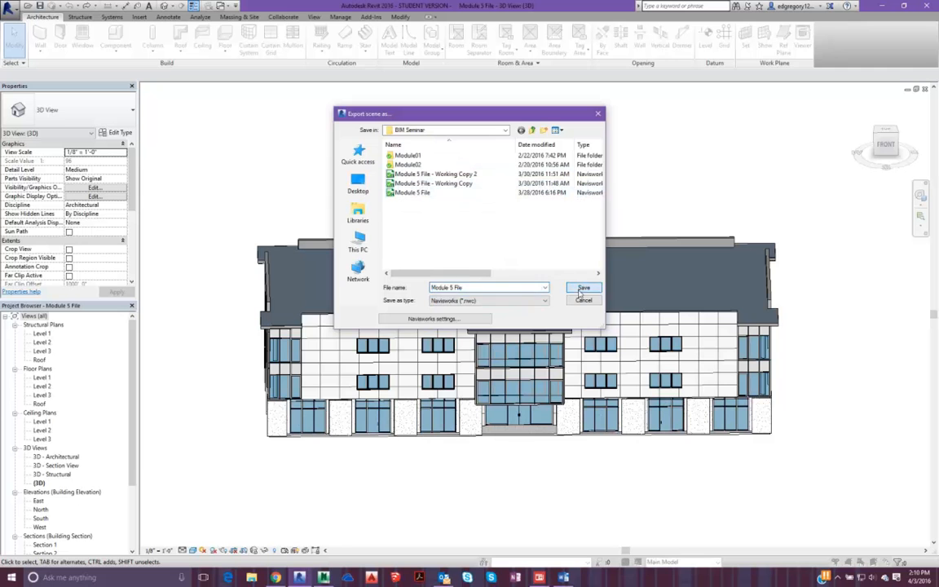
{"action": "left_click", "coordinate": [582, 288]}
{"action": "left_click", "coordinate": [493, 290]}
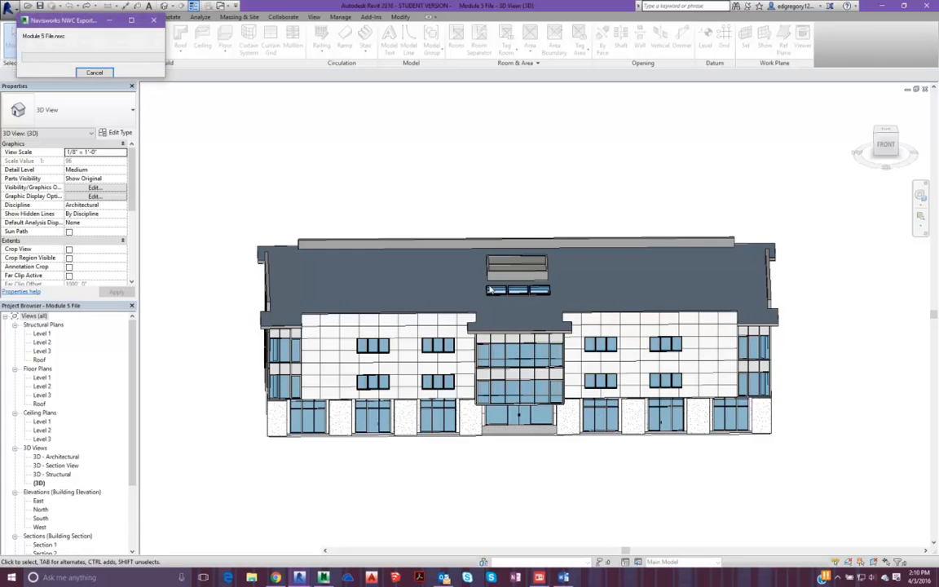
{"action": "left_click_drag", "start_coordinate": [107, 31], "coordinate": [317, 139]}
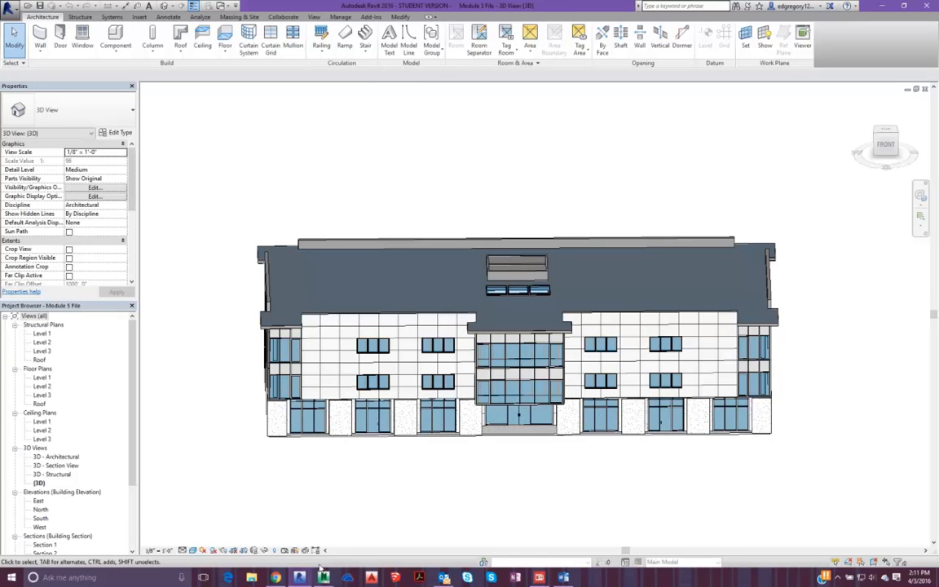
- Open the Module 5 schedule files from the BIM Seminar folder, view Module 5 Schedule 1 full-size in Excel, and return to Navisworks
{"action": "mouse_move", "coordinate": [322, 573]}
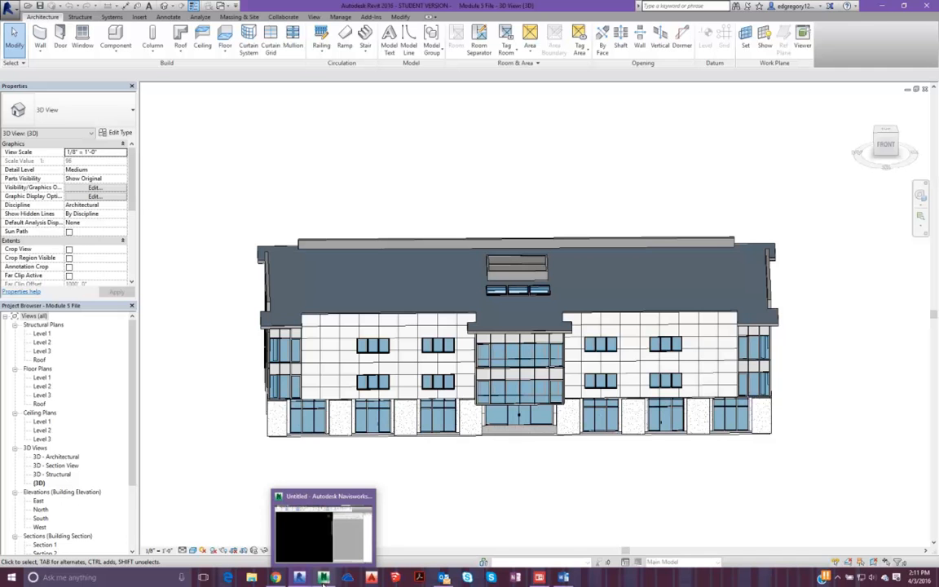
{"action": "left_click", "coordinate": [340, 499]}
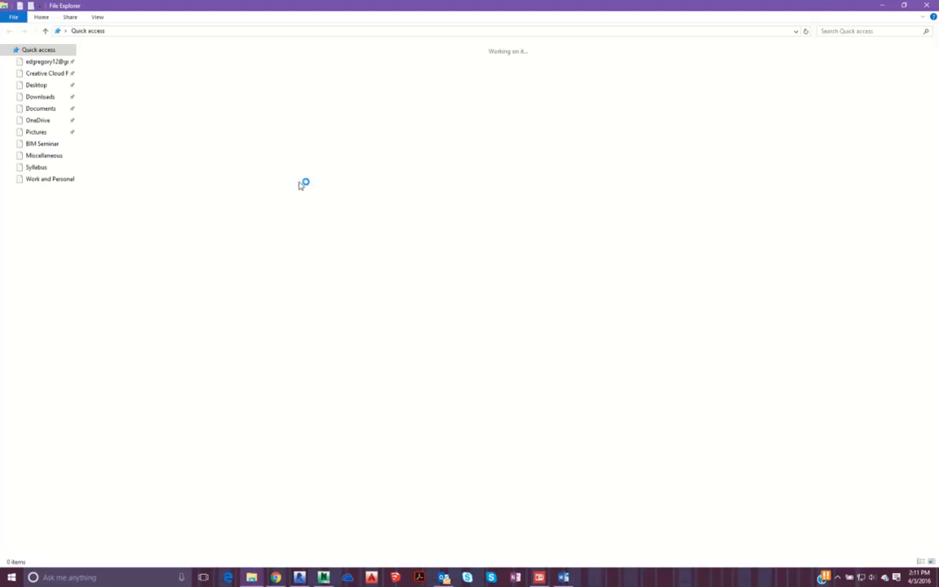
{"action": "left_click", "coordinate": [42, 143]}
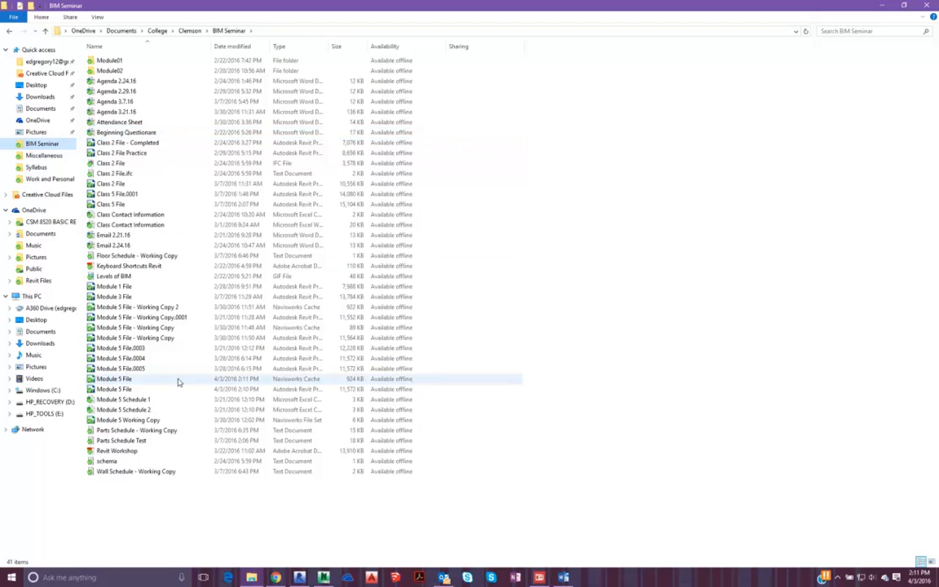
{"action": "left_click", "coordinate": [183, 405]}
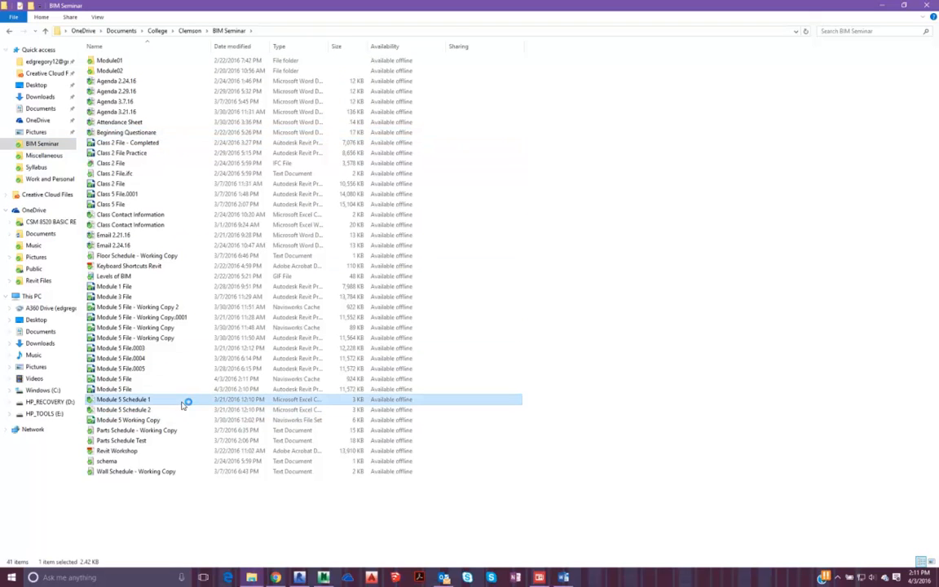
{"action": "left_click", "coordinate": [151, 410]}
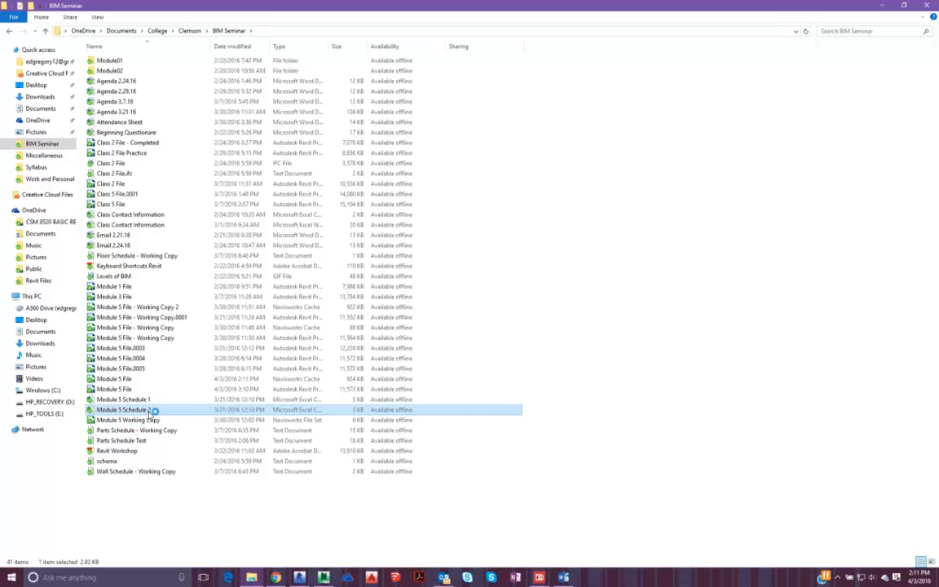
{"action": "left_click", "coordinate": [323, 577]}
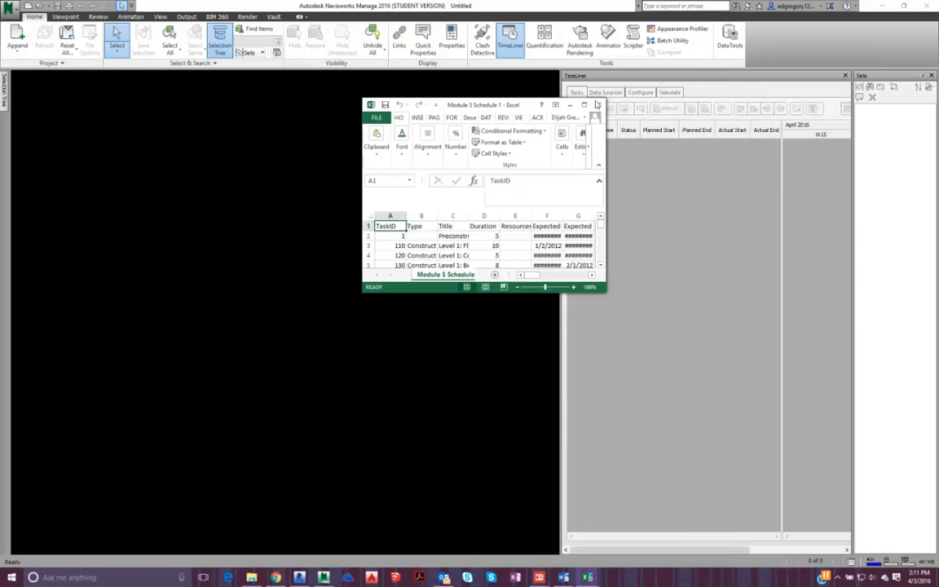
{"action": "double_click", "coordinate": [520, 101]}
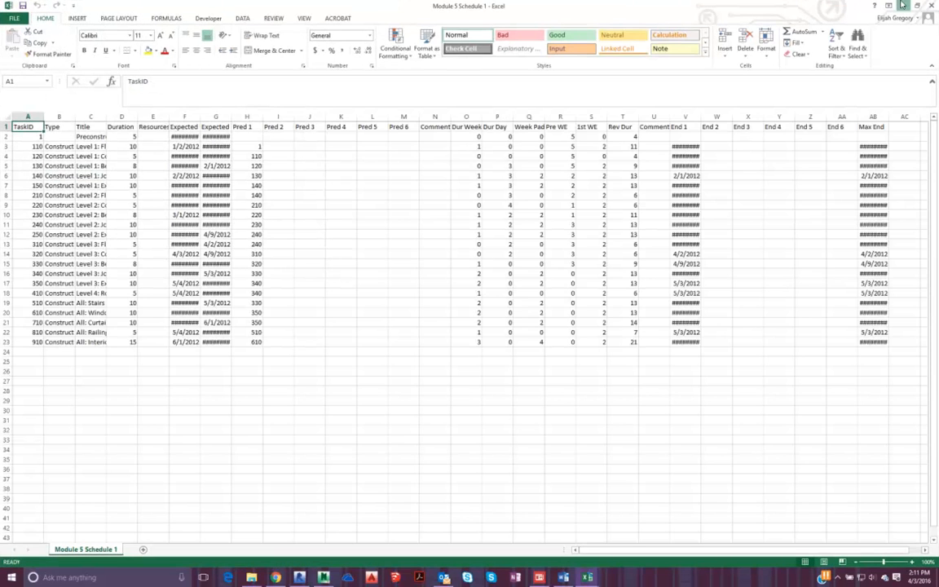
{"action": "left_click", "coordinate": [902, 5]}
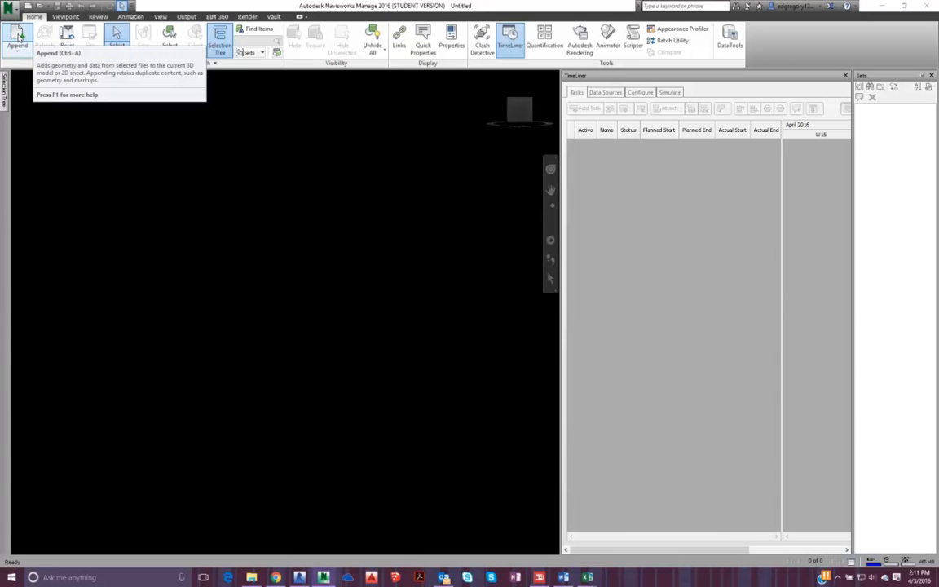
- Append the Navisworks Cache file Module 5 File from the BIM Seminar folder to the scene
{"action": "left_click", "coordinate": [27, 38]}
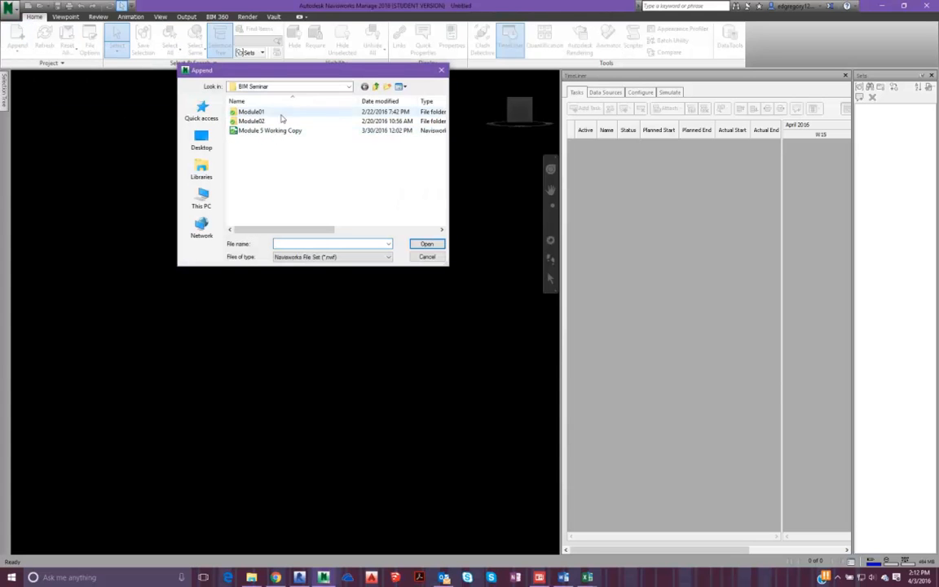
{"action": "left_click", "coordinate": [324, 256]}
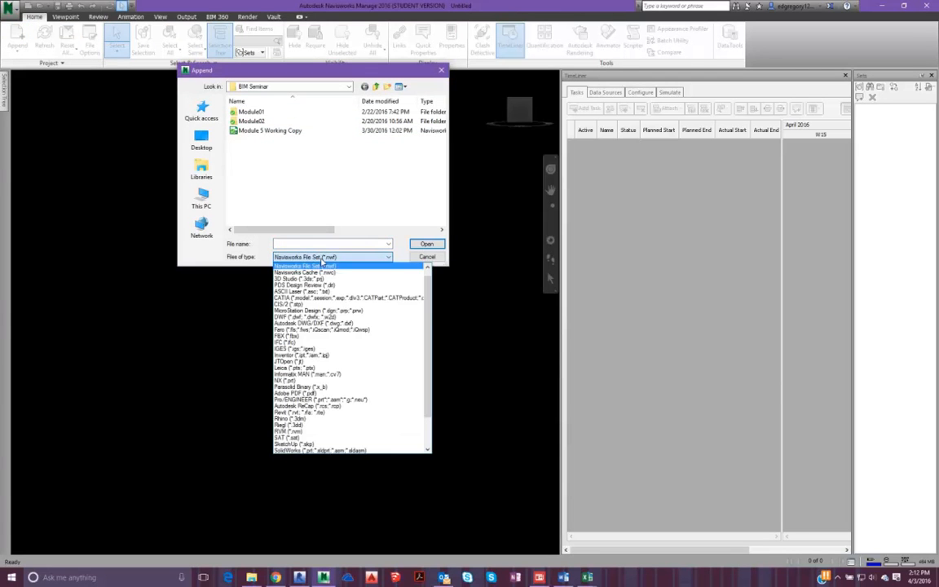
{"action": "left_click", "coordinate": [325, 273]}
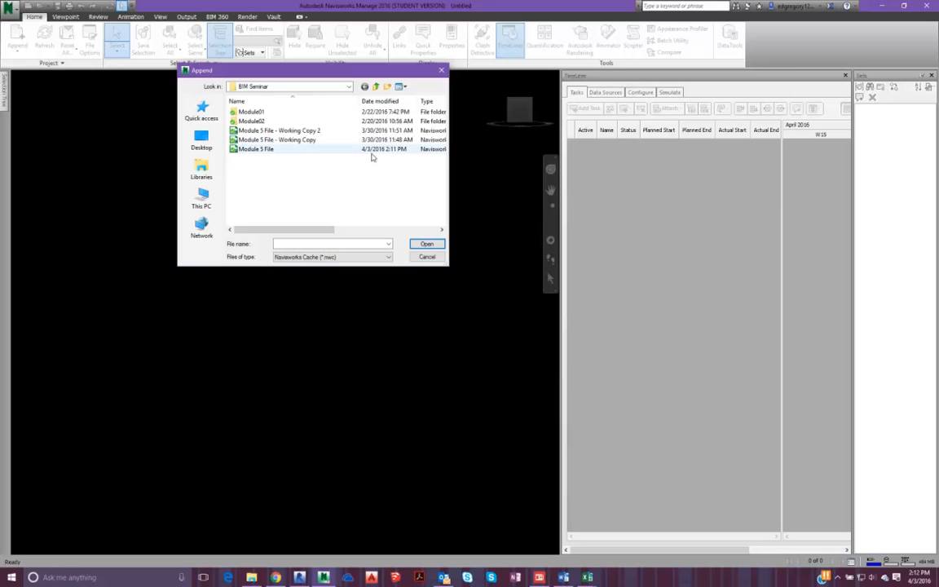
{"action": "left_click", "coordinate": [325, 149]}
{"action": "double_click", "coordinate": [325, 149]}
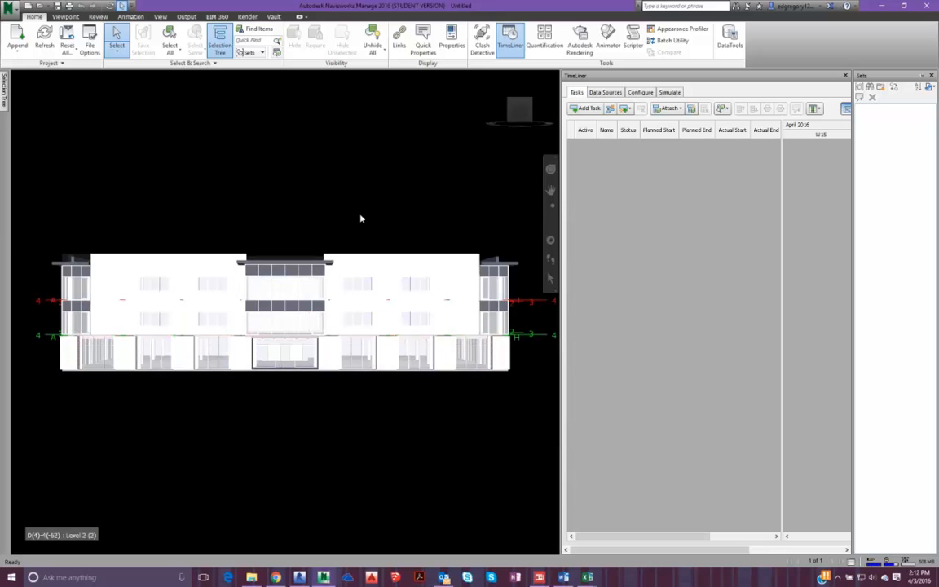
{"action": "middle_click_drag", "start_coordinate": [261, 198], "coordinate": [196, 273], "text": "shift"}
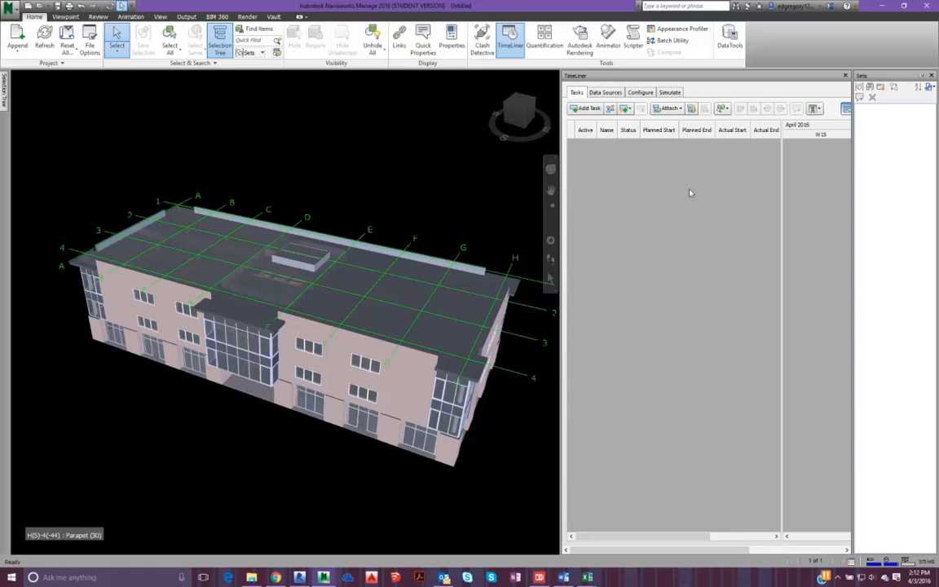
- Close the TimeLiner window and expand Level 1, Level 2, Level 3 and Roof of Module 5 File.nwc in the selection tree
{"action": "left_click", "coordinate": [509, 42]}
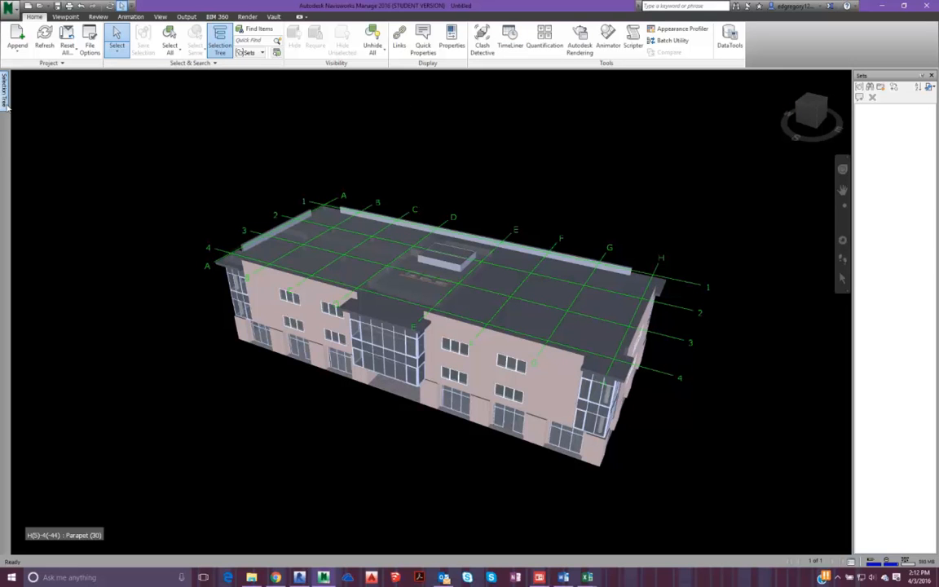
{"action": "mouse_move", "coordinate": [6, 95]}
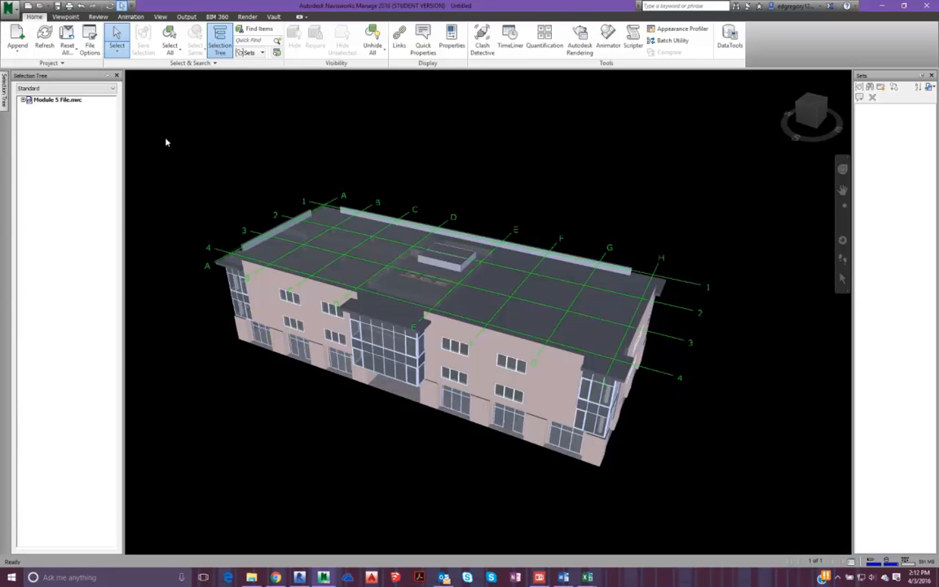
{"action": "left_click", "coordinate": [26, 101]}
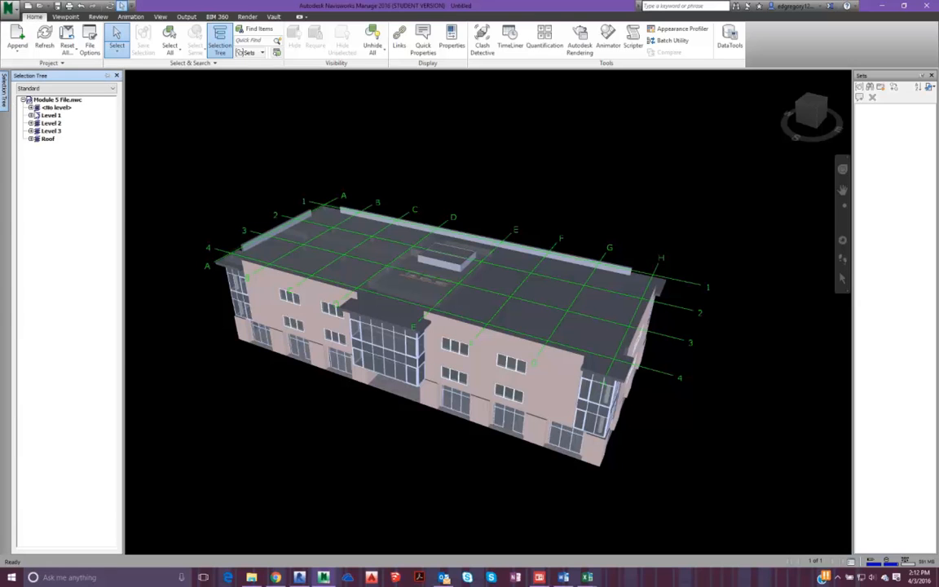
{"action": "left_click", "coordinate": [30, 115]}
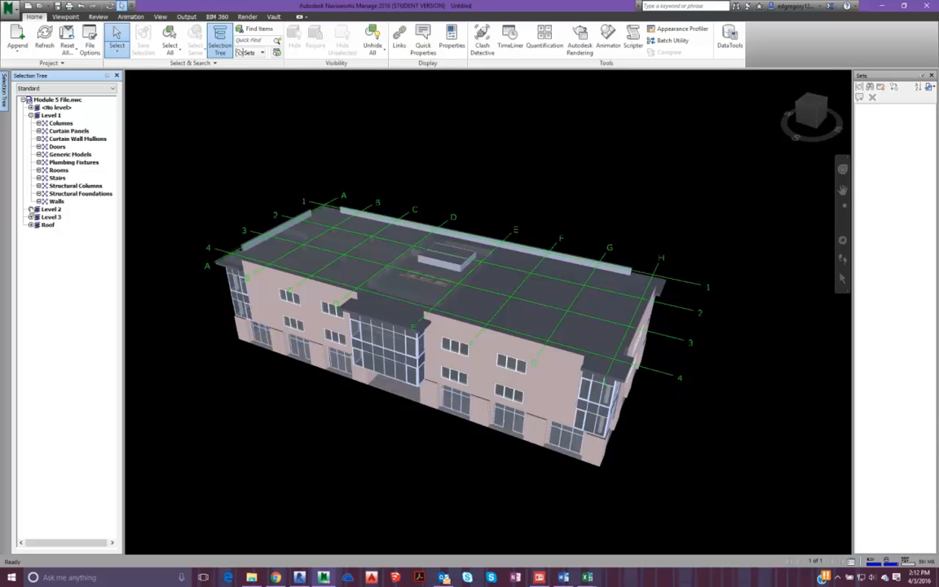
{"action": "left_click", "coordinate": [30, 210]}
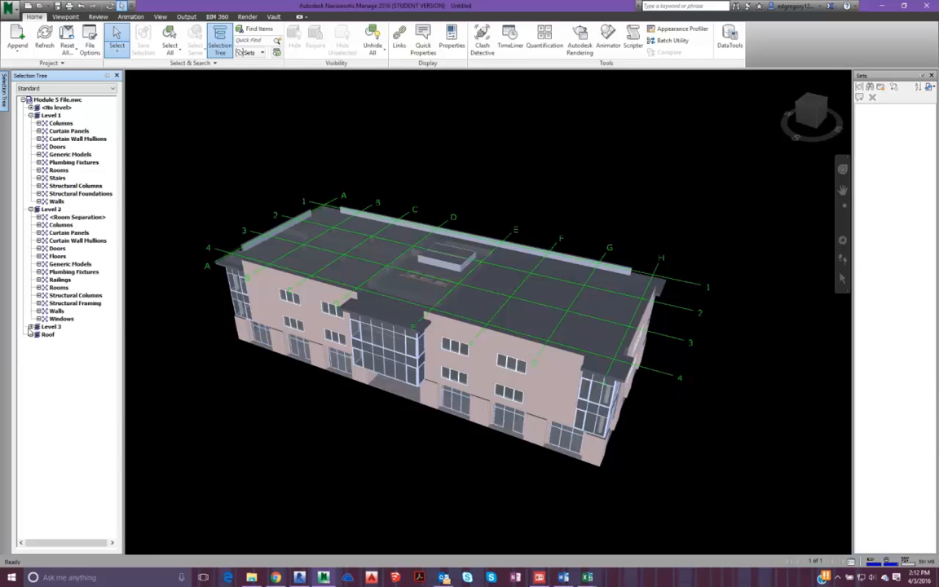
{"action": "left_click", "coordinate": [30, 326]}
{"action": "left_click", "coordinate": [30, 452]}
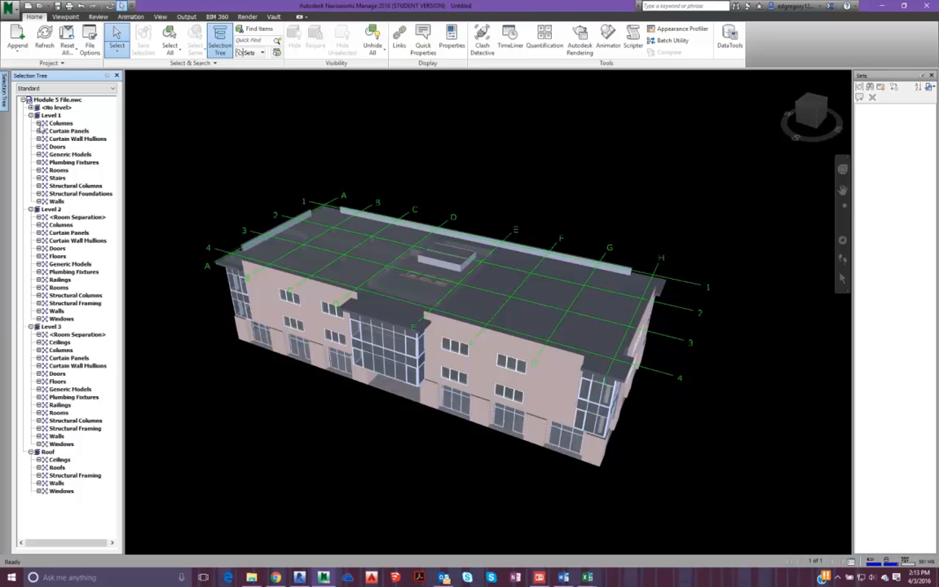
- Select all the 18" Diameter round columns under Level 1 and hide everything that is not selected
{"action": "left_click", "coordinate": [38, 123]}
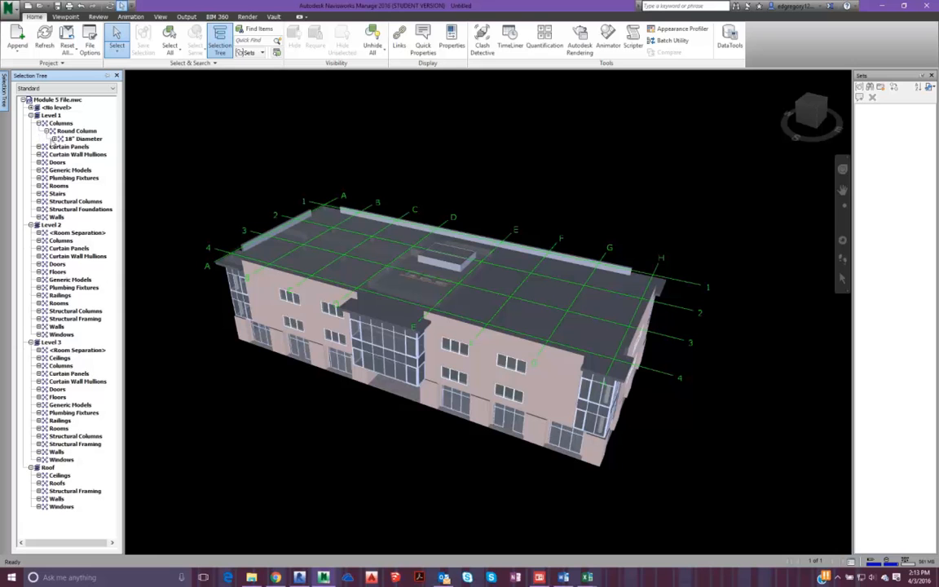
{"action": "left_click", "coordinate": [53, 139]}
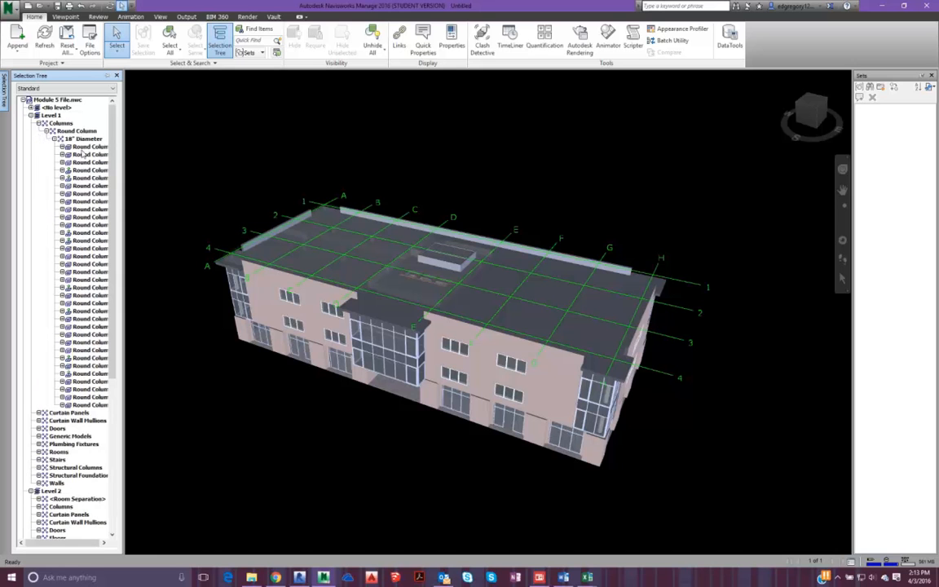
{"action": "left_click", "coordinate": [85, 148]}
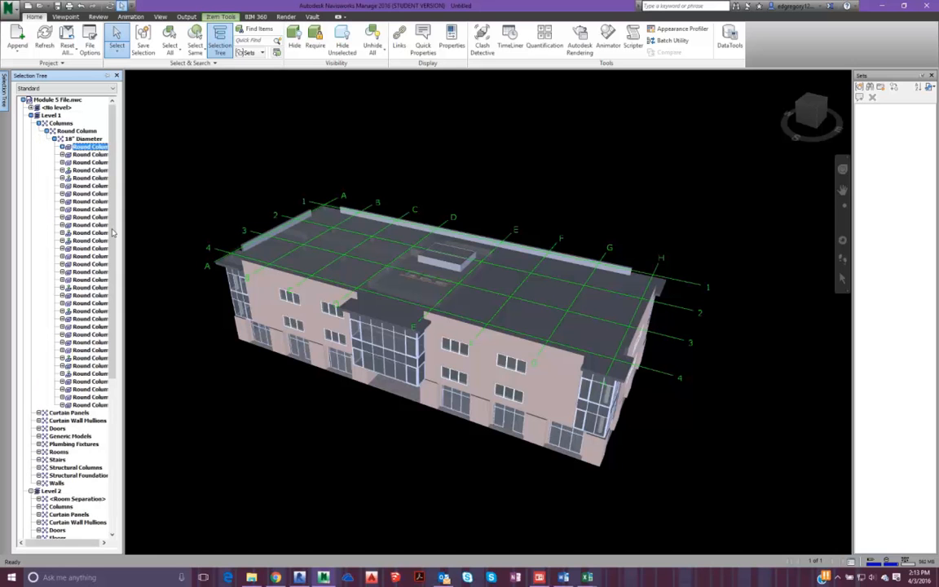
{"action": "left_click", "coordinate": [91, 405], "text": "shift"}
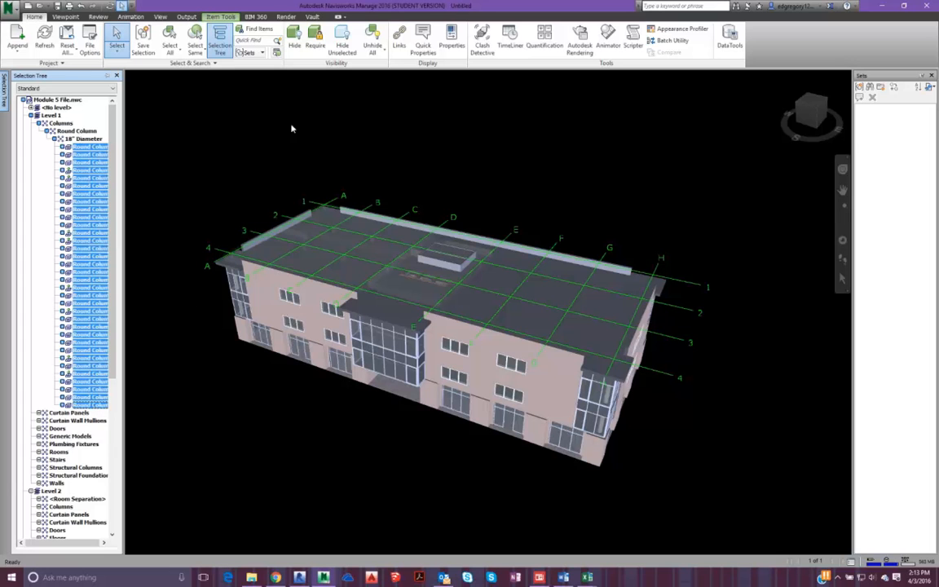
{"action": "left_click", "coordinate": [342, 48]}
{"action": "mouse_move", "coordinate": [373, 488]}
{"action": "middle_mouse_down", "text": "shift"}
{"action": "mouse_move", "coordinate": [383, 491]}
{"action": "mouse_move", "coordinate": [468, 424]}
{"action": "mouse_move", "coordinate": [547, 409]}
{"action": "mouse_move", "coordinate": [622, 475]}
{"action": "mouse_move", "coordinate": [362, 477]}
{"action": "mouse_move", "coordinate": [364, 486]}
{"action": "mouse_move", "coordinate": [321, 504]}
{"action": "mouse_move", "coordinate": [415, 504]}
{"action": "mouse_move", "coordinate": [343, 499]}
{"action": "middle_mouse_up", "text": "shift"}
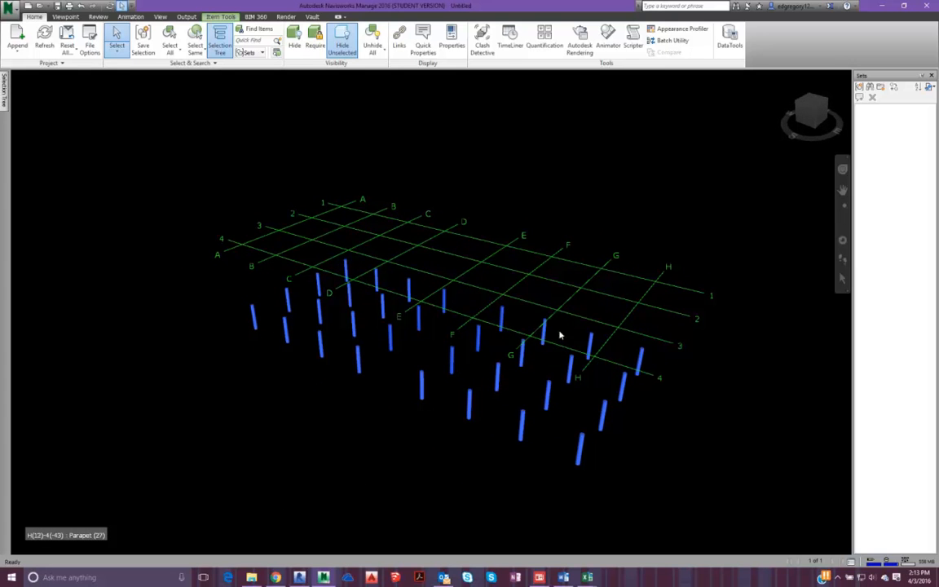
- Save the selected columns as a selection set named First Floor Columns and unhide the whole model
{"action": "left_click", "coordinate": [860, 87]}
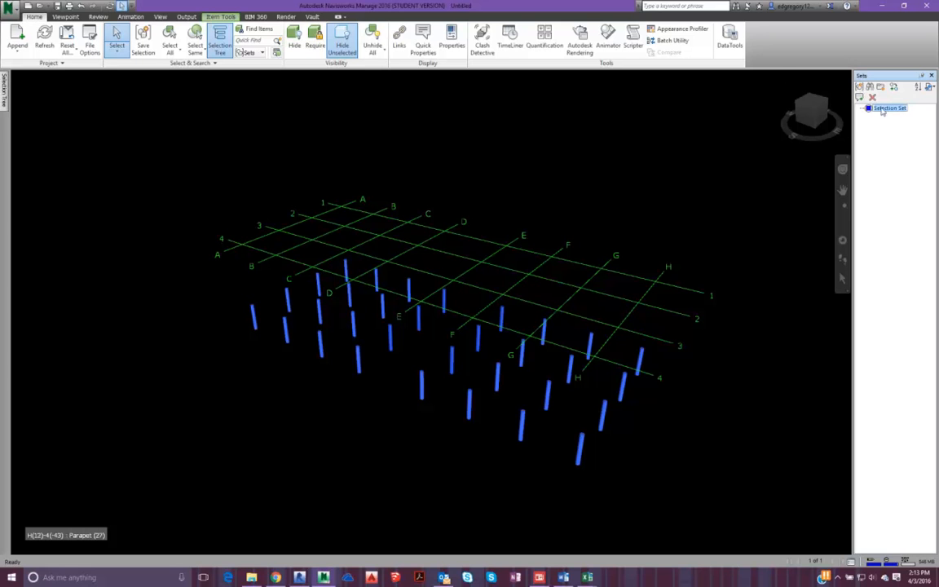
{"action": "type", "text": "H"}
{"action": "left_click", "coordinate": [730, 207]}
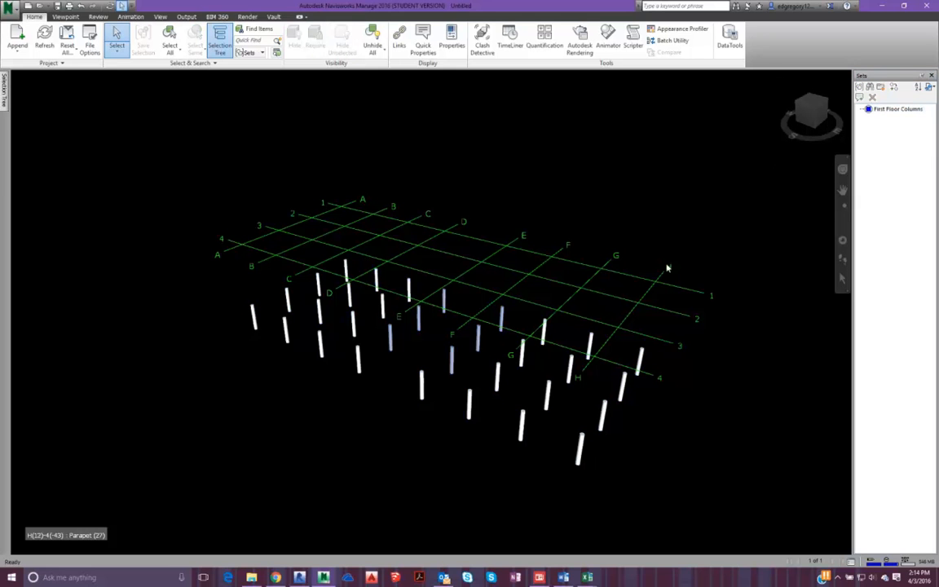
{"action": "left_click", "coordinate": [373, 52]}
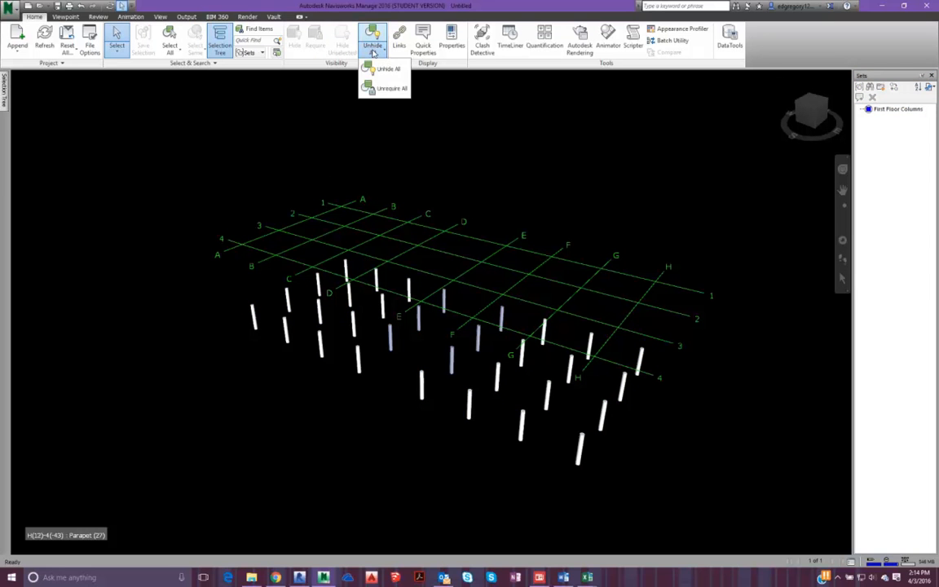
{"action": "left_click", "coordinate": [383, 70]}
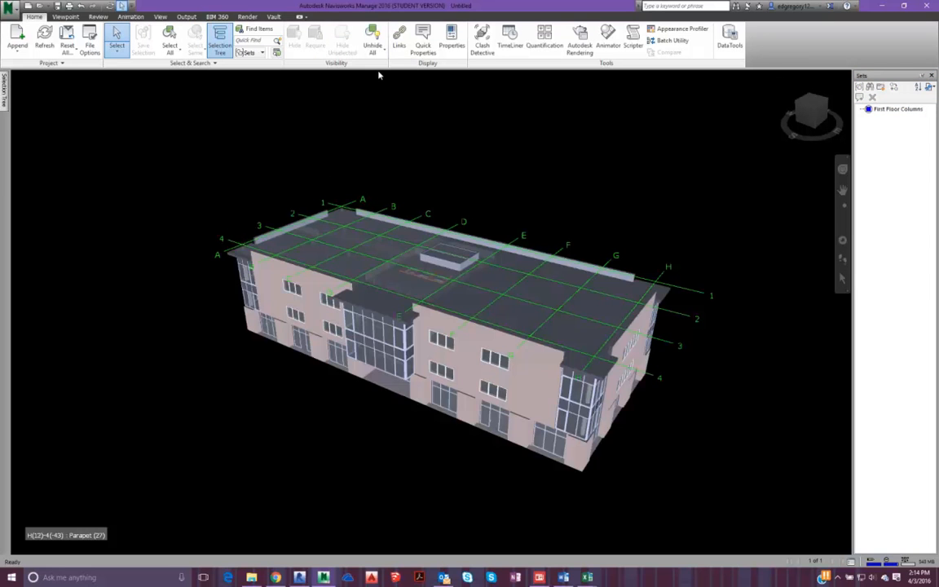
- Isolate the First Floor Columns set to check its contents, and unhide all items again
{"action": "left_click", "coordinate": [884, 108]}
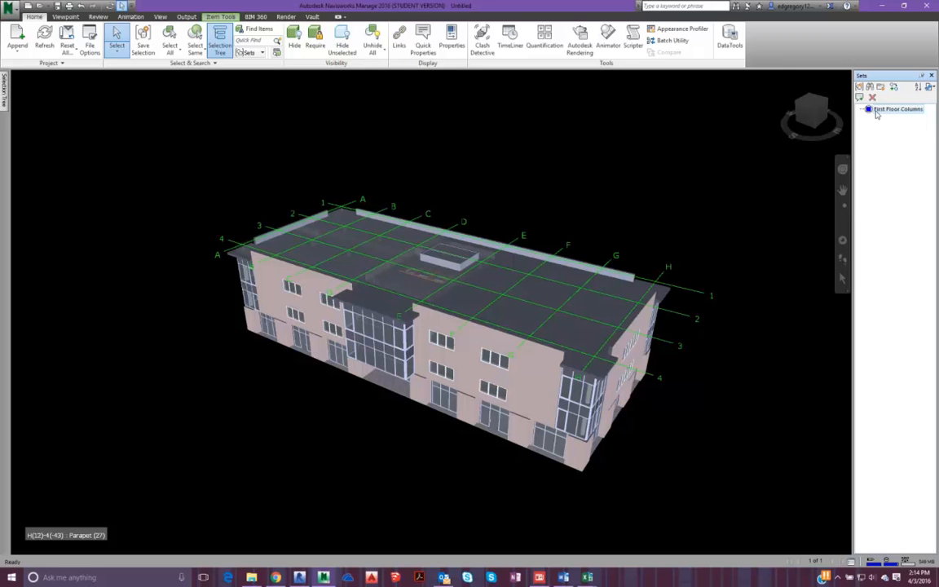
{"action": "left_click", "coordinate": [342, 47]}
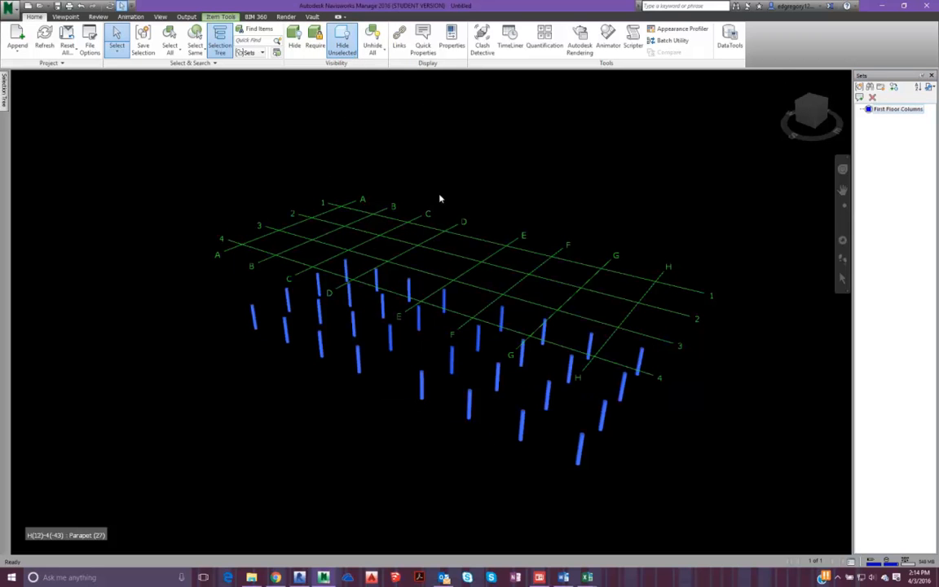
{"action": "left_click", "coordinate": [664, 191]}
{"action": "middle_click_drag", "start_coordinate": [665, 190], "coordinate": [604, 202], "text": "shift"}
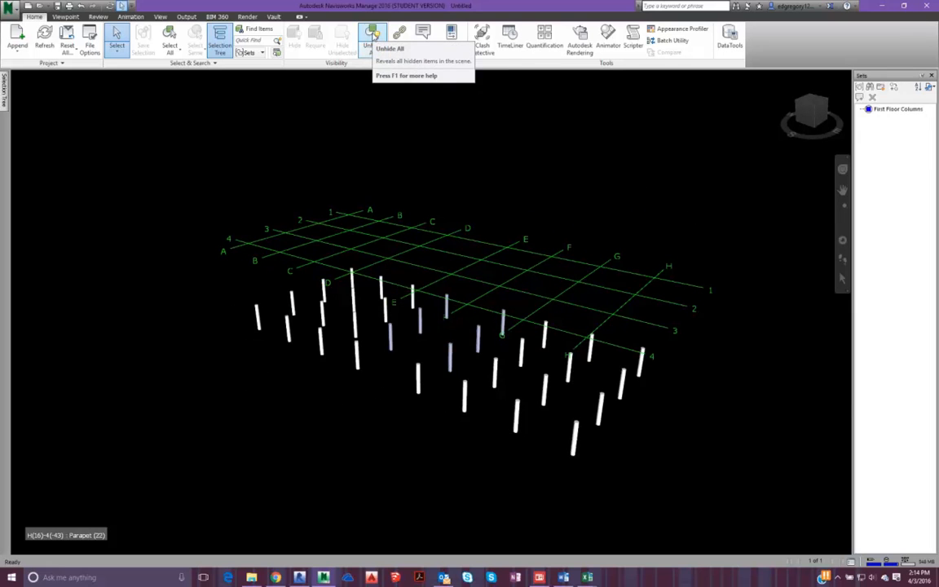
{"action": "left_click", "coordinate": [372, 34]}
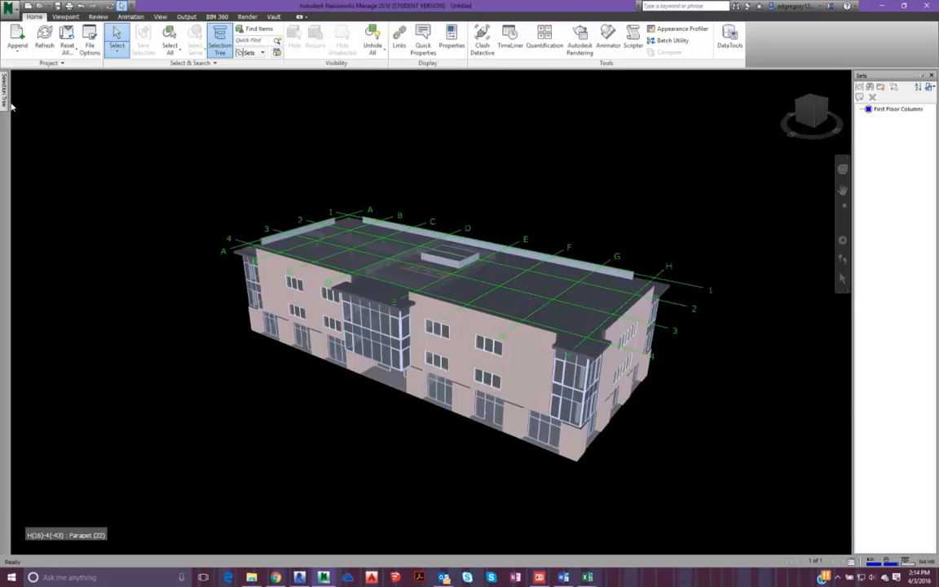
{"action": "mouse_move", "coordinate": [6, 92]}
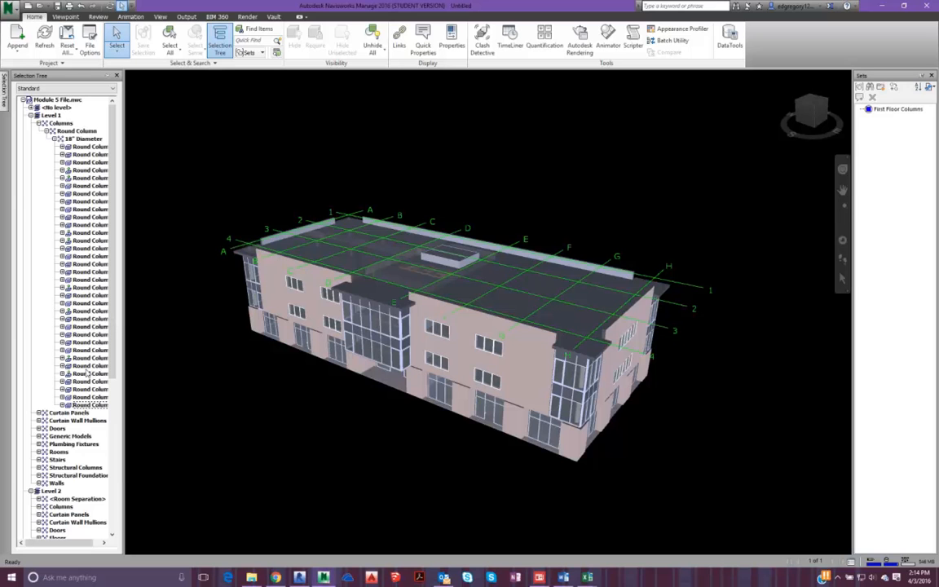
{"action": "scroll", "coordinate": [76, 378], "scroll_direction": "down", "scroll_amount": 10}
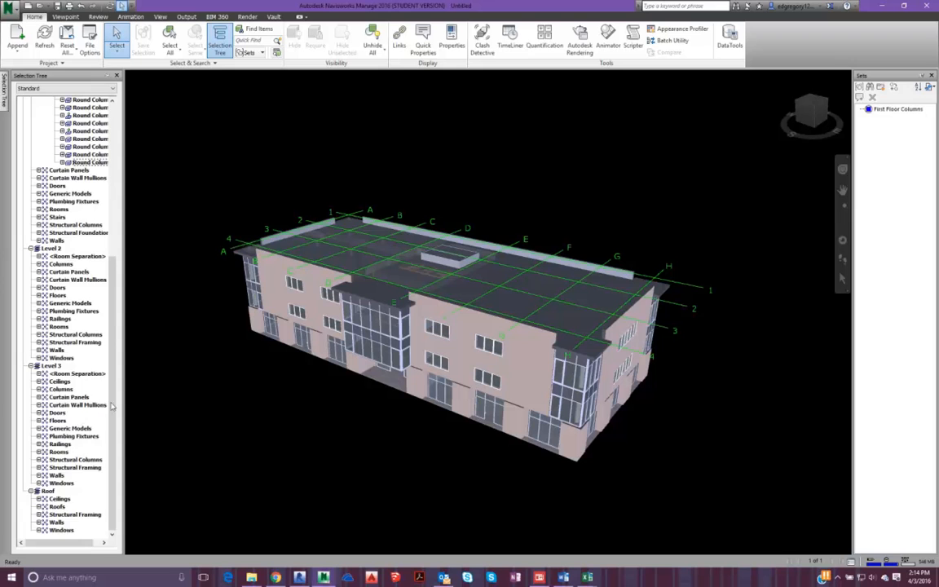
{"action": "scroll", "coordinate": [51, 167], "scroll_direction": "up", "scroll_amount": 10}
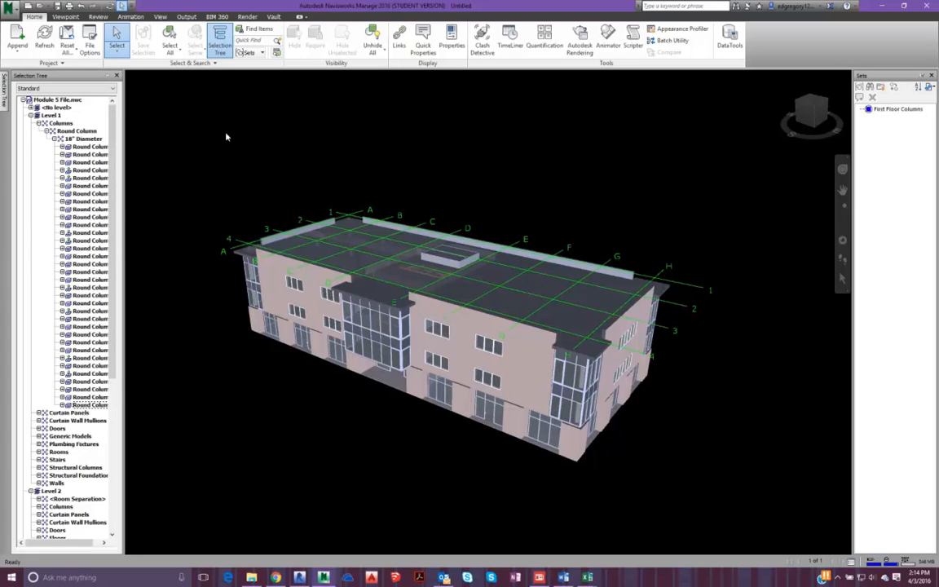
- Start a Find Items search and set the category of its first condition to Element
{"action": "left_click", "coordinate": [257, 33]}
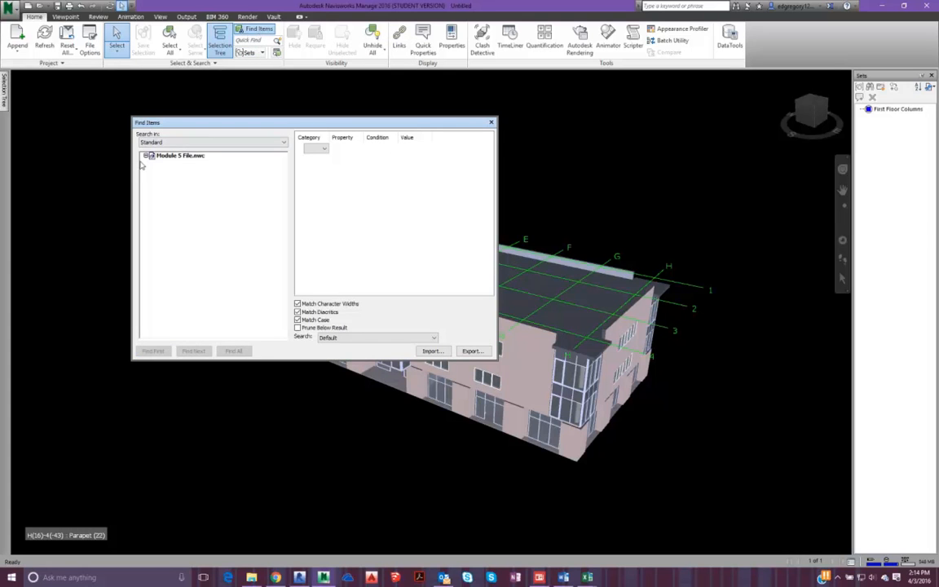
{"action": "left_click", "coordinate": [318, 148]}
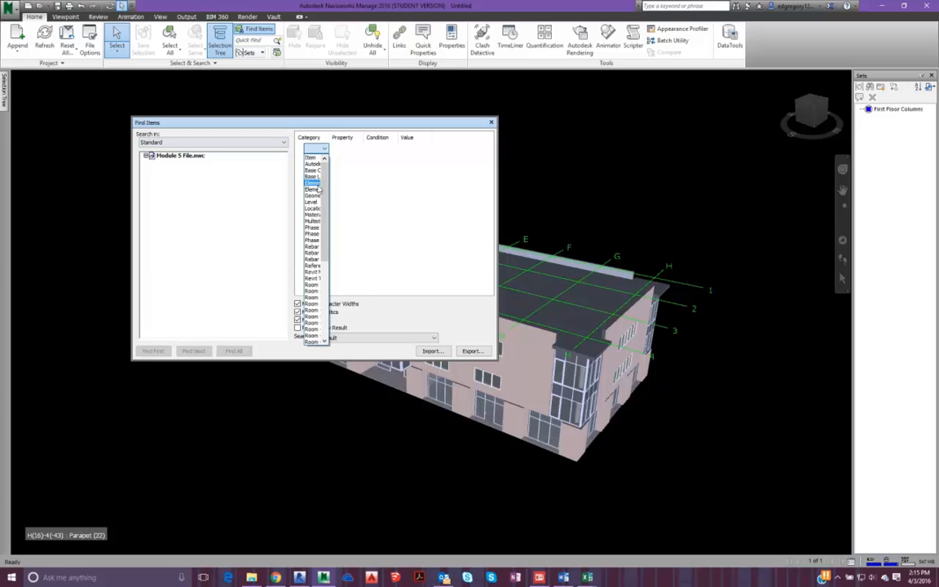
{"action": "left_click", "coordinate": [313, 185]}
{"action": "left_click", "coordinate": [359, 150]}
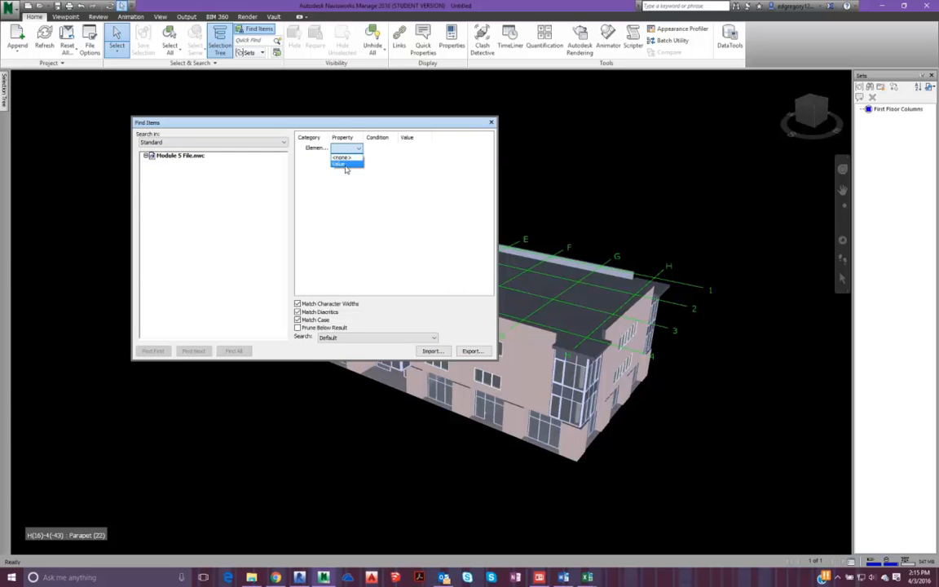
{"action": "left_click", "coordinate": [316, 148]}
{"action": "left_click", "coordinate": [316, 148]}
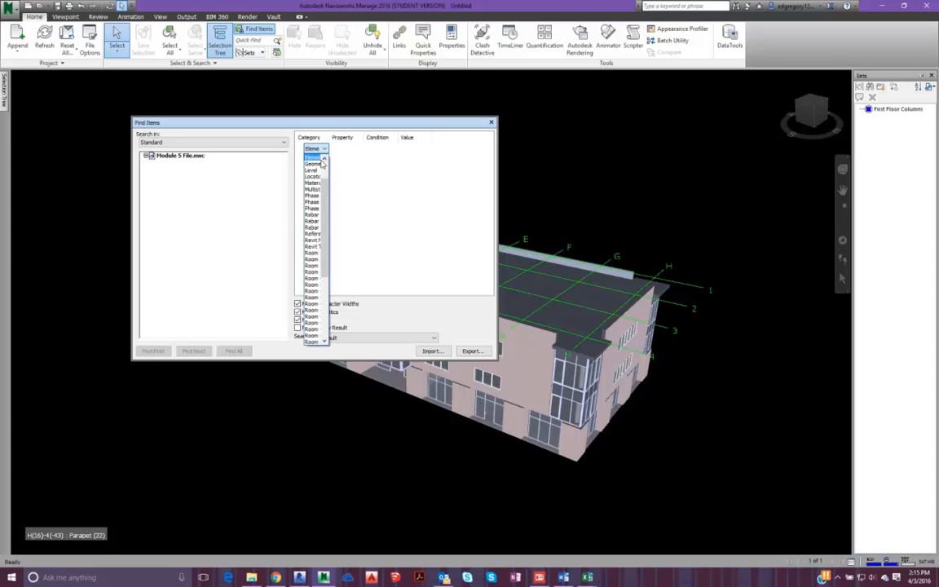
{"action": "left_click", "coordinate": [313, 157]}
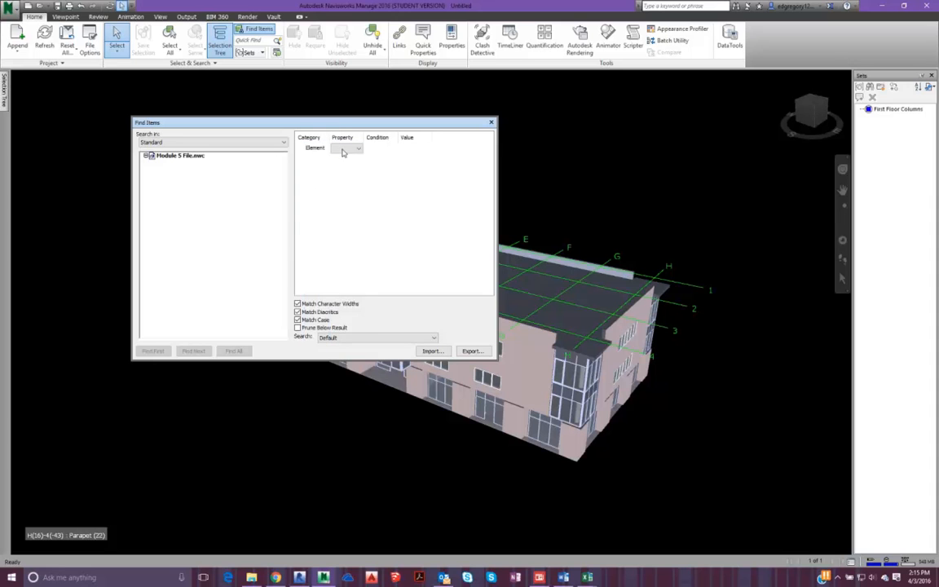
- Set the search property to Name and the condition to Contains
{"action": "left_click", "coordinate": [345, 149]}
{"action": "scroll", "coordinate": [353, 236], "scroll_direction": "down", "scroll_amount": 1}
{"action": "scroll", "coordinate": [352, 236], "scroll_direction": "down", "scroll_amount": 6}
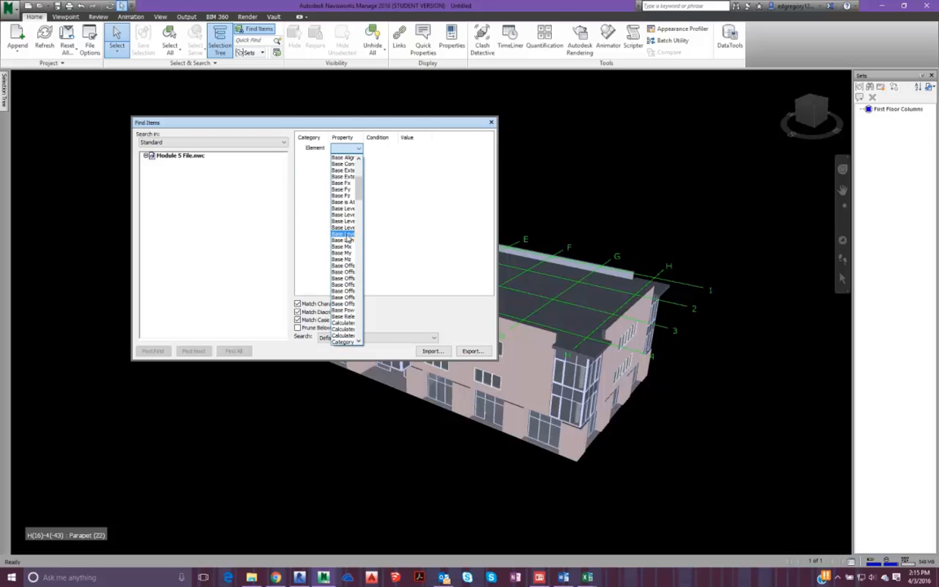
{"action": "scroll", "coordinate": [348, 239], "scroll_direction": "down", "scroll_amount": 11}
{"action": "scroll", "coordinate": [364, 223], "scroll_direction": "down", "scroll_amount": 15}
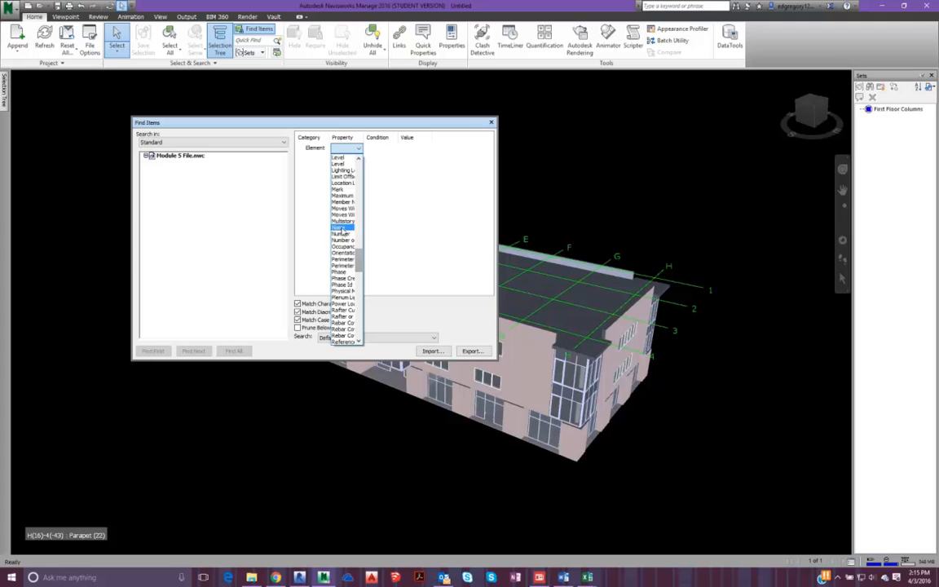
{"action": "left_click", "coordinate": [341, 230]}
{"action": "left_click", "coordinate": [381, 148]}
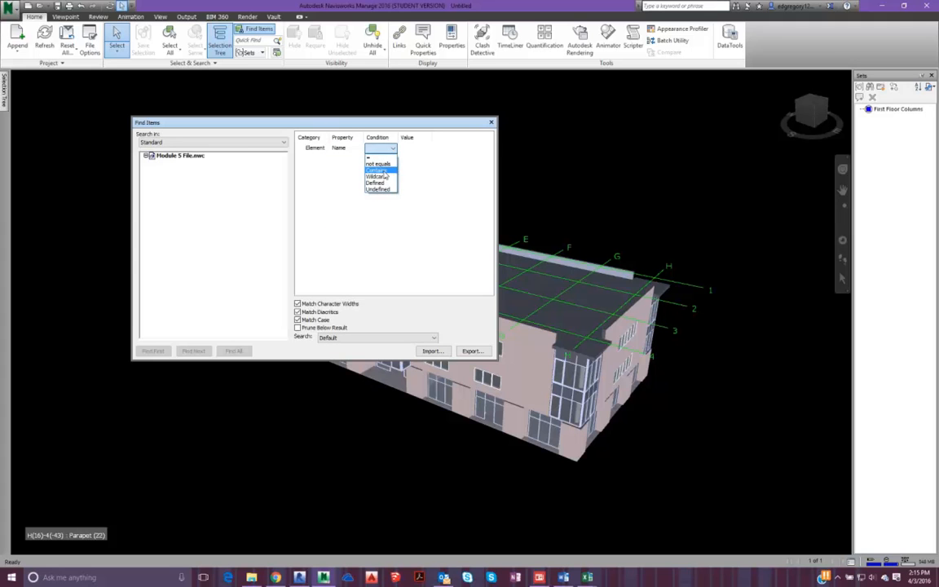
{"action": "left_click", "coordinate": [383, 170]}
- Set the search value to 30" x 60" and check the first 18" Diameter round column under Level 1 in the selection tree
{"action": "left_click", "coordinate": [426, 148]}
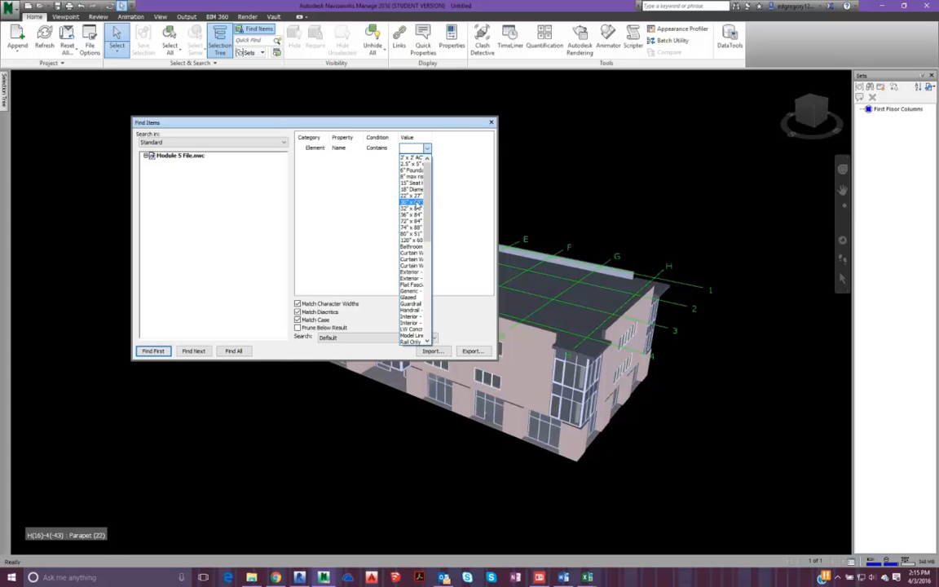
{"action": "left_click", "coordinate": [414, 202]}
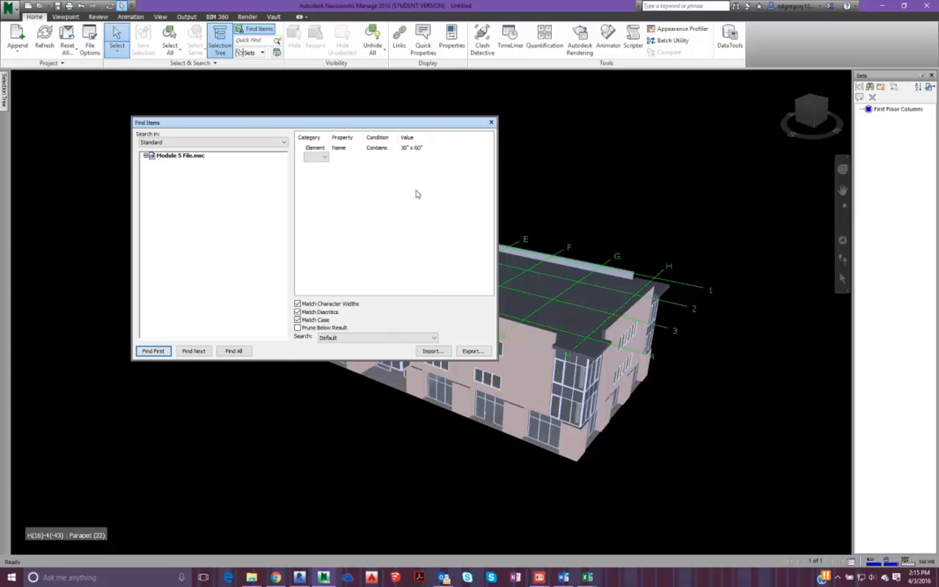
{"action": "left_click", "coordinate": [490, 122]}
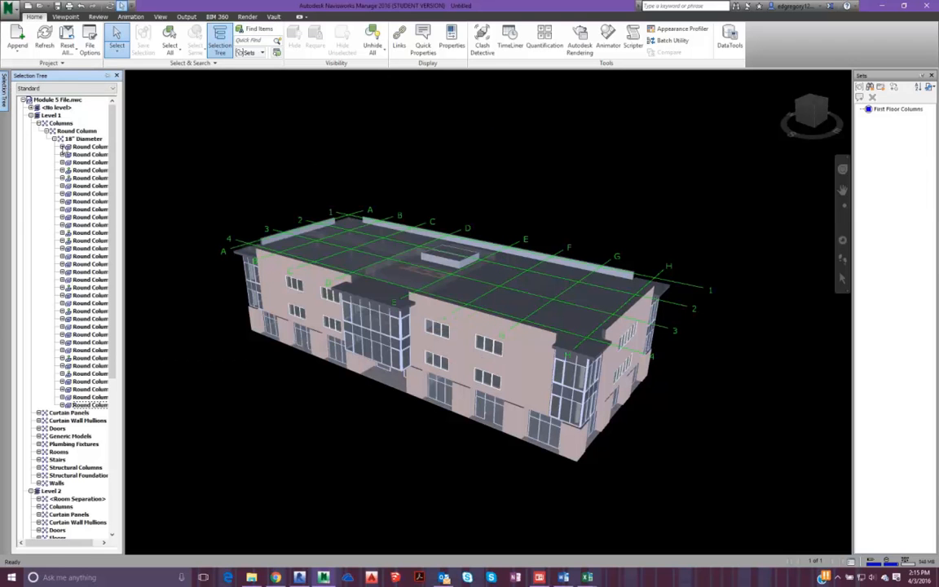
{"action": "left_click", "coordinate": [62, 147]}
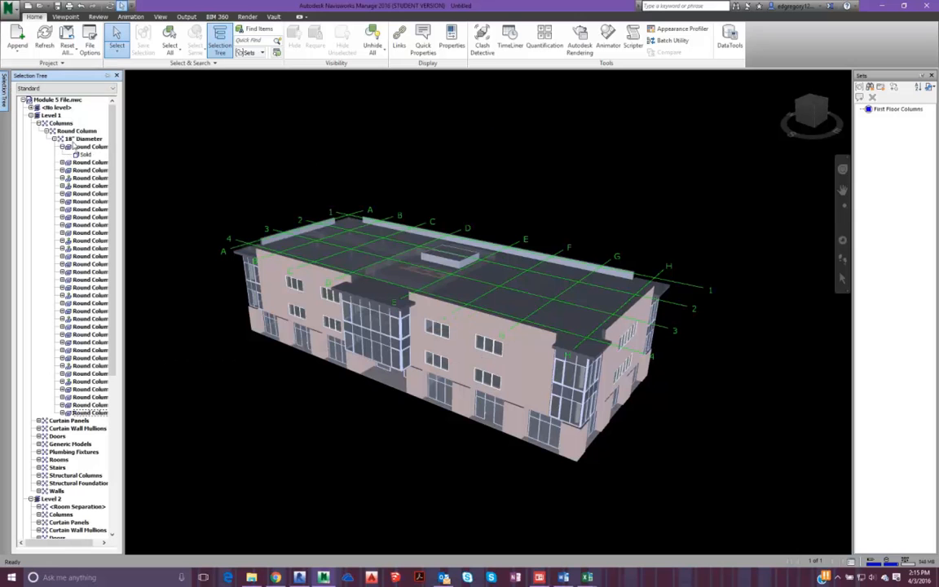
- Set the search value to 18" Diameter and find all matching items in the model
{"action": "left_click", "coordinate": [255, 29]}
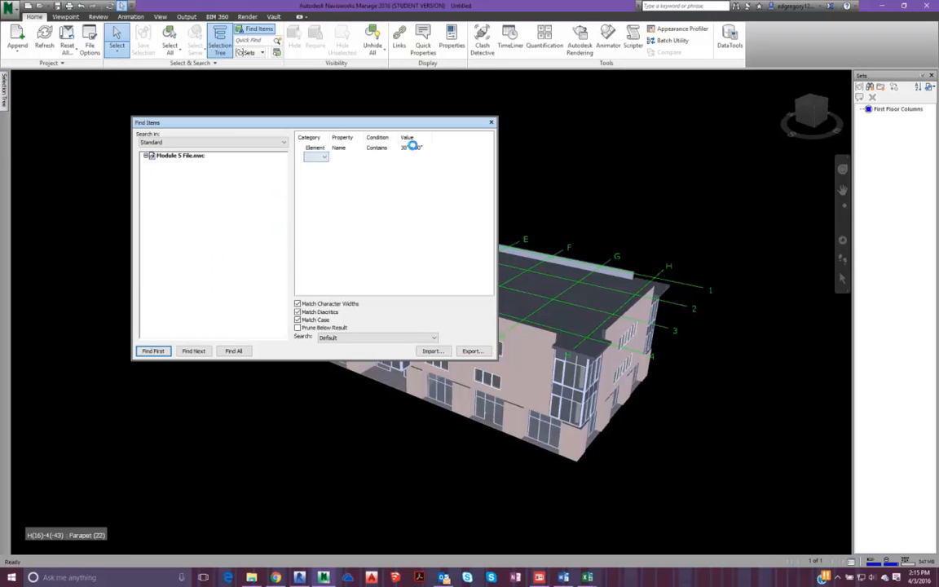
{"action": "left_click", "coordinate": [412, 148]}
{"action": "left_click", "coordinate": [427, 147]}
{"action": "left_click_drag", "start_coordinate": [427, 200], "coordinate": [427, 169]}
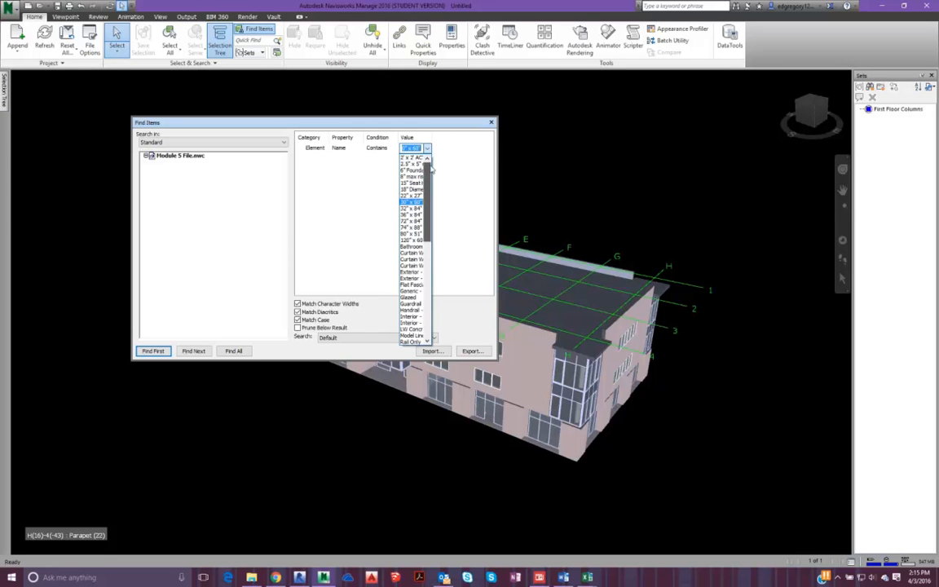
{"action": "left_click", "coordinate": [412, 189]}
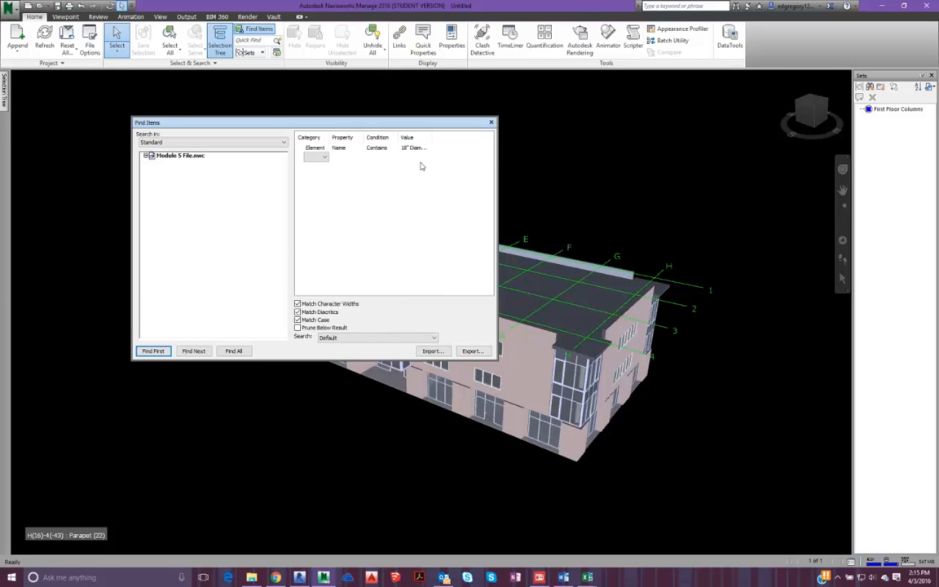
{"action": "left_click", "coordinate": [236, 351]}
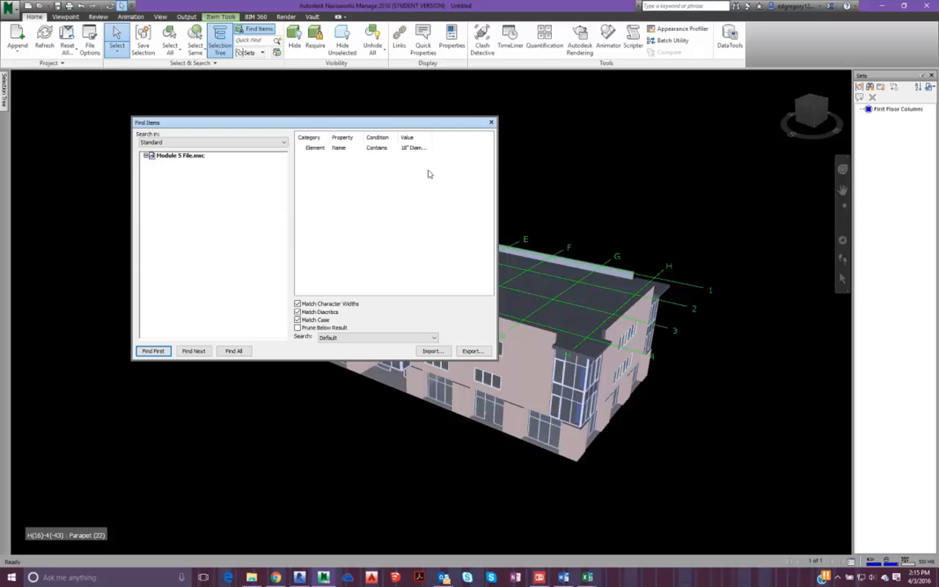
- Restrict the item search to Level 1 of Module 5 File.nwc
{"action": "left_click_drag", "start_coordinate": [416, 122], "coordinate": [376, 99]}
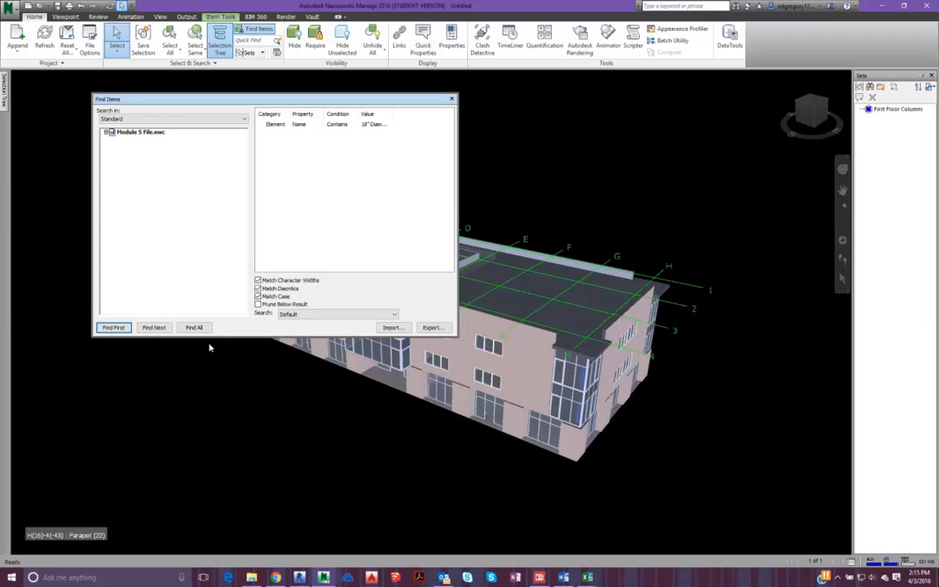
{"action": "left_click", "coordinate": [106, 132]}
{"action": "left_click", "coordinate": [128, 148]}
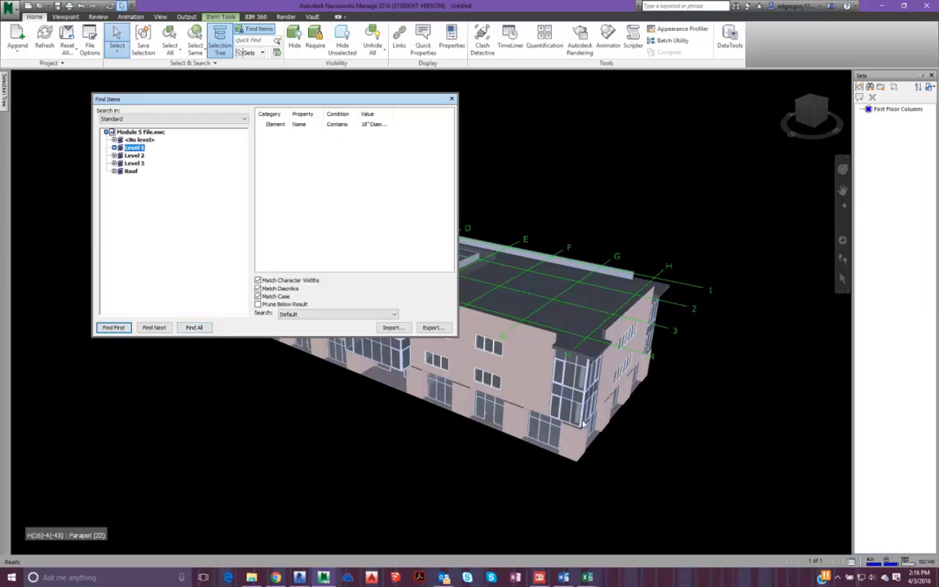
- Save the current search as a search set named Search First Floor Columns and close the item search
{"action": "left_click", "coordinate": [870, 87]}
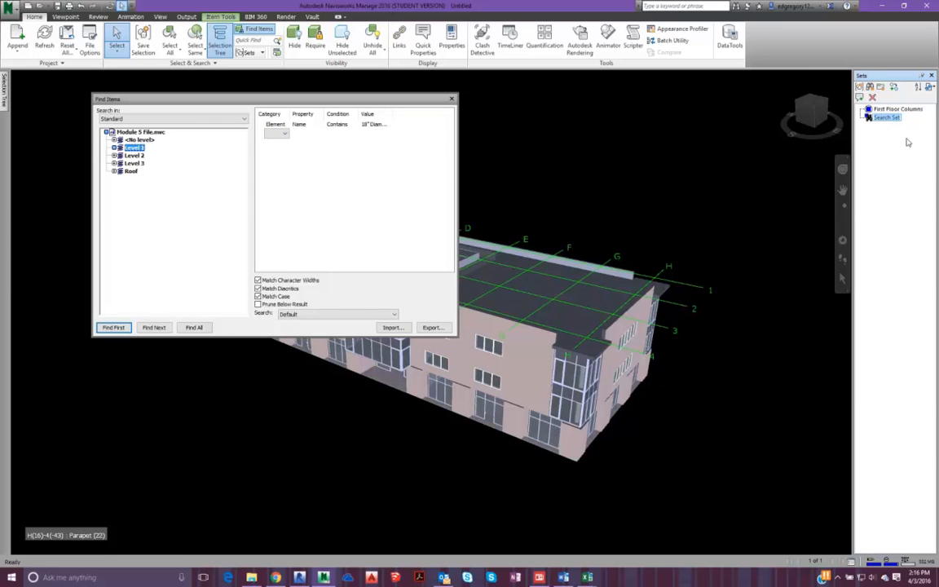
{"action": "type", "text": "First Floor Colum"}
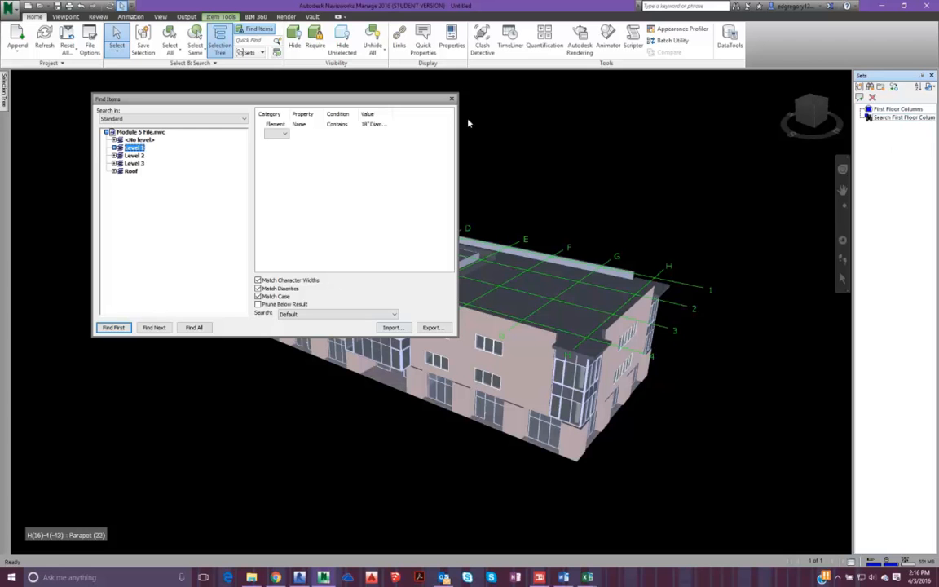
{"action": "left_click", "coordinate": [452, 100]}
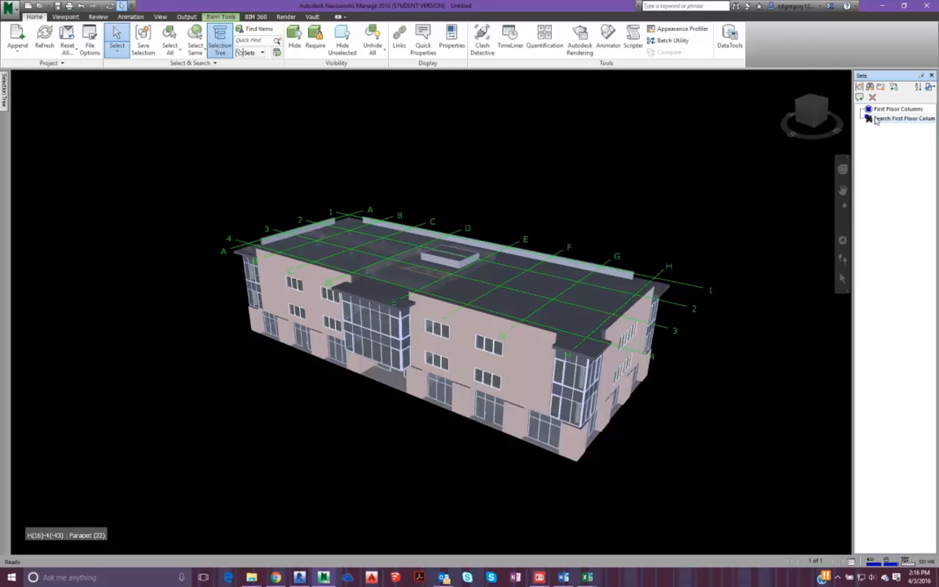
- Isolate the columns of the first-floor search set for inspection, restore the whole model and clear the selection
{"action": "left_click", "coordinate": [342, 40]}
{"action": "middle_click_drag", "start_coordinate": [587, 330], "coordinate": [560, 324], "text": "shift"}
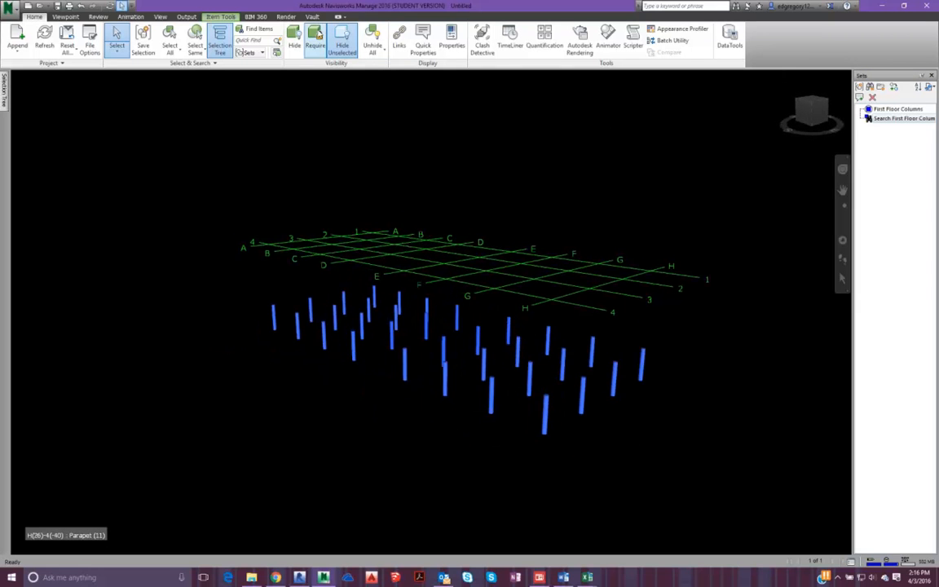
{"action": "left_click", "coordinate": [373, 41]}
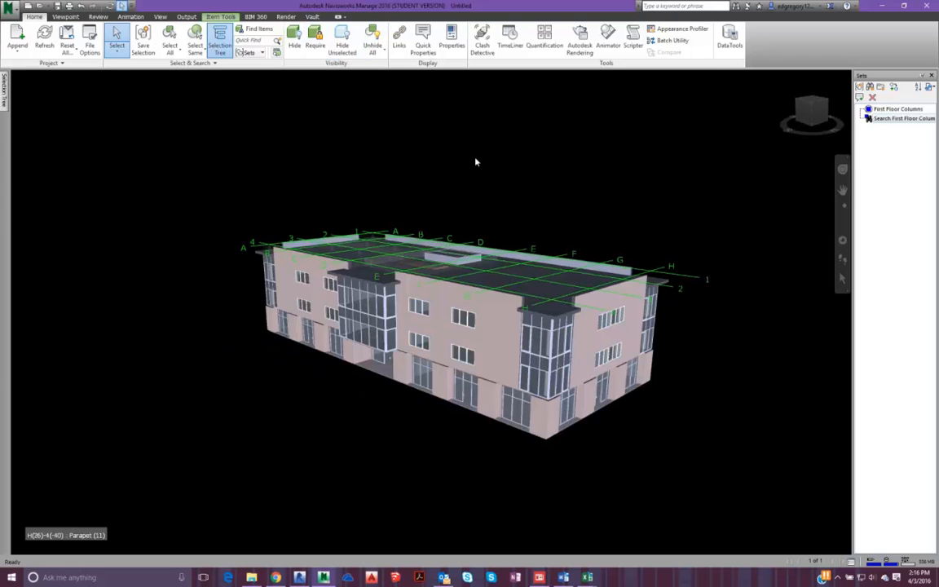
{"action": "left_click", "coordinate": [657, 166]}
{"action": "middle_click_drag", "start_coordinate": [557, 212], "coordinate": [603, 230], "text": "shift"}
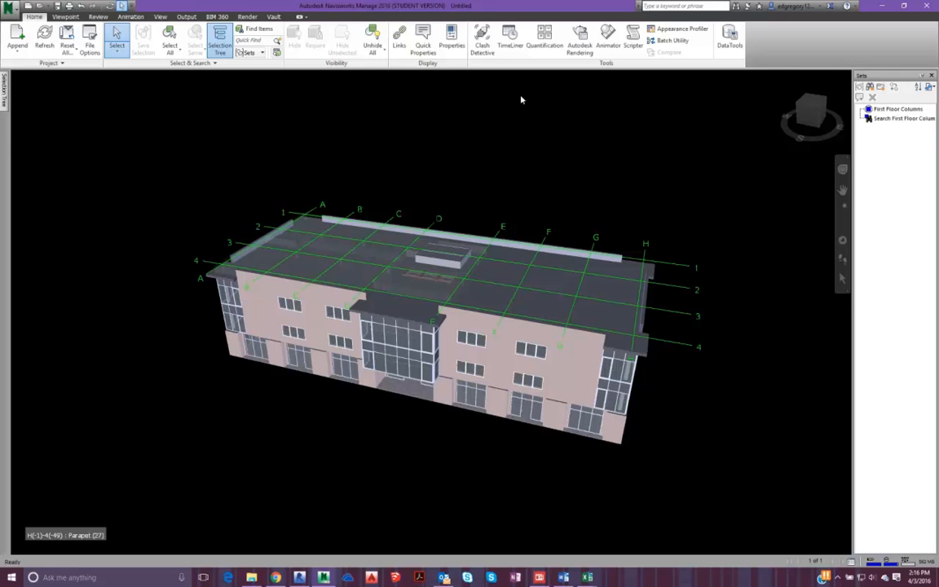
- Select the first-floor columns search set and hide everything else in the model
{"action": "left_click", "coordinate": [903, 119]}
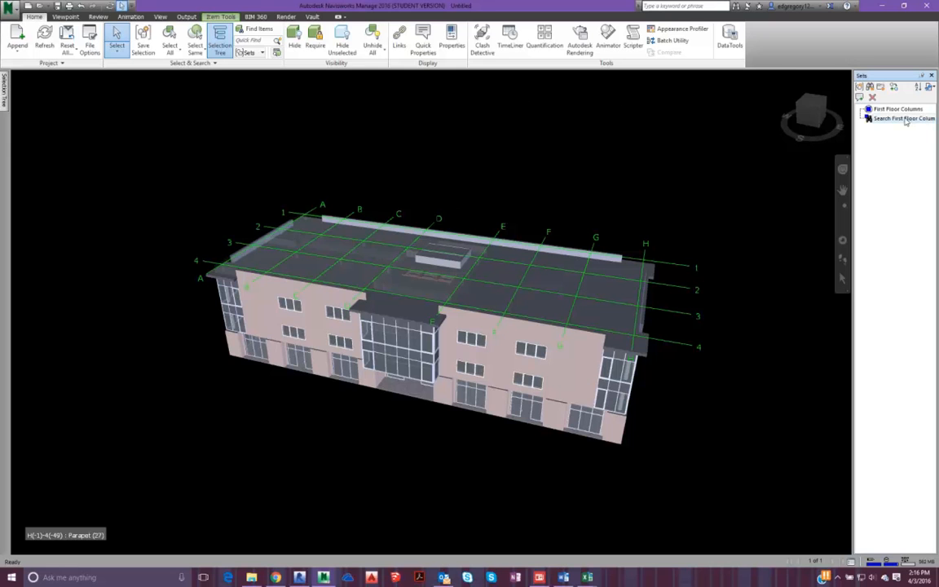
{"action": "left_click", "coordinate": [343, 41]}
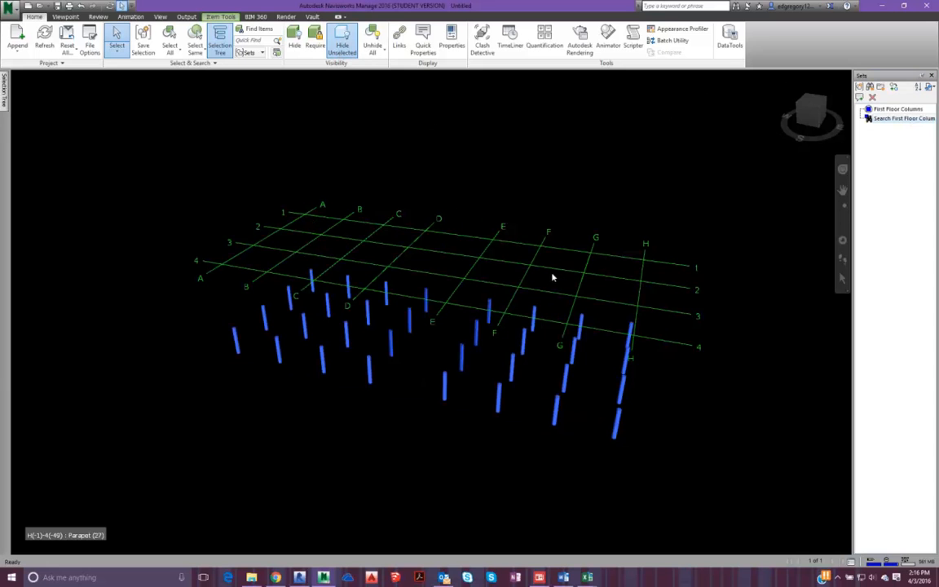
{"action": "mouse_move", "coordinate": [560, 435]}
{"action": "middle_mouse_down", "text": "shift"}
{"action": "mouse_move", "coordinate": [392, 414]}
{"action": "mouse_move", "coordinate": [384, 334]}
{"action": "mouse_move", "coordinate": [419, 436]}
{"action": "mouse_move", "coordinate": [591, 441]}
{"action": "mouse_move", "coordinate": [488, 401]}
{"action": "middle_mouse_up", "text": "shift"}
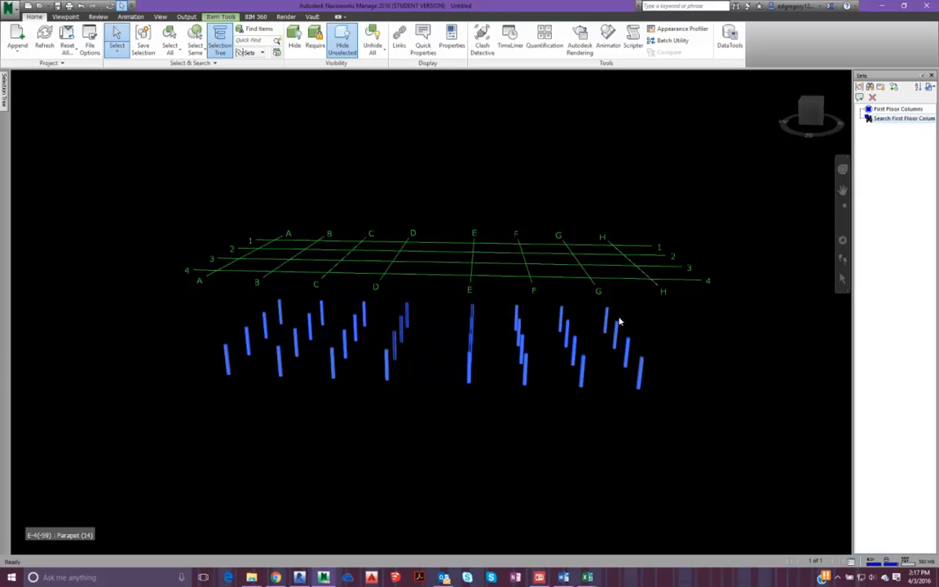
{"action": "mouse_move", "coordinate": [257, 376]}
{"action": "middle_mouse_down", "text": "shift"}
{"action": "mouse_move", "coordinate": [245, 413]}
{"action": "mouse_move", "coordinate": [350, 385]}
{"action": "mouse_move", "coordinate": [433, 334]}
{"action": "mouse_move", "coordinate": [489, 394]}
{"action": "mouse_move", "coordinate": [505, 395]}
{"action": "mouse_move", "coordinate": [485, 398]}
{"action": "mouse_move", "coordinate": [480, 369]}
{"action": "mouse_move", "coordinate": [342, 399]}
{"action": "mouse_move", "coordinate": [199, 395]}
{"action": "mouse_move", "coordinate": [187, 445]}
{"action": "mouse_move", "coordinate": [256, 439]}
{"action": "mouse_move", "coordinate": [369, 394]}
{"action": "mouse_move", "coordinate": [218, 403]}
{"action": "mouse_move", "coordinate": [231, 373]}
{"action": "middle_mouse_up", "text": "shift"}
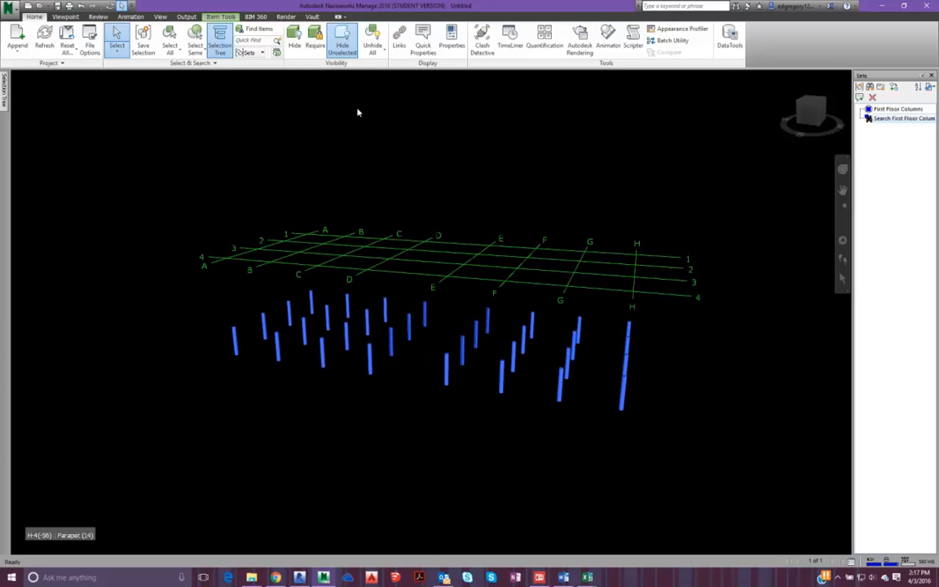
- Start a CSV import of the Module 5 Schedule 1 file as a TimeLiner data source
{"action": "left_click", "coordinate": [510, 40]}
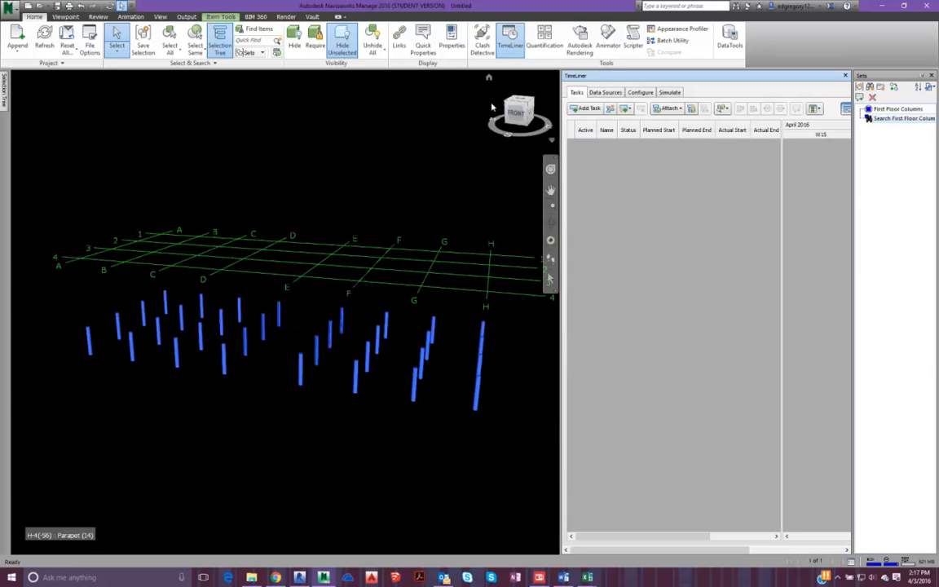
{"action": "left_click", "coordinate": [594, 93]}
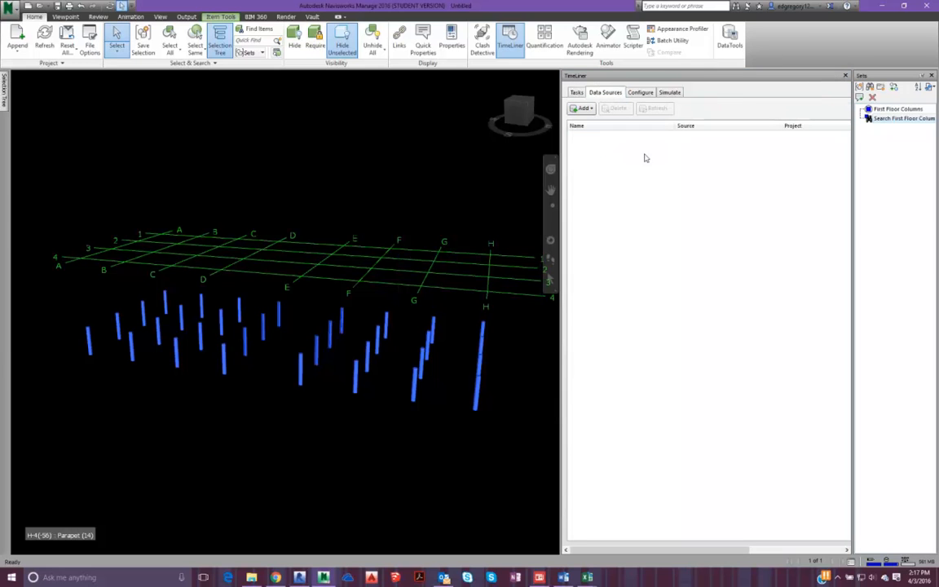
{"action": "left_click", "coordinate": [575, 109]}
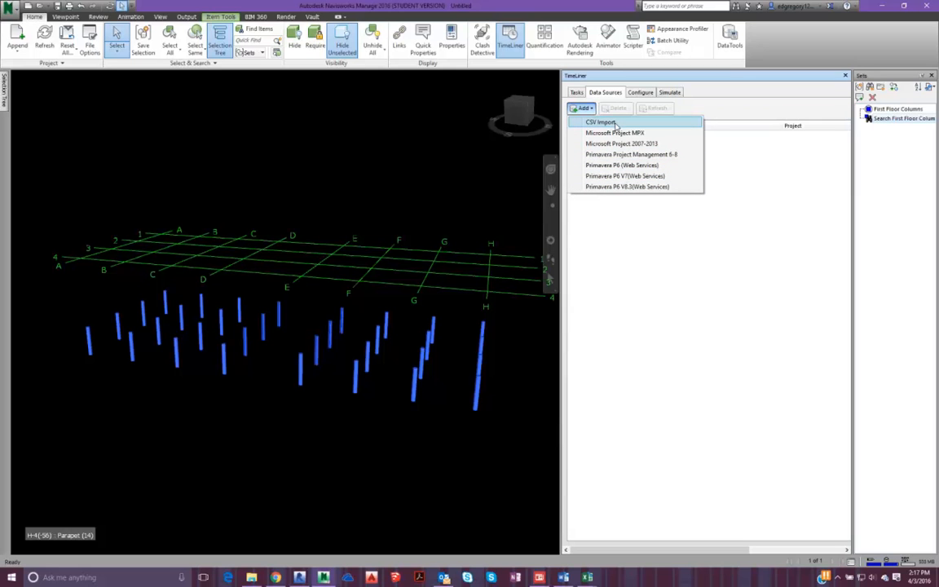
{"action": "left_click", "coordinate": [615, 124]}
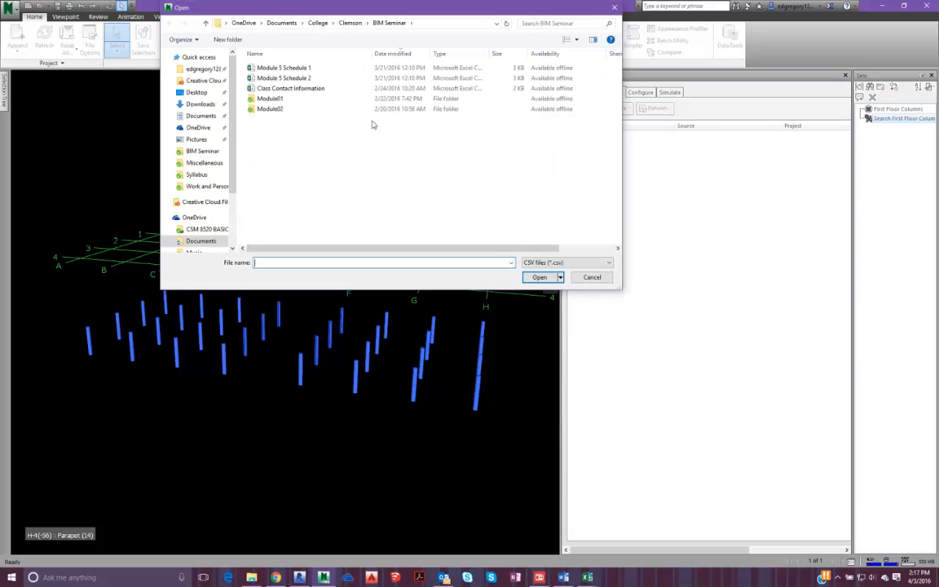
{"action": "double_click", "coordinate": [346, 69]}
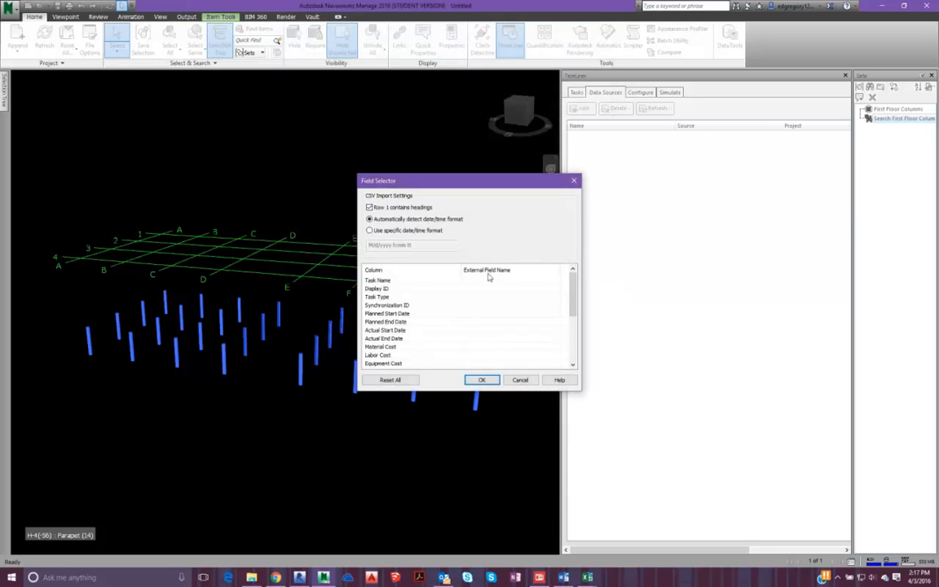
- Review the importable columns, check the column headings of Module 5 Schedule 1 in Excel and return to Navisworks
{"action": "scroll", "coordinate": [486, 325], "scroll_direction": "down", "scroll_amount": 4}
{"action": "scroll", "coordinate": [486, 326], "scroll_direction": "up", "scroll_amount": 3}
{"action": "scroll", "coordinate": [485, 328], "scroll_direction": "up", "scroll_amount": 1}
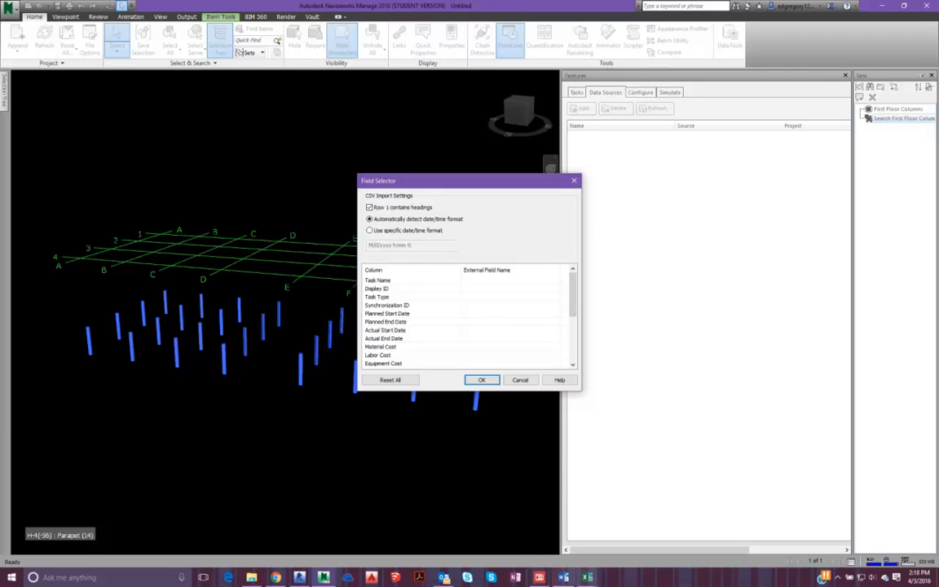
{"action": "left_click", "coordinate": [585, 578]}
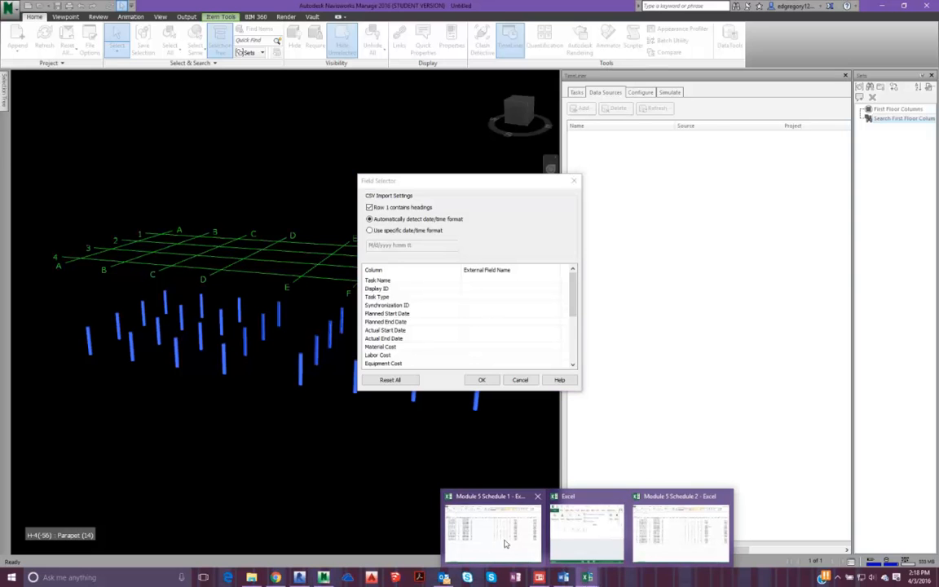
{"action": "left_click", "coordinate": [505, 543]}
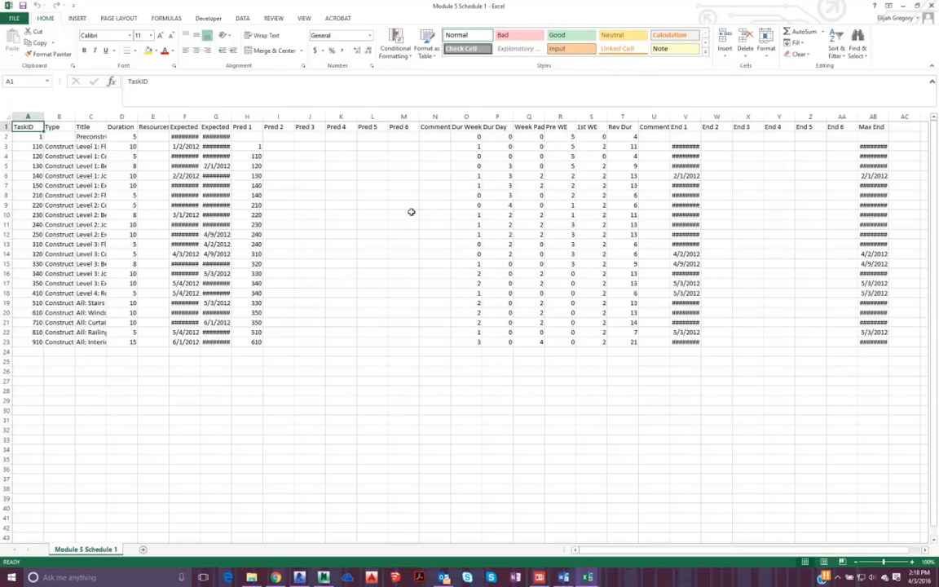
{"action": "left_click", "coordinate": [901, 7]}
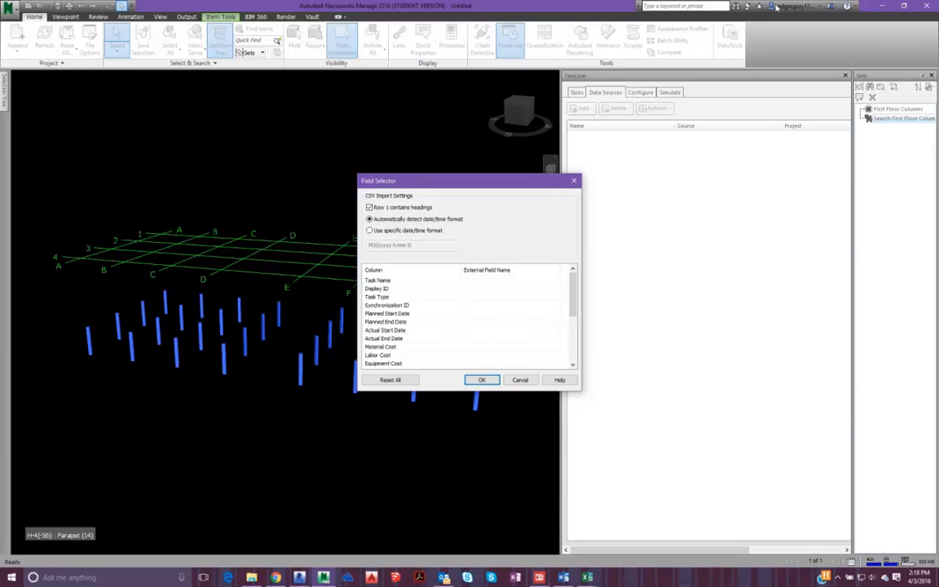
- Map the Task Name column to Title and the Display ID column to TaskID for the CSV import
{"action": "left_click", "coordinate": [527, 281]}
{"action": "left_click", "coordinate": [528, 282]}
{"action": "left_click", "coordinate": [500, 311]}
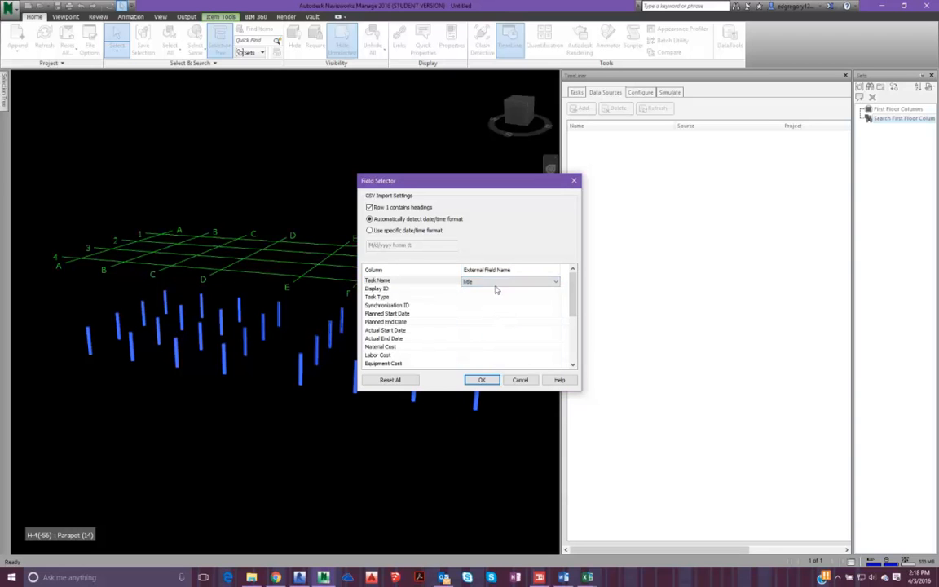
{"action": "left_click", "coordinate": [494, 290]}
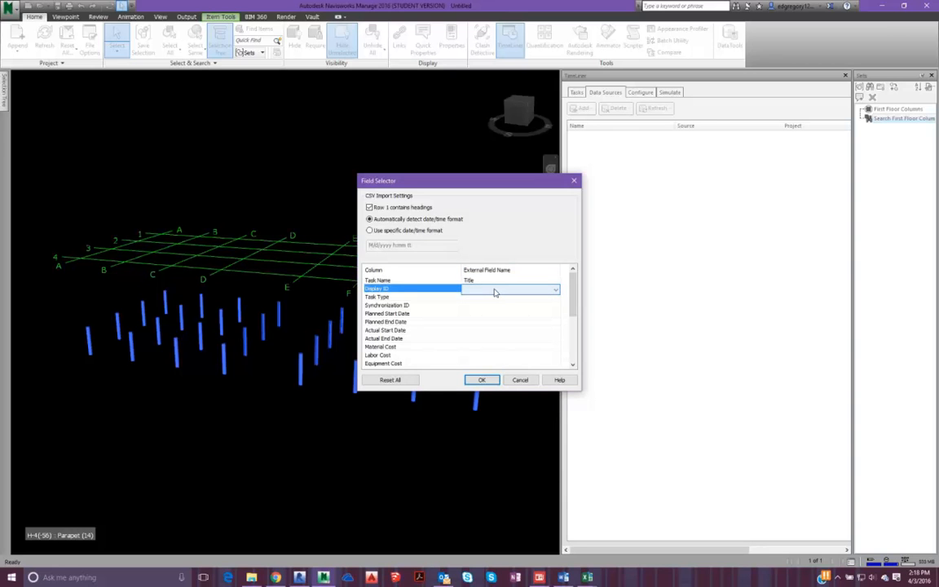
{"action": "left_click", "coordinate": [494, 291]}
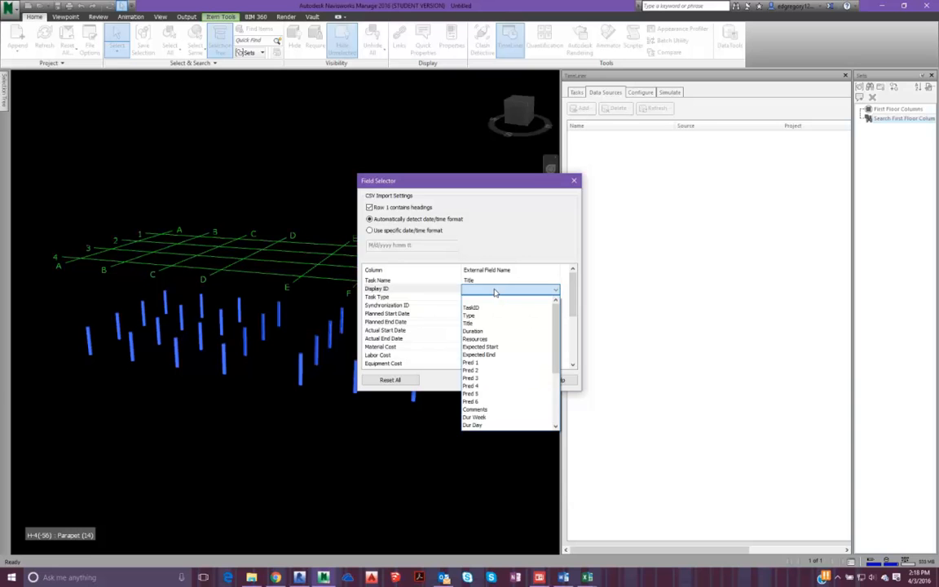
{"action": "left_click", "coordinate": [494, 291]}
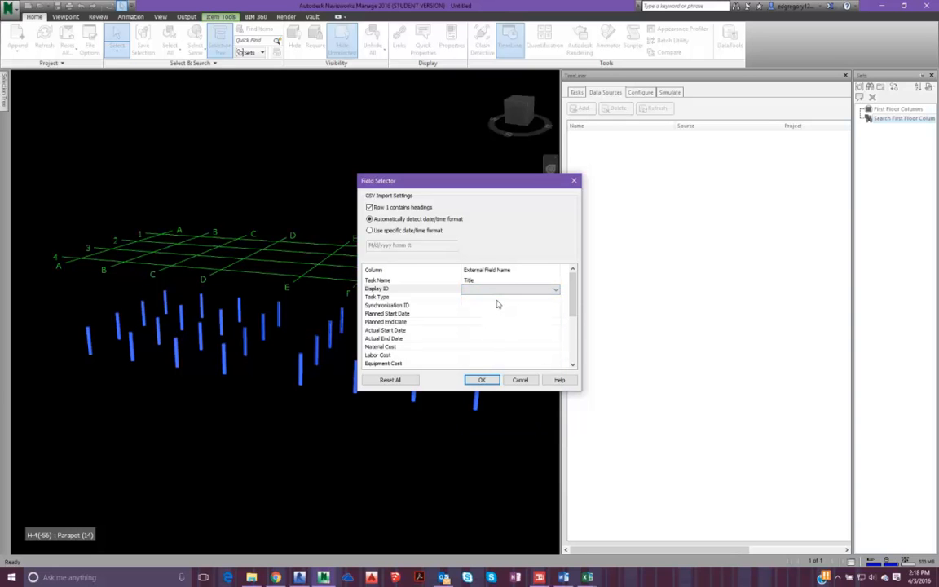
{"action": "left_click", "coordinate": [493, 291]}
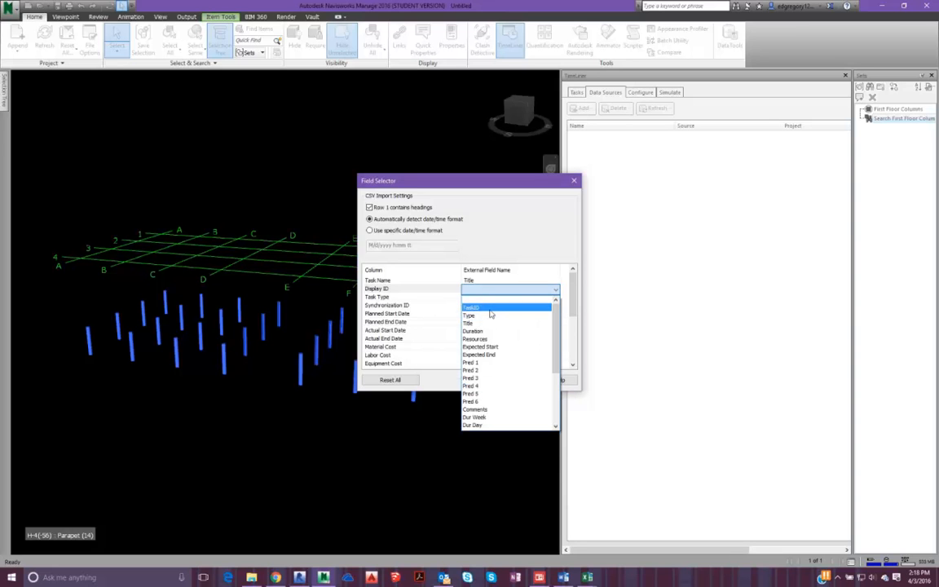
{"action": "left_click", "coordinate": [489, 307]}
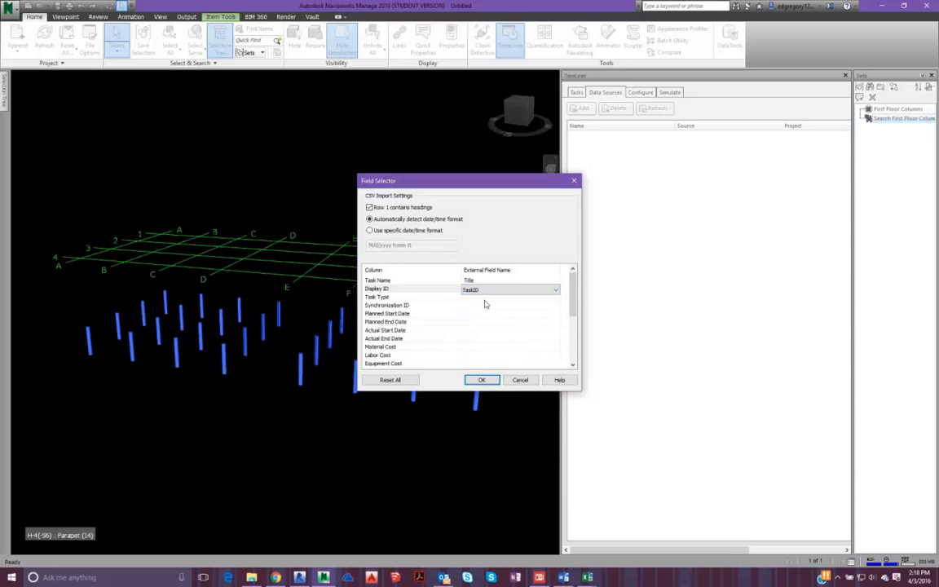
- Map the Task Type column to the schedule's Type field
{"action": "left_click", "coordinate": [486, 297]}
{"action": "left_click", "coordinate": [486, 298]}
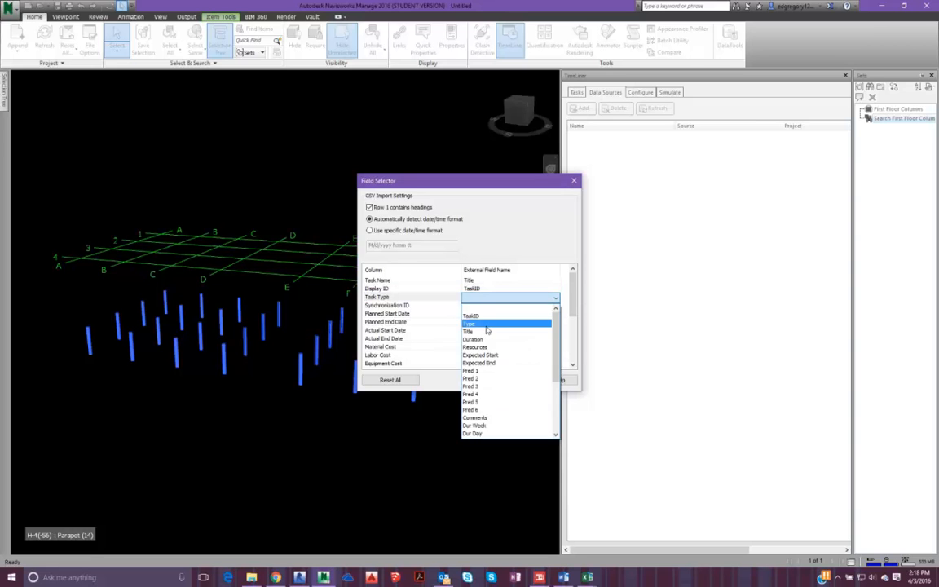
{"action": "left_click", "coordinate": [486, 326]}
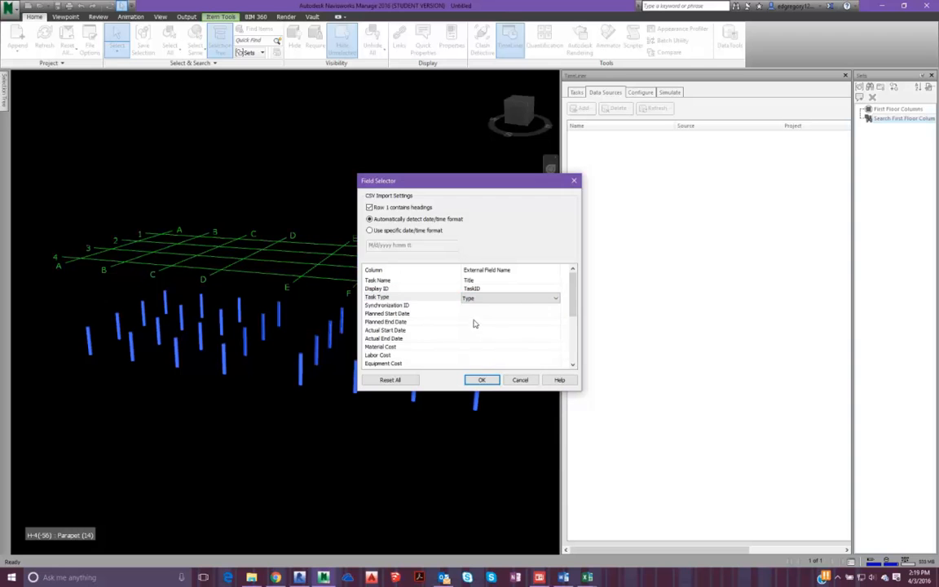
- Map Planned Start Date to Expected Start and Planned End Date to Expected End
{"action": "left_click", "coordinate": [477, 313]}
{"action": "left_click", "coordinate": [478, 315]}
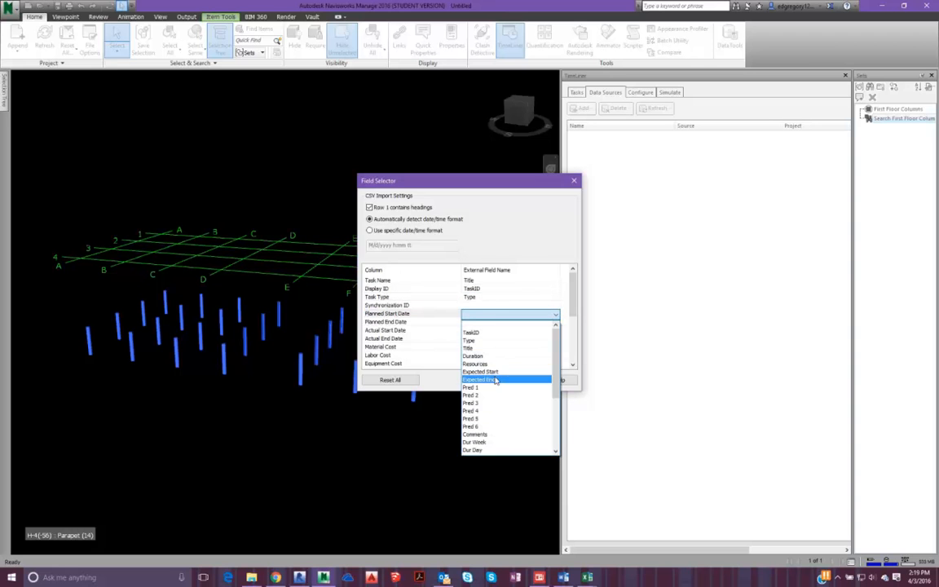
{"action": "left_click", "coordinate": [481, 372]}
{"action": "left_click", "coordinate": [476, 324]}
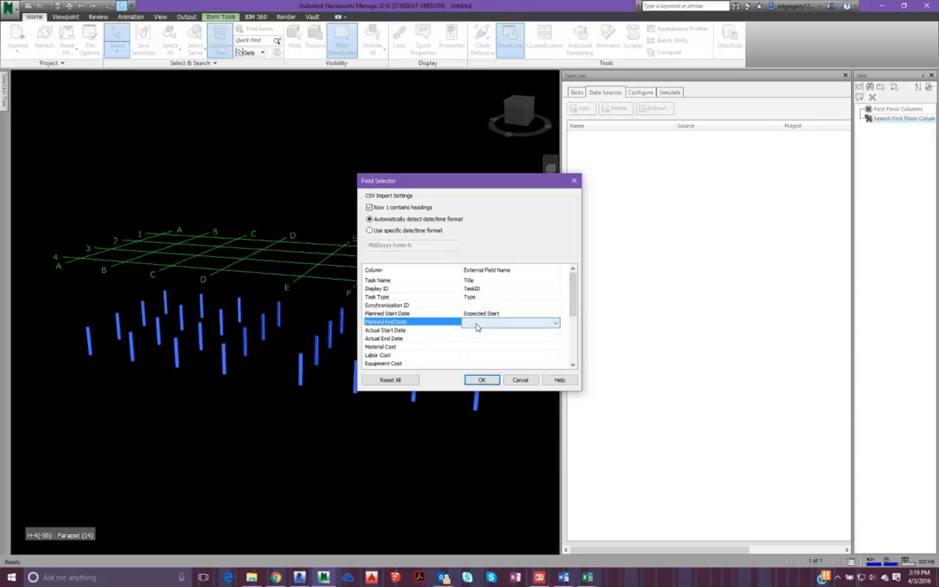
{"action": "left_click", "coordinate": [476, 326]}
{"action": "left_click", "coordinate": [487, 385]}
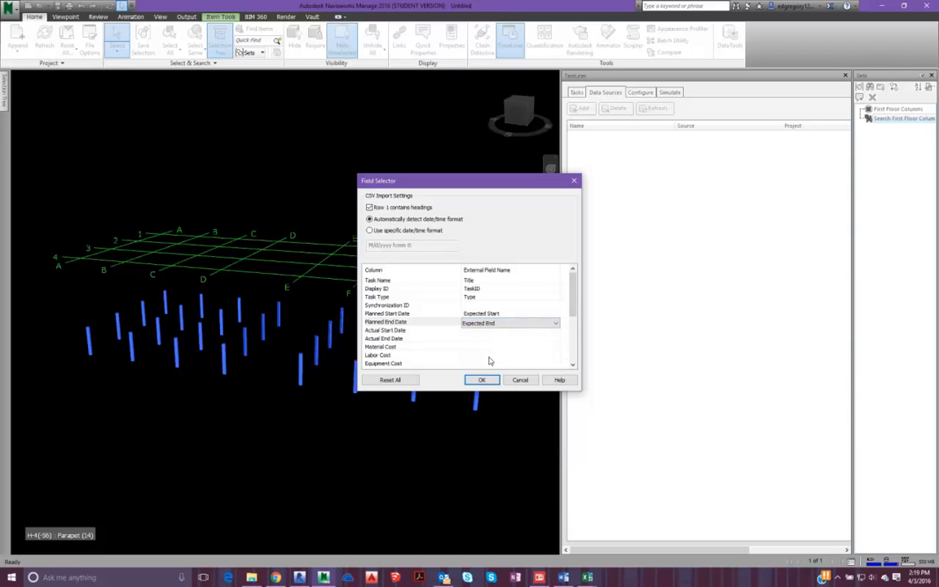
- Choose an external field for the User 1 column and submit the CSV field mapping
{"action": "scroll", "coordinate": [484, 353], "scroll_direction": "down", "scroll_amount": 1}
{"action": "left_click", "coordinate": [478, 356]}
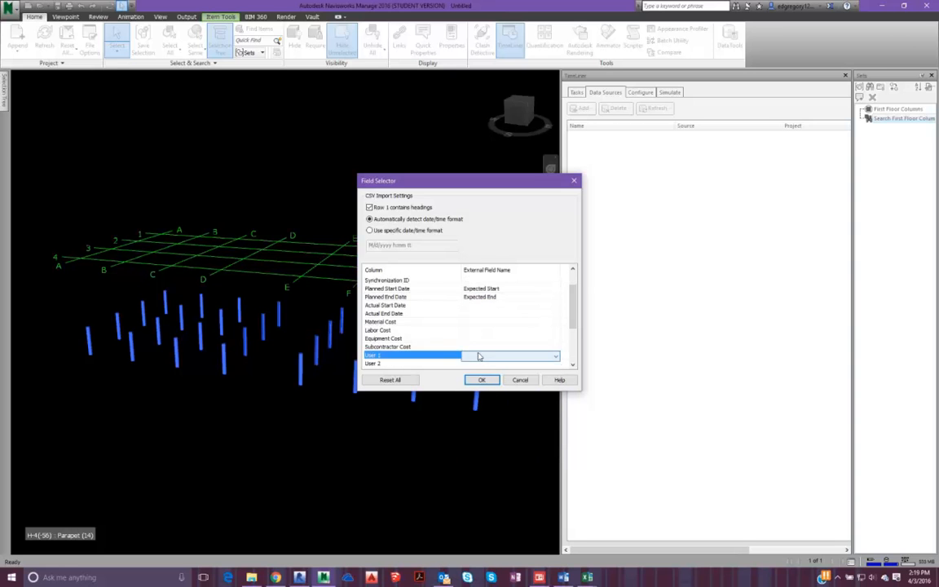
{"action": "left_click", "coordinate": [478, 356]}
{"action": "left_click", "coordinate": [473, 371]}
{"action": "scroll", "coordinate": [472, 347], "scroll_direction": "up", "scroll_amount": 1}
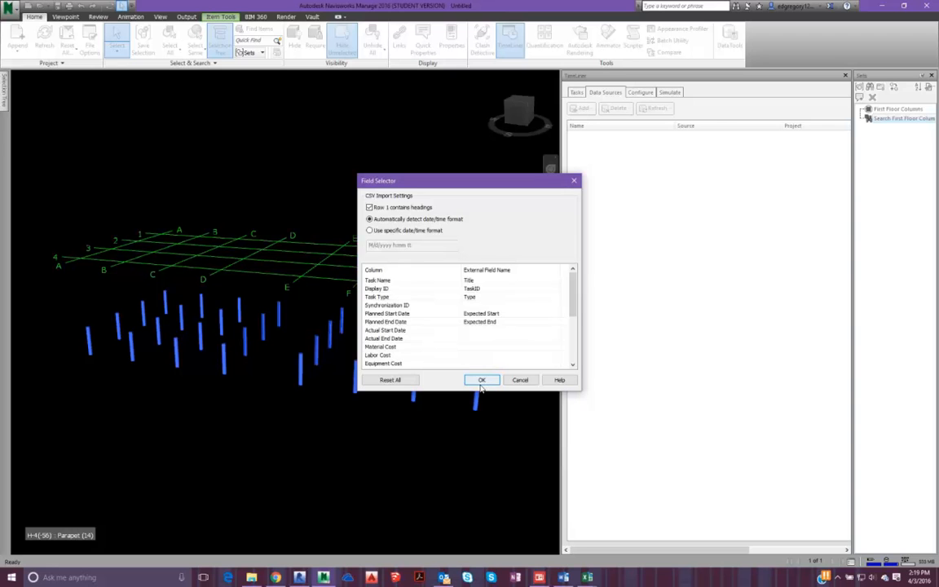
{"action": "left_click", "coordinate": [482, 381]}
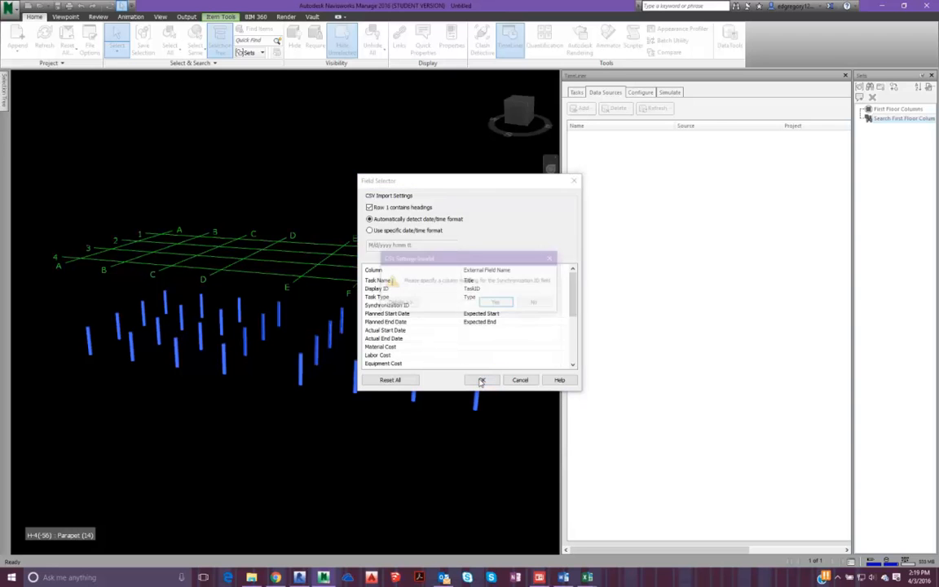
- Map the Synchronization ID column to TaskID and submit the CSV field mapping
{"action": "left_click", "coordinate": [496, 304]}
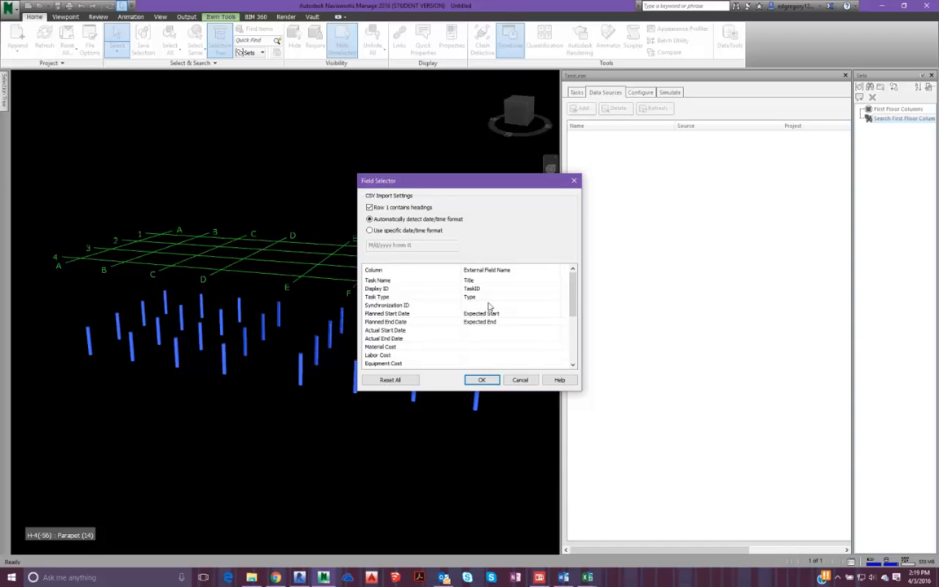
{"action": "left_click", "coordinate": [489, 306]}
{"action": "left_click", "coordinate": [492, 306]}
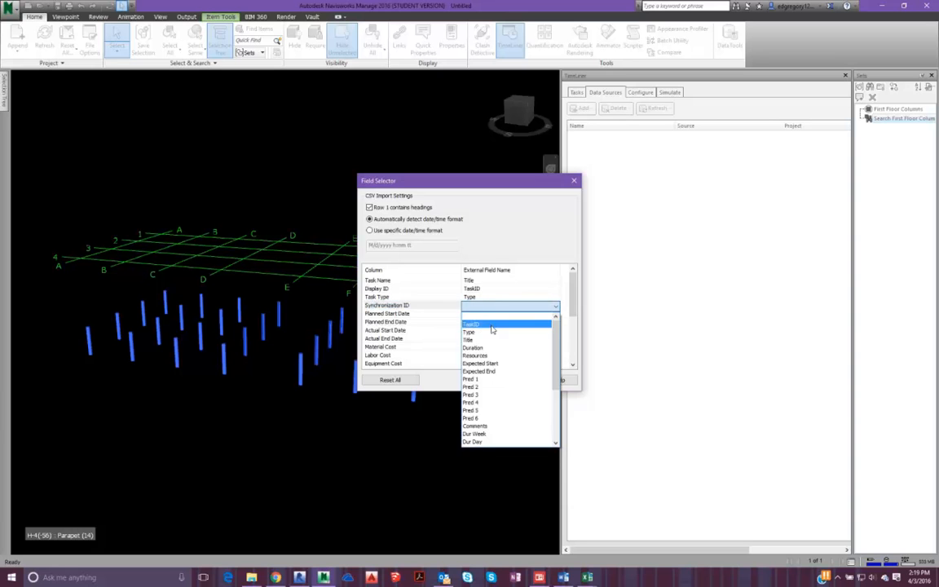
{"action": "left_click", "coordinate": [492, 325]}
{"action": "left_click", "coordinate": [482, 381]}
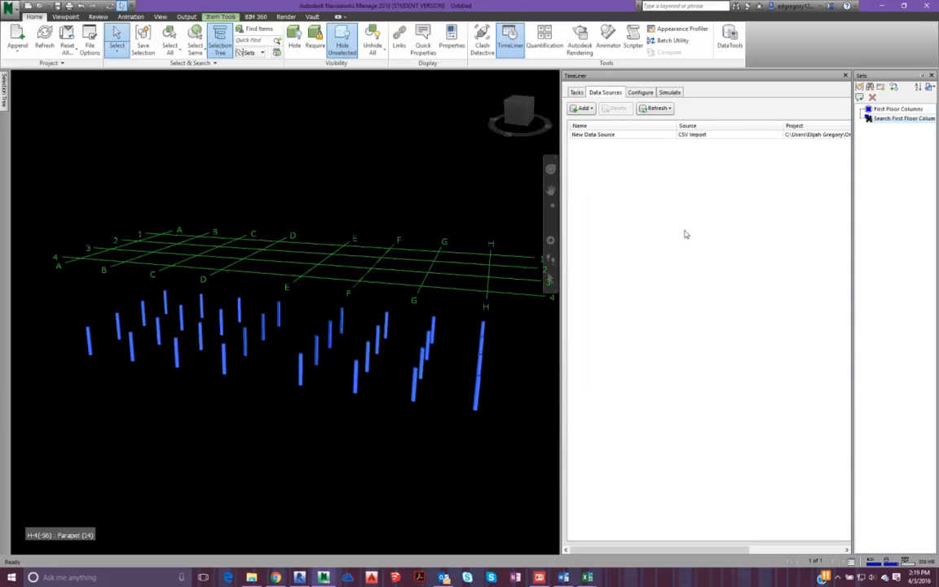
- Refresh all data sources with the Rebuild Task Hierarchy option and show the imported task list
{"action": "left_click", "coordinate": [657, 107]}
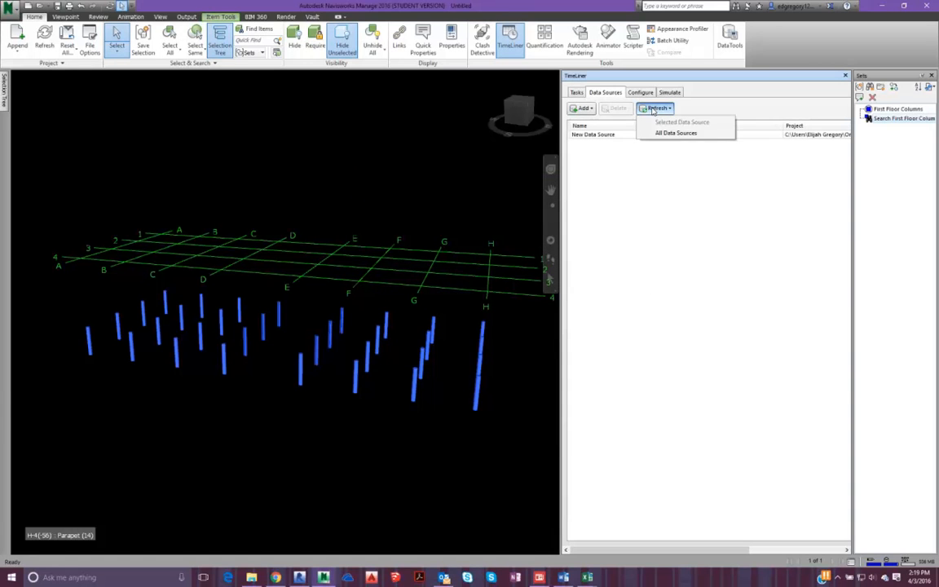
{"action": "left_click", "coordinate": [675, 133]}
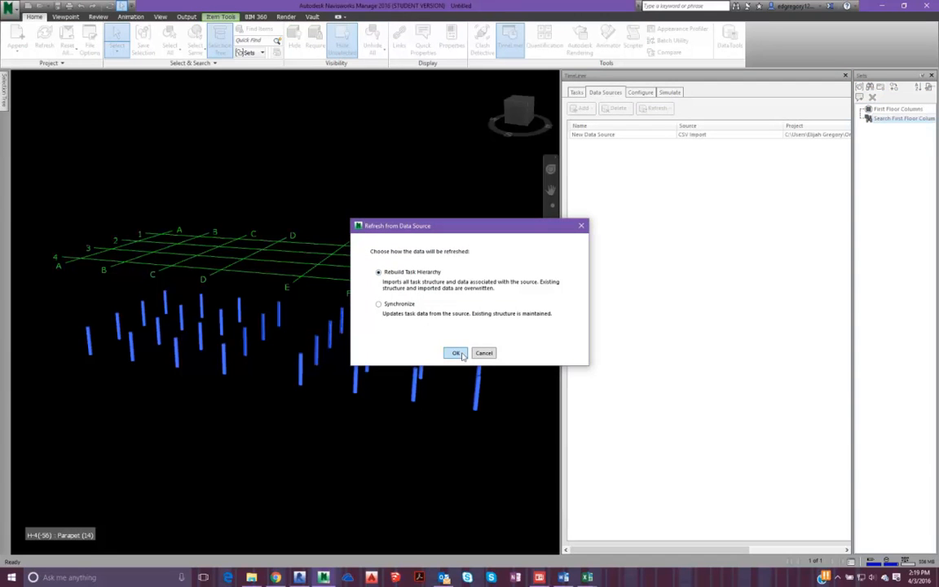
{"action": "left_click", "coordinate": [455, 353]}
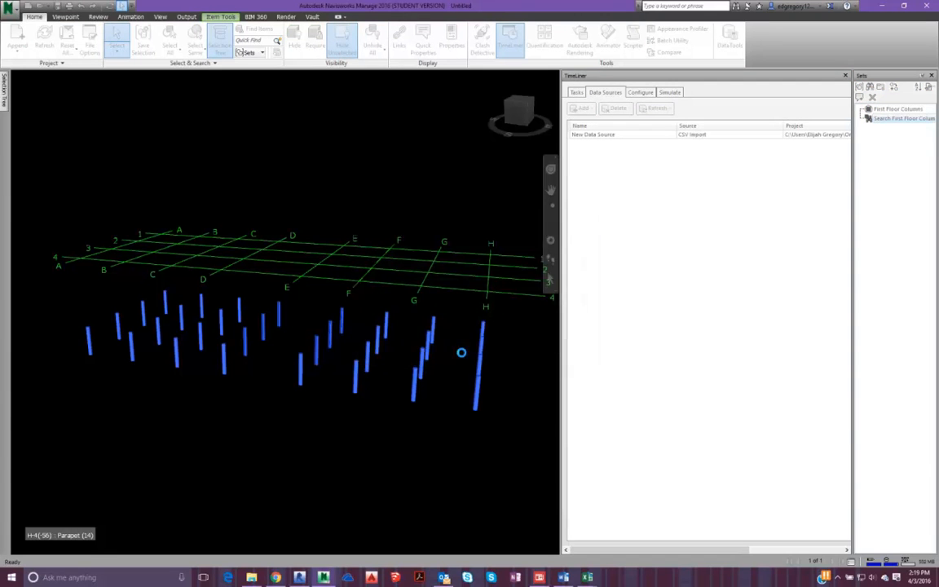
{"action": "left_click", "coordinate": [577, 92]}
{"action": "mouse_move", "coordinate": [649, 536]}
{"action": "left_mouse_down"}
{"action": "mouse_move", "coordinate": [749, 547]}
{"action": "mouse_move", "coordinate": [646, 538]}
{"action": "left_mouse_up"}
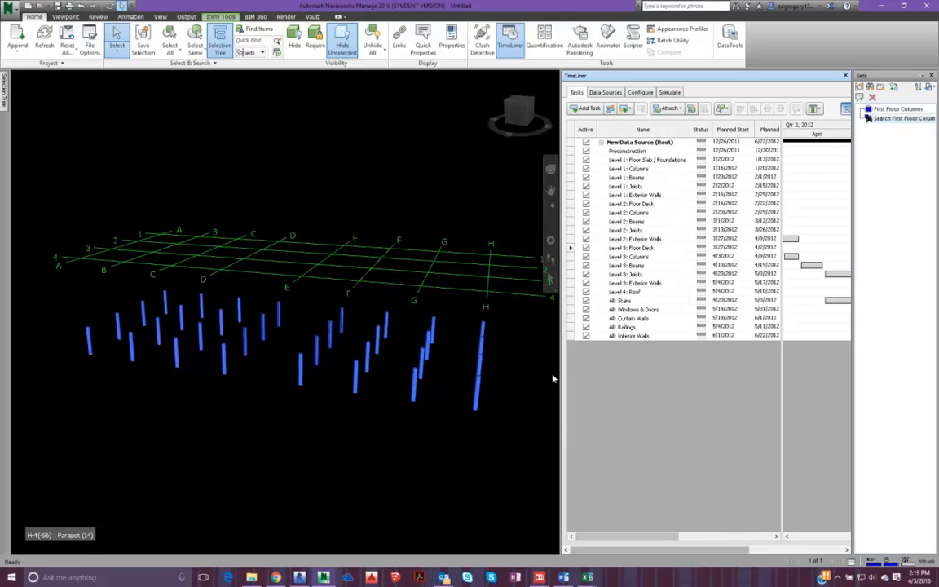
- Widen the TimeLiner window over the model view and review the task columns and Gantt chart
{"action": "mouse_move", "coordinate": [559, 373]}
{"action": "left_mouse_down"}
{"action": "mouse_move", "coordinate": [399, 371]}
{"action": "mouse_move", "coordinate": [428, 390]}
{"action": "mouse_move", "coordinate": [395, 385]}
{"action": "left_mouse_up"}
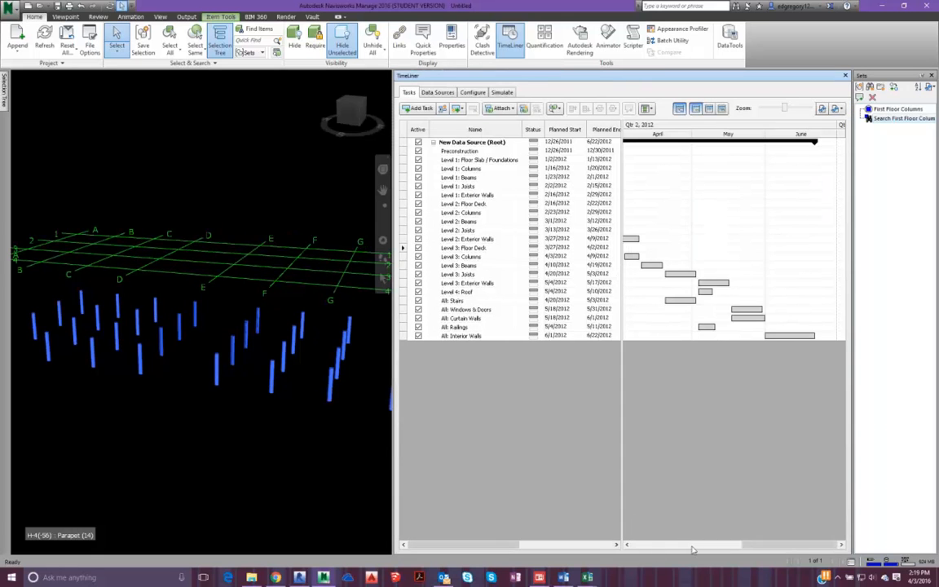
{"action": "left_click_drag", "start_coordinate": [770, 544], "coordinate": [774, 504]}
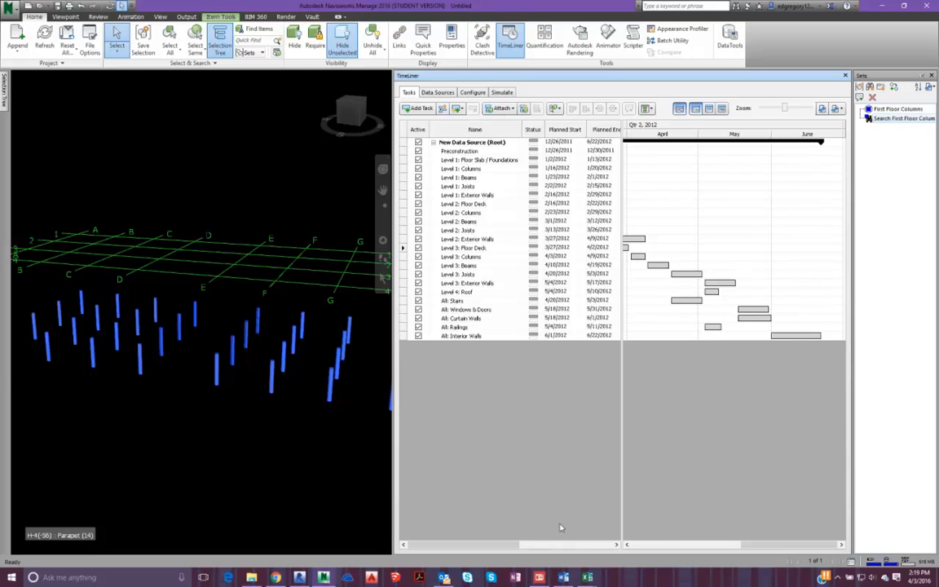
{"action": "left_click_drag", "start_coordinate": [519, 544], "coordinate": [615, 546]}
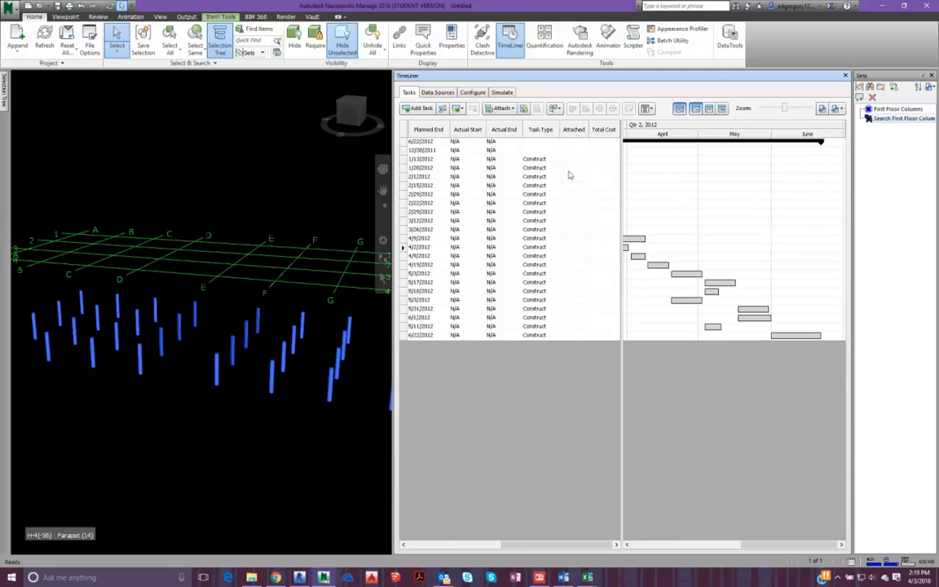
{"action": "left_click_drag", "start_coordinate": [573, 543], "coordinate": [451, 543]}
- Attach the current search to the Level 1: Columns task
{"action": "left_click", "coordinate": [507, 168]}
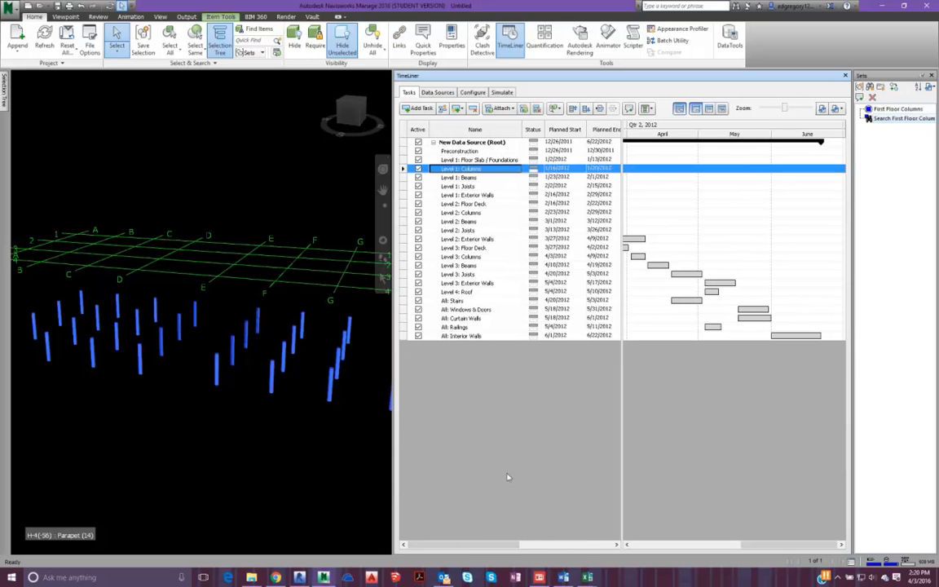
{"action": "left_click_drag", "start_coordinate": [515, 546], "coordinate": [611, 547]}
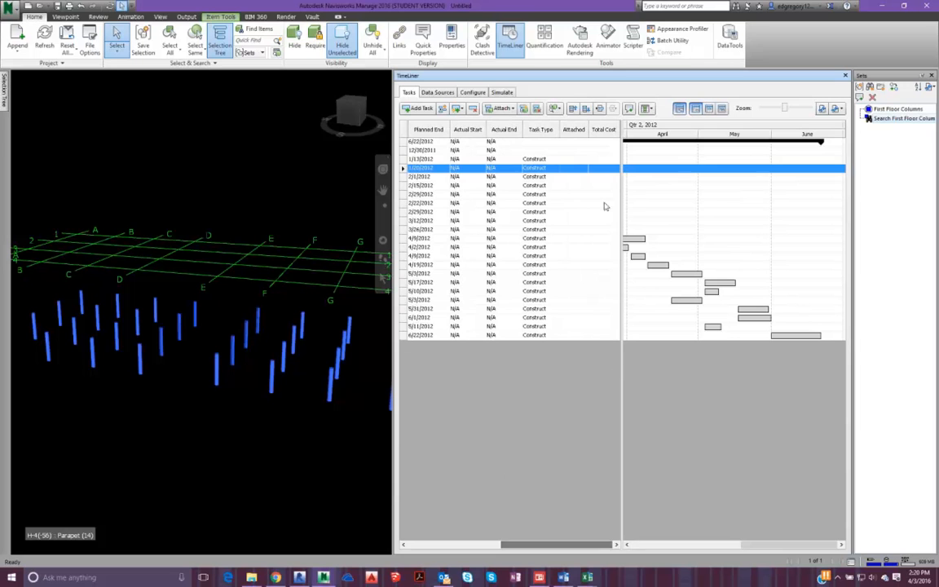
{"action": "left_click", "coordinate": [574, 160]}
{"action": "left_click", "coordinate": [578, 168]}
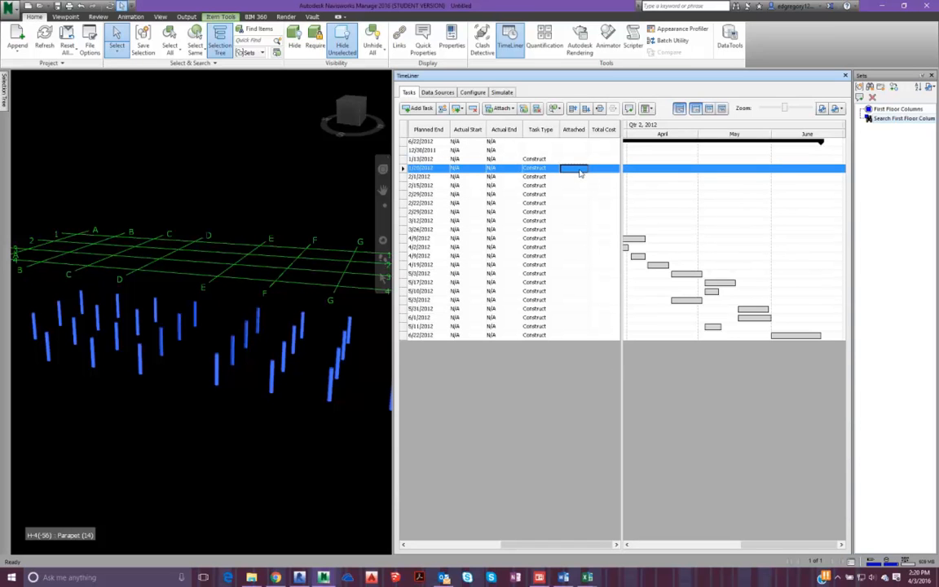
{"action": "left_click", "coordinate": [503, 110]}
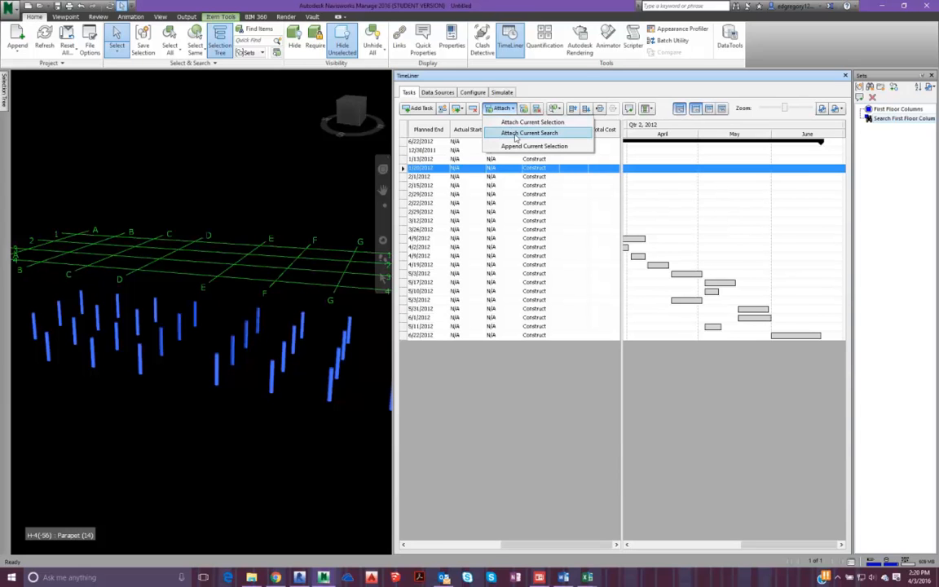
{"action": "left_click", "coordinate": [515, 135]}
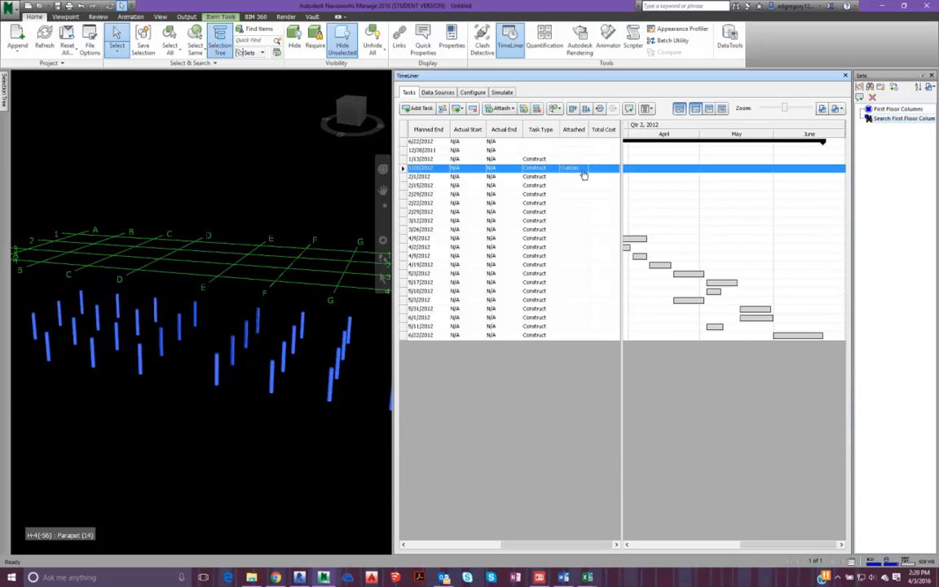
- Clear the attachment from the Level 1: Columns task
{"action": "left_click", "coordinate": [574, 169]}
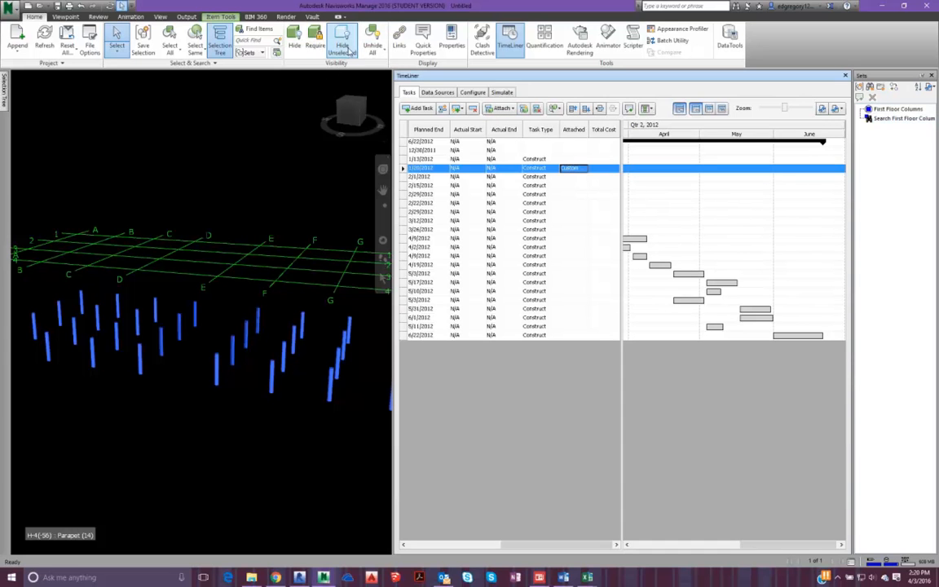
{"action": "left_click", "coordinate": [349, 51]}
{"action": "left_click", "coordinate": [349, 51]}
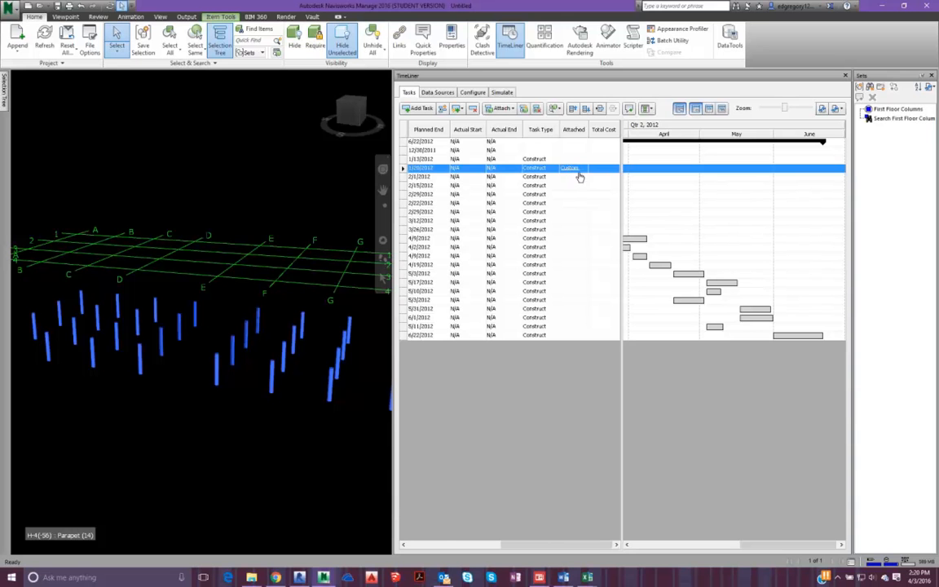
{"action": "mouse_move", "coordinate": [544, 545]}
{"action": "left_mouse_down"}
{"action": "mouse_move", "coordinate": [452, 545]}
{"action": "mouse_move", "coordinate": [546, 544]}
{"action": "left_mouse_up"}
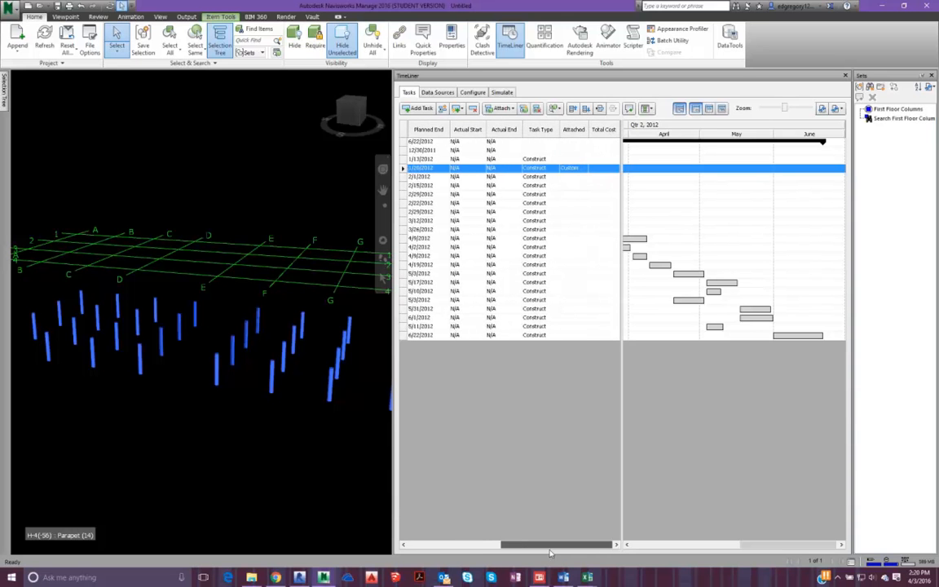
{"action": "right_click", "coordinate": [575, 170]}
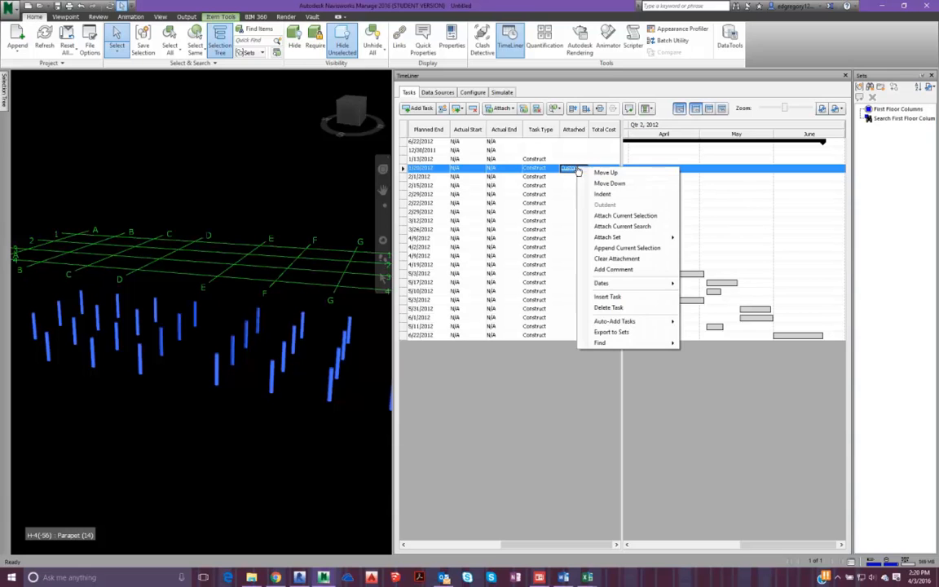
{"action": "mouse_move", "coordinate": [585, 285]}
{"action": "left_click", "coordinate": [595, 260]}
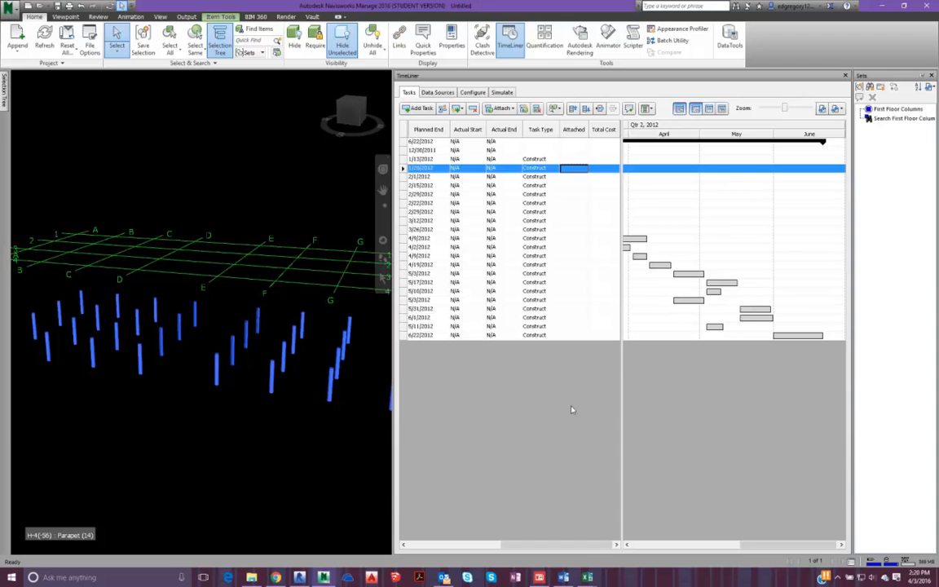
{"action": "left_click_drag", "start_coordinate": [534, 543], "coordinate": [514, 469]}
{"action": "left_click_drag", "start_coordinate": [533, 546], "coordinate": [559, 547]}
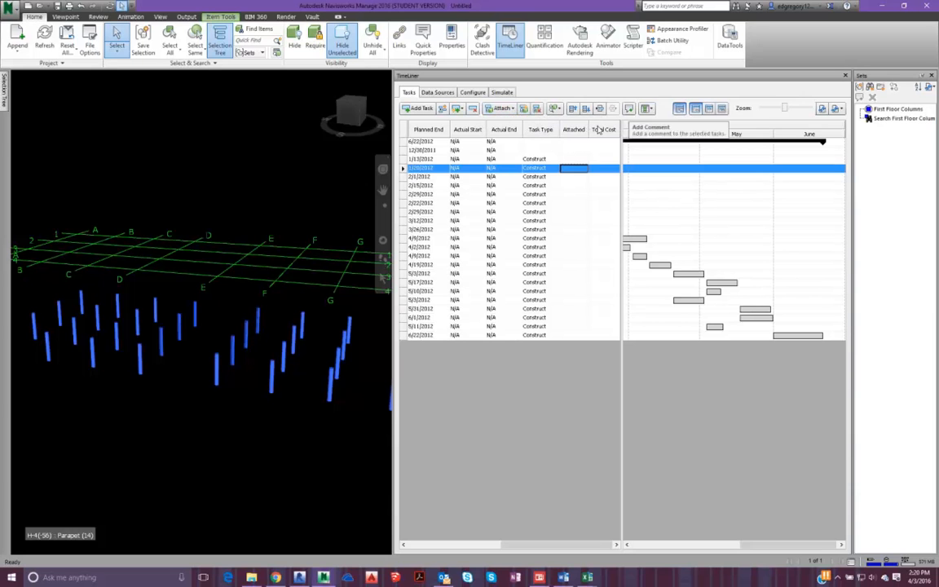
- Switch the TimeLiner task list to the Custom column set and bring the Display ID and User 1 columns into view
{"action": "left_click", "coordinate": [599, 152]}
{"action": "right_click", "coordinate": [599, 153]}
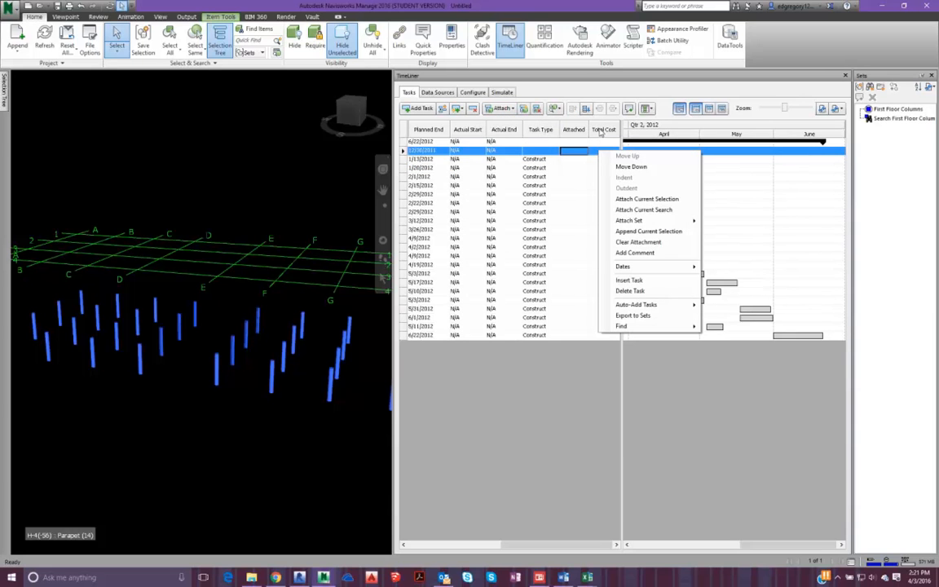
{"action": "right_click", "coordinate": [601, 133]}
{"action": "left_click", "coordinate": [648, 112]}
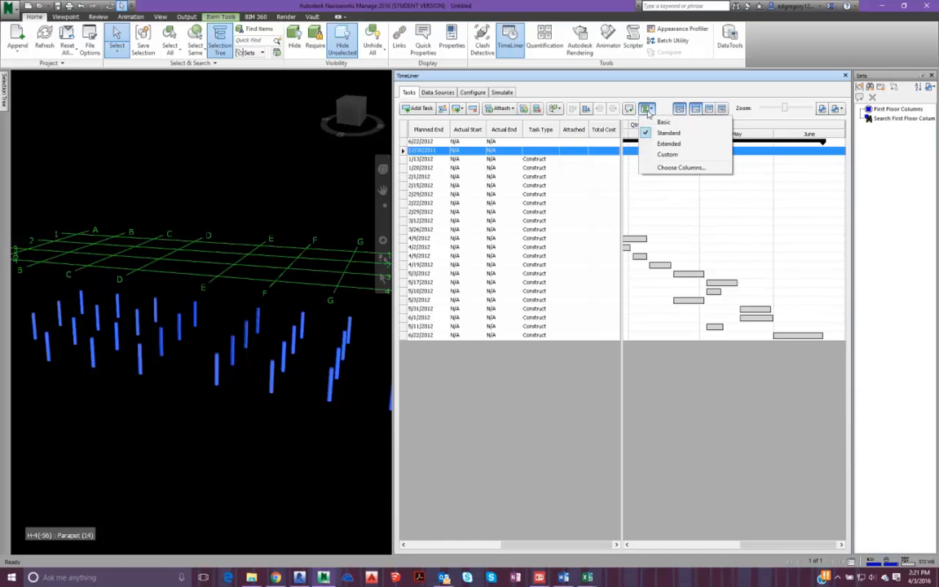
{"action": "left_click", "coordinate": [667, 155]}
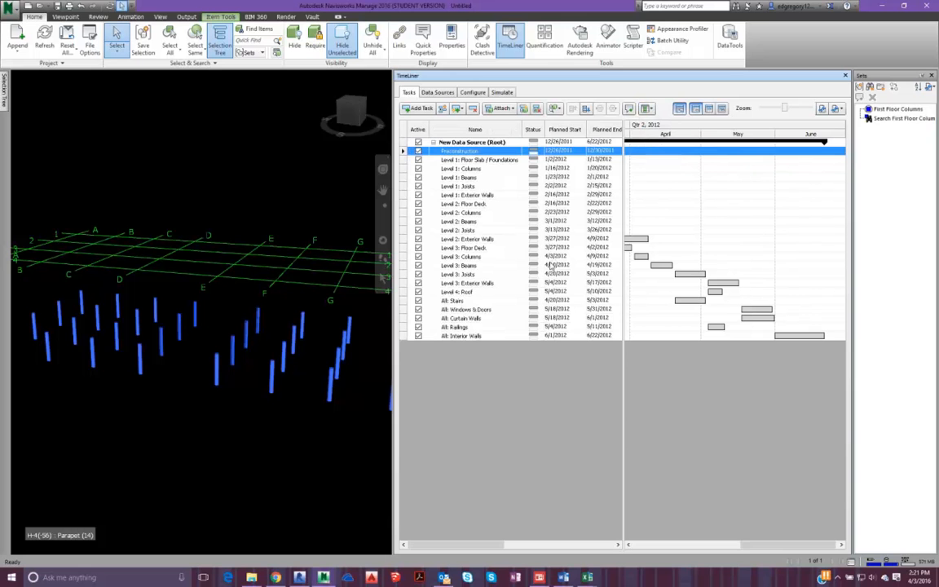
{"action": "left_click_drag", "start_coordinate": [500, 544], "coordinate": [605, 542]}
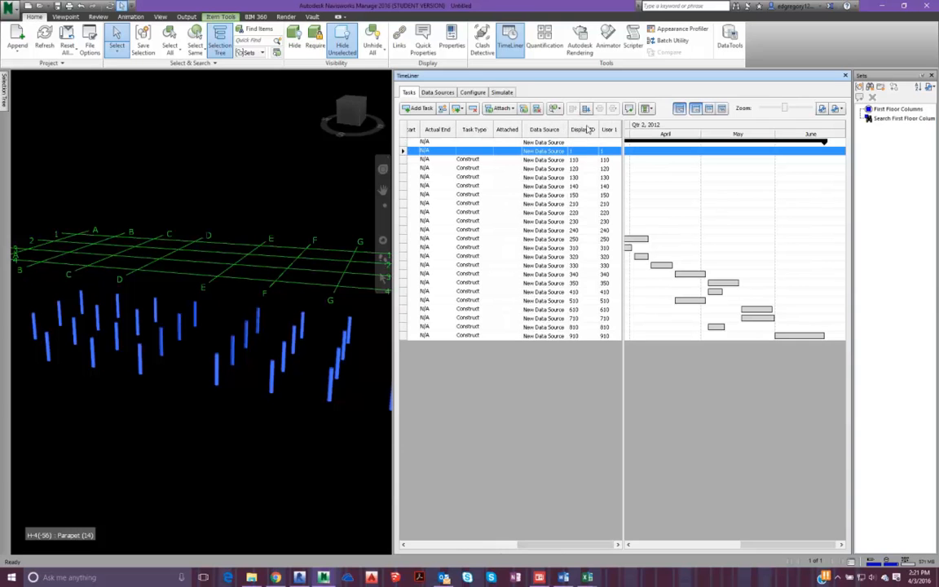
- Check which columns are enabled in the TimeLiner column chooser and close it without changes
{"action": "left_click", "coordinate": [647, 108]}
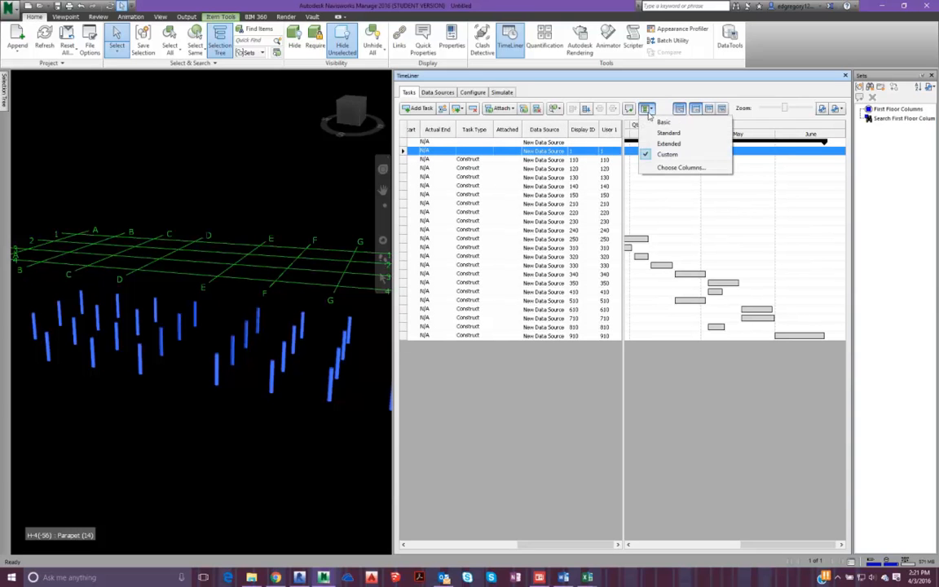
{"action": "left_click", "coordinate": [671, 168]}
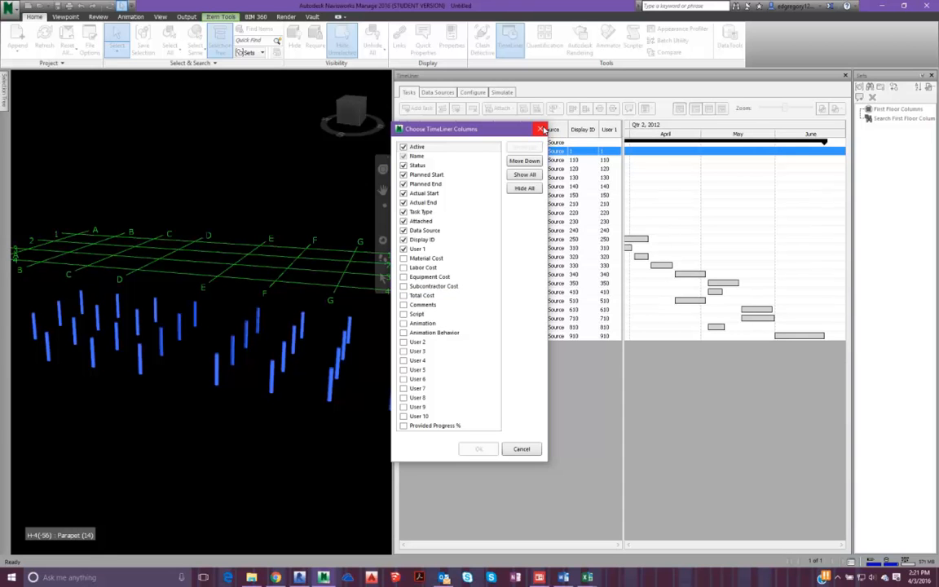
{"action": "left_click", "coordinate": [542, 131]}
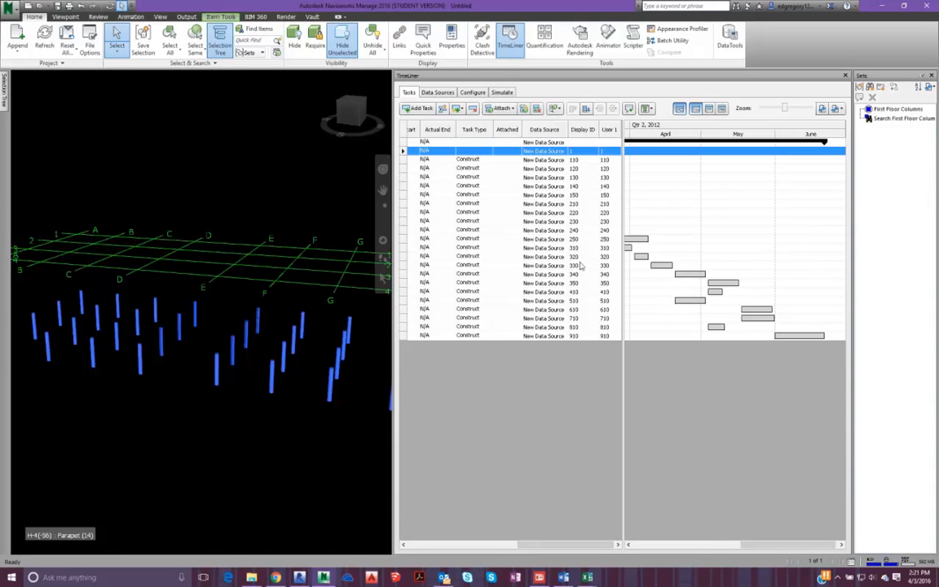
- Deselect the columns in the model and save the project as a Navisworks File Set named Module 5
{"action": "left_click", "coordinate": [221, 412]}
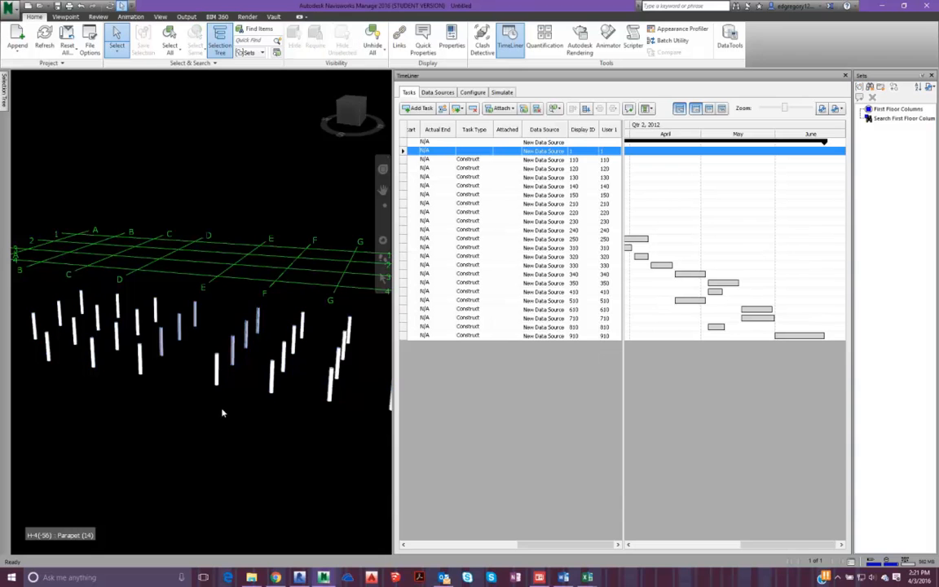
{"action": "left_click", "coordinate": [50, 7]}
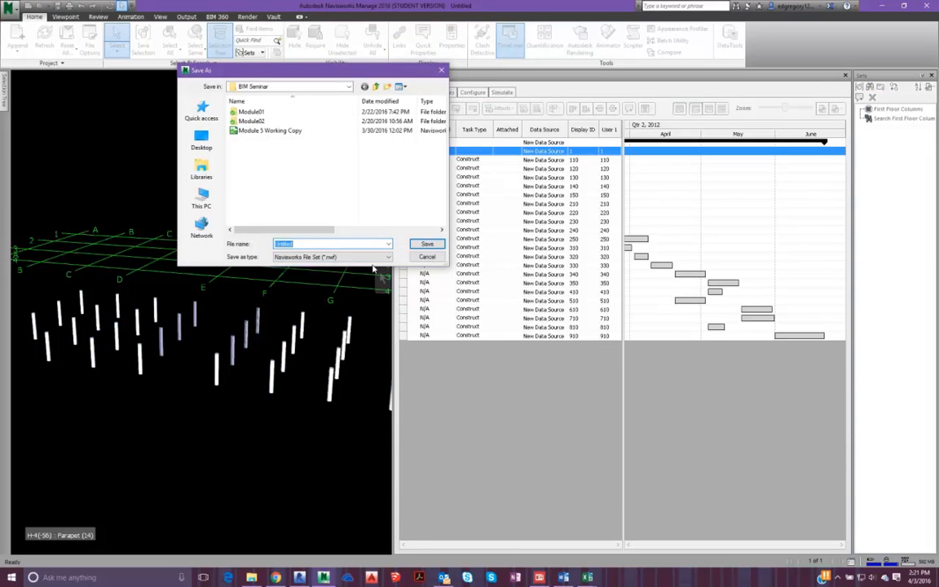
{"action": "type", "text": "Module 5"}
{"action": "key", "text": "Return"}
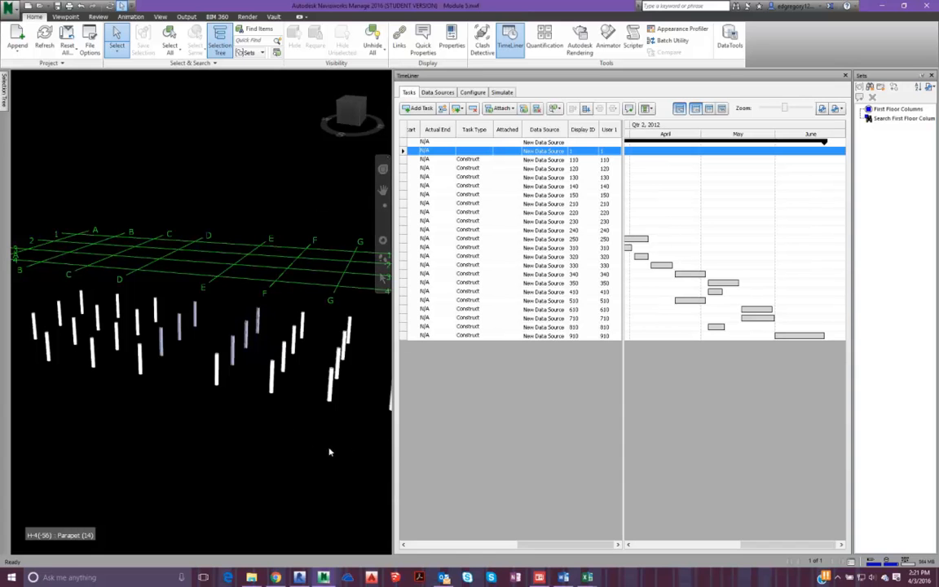
- Switch to the Module 5 Schedule 1 workbook in Excel and examine its task IDs
{"action": "left_click", "coordinate": [300, 575]}
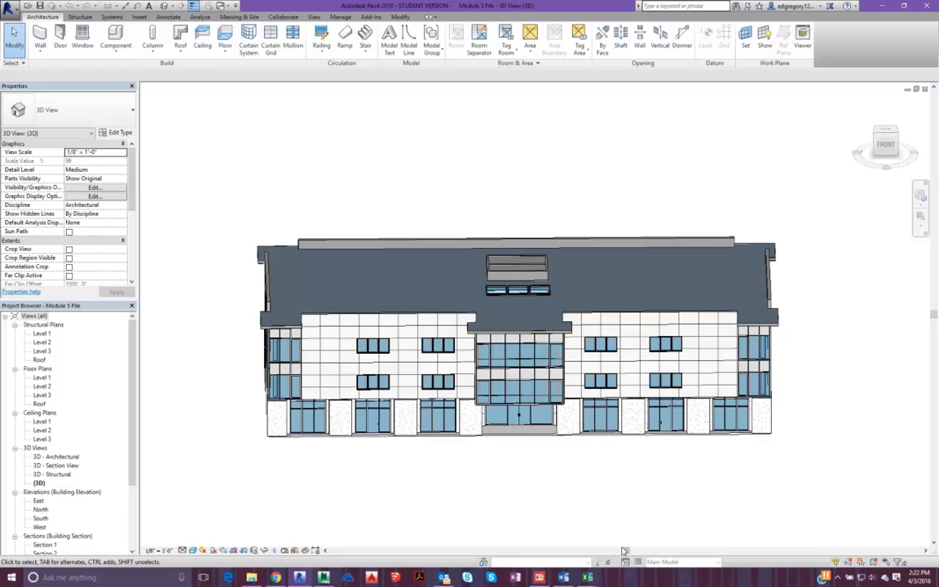
{"action": "left_click", "coordinate": [587, 577]}
{"action": "left_click", "coordinate": [506, 532]}
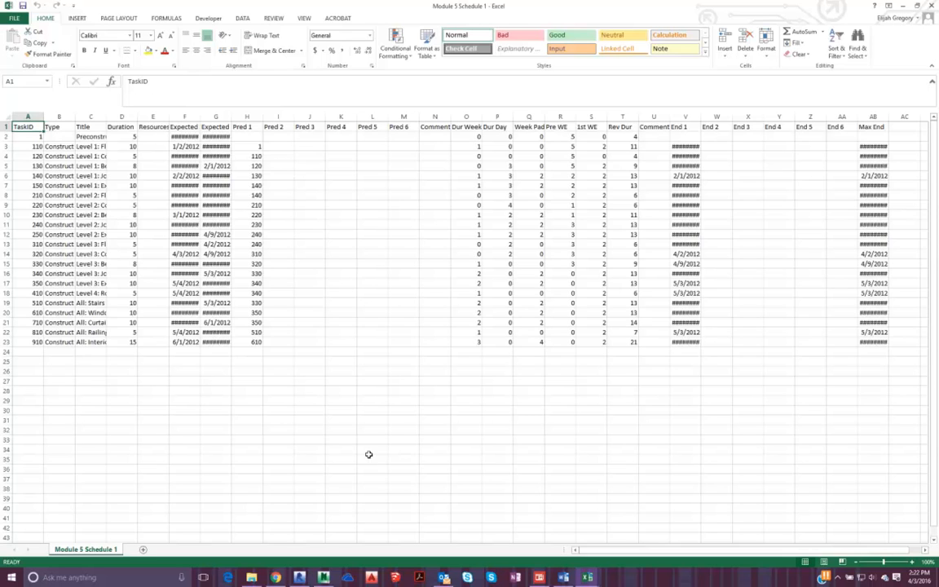
- Switch to Revit and review the shared parameters in the 4D Task ID group without adding a new group
{"action": "left_click", "coordinate": [300, 577]}
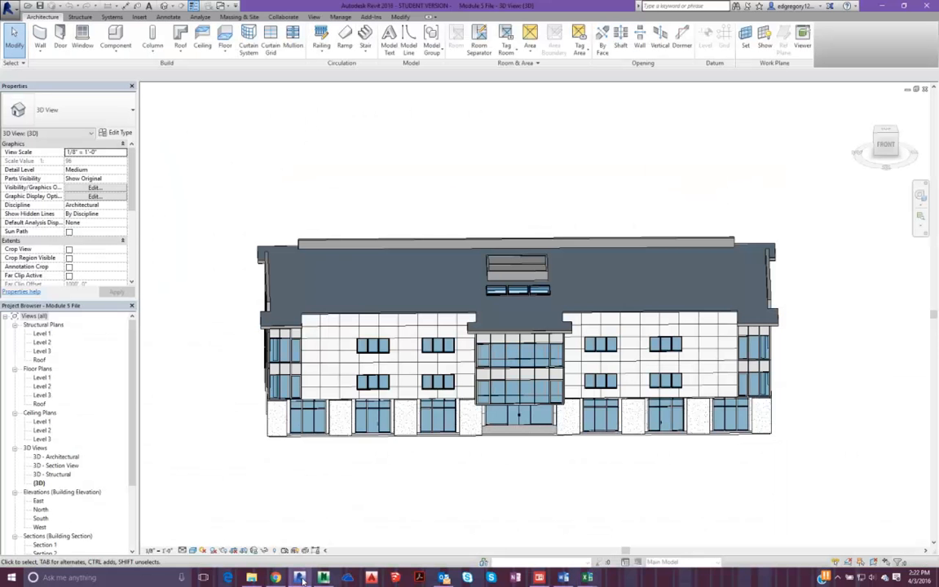
{"action": "left_click", "coordinate": [341, 17]}
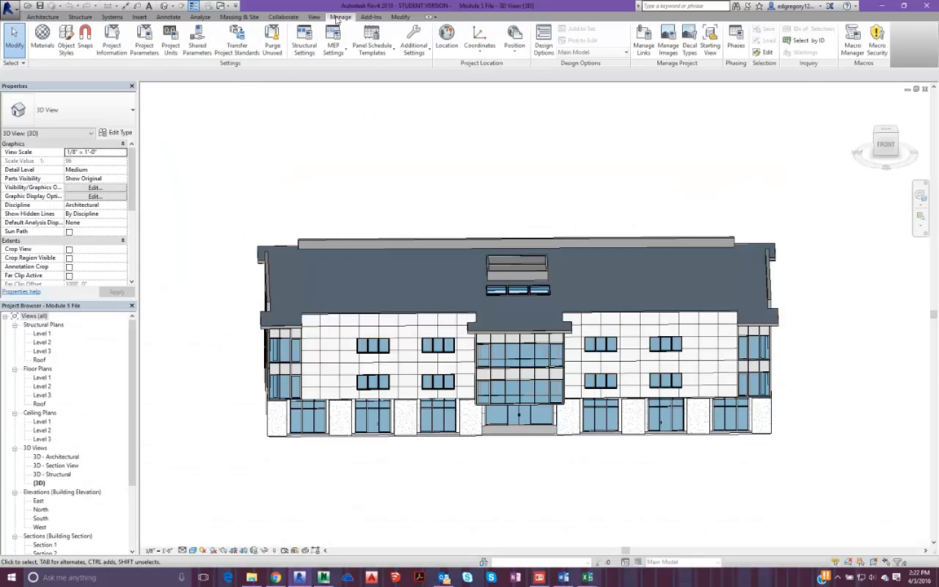
{"action": "left_click", "coordinate": [204, 53]}
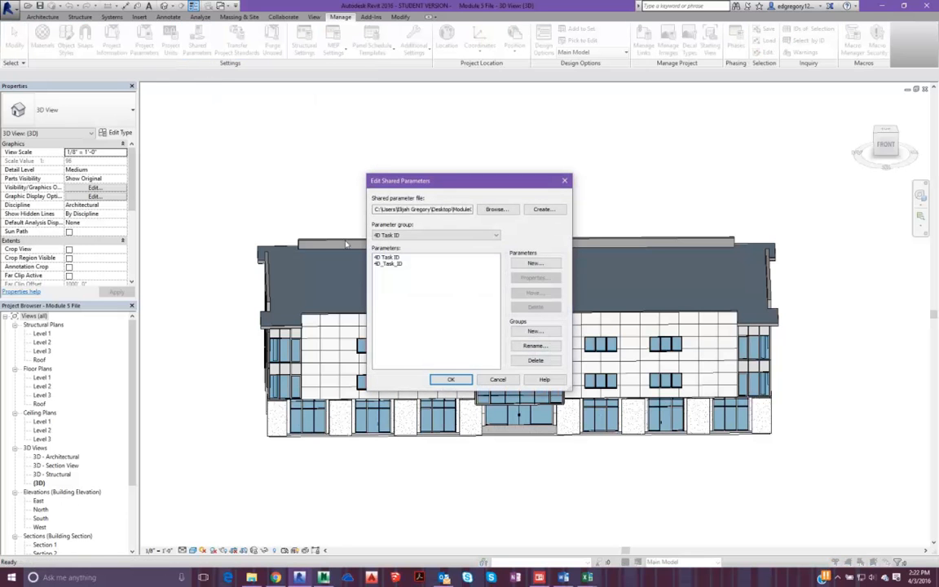
{"action": "left_click", "coordinate": [399, 258]}
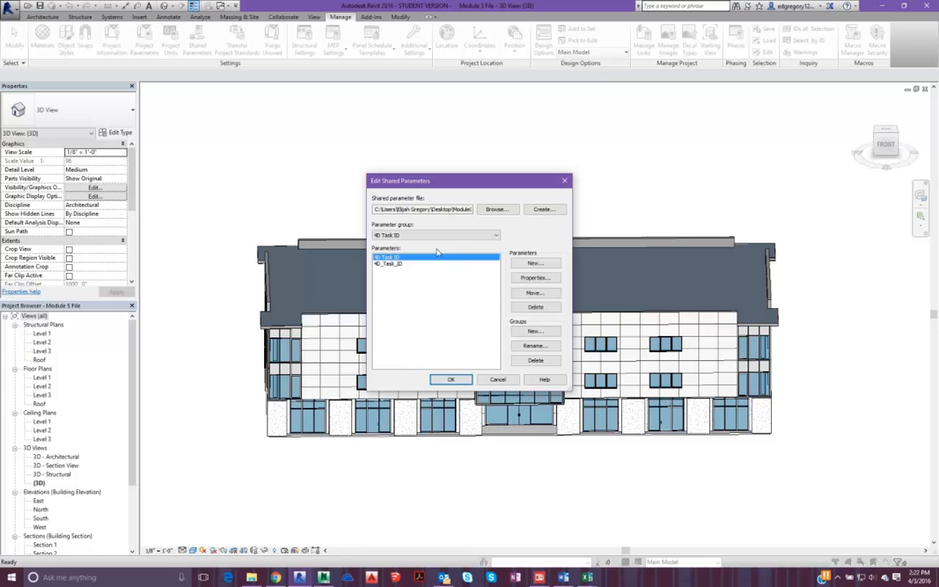
{"action": "left_click", "coordinate": [535, 331]}
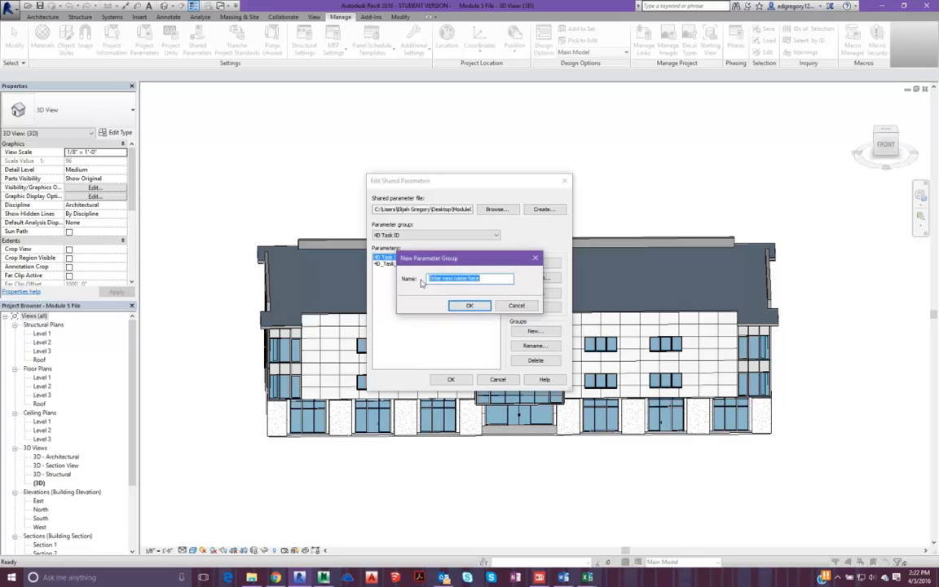
{"action": "left_click", "coordinate": [516, 304]}
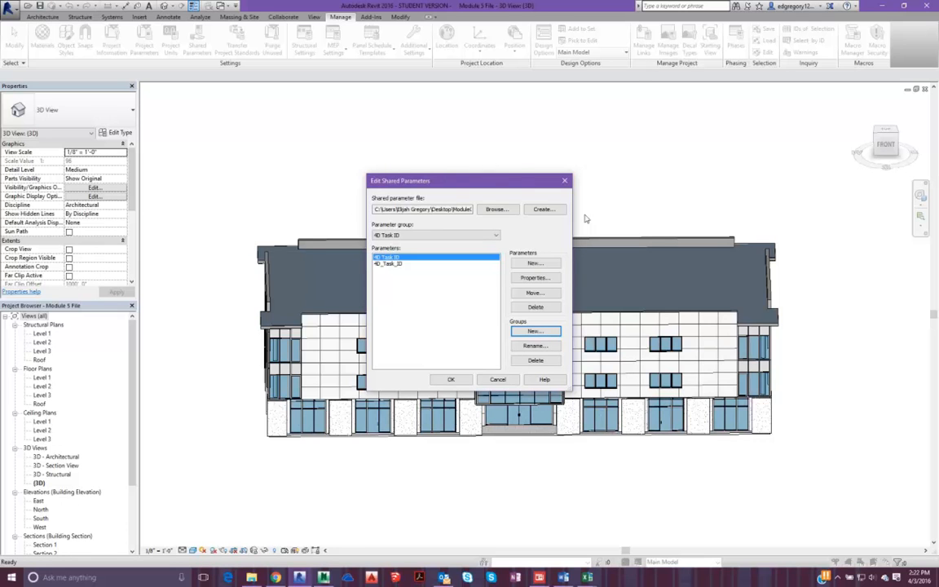
{"action": "left_click", "coordinate": [452, 379]}
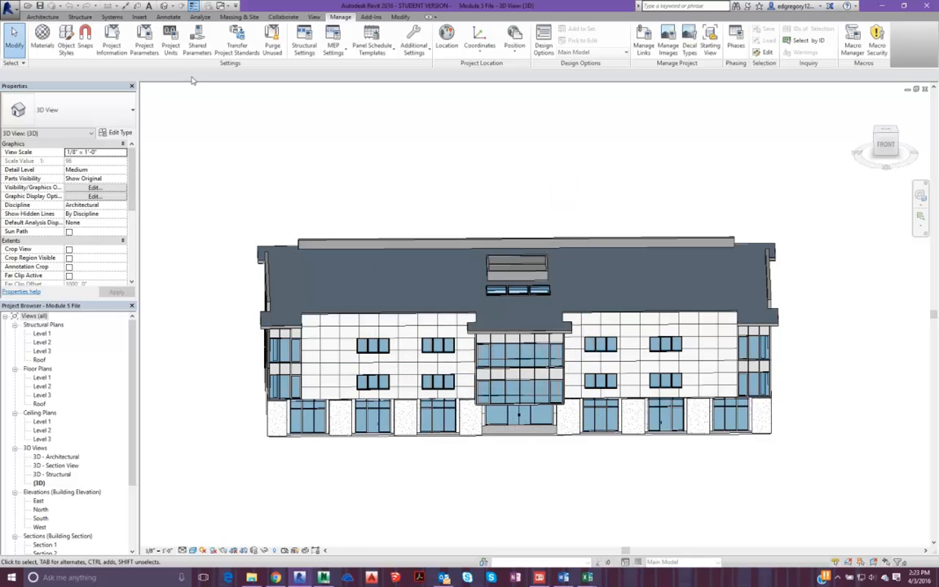
- Open the 4D_Task_ID project parameter for modification and assign it to all element categories
{"action": "left_click", "coordinate": [144, 45]}
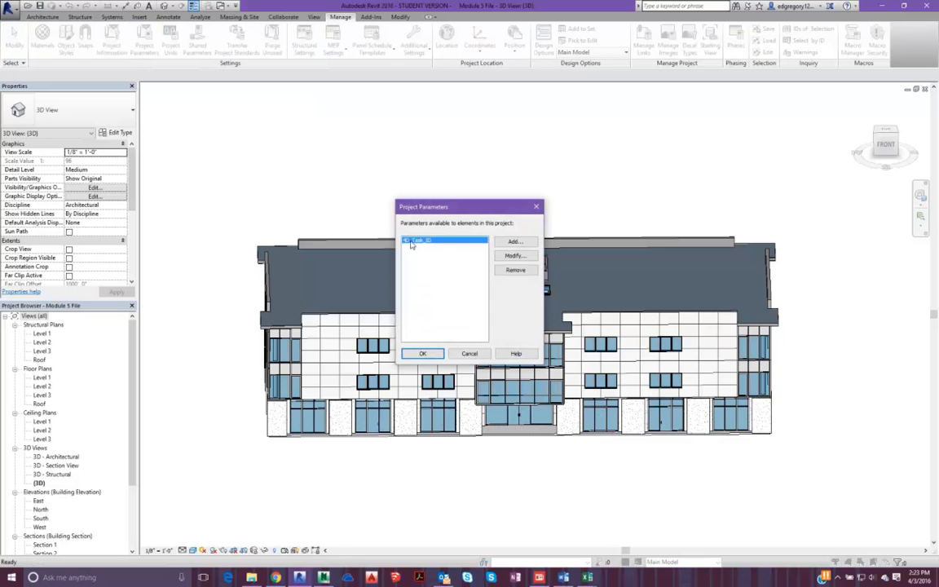
{"action": "left_click", "coordinate": [513, 255]}
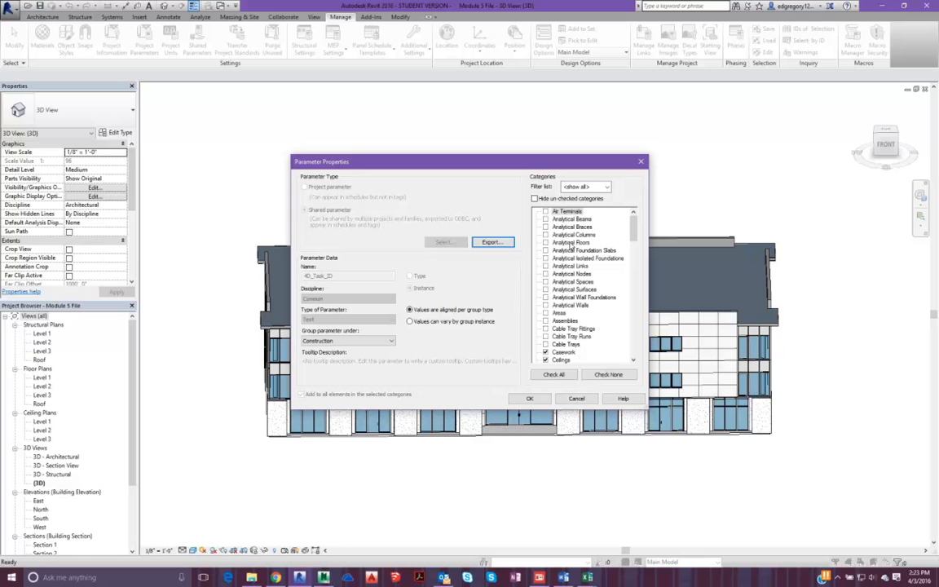
{"action": "left_click", "coordinate": [566, 377]}
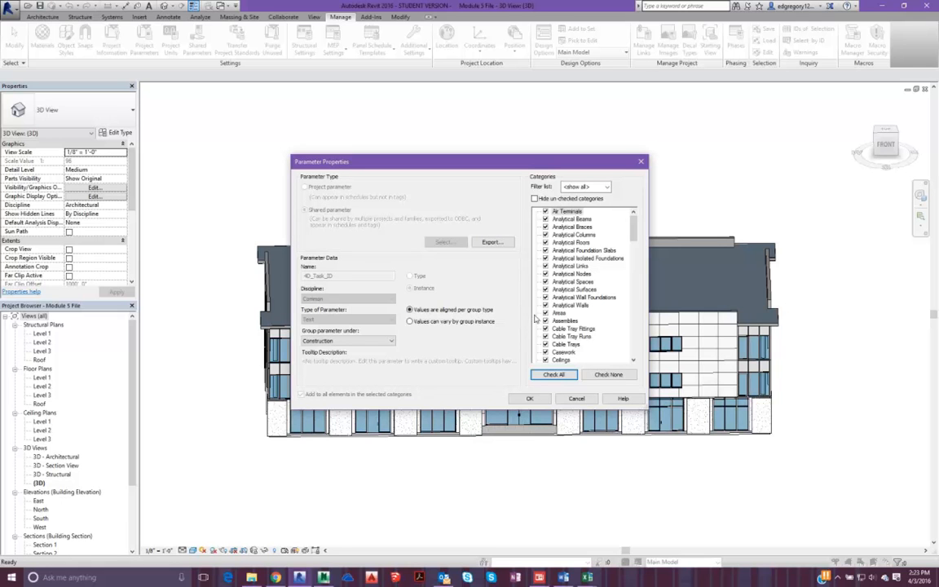
- Exclude the Areas, Rooms and Views categories from the 4D_Task_ID parameter and apply the change to the project
{"action": "left_click", "coordinate": [545, 314]}
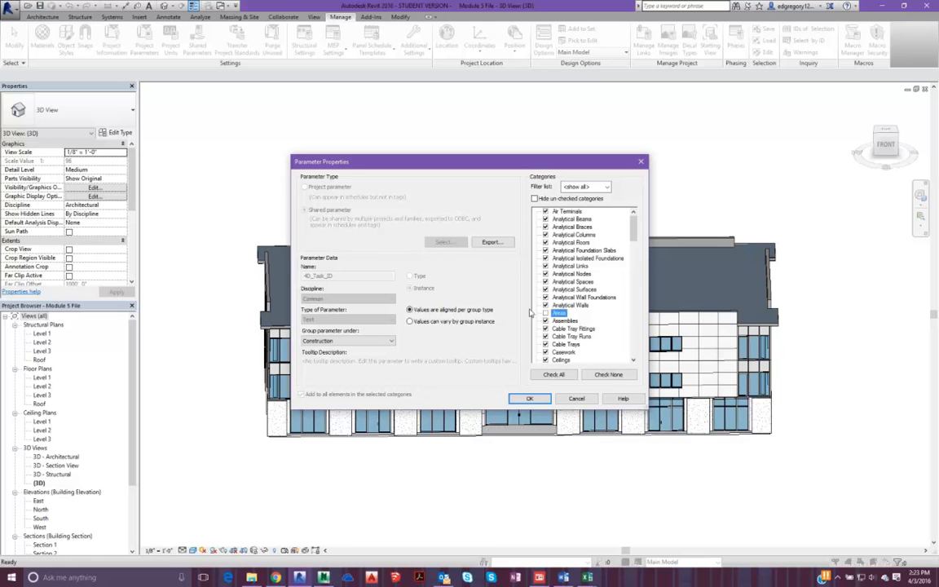
{"action": "scroll", "coordinate": [571, 306], "scroll_direction": "down", "scroll_amount": 10}
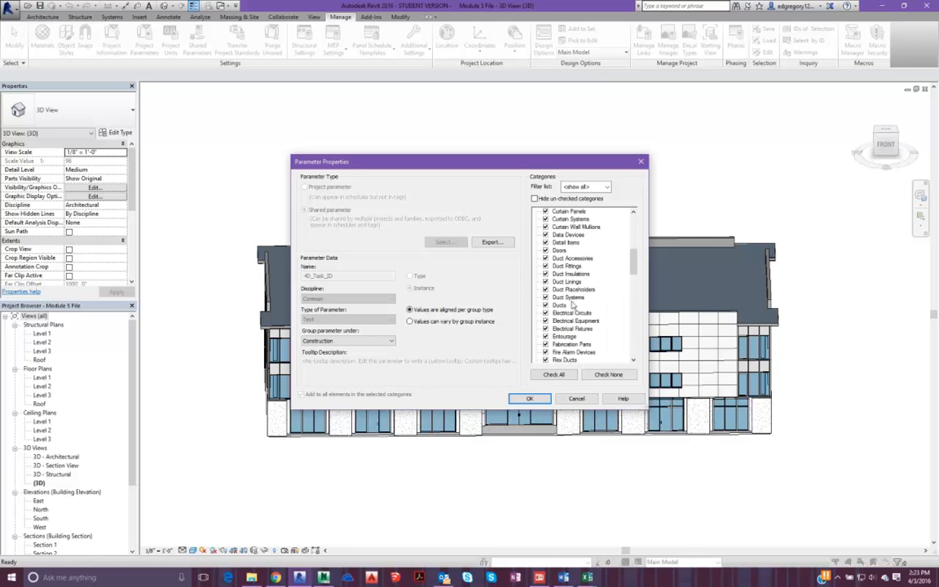
{"action": "scroll", "coordinate": [570, 303], "scroll_direction": "down", "scroll_amount": 12}
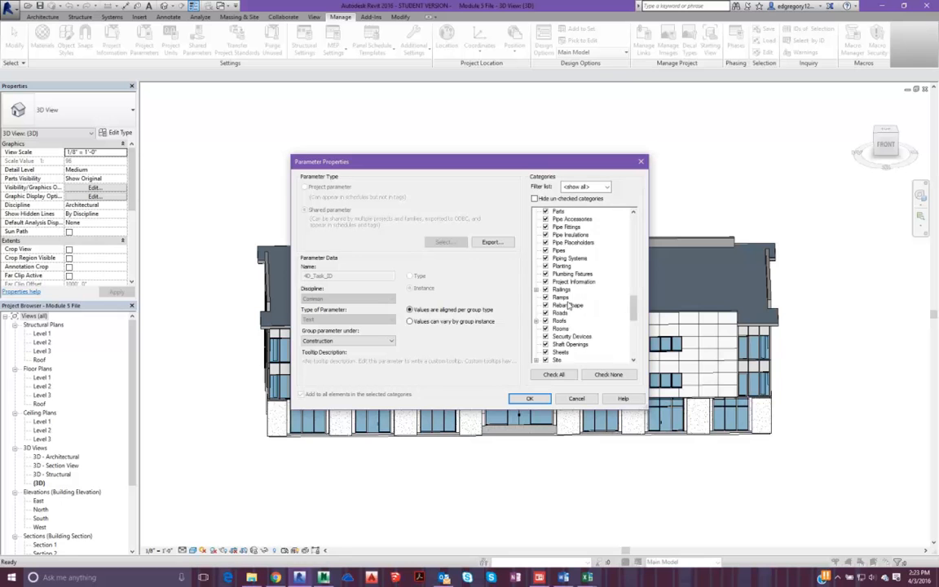
{"action": "left_click", "coordinate": [545, 281]}
{"action": "scroll", "coordinate": [577, 320], "scroll_direction": "down", "scroll_amount": 5}
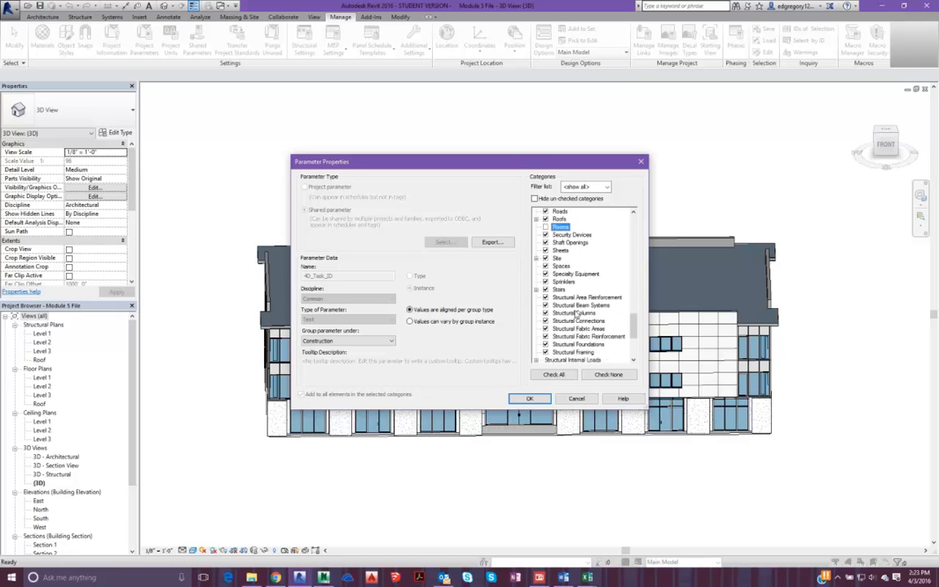
{"action": "scroll", "coordinate": [577, 314], "scroll_direction": "down", "scroll_amount": 2}
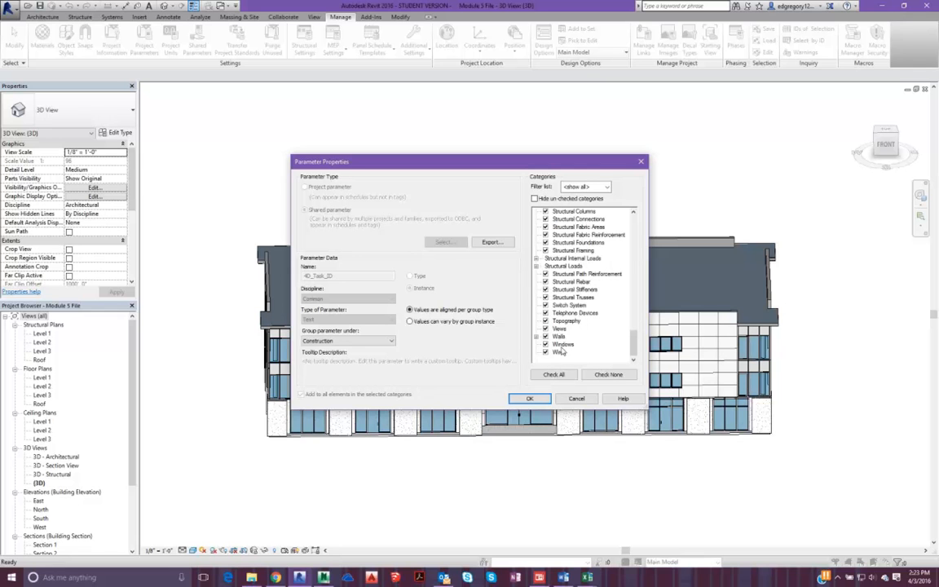
{"action": "left_click", "coordinate": [545, 328]}
{"action": "scroll", "coordinate": [554, 336], "scroll_direction": "up", "scroll_amount": 10}
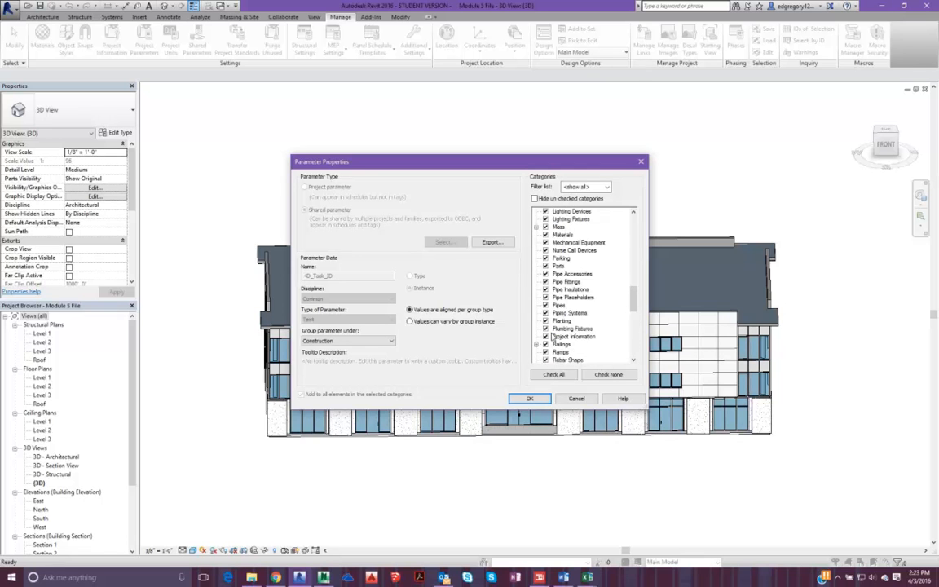
{"action": "left_click", "coordinate": [529, 400]}
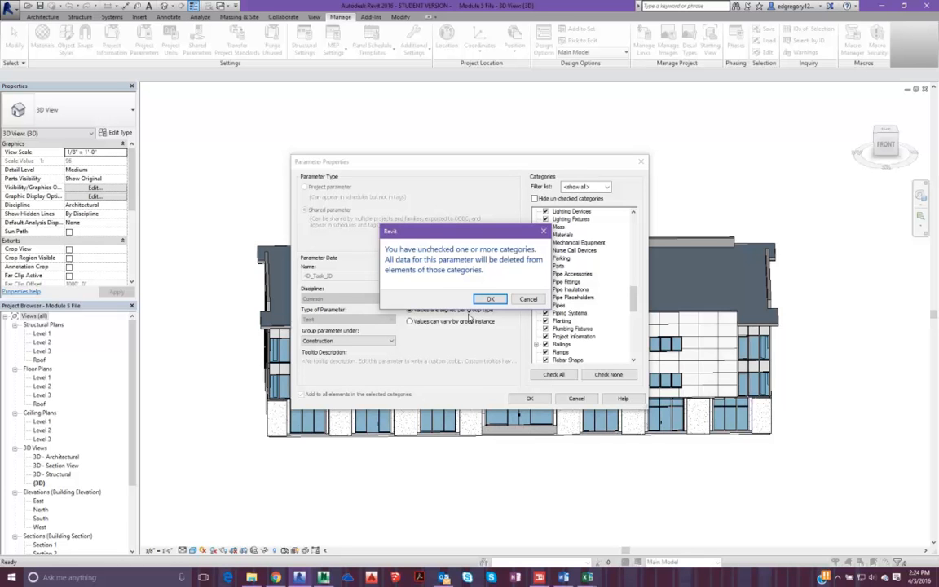
{"action": "left_click", "coordinate": [491, 300]}
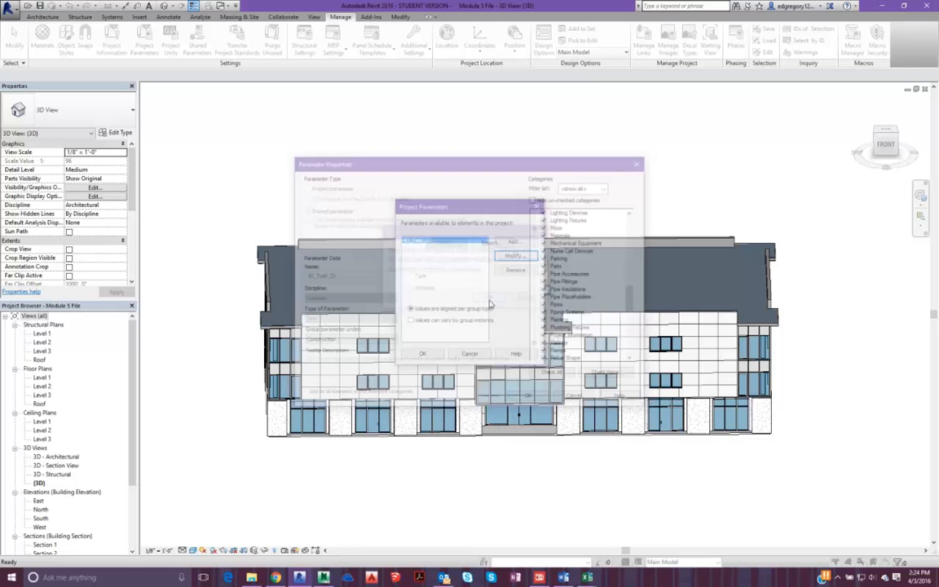
{"action": "left_click", "coordinate": [423, 354]}
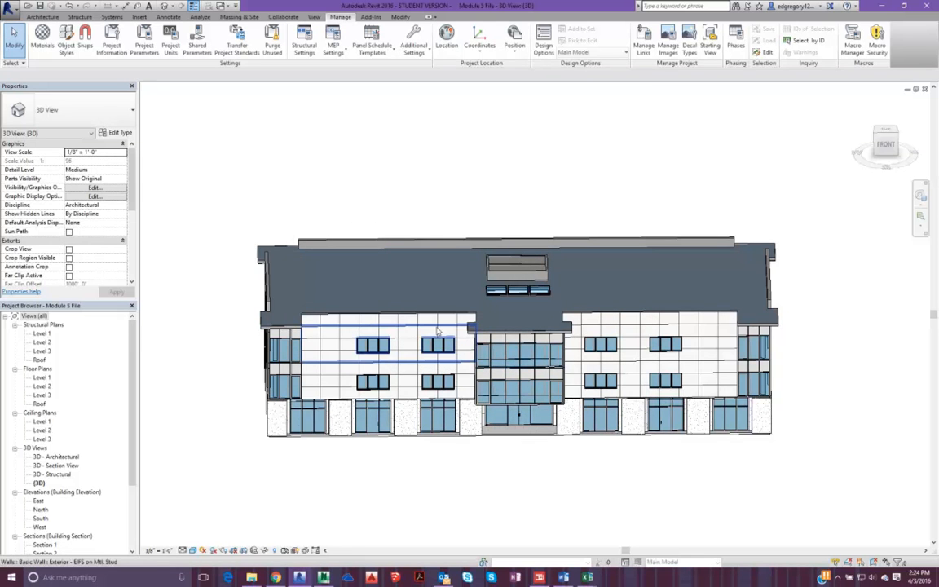
- Check the 4D_Task_ID property of the Level 3 exterior wall on the front facade, leaving it blank, and deselect the wall
{"action": "left_click", "coordinate": [438, 330]}
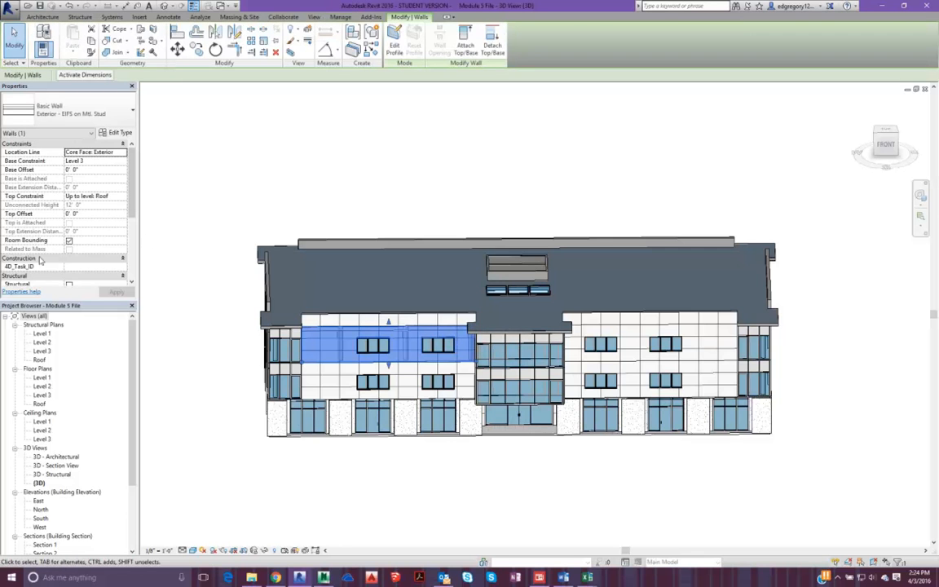
{"action": "left_click", "coordinate": [80, 267]}
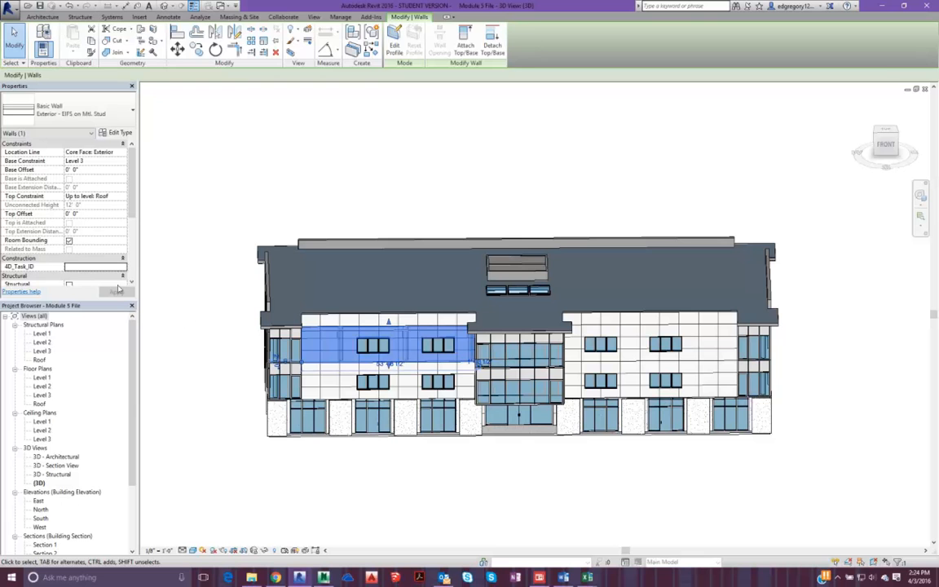
{"action": "left_click", "coordinate": [228, 333]}
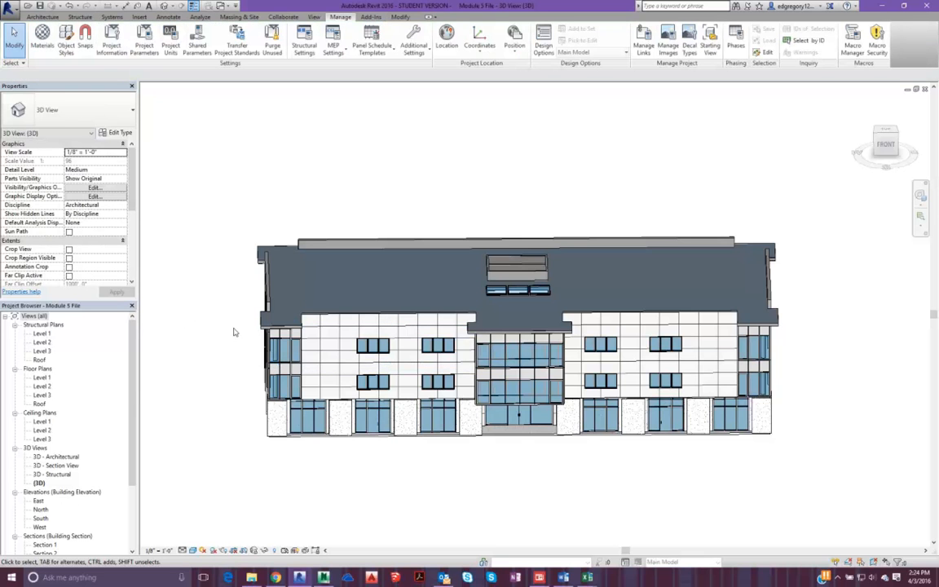
- Open the Level 1 architectural floor plan
{"action": "left_click", "coordinate": [43, 333]}
{"action": "double_click", "coordinate": [42, 333]}
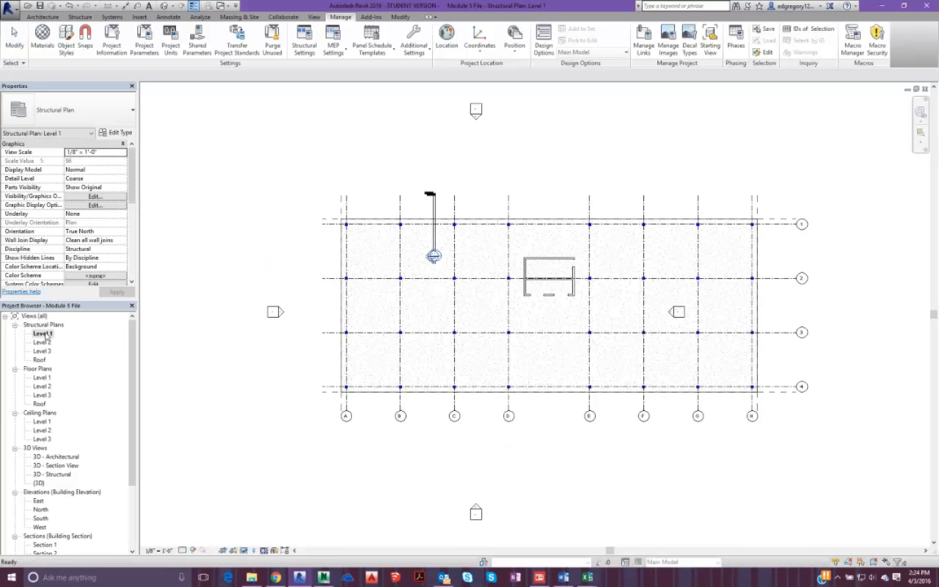
{"action": "double_click", "coordinate": [43, 378]}
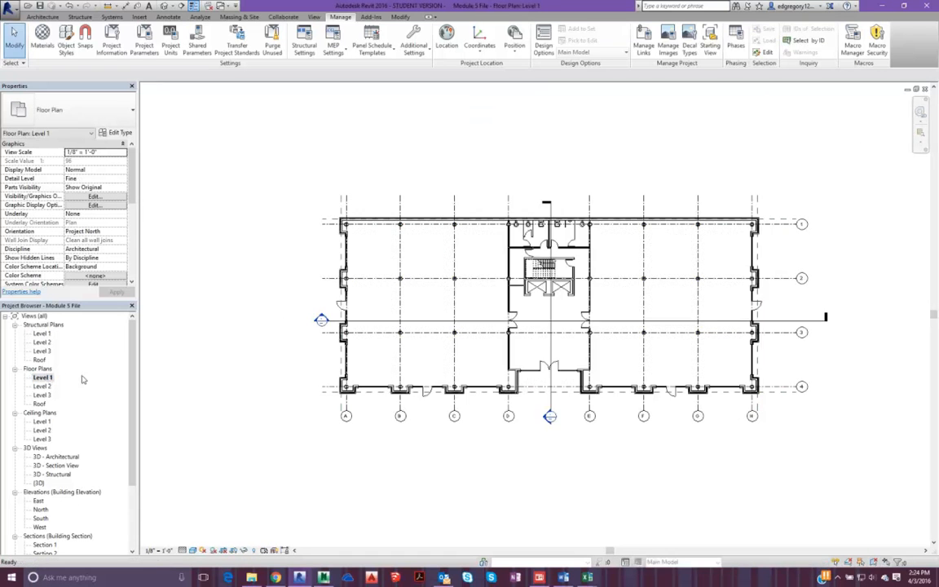
- Select the whole building in the Level 1 floor plan and filter the selection down to Structural Columns only
{"action": "left_click_drag", "start_coordinate": [318, 215], "coordinate": [789, 442]}
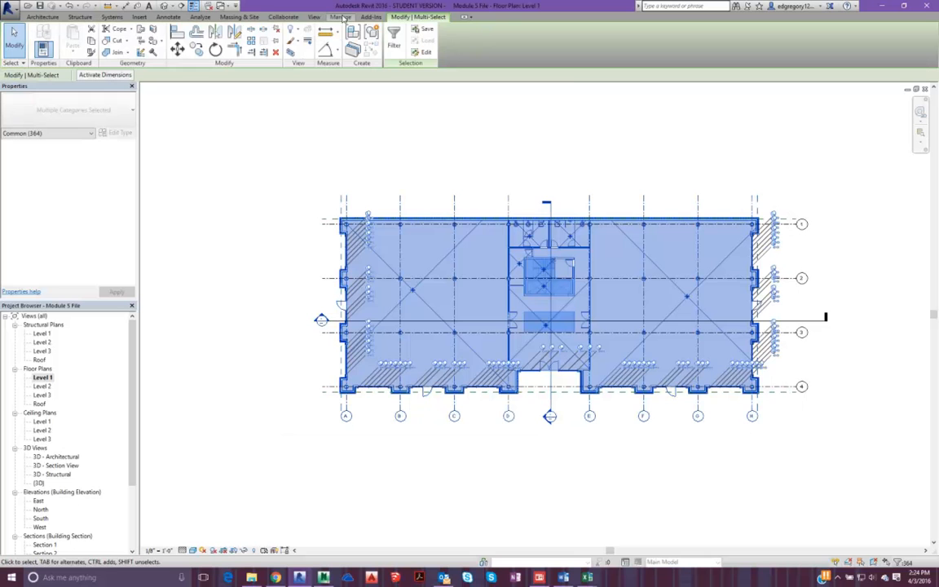
{"action": "left_click", "coordinate": [393, 35]}
{"action": "left_click", "coordinate": [533, 239]}
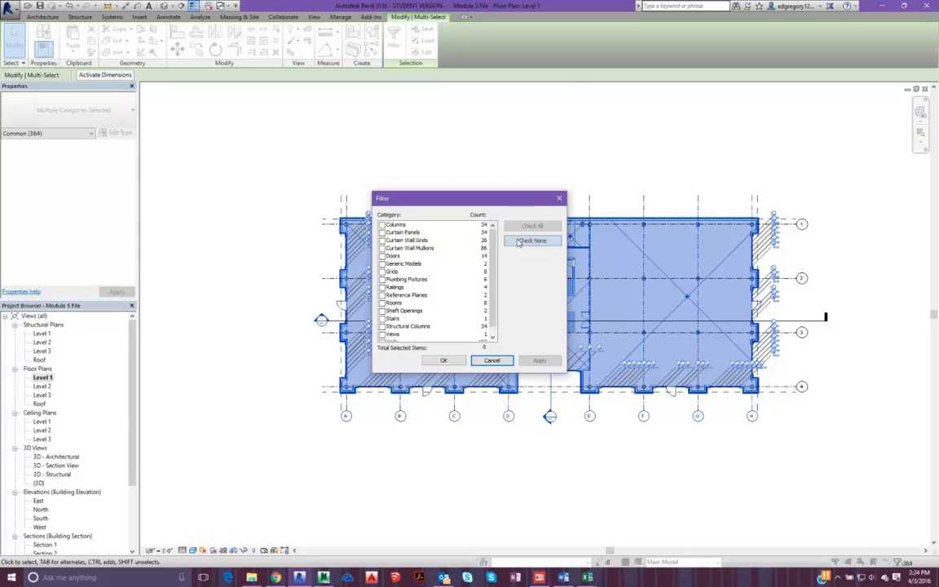
{"action": "left_click", "coordinate": [382, 225]}
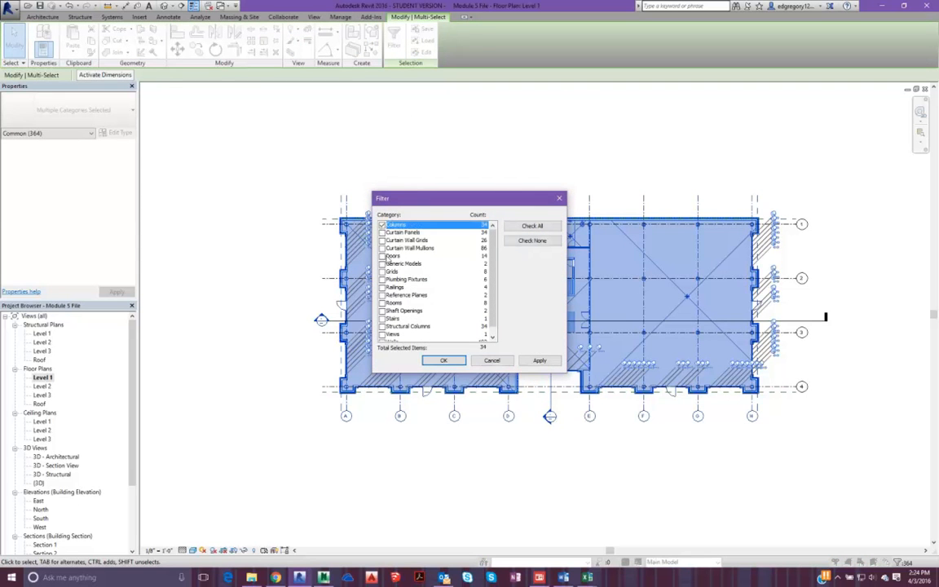
{"action": "scroll", "coordinate": [400, 301], "scroll_direction": "down", "scroll_amount": 1}
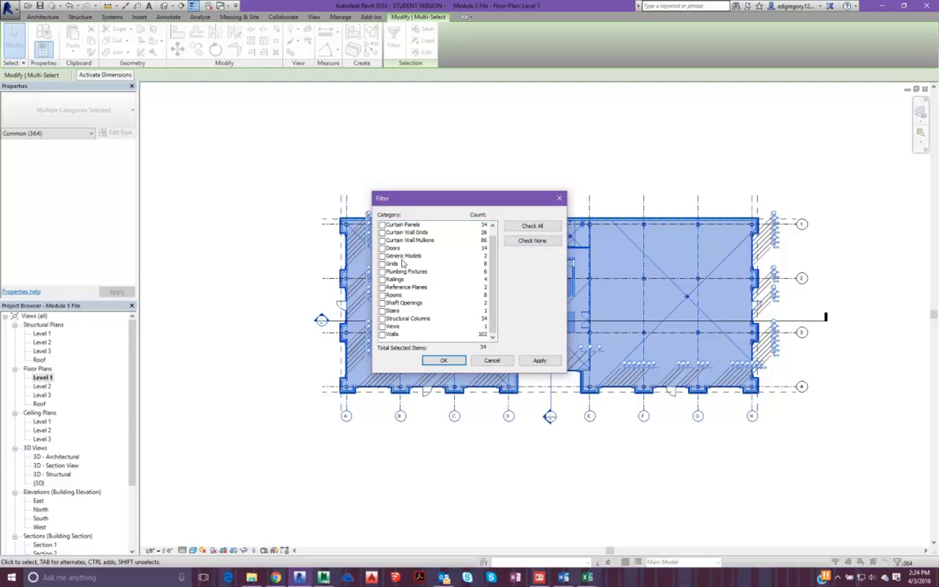
{"action": "left_click", "coordinate": [382, 318]}
{"action": "scroll", "coordinate": [387, 318], "scroll_direction": "up", "scroll_amount": 1}
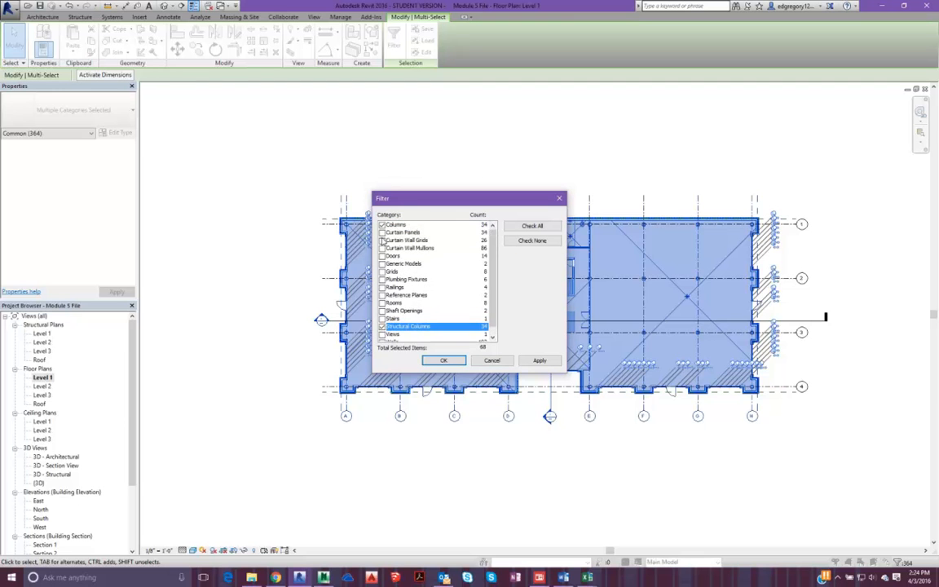
{"action": "left_click", "coordinate": [382, 225]}
{"action": "left_click", "coordinate": [443, 361]}
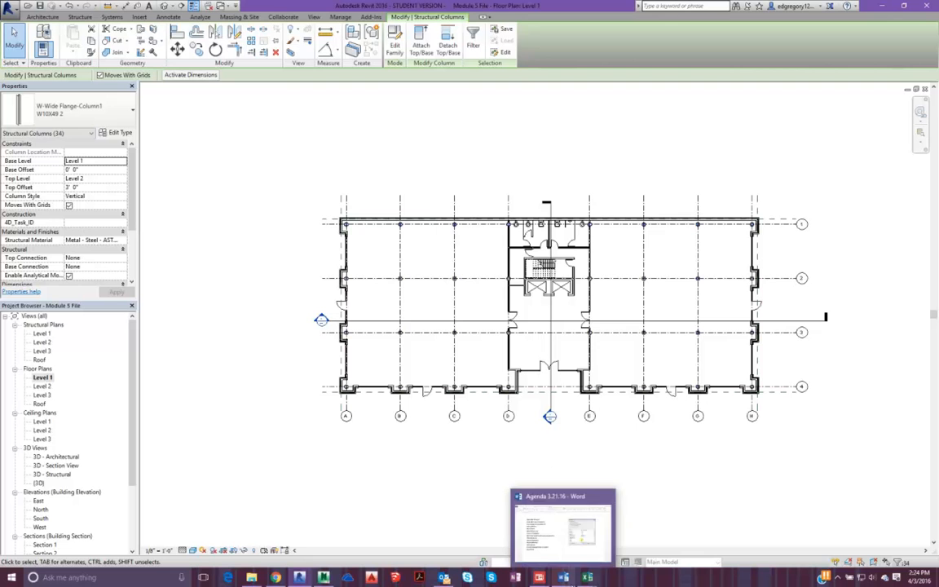
- Switch to the Module 5 Schedule 1 workbook in Excel, fit the Title column to its text and look up the Level 1: Columns task ID
{"action": "mouse_move", "coordinate": [587, 577]}
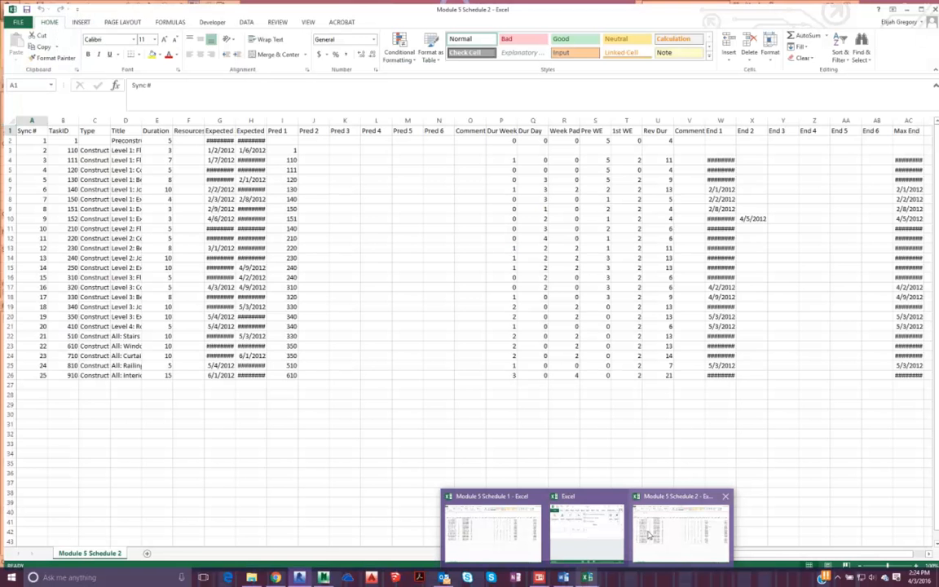
{"action": "left_click", "coordinate": [649, 534]}
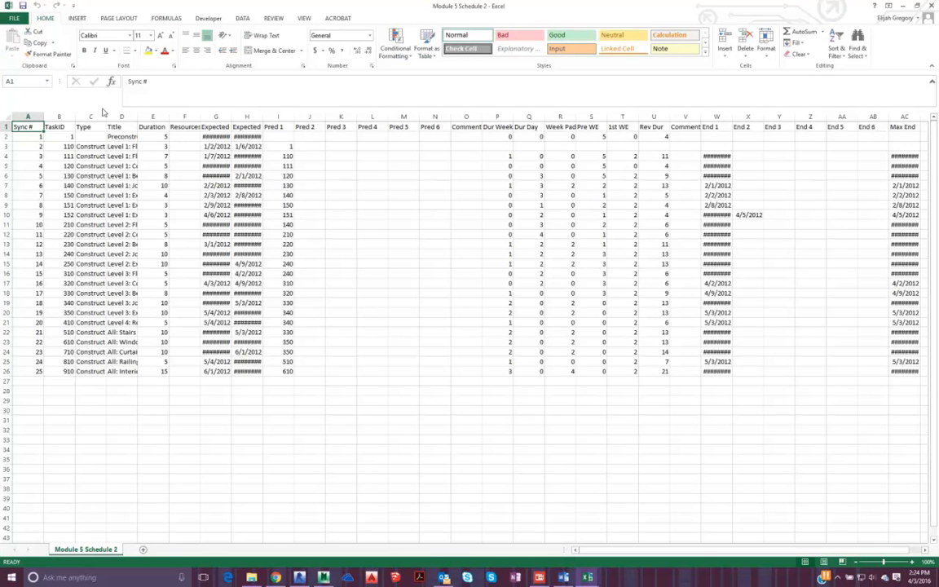
{"action": "left_click", "coordinate": [587, 578]}
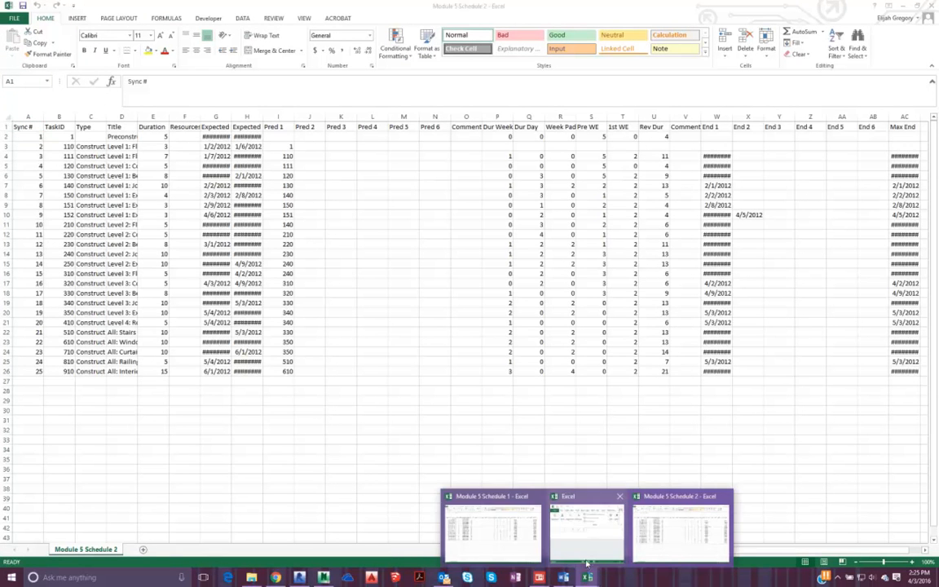
{"action": "left_click", "coordinate": [490, 536]}
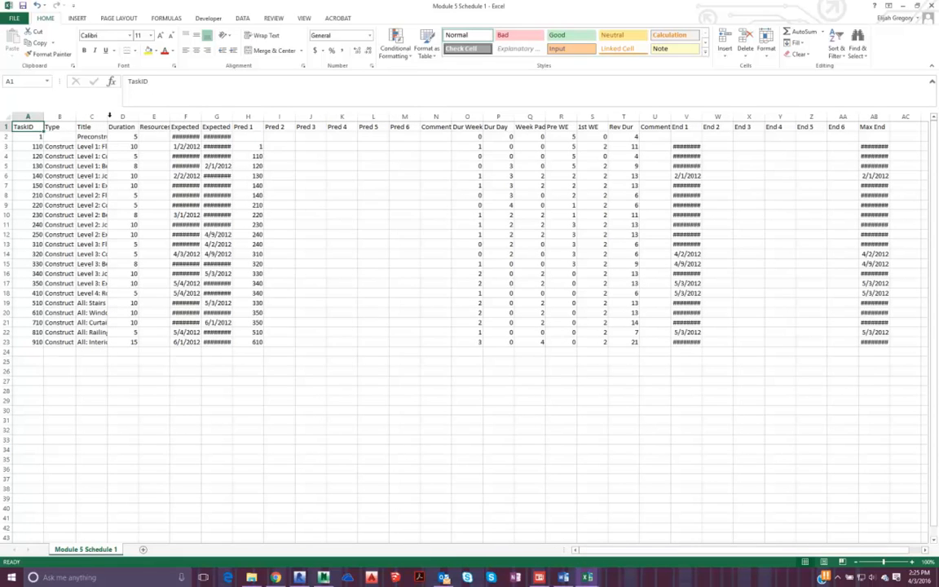
{"action": "double_click", "coordinate": [106, 116]}
{"action": "left_click", "coordinate": [123, 156]}
{"action": "left_click", "coordinate": [34, 156]}
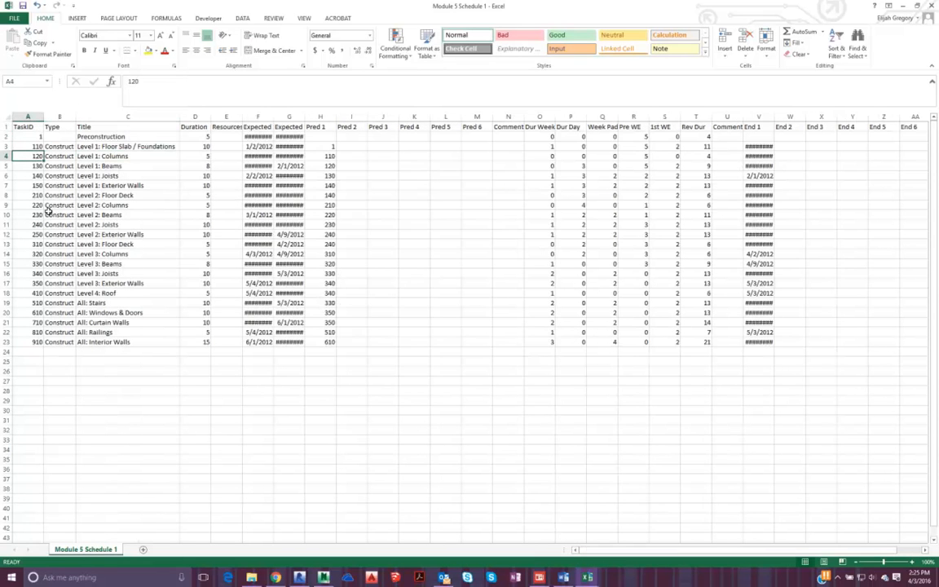
- Switch back to Revit and set the 4D_Task_ID of the selected Level 1 structural columns to 120
{"action": "key", "text": "alt+Tab"}
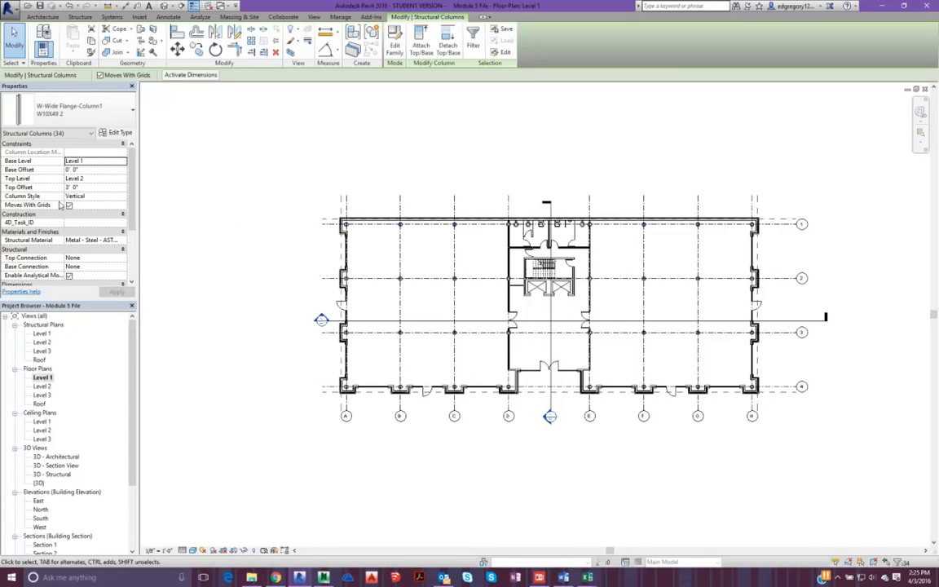
{"action": "left_click", "coordinate": [91, 222]}
{"action": "type", "text": "120"}
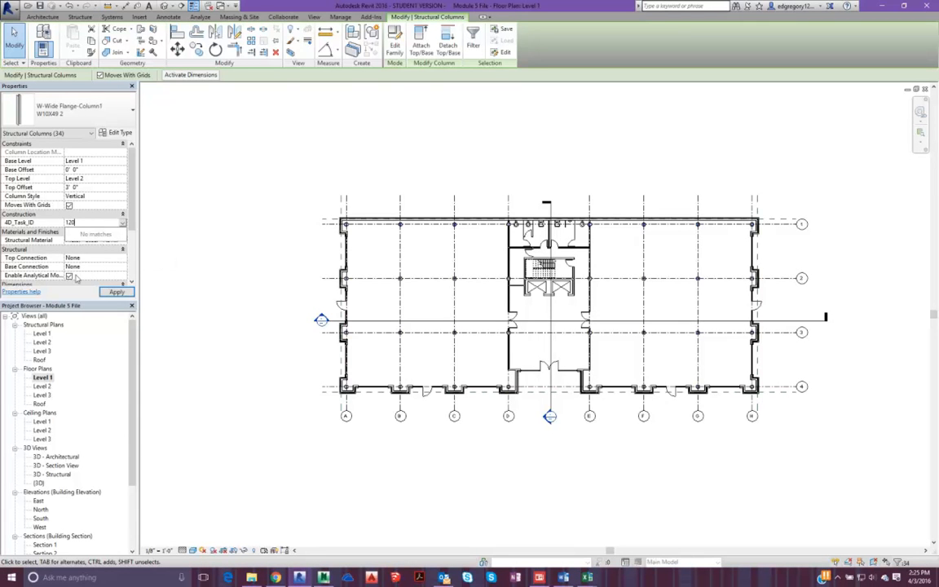
{"action": "left_click", "coordinate": [118, 291]}
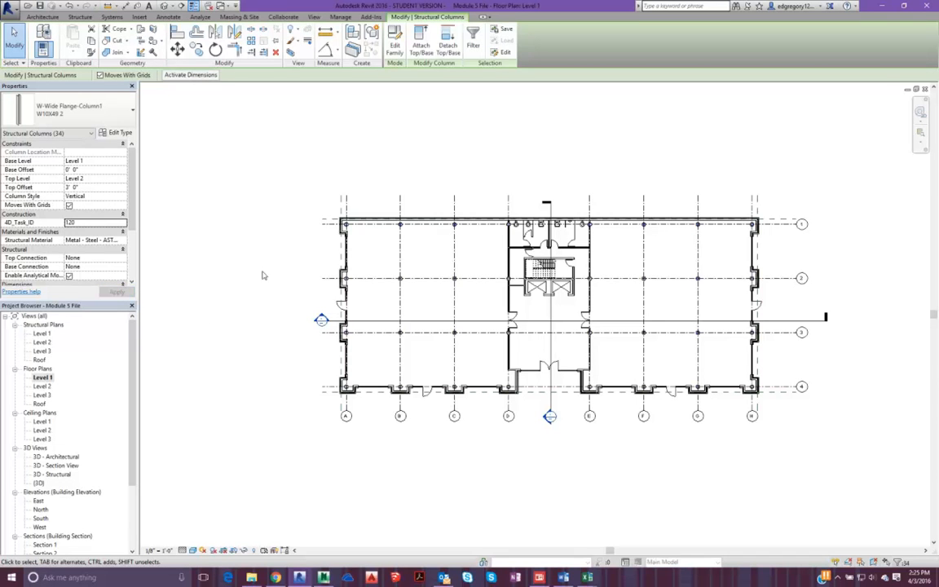
- Select the whole building in the Level 1 floor plan and filter the selection down to the architectural Columns category only
{"action": "left_click", "coordinate": [275, 227]}
{"action": "left_click_drag", "start_coordinate": [281, 180], "coordinate": [836, 442]}
{"action": "left_click", "coordinate": [897, 561]}
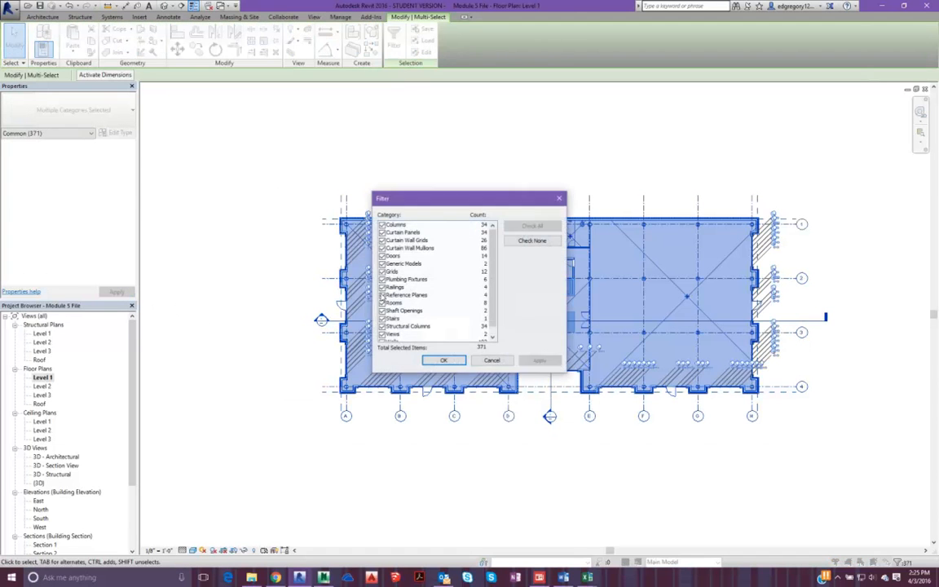
{"action": "left_click", "coordinate": [532, 241]}
{"action": "left_click", "coordinate": [389, 225]}
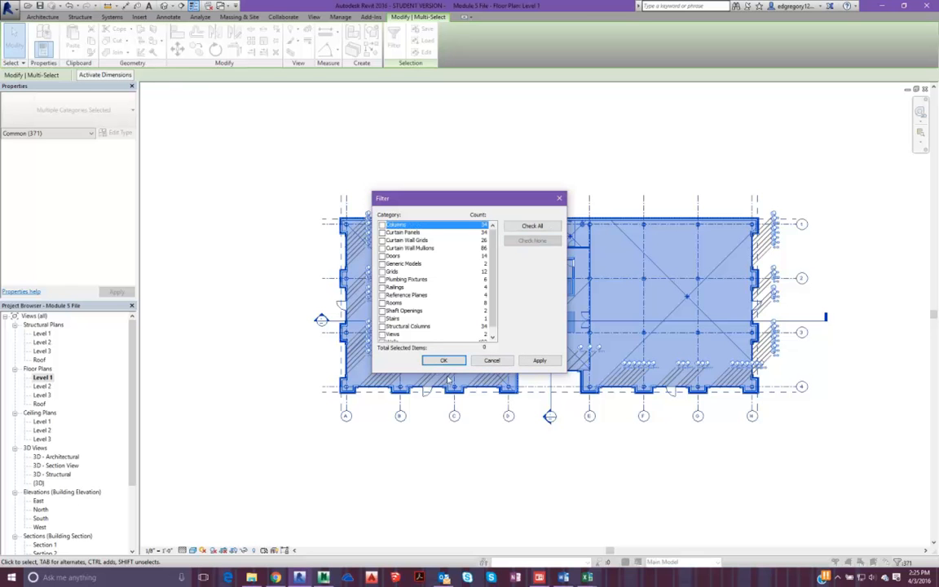
{"action": "left_click", "coordinate": [387, 233]}
{"action": "left_click", "coordinate": [382, 225]}
{"action": "left_click", "coordinate": [444, 360]}
- Set the 4D_Task_ID of the selected round architectural columns to 120 and clear the selection
{"action": "left_click", "coordinate": [74, 215]}
{"action": "type", "text": "120"}
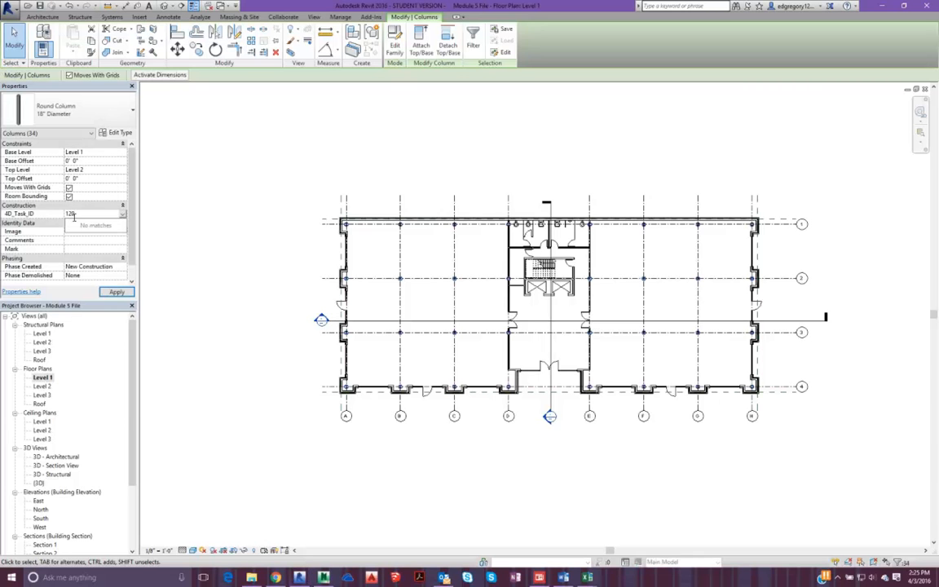
{"action": "left_click", "coordinate": [109, 293]}
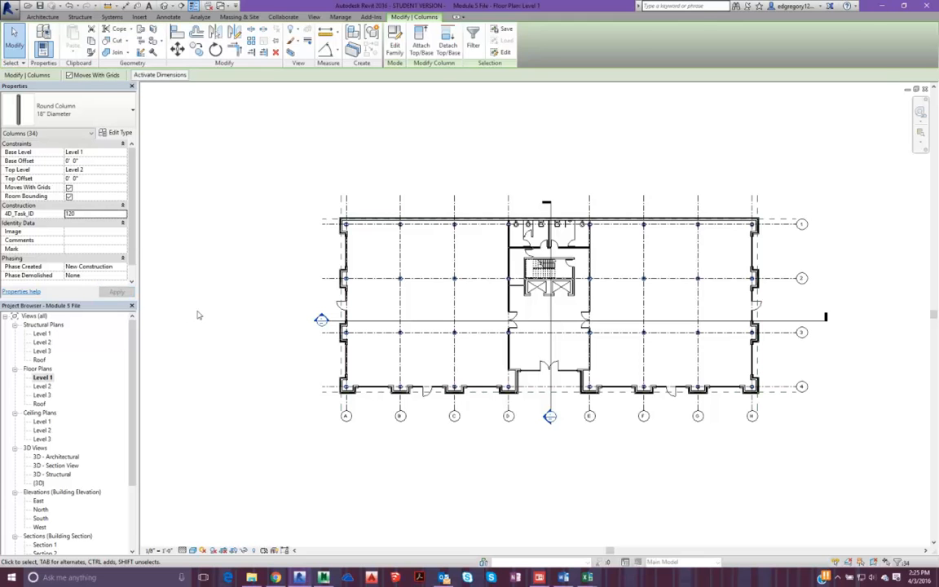
{"action": "left_click", "coordinate": [219, 267]}
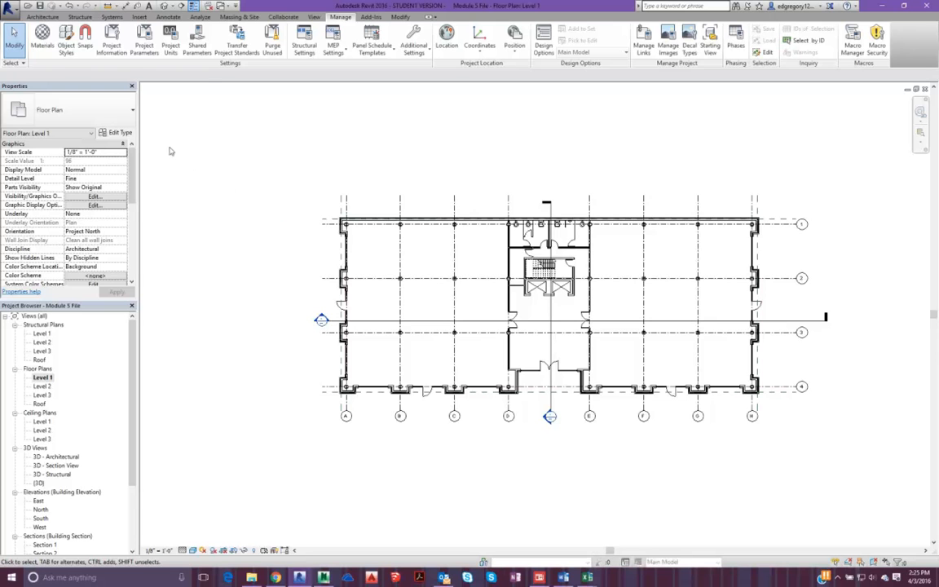
- Export the model from the Level 1 floor plan as a Navisworks NWC file named Module 5 File_1
{"action": "left_click", "coordinate": [9, 8]}
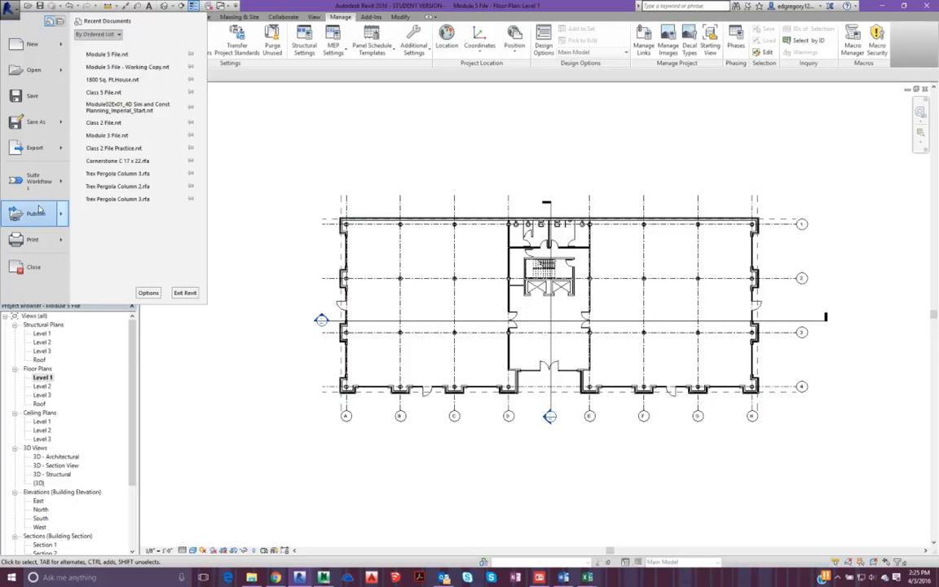
{"action": "mouse_move", "coordinate": [34, 148]}
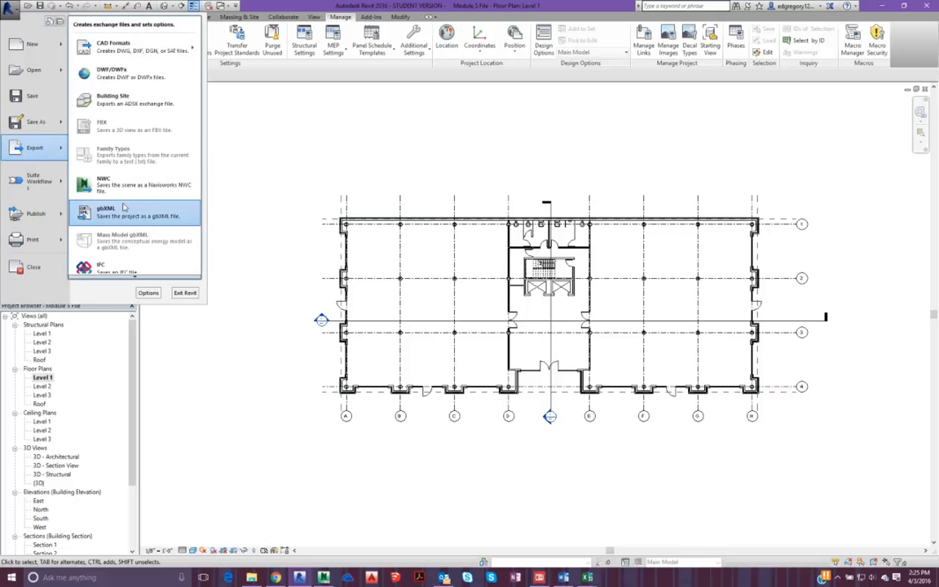
{"action": "left_click", "coordinate": [103, 180]}
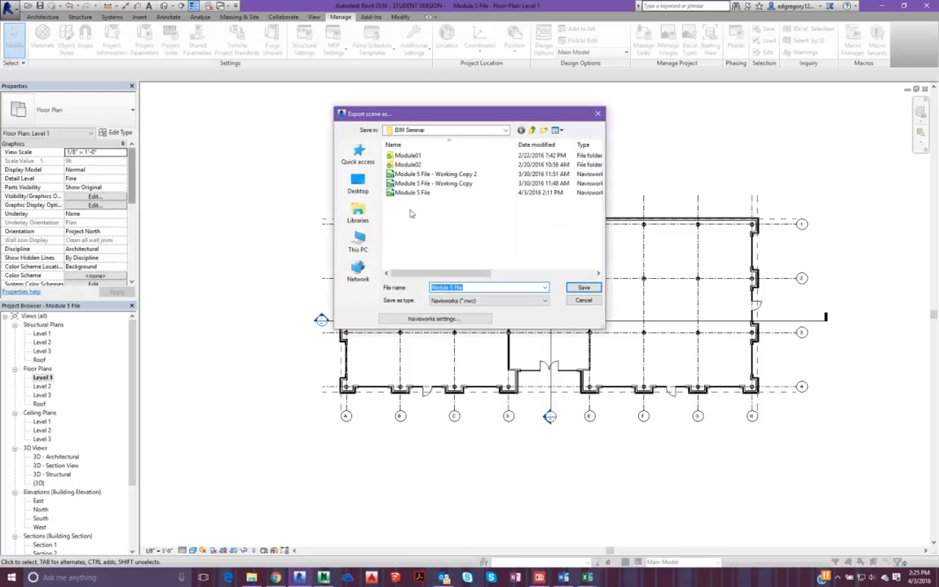
{"action": "left_click", "coordinate": [467, 287]}
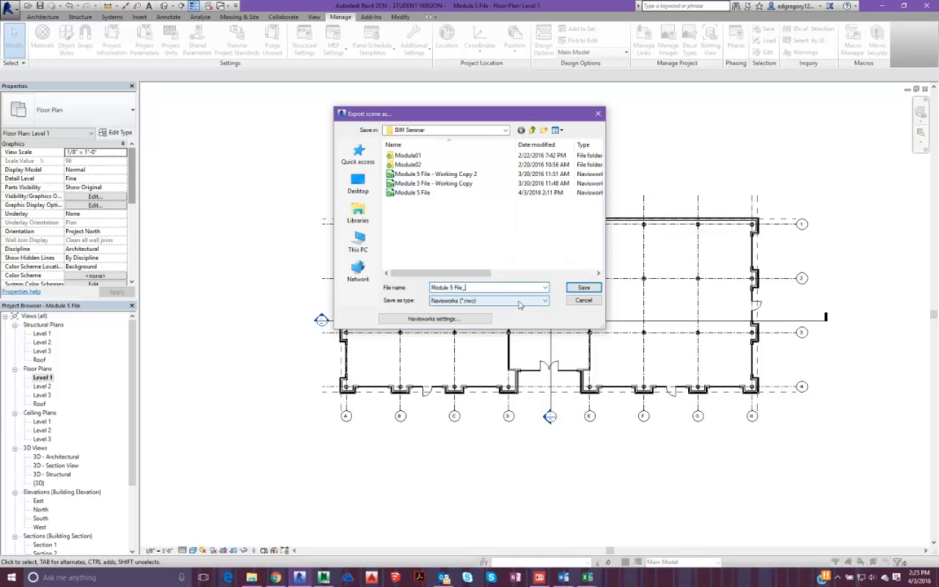
{"action": "type", "text": "_1"}
{"action": "key", "text": "Return"}
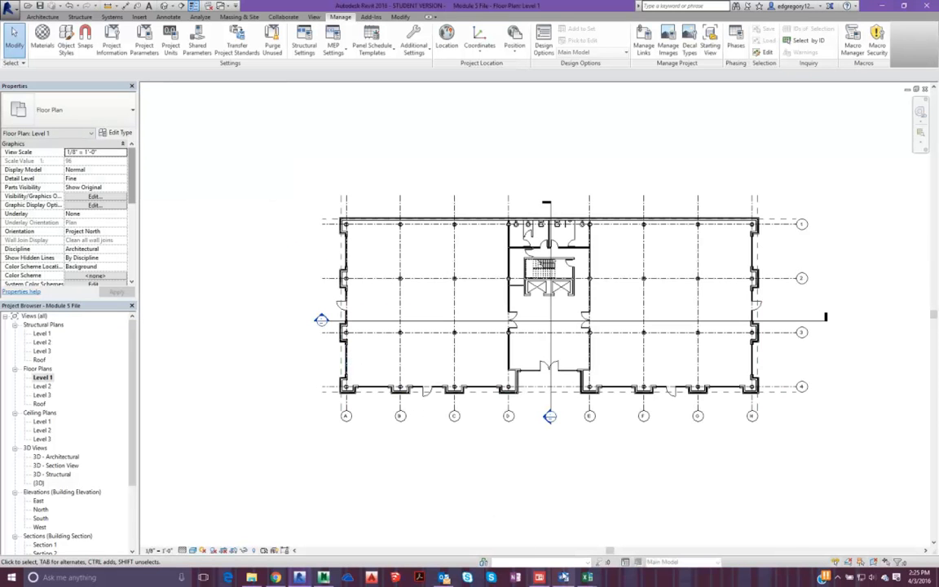
- Switch to Navisworks and delete the CSV data source from TimeLiner
{"action": "left_click", "coordinate": [325, 577]}
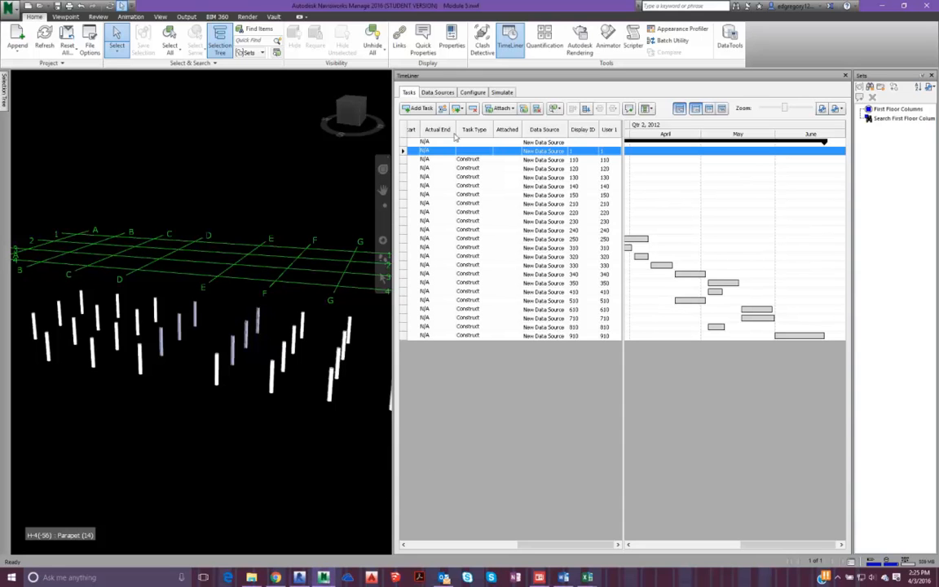
{"action": "left_click", "coordinate": [444, 93]}
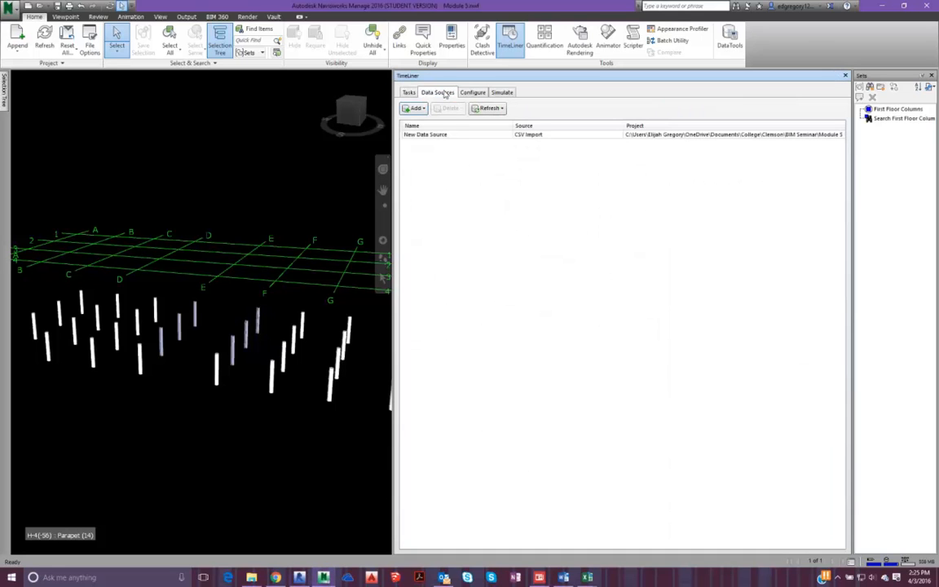
{"action": "right_click", "coordinate": [458, 139]}
{"action": "left_click", "coordinate": [467, 178]}
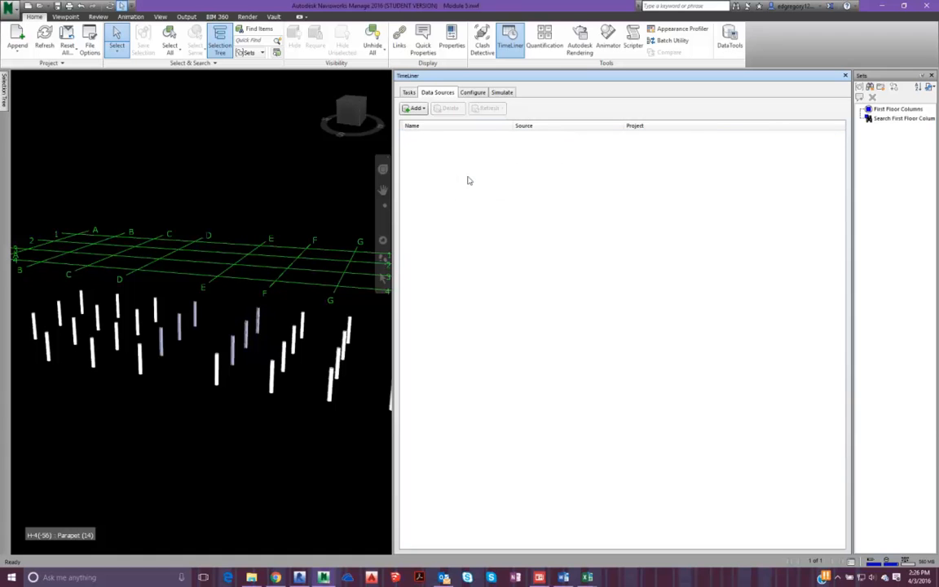
- Delete the first floor columns search set and the First Floor Columns selection set, and narrow TimeLiner to enlarge the scene view
{"action": "right_click", "coordinate": [893, 122]}
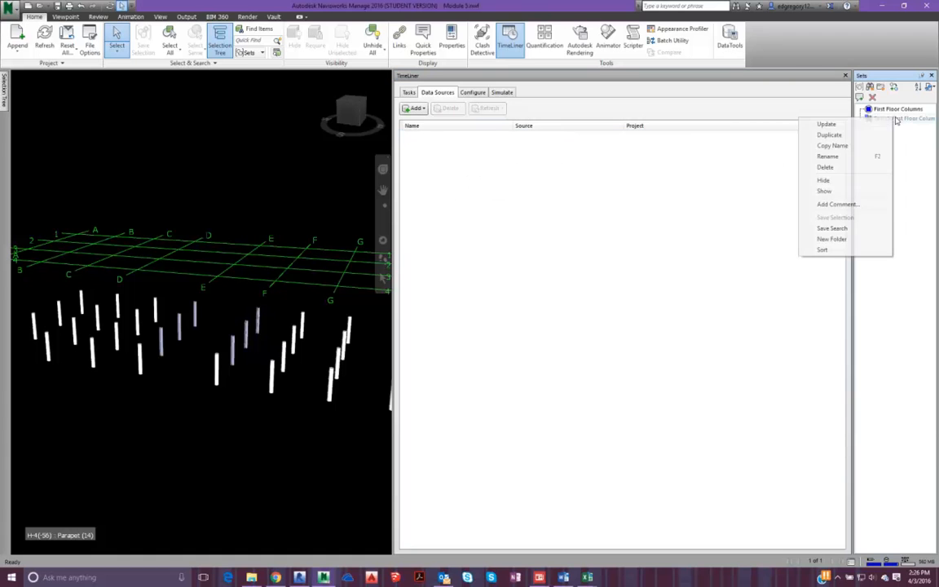
{"action": "left_click", "coordinate": [846, 168]}
{"action": "right_click", "coordinate": [885, 110]}
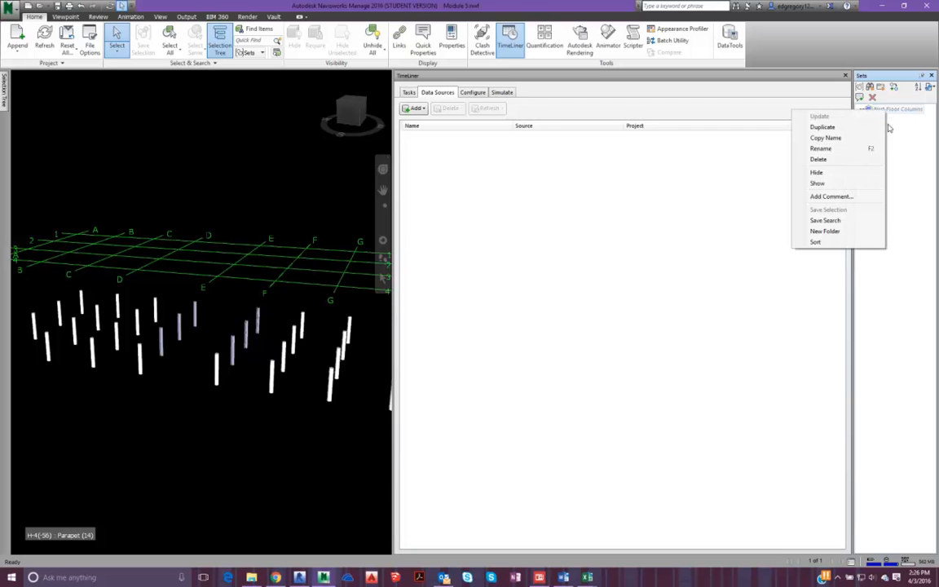
{"action": "left_click", "coordinate": [856, 160]}
{"action": "left_click_drag", "start_coordinate": [392, 208], "coordinate": [716, 214]}
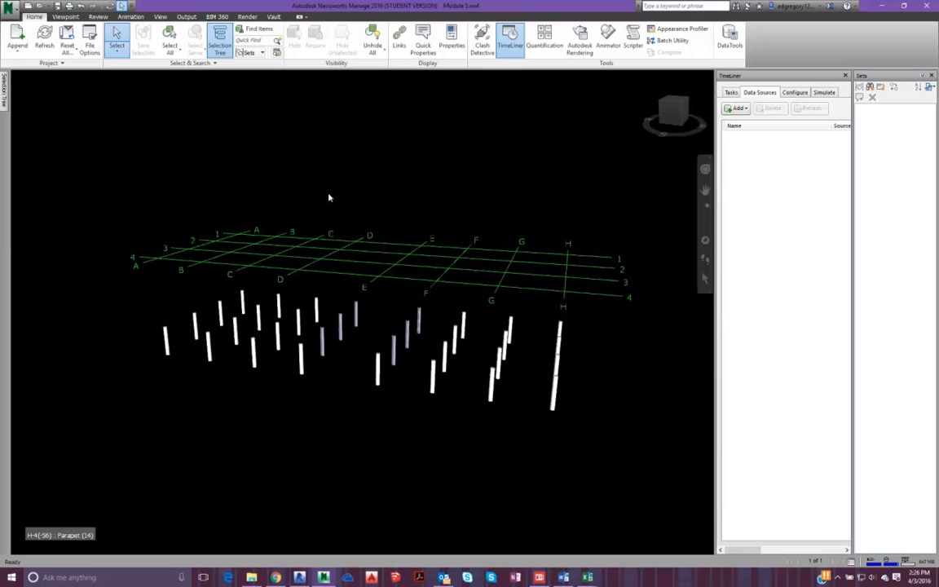
- Collapse Module 5 File.nwc in the Selection Tree, append the Module 5 File_1 NWC file to the scene and inspect the combined model
{"action": "mouse_move", "coordinate": [5, 81]}
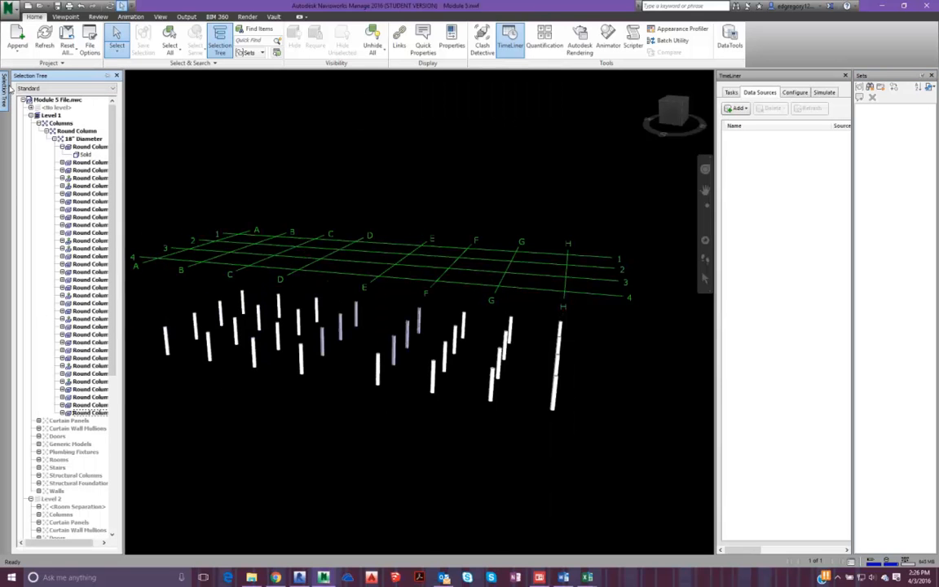
{"action": "left_click", "coordinate": [25, 100]}
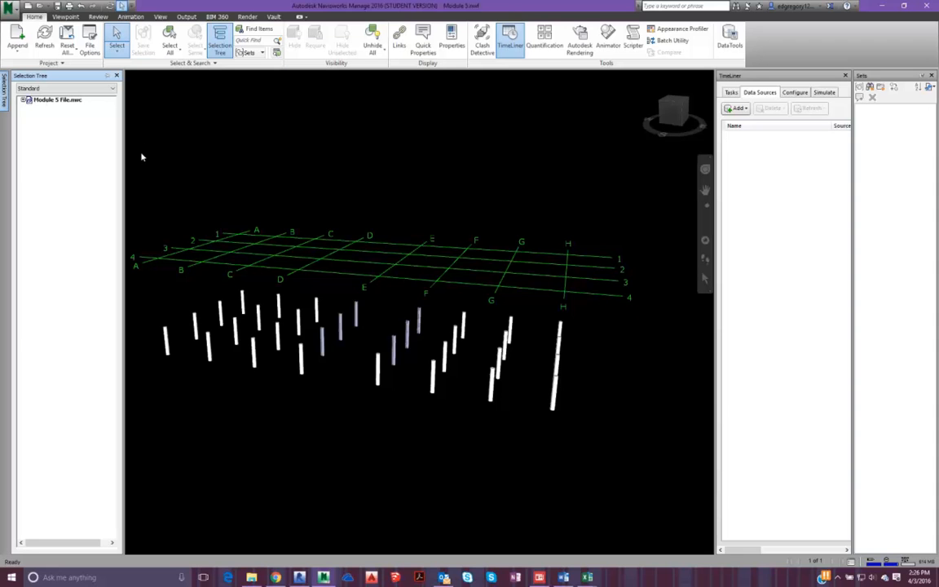
{"action": "left_click", "coordinate": [17, 37]}
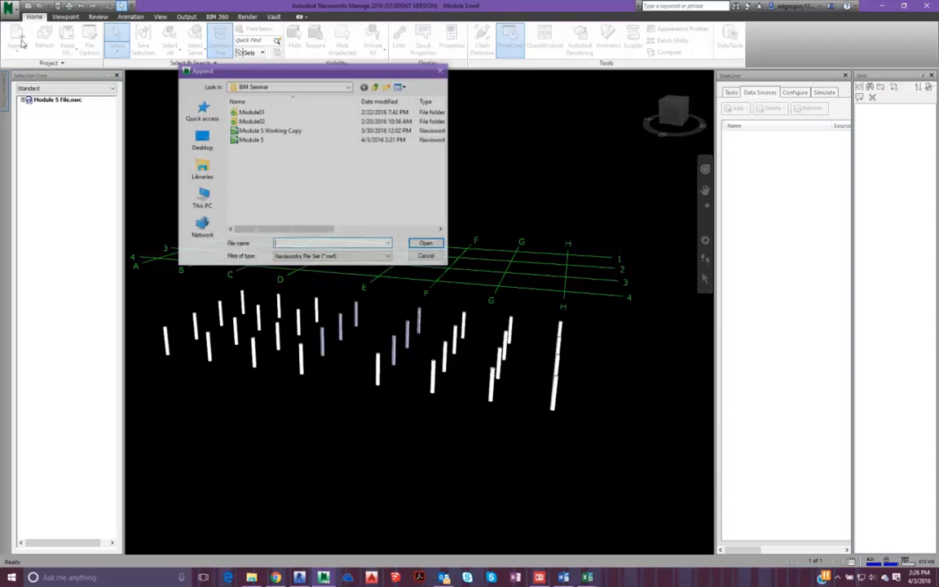
{"action": "left_click", "coordinate": [310, 256]}
{"action": "left_click", "coordinate": [321, 272]}
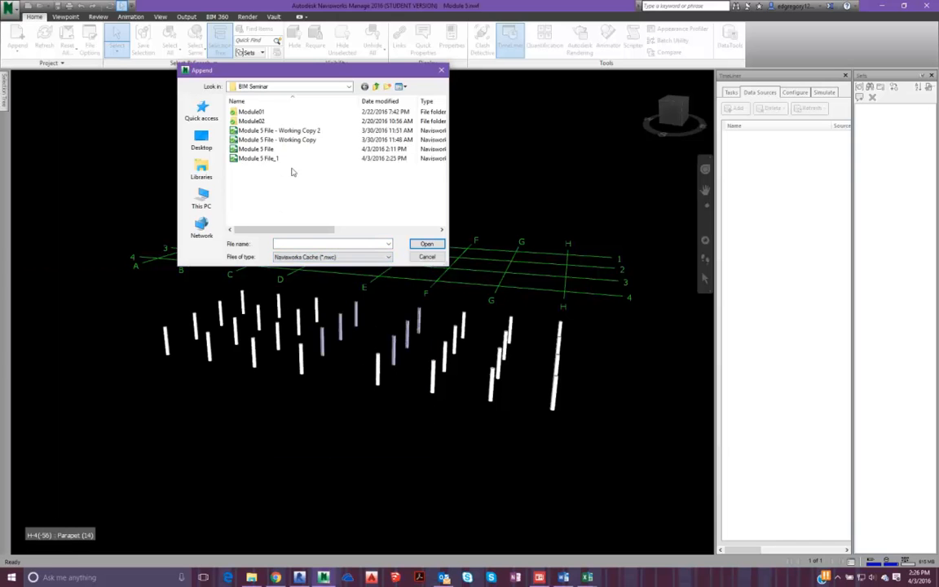
{"action": "double_click", "coordinate": [294, 159]}
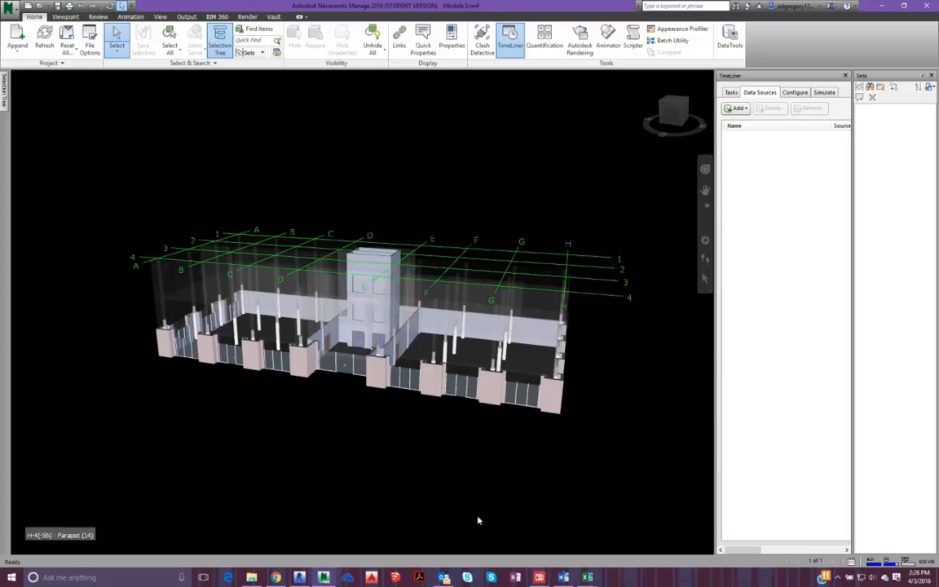
{"action": "scroll", "coordinate": [451, 346], "scroll_direction": "up", "scroll_amount": 5}
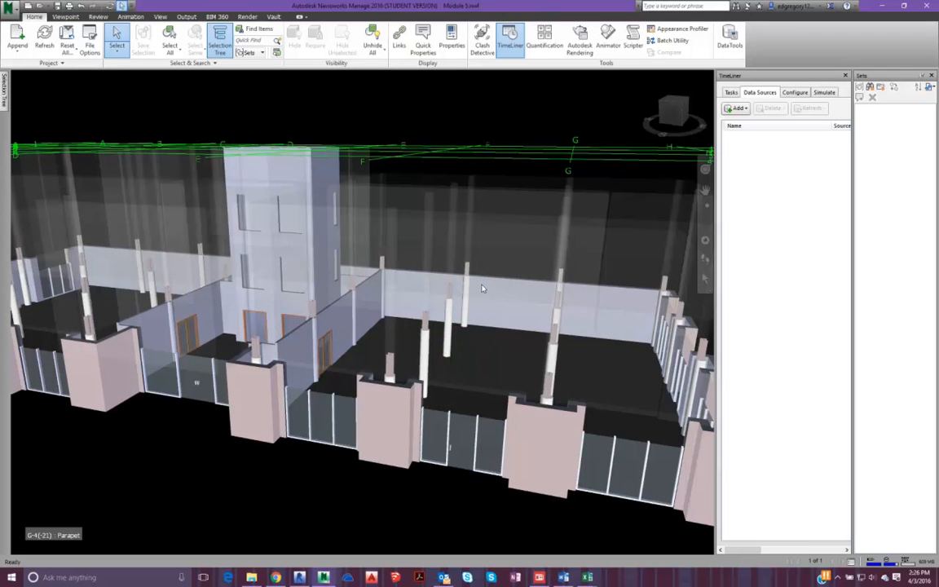
{"action": "scroll", "coordinate": [413, 268], "scroll_direction": "down", "scroll_amount": 3}
{"action": "scroll", "coordinate": [310, 268], "scroll_direction": "down", "scroll_amount": 3}
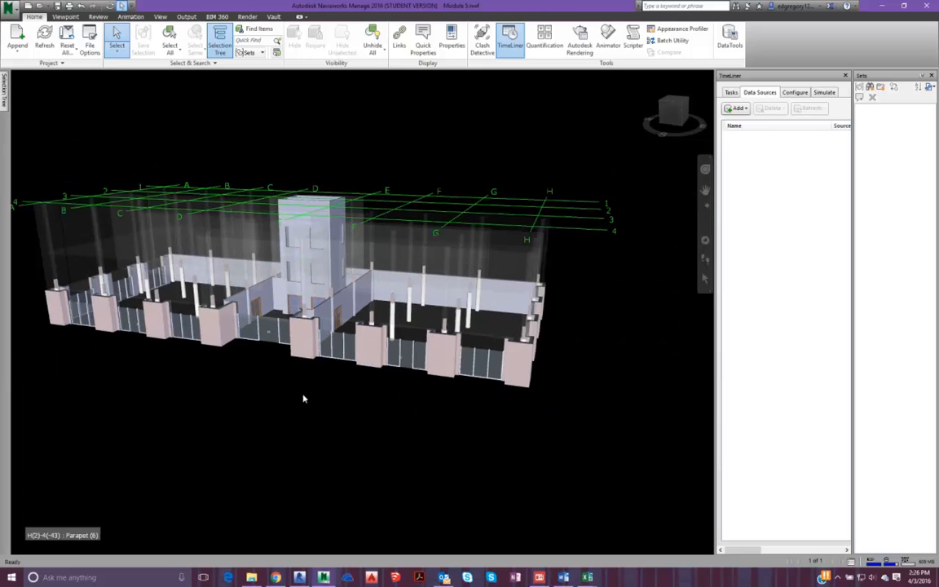
{"action": "middle_click_drag", "start_coordinate": [304, 397], "coordinate": [399, 432]}
{"action": "middle_click_drag", "start_coordinate": [477, 429], "coordinate": [422, 434]}
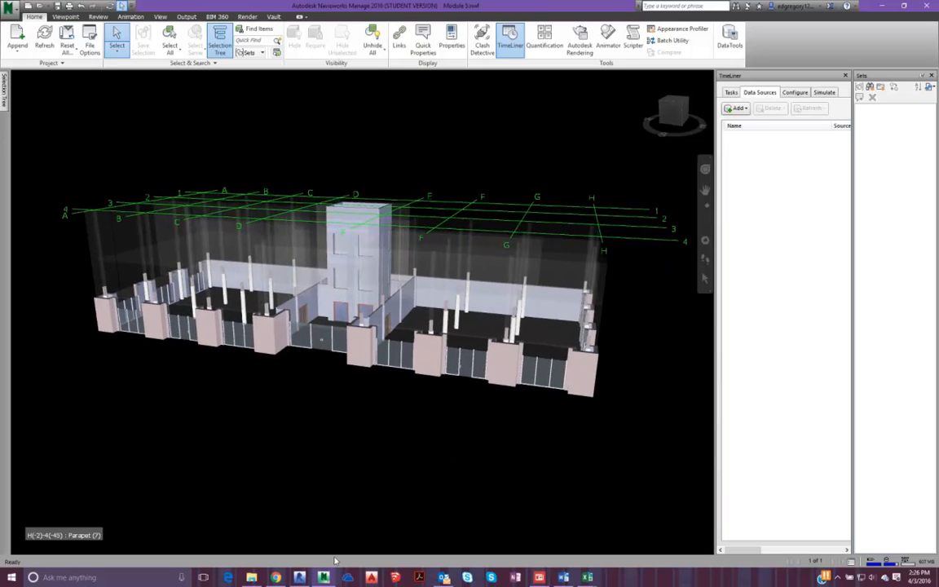
- Switch to Revit, open the default 3D view and export it as an NWC file, replacing the existing Module 5 File_1
{"action": "left_click", "coordinate": [300, 577]}
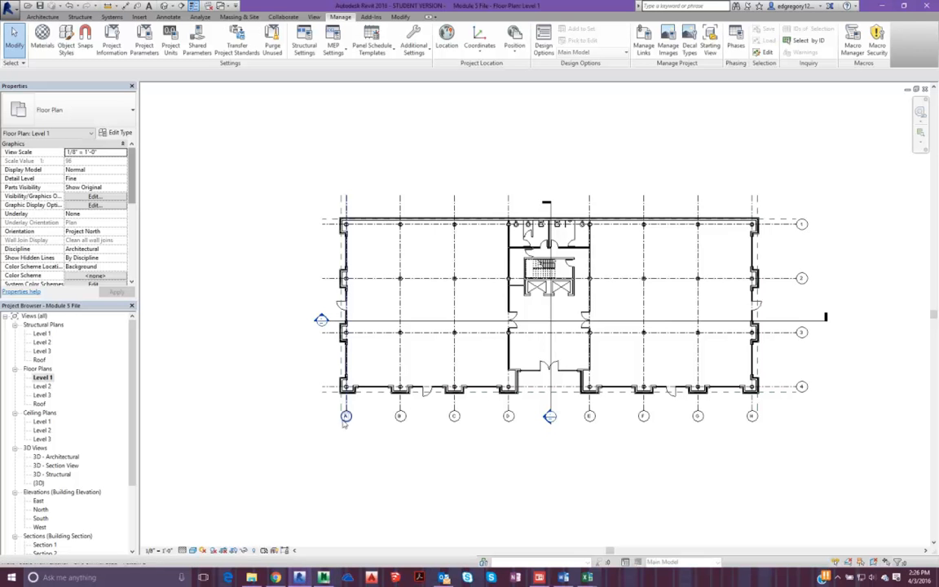
{"action": "left_click", "coordinate": [173, 6]}
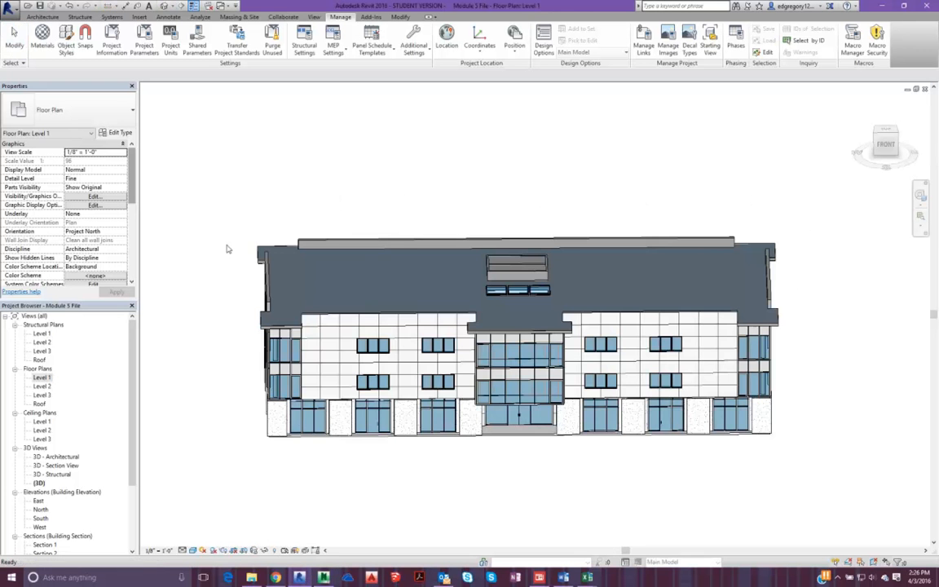
{"action": "left_click", "coordinate": [11, 9]}
{"action": "mouse_move", "coordinate": [49, 144]}
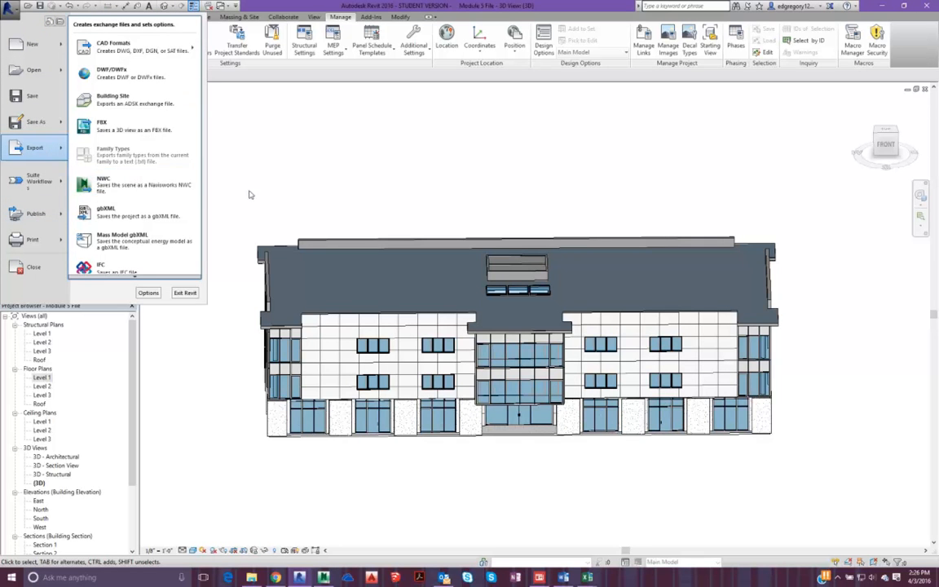
{"action": "left_click", "coordinate": [135, 185]}
{"action": "left_click", "coordinate": [418, 202]}
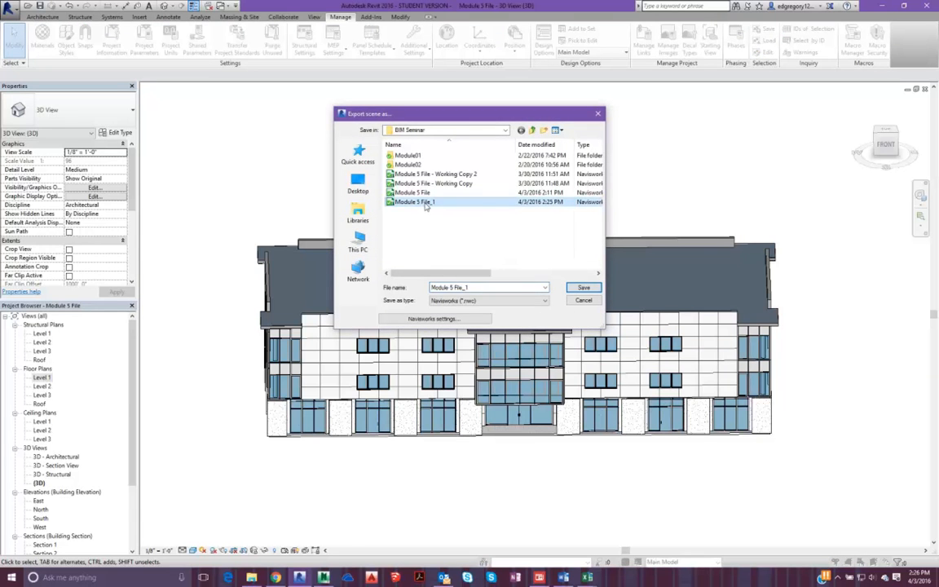
{"action": "left_click", "coordinate": [584, 287]}
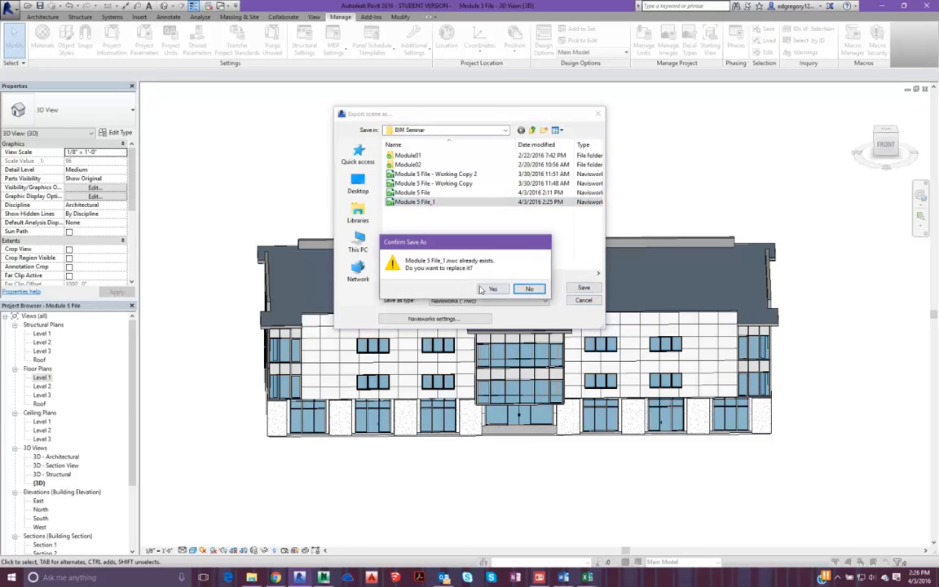
{"action": "left_click", "coordinate": [491, 289]}
- Switch to Navisworks and delete Module 5 File_1.nwc from the scene
{"action": "left_click", "coordinate": [324, 575]}
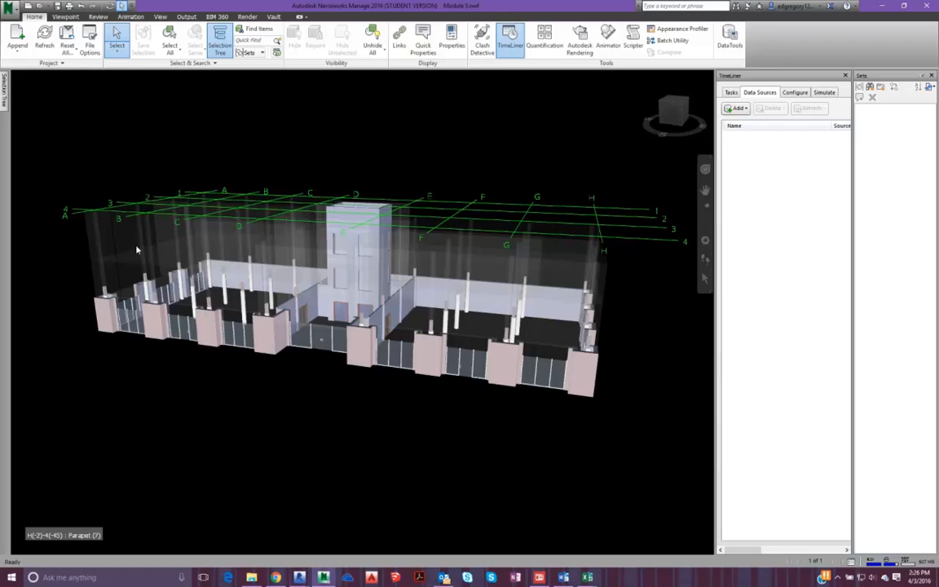
{"action": "mouse_move", "coordinate": [5, 90]}
{"action": "left_click", "coordinate": [39, 107]}
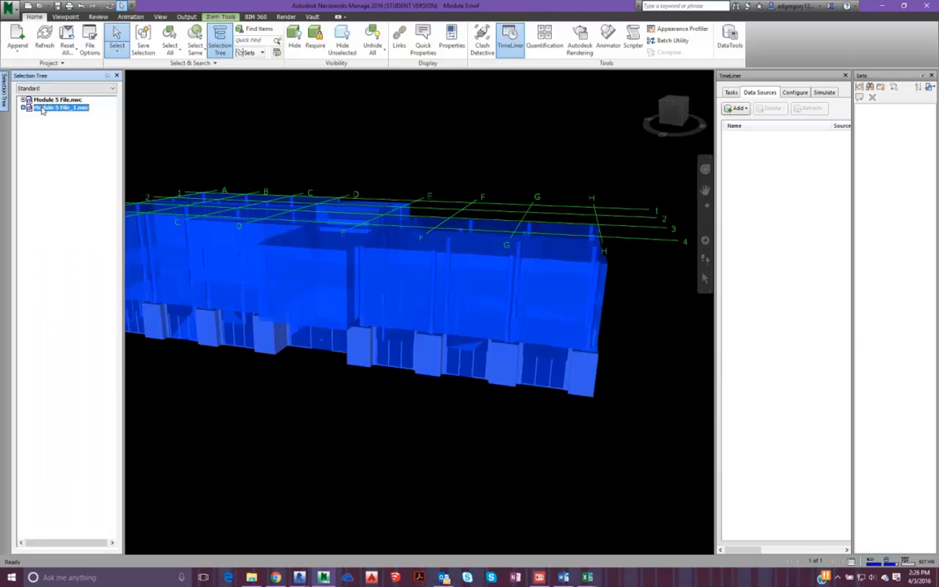
{"action": "right_click", "coordinate": [41, 107]}
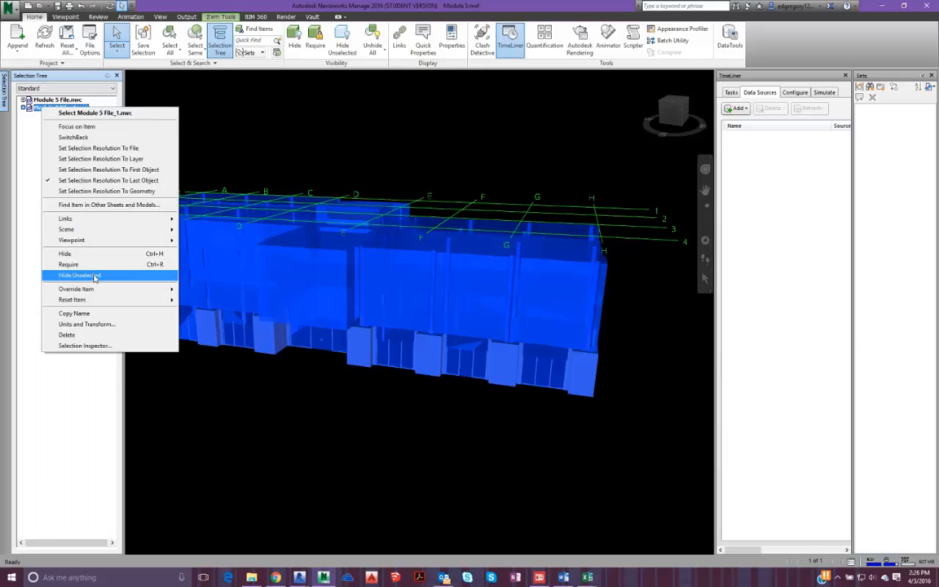
{"action": "left_click", "coordinate": [33, 238]}
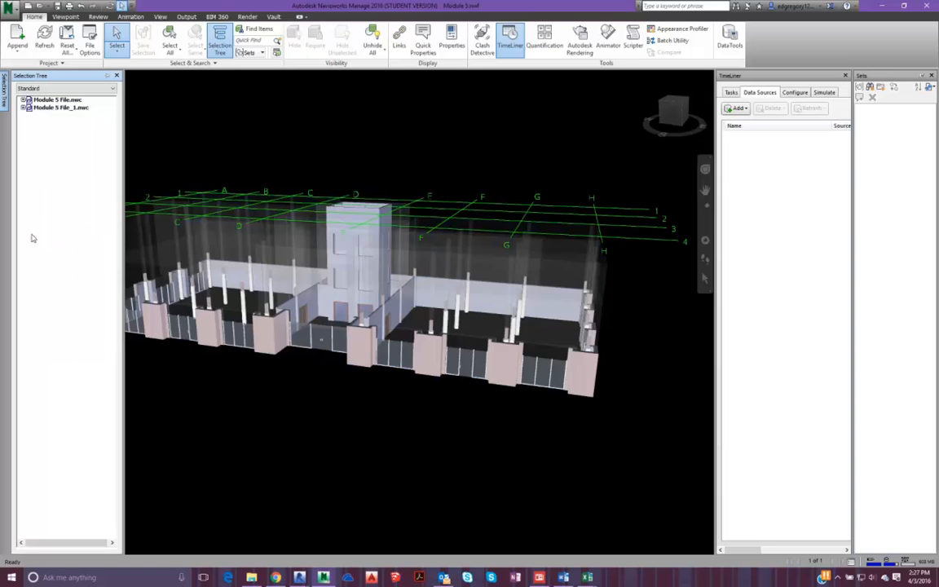
{"action": "right_click", "coordinate": [46, 108]}
{"action": "left_click", "coordinate": [89, 317]}
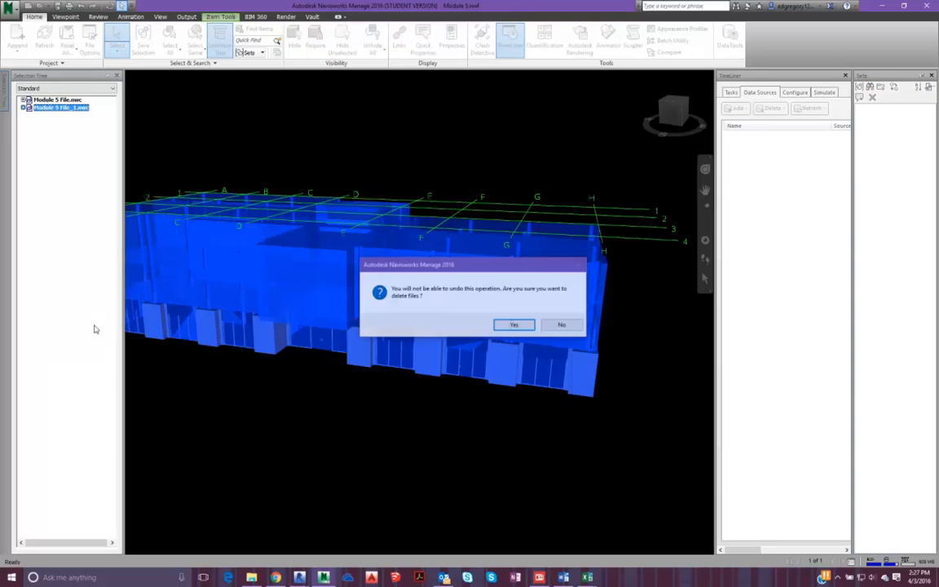
{"action": "left_click", "coordinate": [512, 325]}
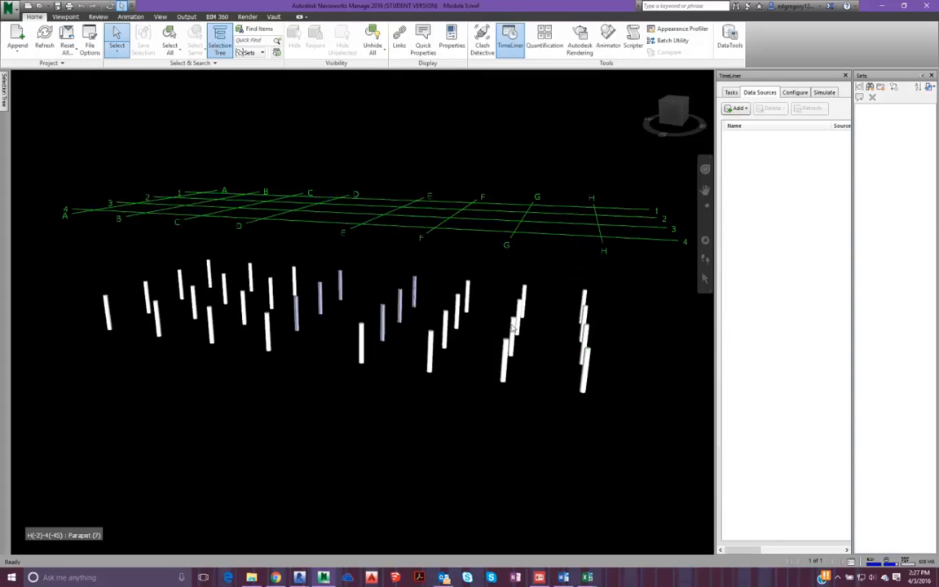
- Switch to Revit and check the progress of the NWC export
{"action": "left_click", "coordinate": [298, 576]}
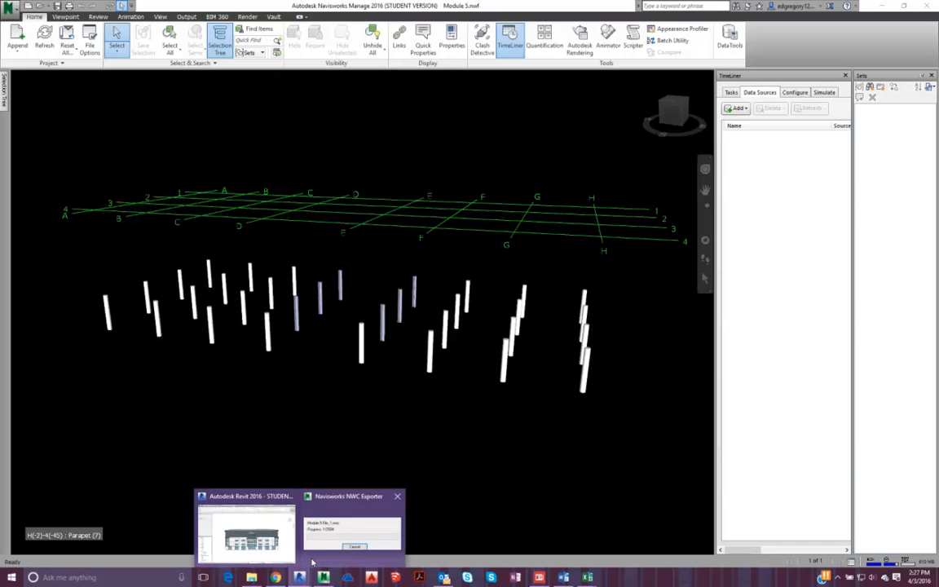
{"action": "left_click", "coordinate": [283, 547]}
{"action": "mouse_move", "coordinate": [298, 578]}
{"action": "left_click", "coordinate": [324, 541]}
{"action": "left_click", "coordinate": [301, 578]}
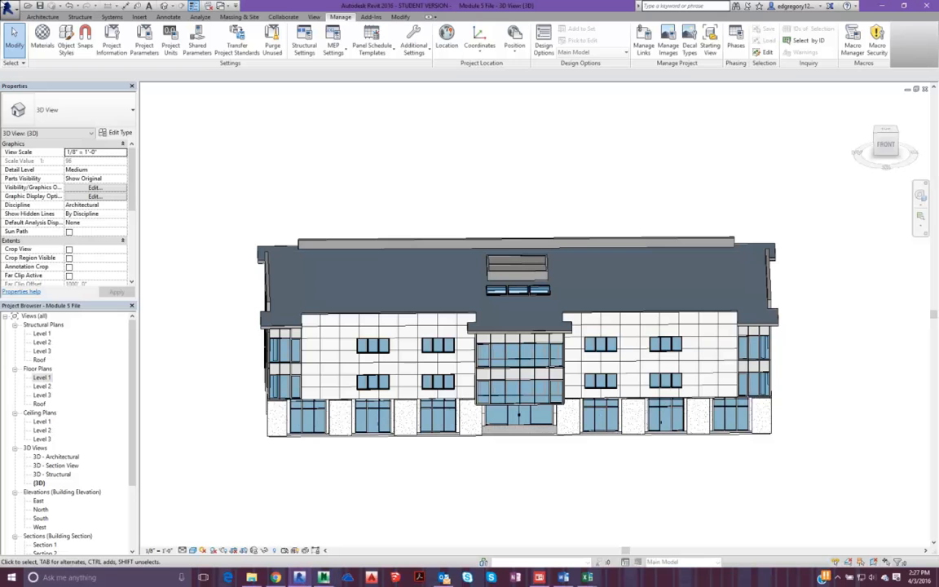
- Switch to Navisworks and append the re-exported Module 5 File_1 NWC file to the scene
{"action": "left_click", "coordinate": [323, 577]}
{"action": "left_click", "coordinate": [17, 38]}
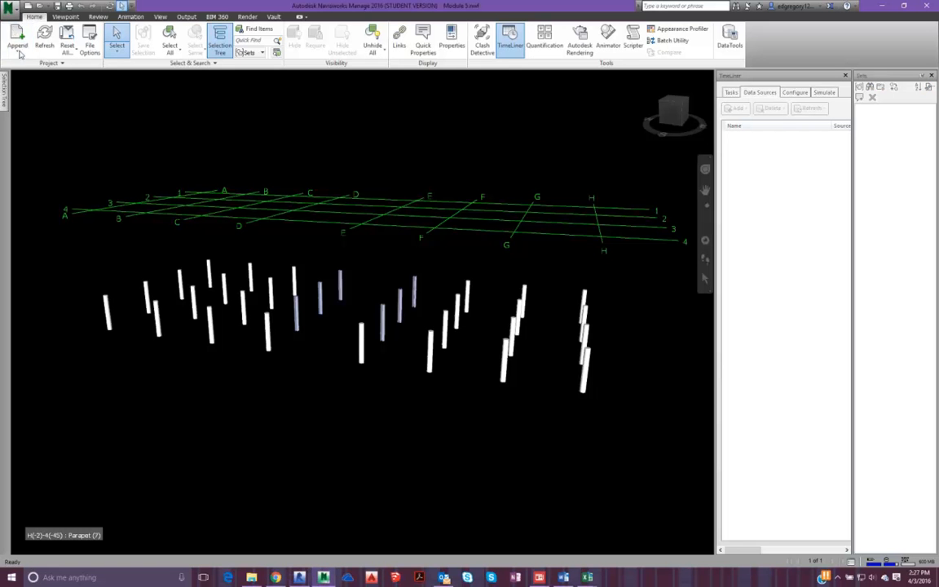
{"action": "double_click", "coordinate": [276, 159]}
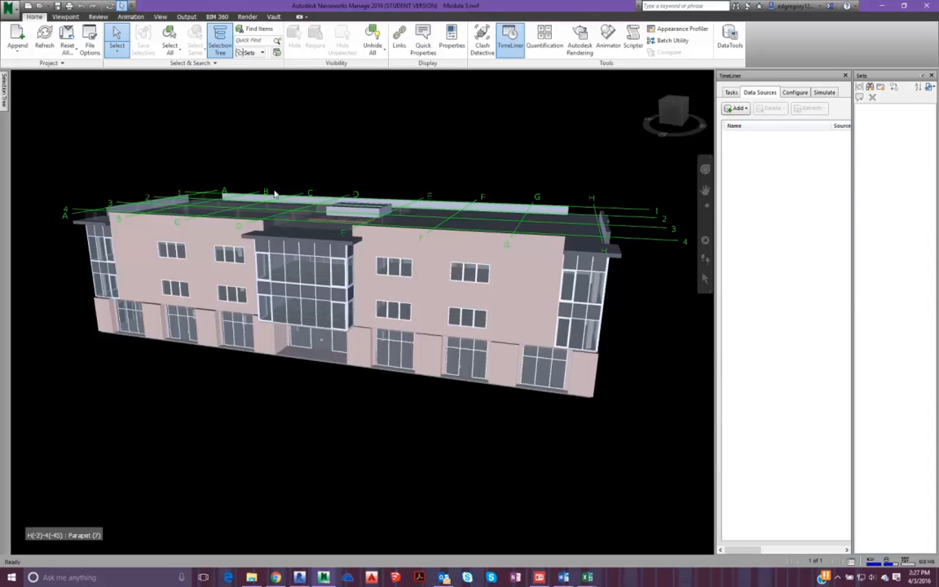
{"action": "middle_click_drag", "start_coordinate": [225, 215], "coordinate": [283, 285], "text": "shift"}
- Delete the original Module 5 File.nwc from the scene, leaving only Module 5 File_1.nwc
{"action": "mouse_move", "coordinate": [5, 89]}
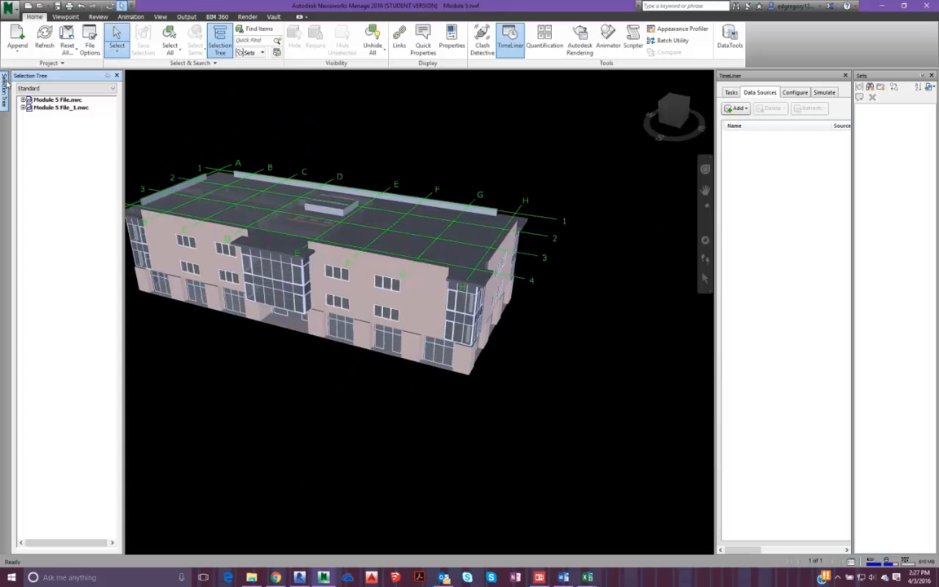
{"action": "left_click", "coordinate": [49, 99]}
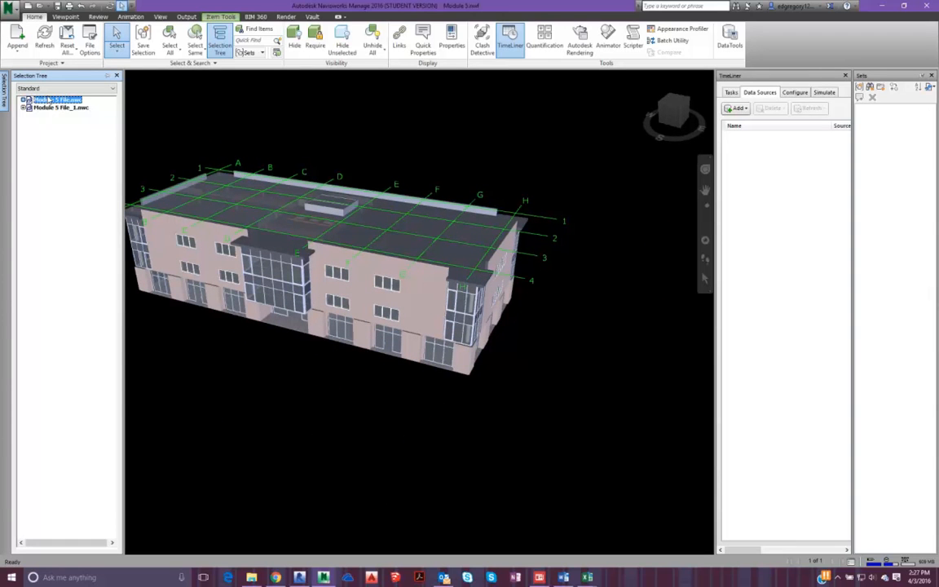
{"action": "key", "text": "Delete"}
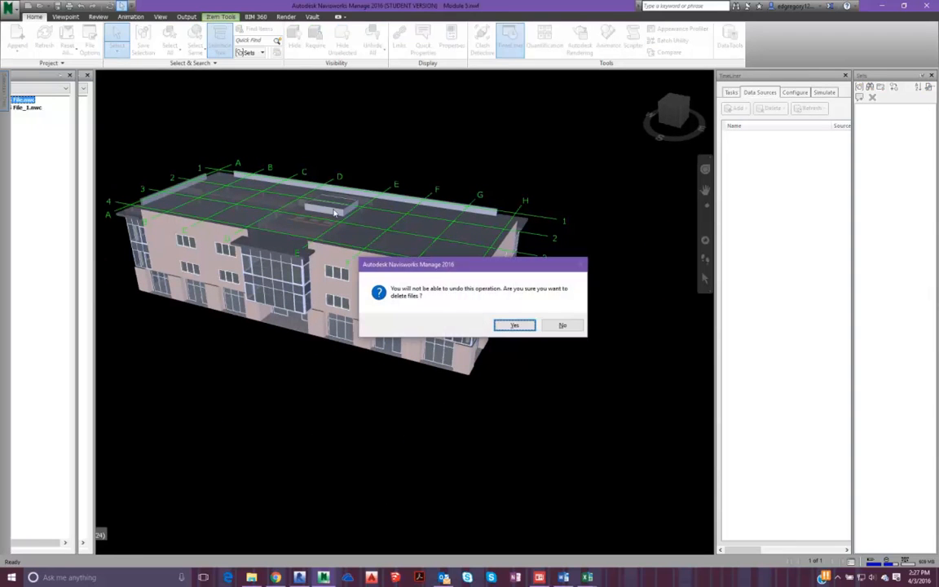
{"action": "left_click", "coordinate": [505, 327]}
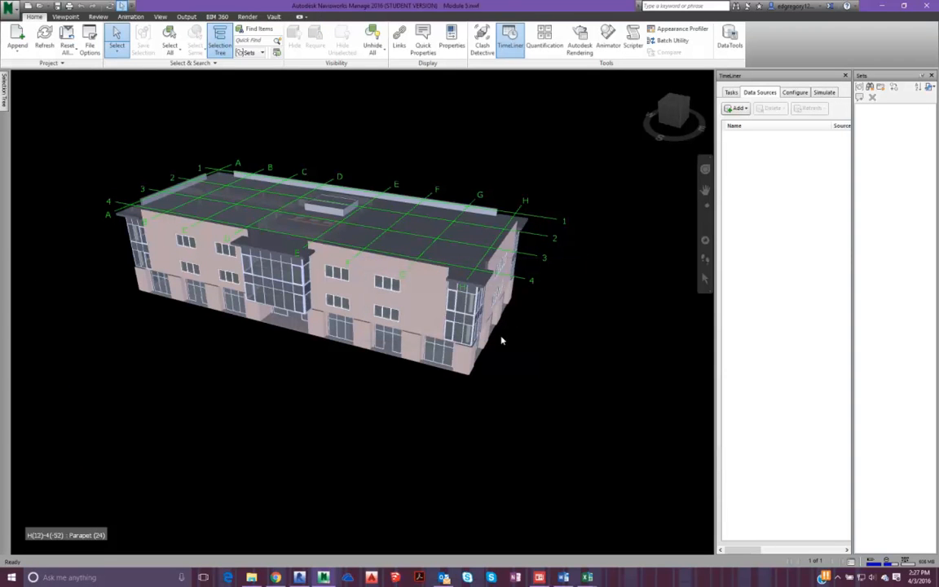
{"action": "middle_click_drag", "start_coordinate": [170, 401], "coordinate": [238, 416]}
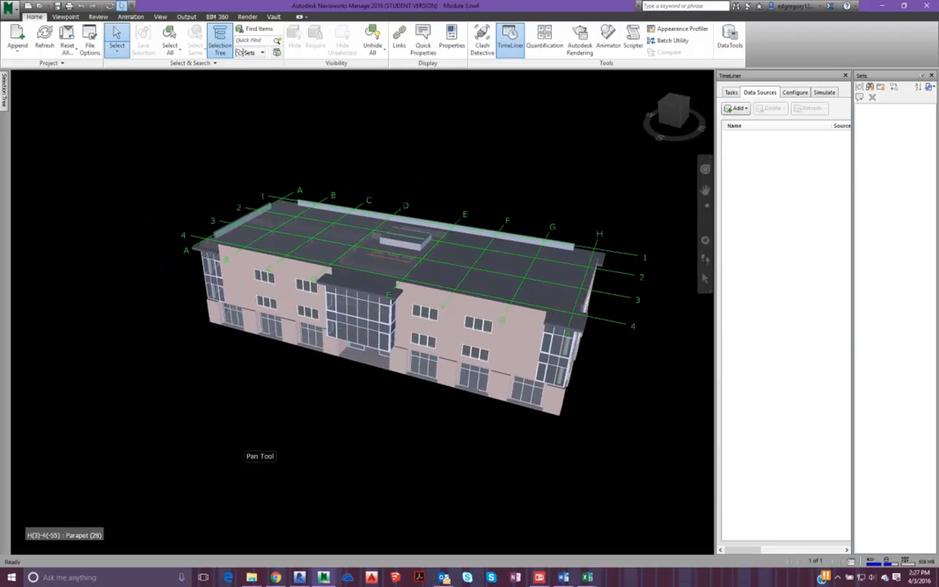
- Open Find Items and change the Element criterion's property from Name to 4D_Task_ID
{"action": "left_click", "coordinate": [255, 29]}
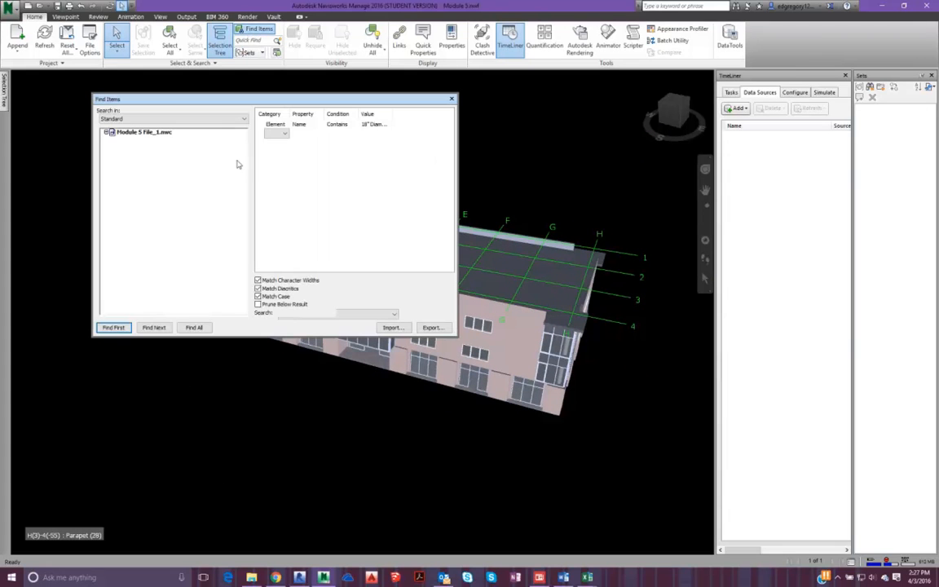
{"action": "left_click", "coordinate": [284, 133]}
{"action": "left_click", "coordinate": [280, 135]}
{"action": "left_click", "coordinate": [280, 126]}
{"action": "left_click", "coordinate": [374, 125]}
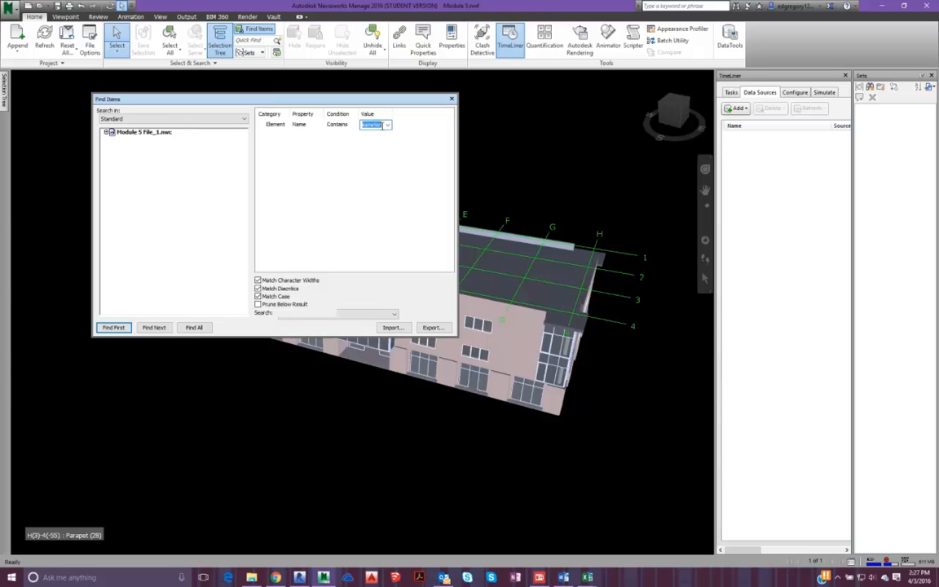
{"action": "type", "text": "120"}
{"action": "left_click", "coordinate": [307, 124]}
{"action": "left_click", "coordinate": [319, 125]}
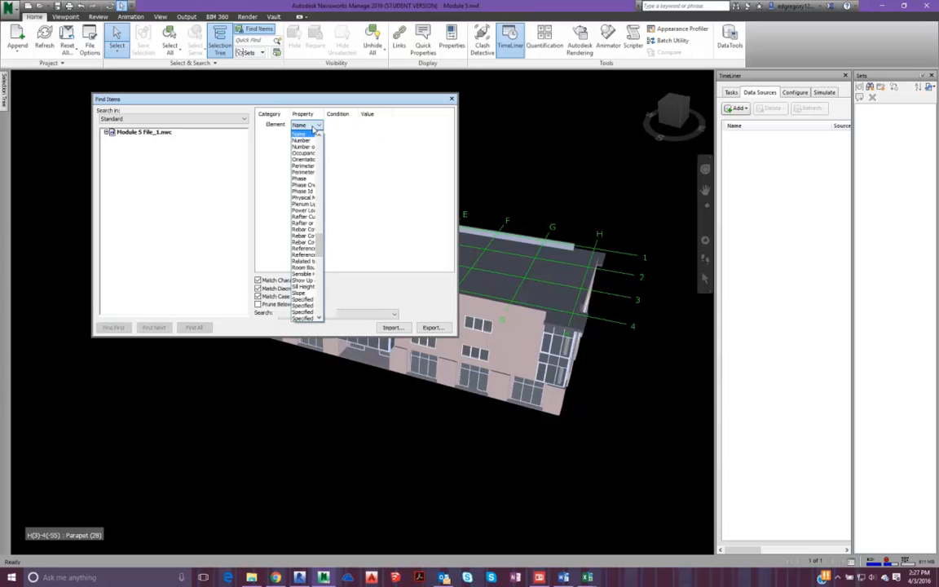
{"action": "left_click_drag", "start_coordinate": [319, 242], "coordinate": [319, 145]}
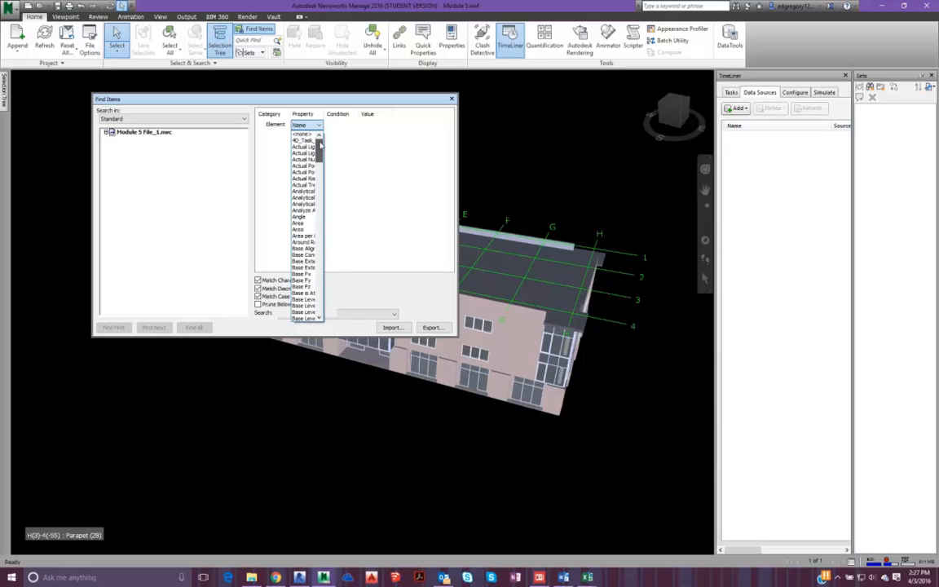
{"action": "left_click", "coordinate": [302, 141]}
- Set the 4D_Task_ID condition to Contains with value 120 and find all matching items
{"action": "left_click", "coordinate": [341, 125]}
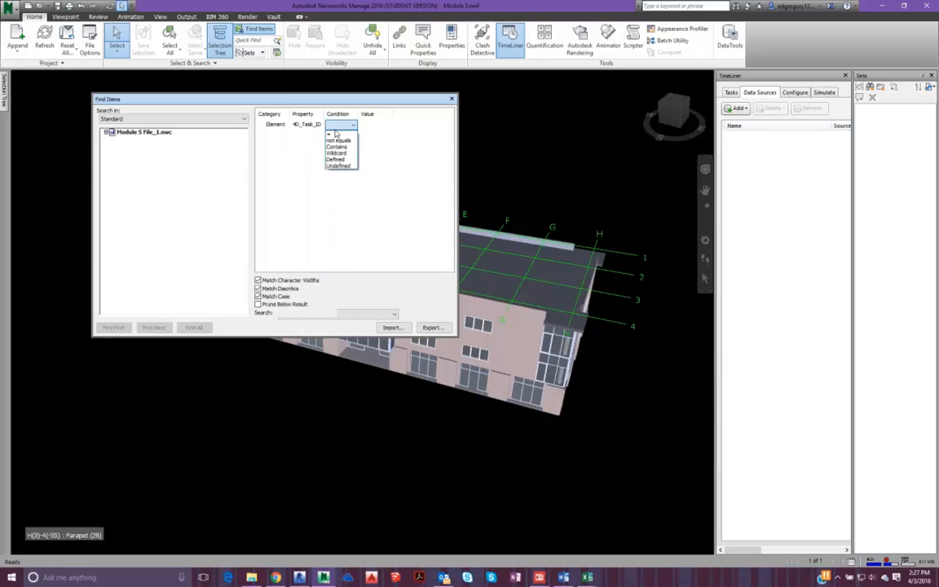
{"action": "left_click", "coordinate": [337, 147]}
{"action": "left_click", "coordinate": [377, 124]}
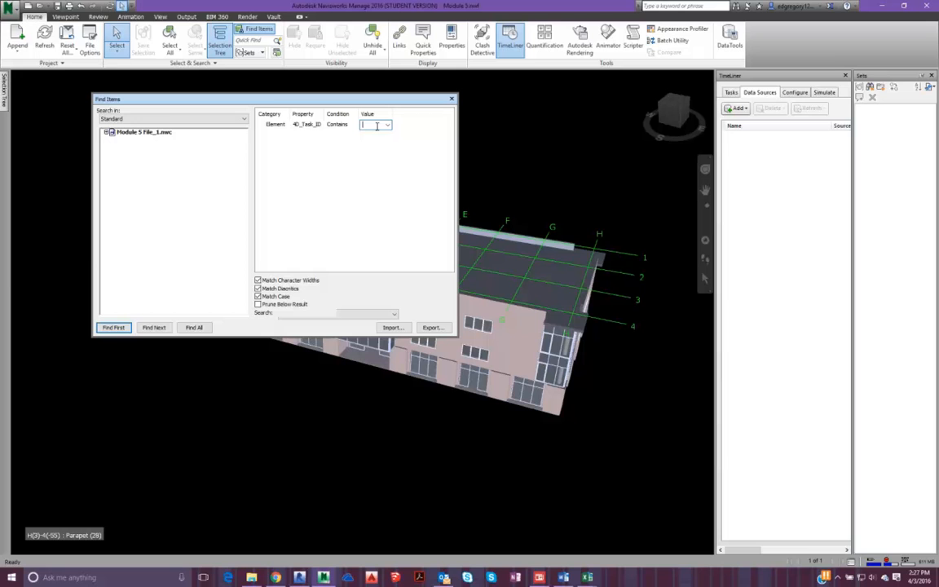
{"action": "type", "text": "120"}
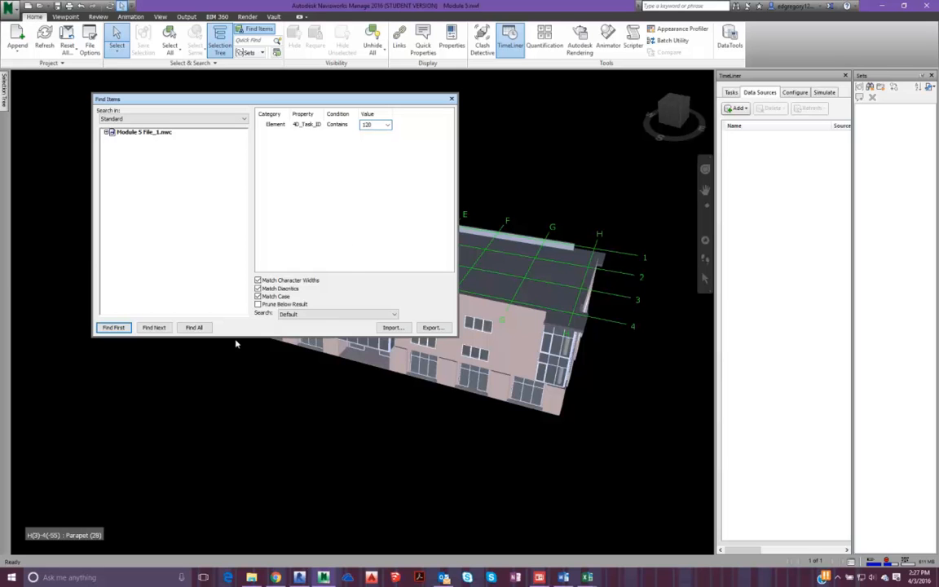
{"action": "left_click", "coordinate": [193, 327]}
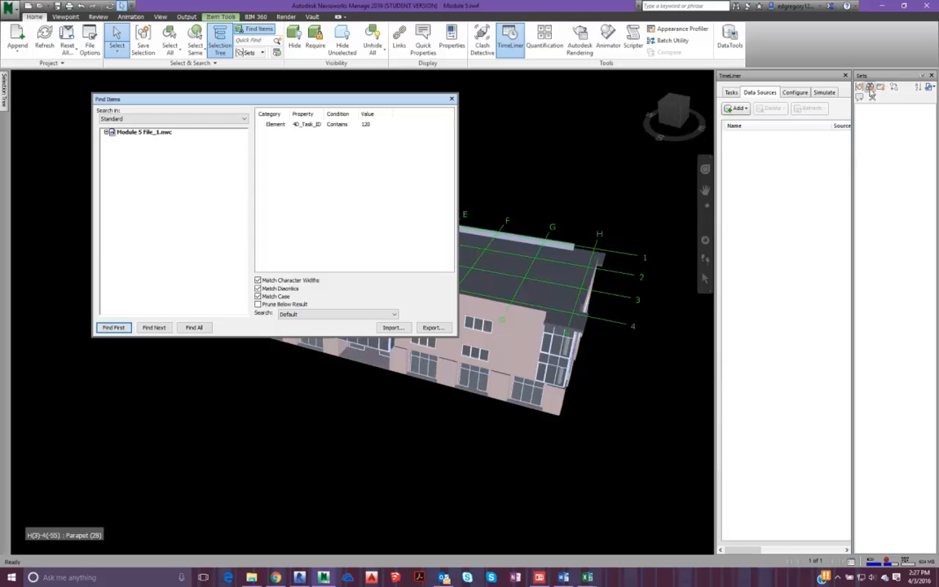
- Save the current search as a search set named 120 and close Find Items
{"action": "left_click", "coordinate": [870, 86]}
{"action": "type", "text": "120"}
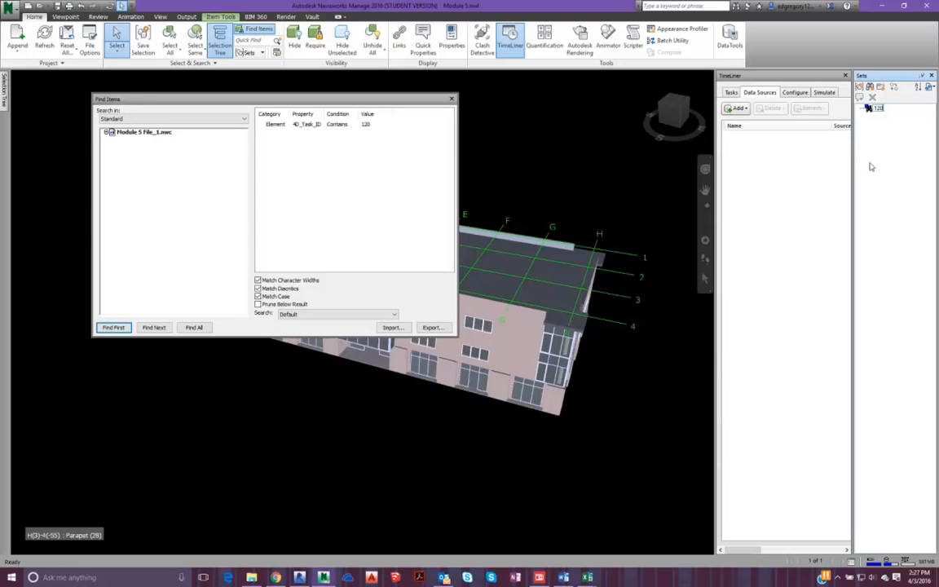
{"action": "left_click", "coordinate": [570, 189]}
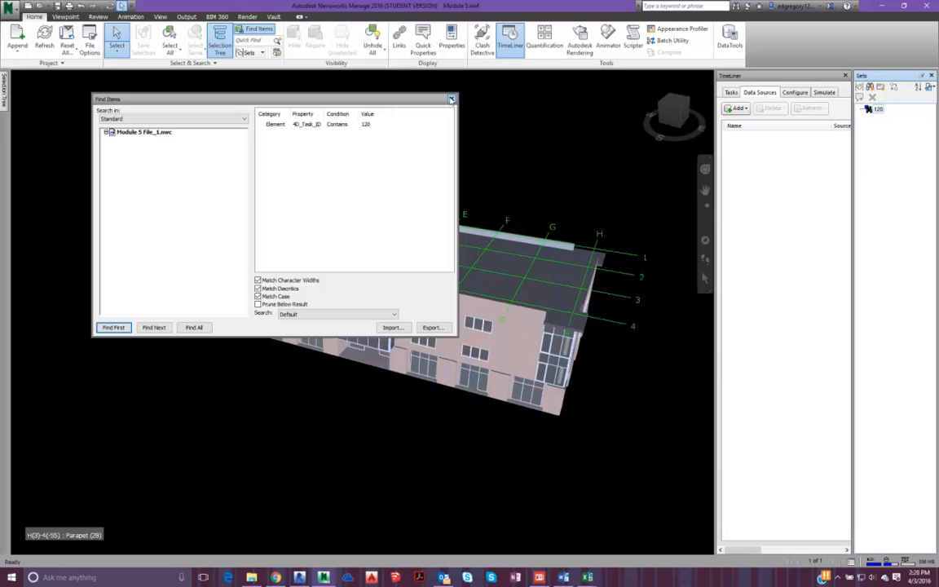
{"action": "left_click", "coordinate": [451, 100]}
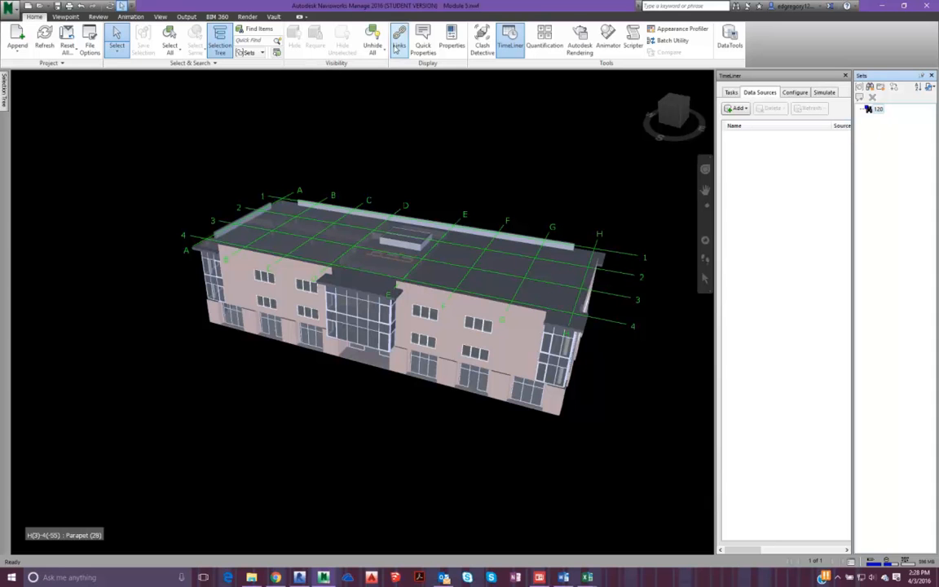
- Reopen Find Items and reselect the Element category and the 4D_Task_ID property for the search criterion
{"action": "scroll", "coordinate": [489, 155], "scroll_direction": "down", "scroll_amount": 2}
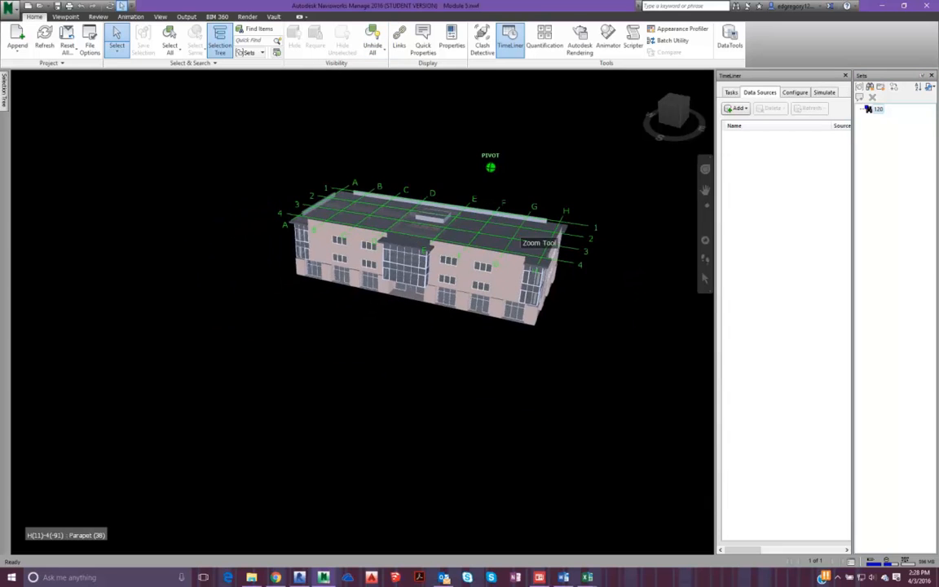
{"action": "scroll", "coordinate": [509, 282], "scroll_direction": "up", "scroll_amount": 4}
{"action": "mouse_move", "coordinate": [529, 365]}
{"action": "middle_mouse_down", "text": "shift"}
{"action": "mouse_move", "coordinate": [428, 287]}
{"action": "mouse_move", "coordinate": [484, 312]}
{"action": "mouse_move", "coordinate": [530, 366]}
{"action": "middle_mouse_up", "text": "shift"}
{"action": "left_click", "coordinate": [251, 28]}
{"action": "left_click", "coordinate": [276, 124]}
{"action": "left_click", "coordinate": [284, 125]}
{"action": "left_click", "coordinate": [277, 138]}
{"action": "left_click", "coordinate": [303, 124]}
{"action": "left_click", "coordinate": [303, 125]}
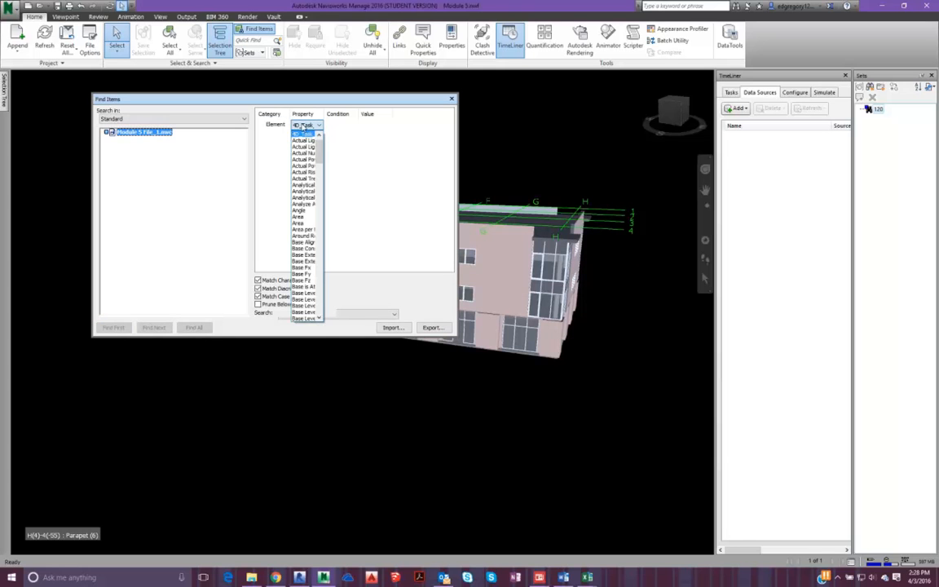
{"action": "left_click_drag", "start_coordinate": [318, 150], "coordinate": [321, 141]}
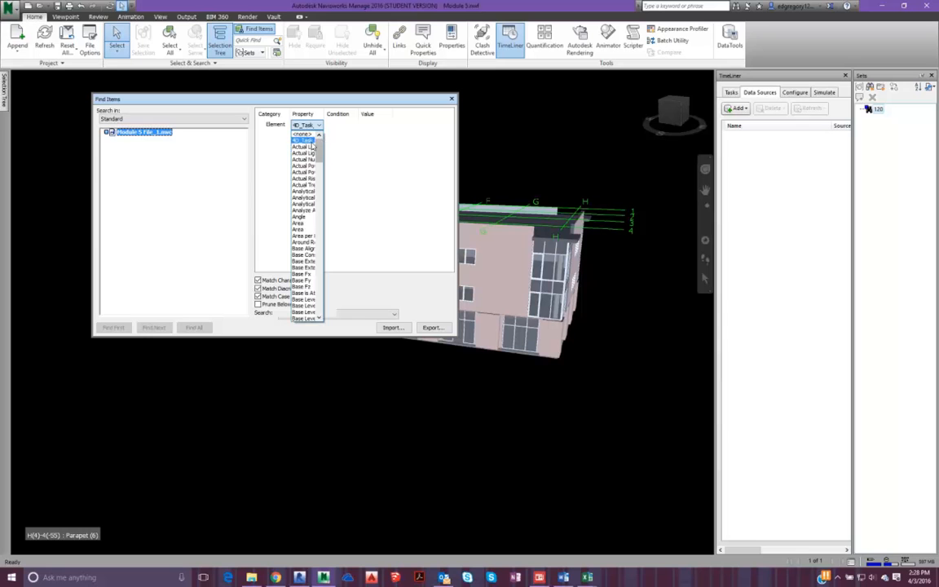
{"action": "left_click", "coordinate": [312, 142]}
- Set the 4D_Task_ID condition to equals (=) with value 120 and find all matching items
{"action": "left_click", "coordinate": [331, 125]}
{"action": "left_click", "coordinate": [342, 135]}
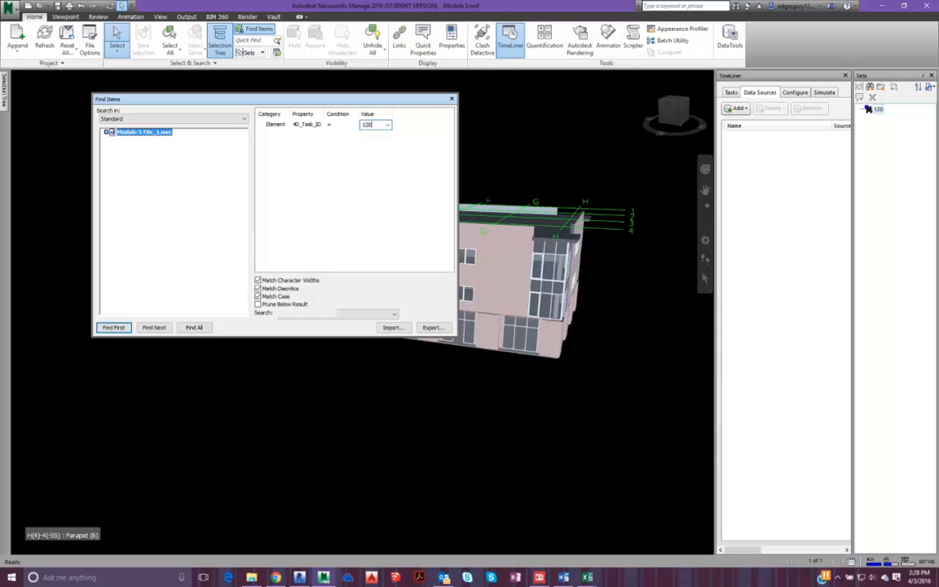
{"action": "left_click", "coordinate": [391, 139]}
{"action": "key", "text": "Tab"}
{"action": "key", "text": "Tab"}
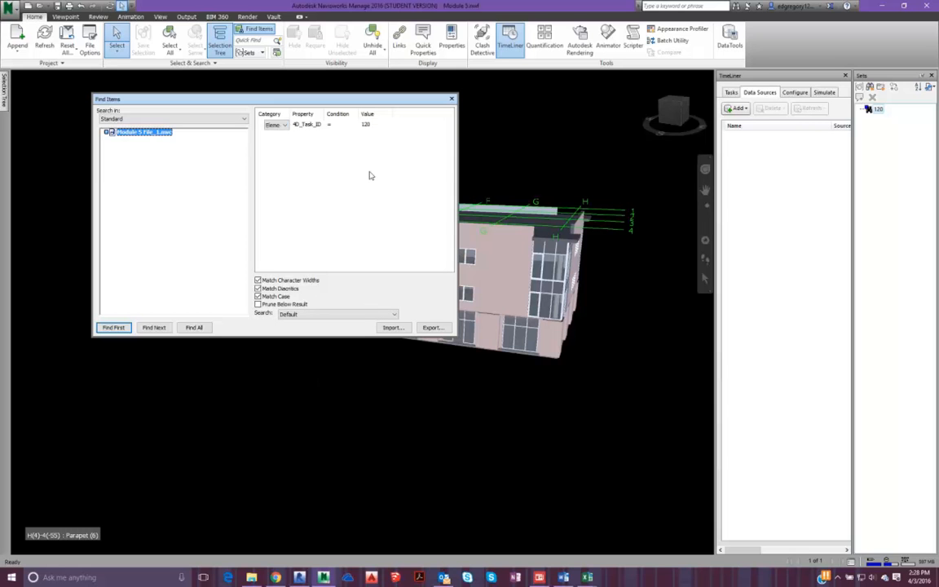
{"action": "left_click", "coordinate": [349, 126]}
{"action": "left_click", "coordinate": [351, 126]}
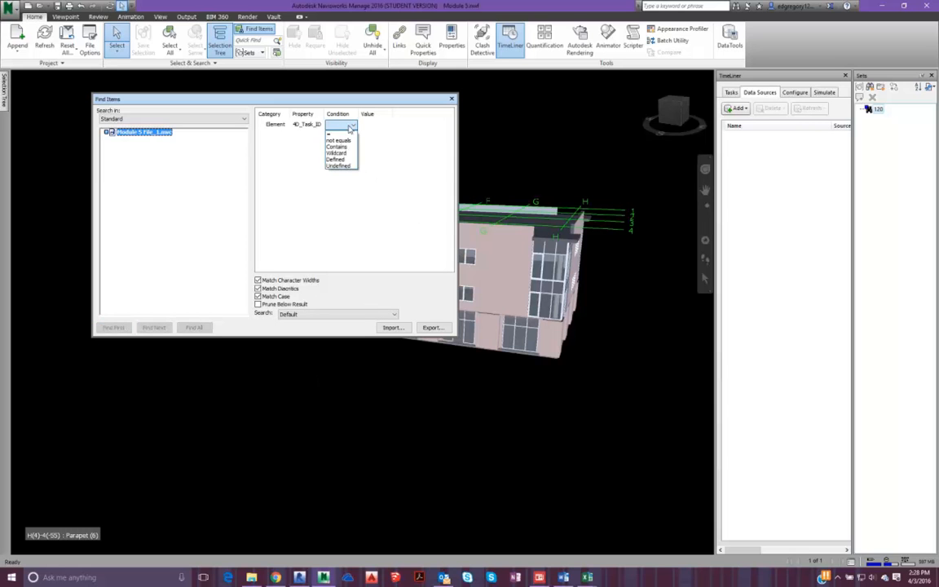
{"action": "left_click", "coordinate": [351, 134]}
{"action": "left_click", "coordinate": [371, 126]}
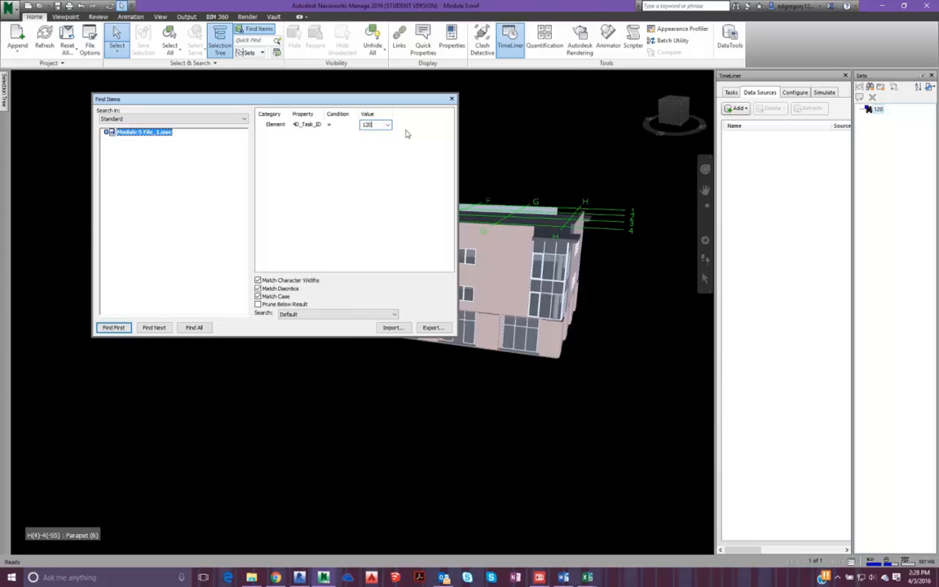
{"action": "key", "text": "Tab"}
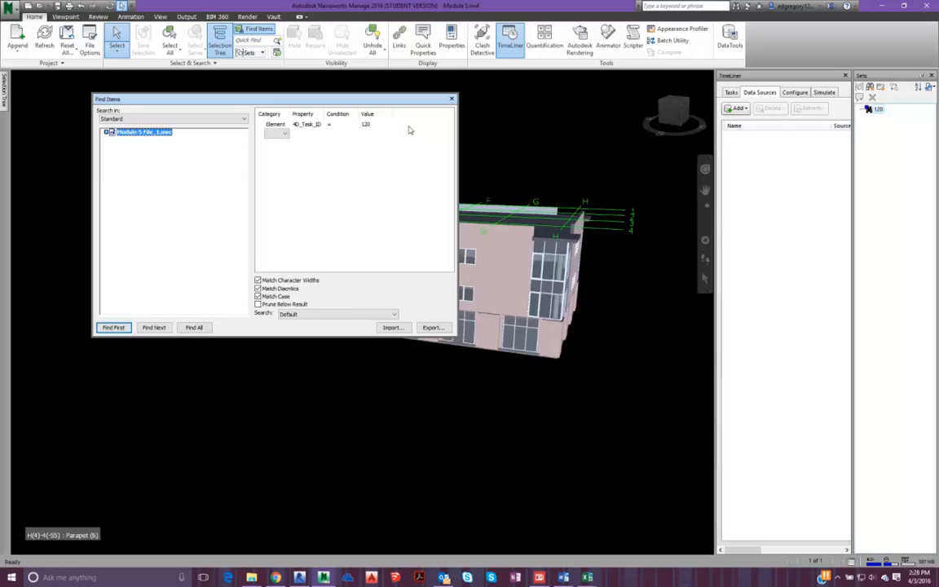
{"action": "left_click", "coordinate": [194, 328]}
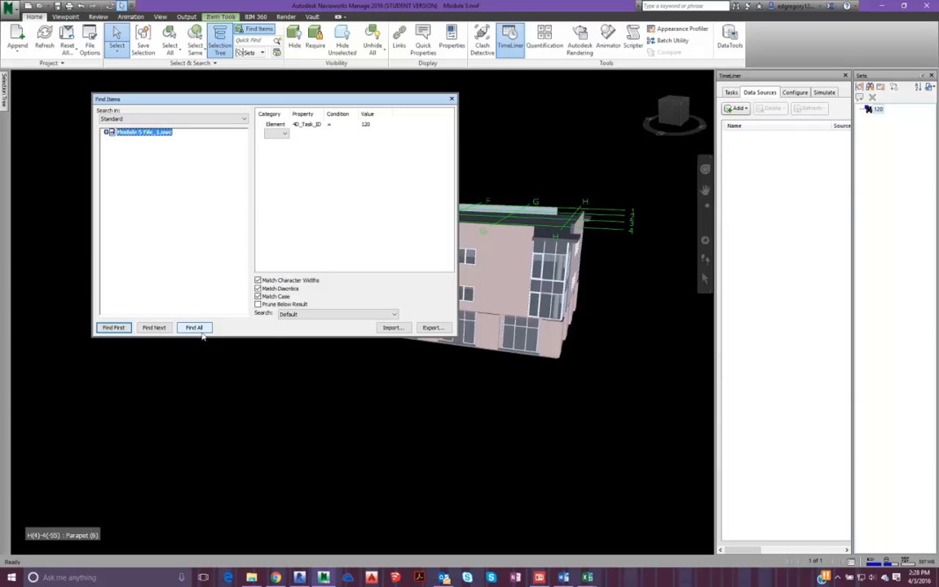
- Save the current search as a search set named 120 and delete the duplicate set of the same name
{"action": "middle_click_drag", "start_coordinate": [419, 387], "coordinate": [503, 379], "text": "shift"}
{"action": "scroll", "coordinate": [503, 379], "scroll_direction": "up", "scroll_amount": 6}
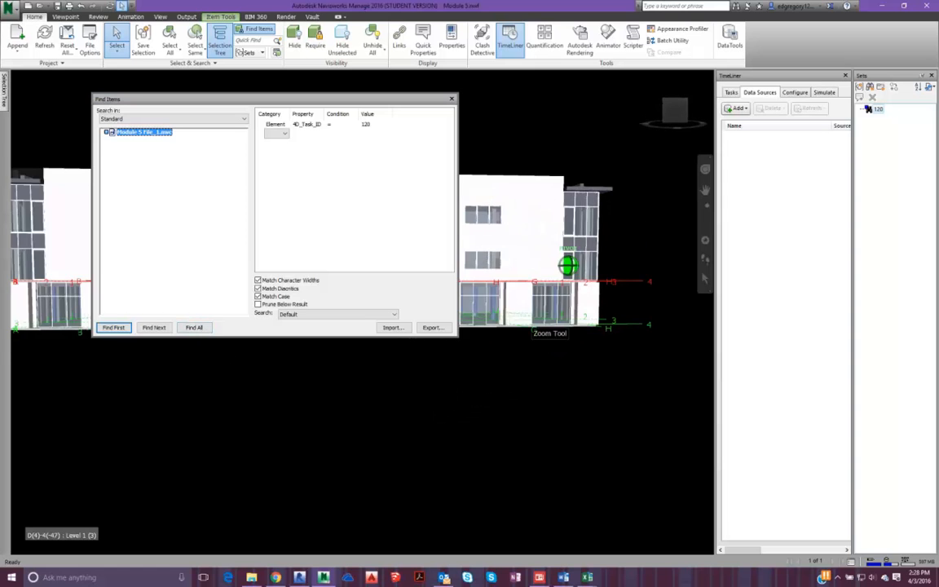
{"action": "scroll", "coordinate": [522, 379], "scroll_direction": "down", "scroll_amount": 5}
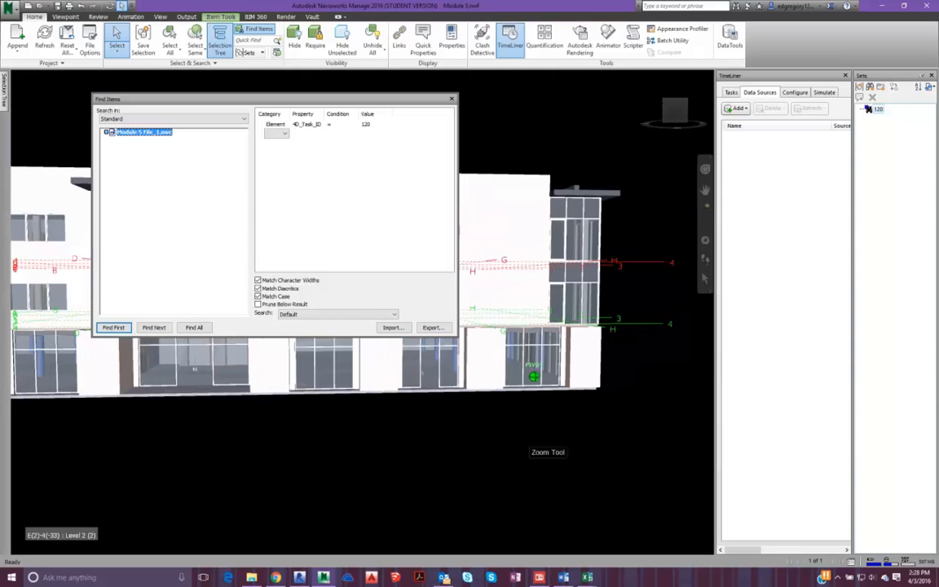
{"action": "left_click", "coordinate": [870, 87]}
{"action": "type", "text": "120"}
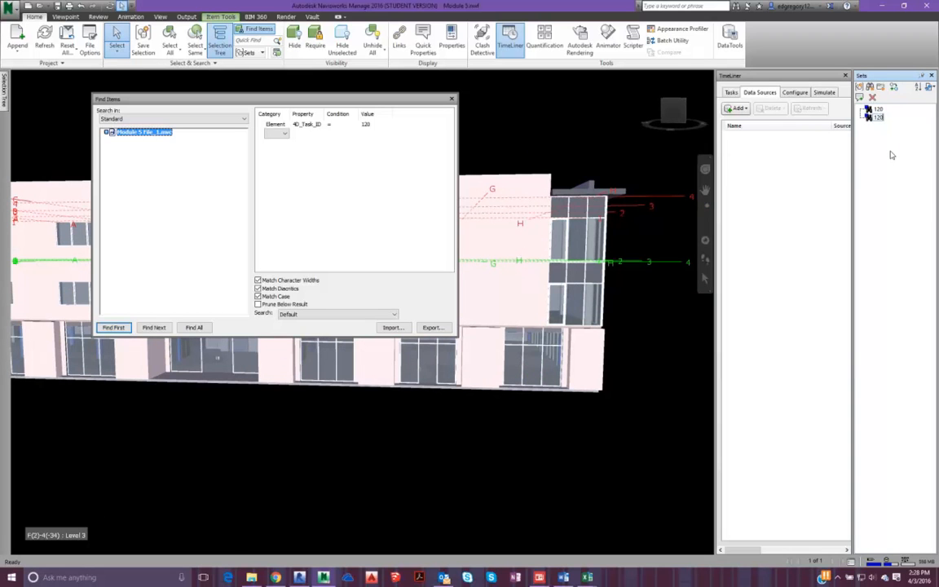
{"action": "right_click", "coordinate": [878, 113]}
{"action": "left_click", "coordinate": [849, 160]}
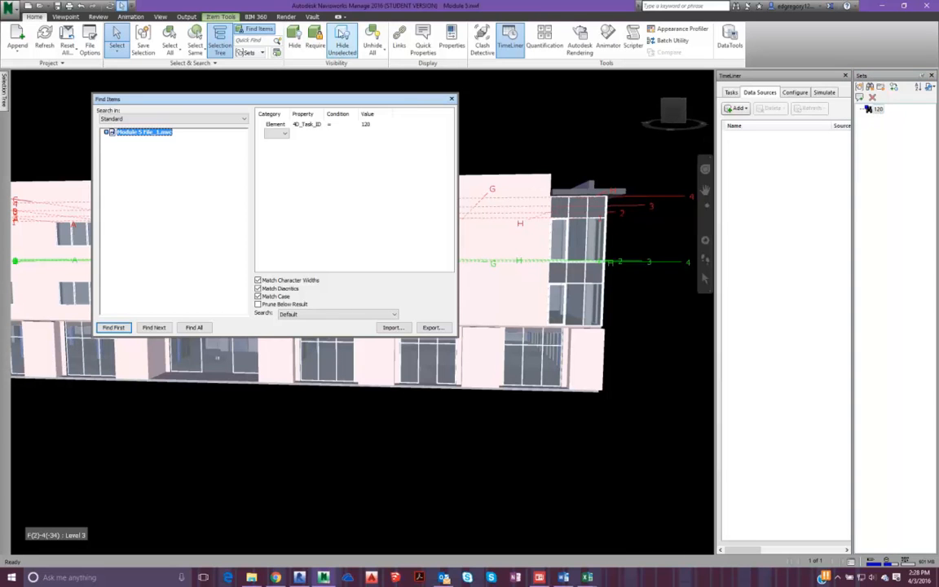
- Hide all unselected items to isolate the search results, close Find Items and inspect the isolated elements
{"action": "left_click", "coordinate": [342, 37]}
{"action": "left_click", "coordinate": [452, 99]}
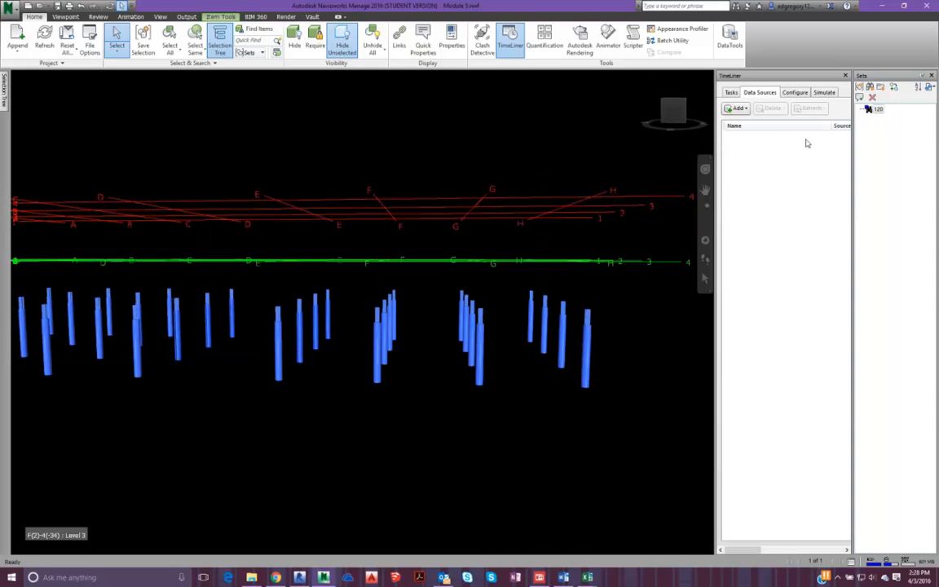
{"action": "scroll", "coordinate": [535, 356], "scroll_direction": "down", "scroll_amount": 3}
{"action": "middle_click_drag", "start_coordinate": [535, 415], "coordinate": [478, 396], "text": "shift"}
{"action": "scroll", "coordinate": [456, 395], "scroll_direction": "up", "scroll_amount": 1}
{"action": "scroll", "coordinate": [457, 395], "scroll_direction": "up", "scroll_amount": 5}
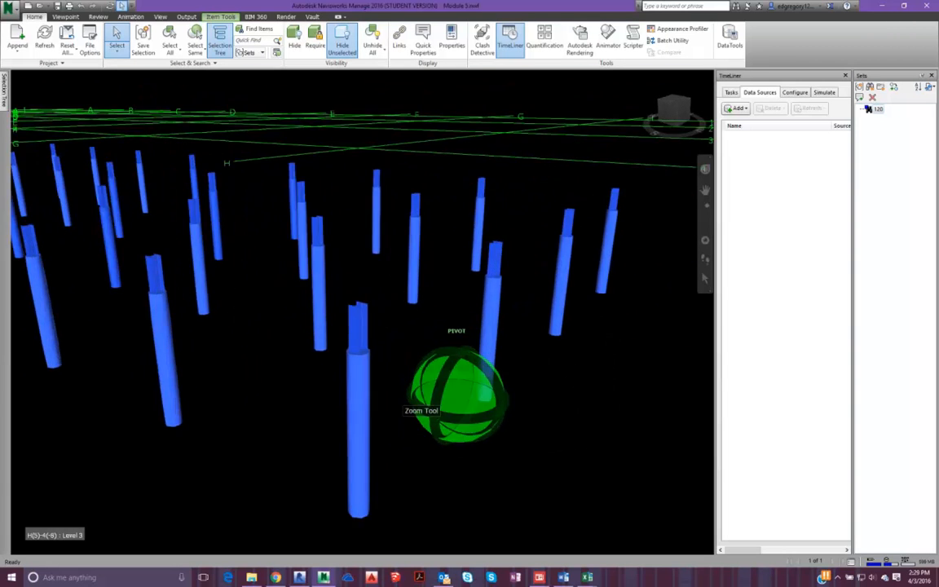
{"action": "scroll", "coordinate": [456, 395], "scroll_direction": "down", "scroll_amount": 3}
{"action": "scroll", "coordinate": [433, 395], "scroll_direction": "down", "scroll_amount": 3}
{"action": "middle_click_drag", "start_coordinate": [285, 412], "coordinate": [343, 421]}
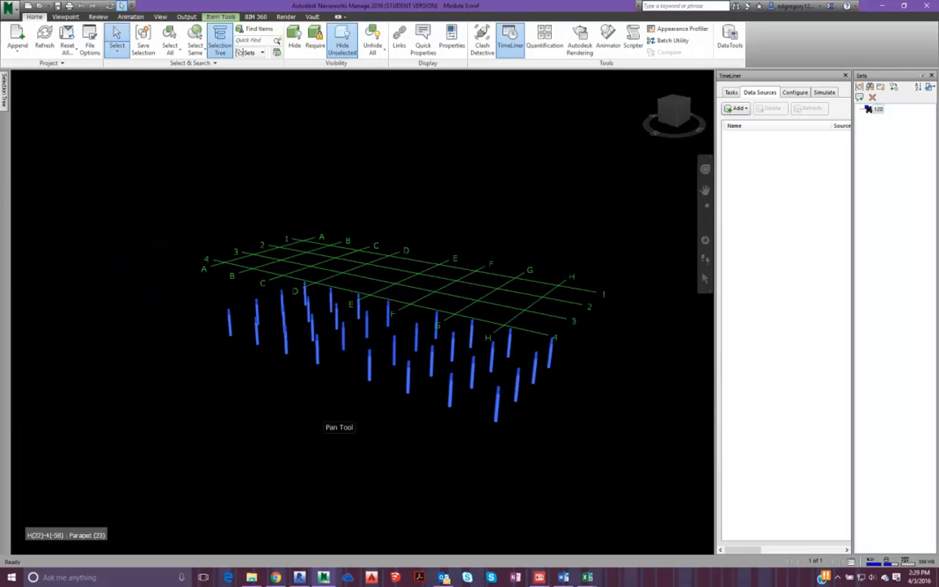
{"action": "left_click", "coordinate": [300, 577]}
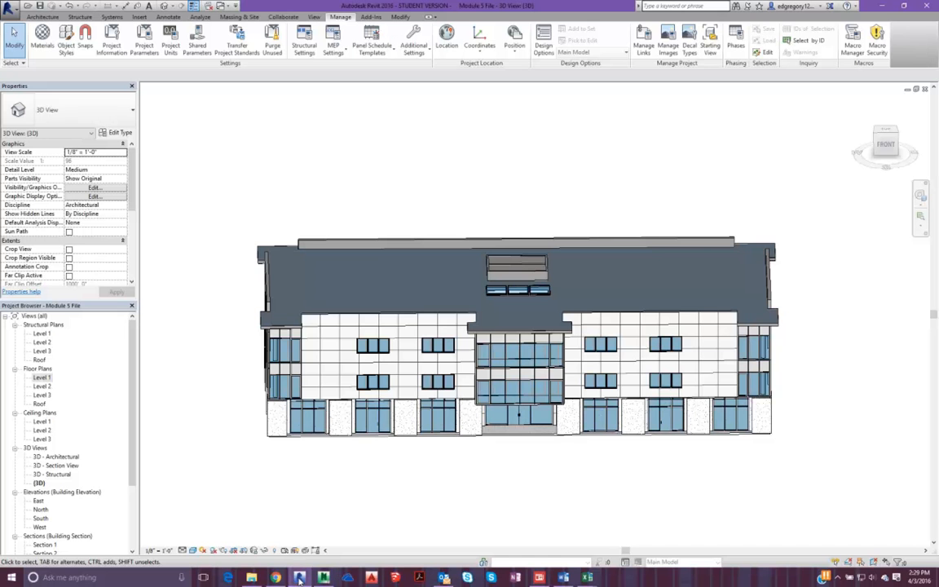
{"action": "left_click", "coordinate": [324, 577]}
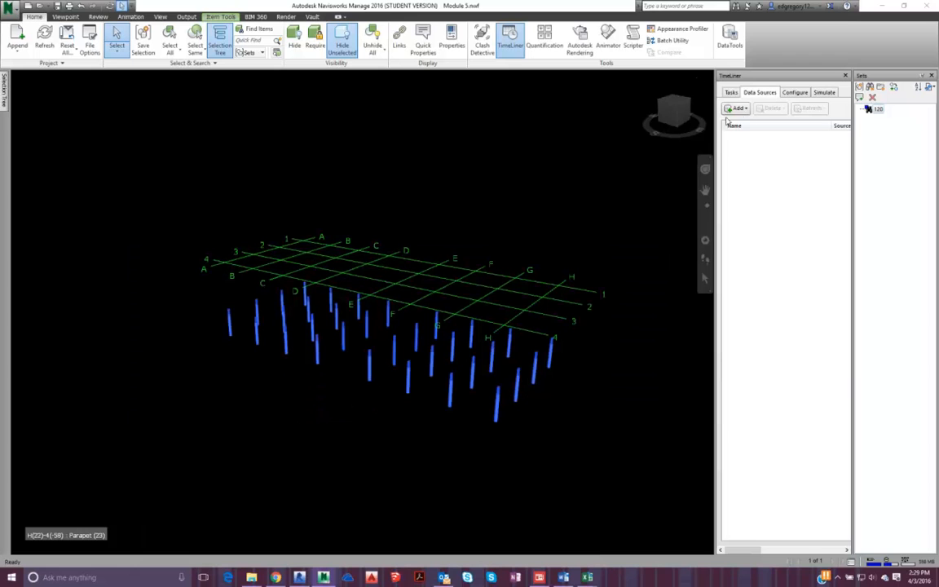
- Widen TimeLiner and add a CSV Import data source from Module 5 Schedule 1, accepting the existing field mapping
{"action": "left_click_drag", "start_coordinate": [716, 132], "coordinate": [483, 128]}
{"action": "left_click", "coordinate": [535, 107]}
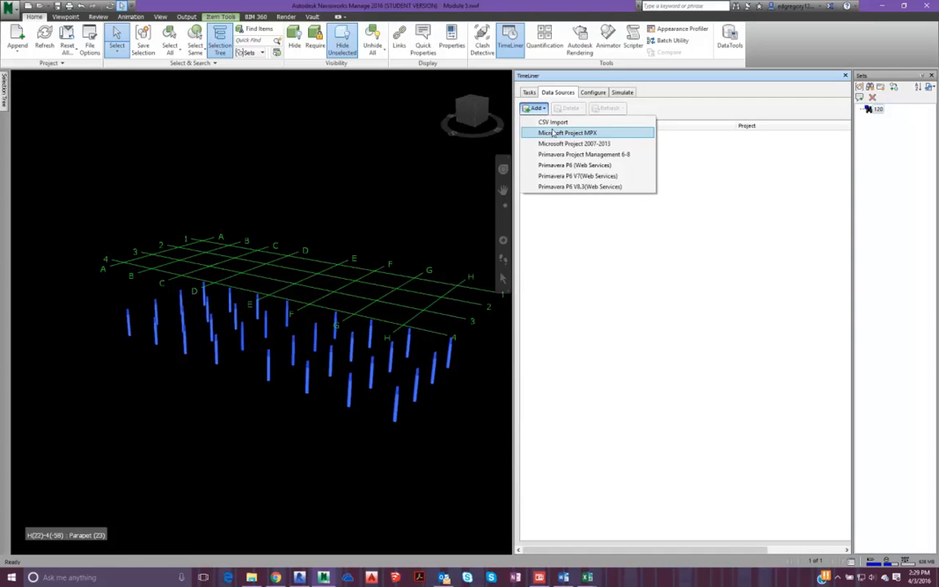
{"action": "left_click", "coordinate": [552, 121]}
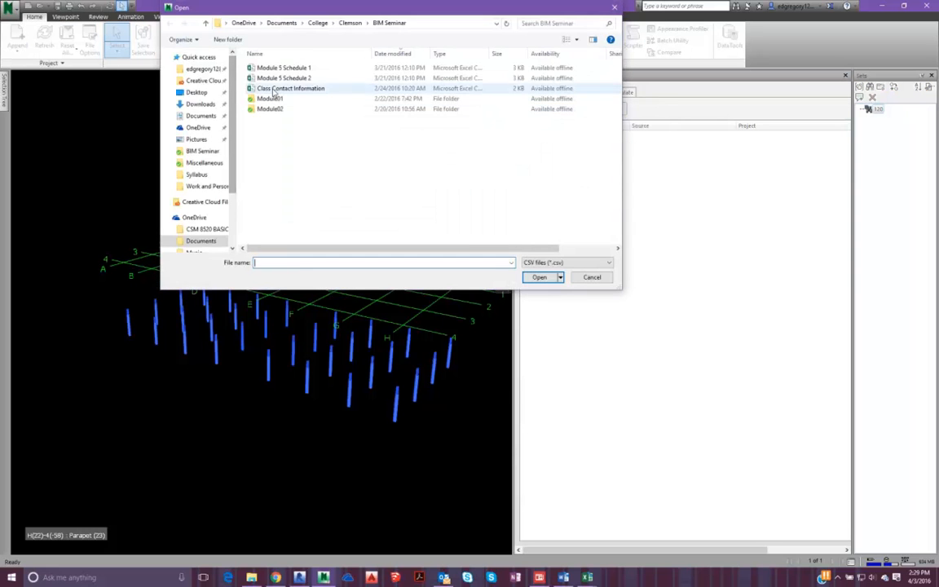
{"action": "double_click", "coordinate": [285, 68]}
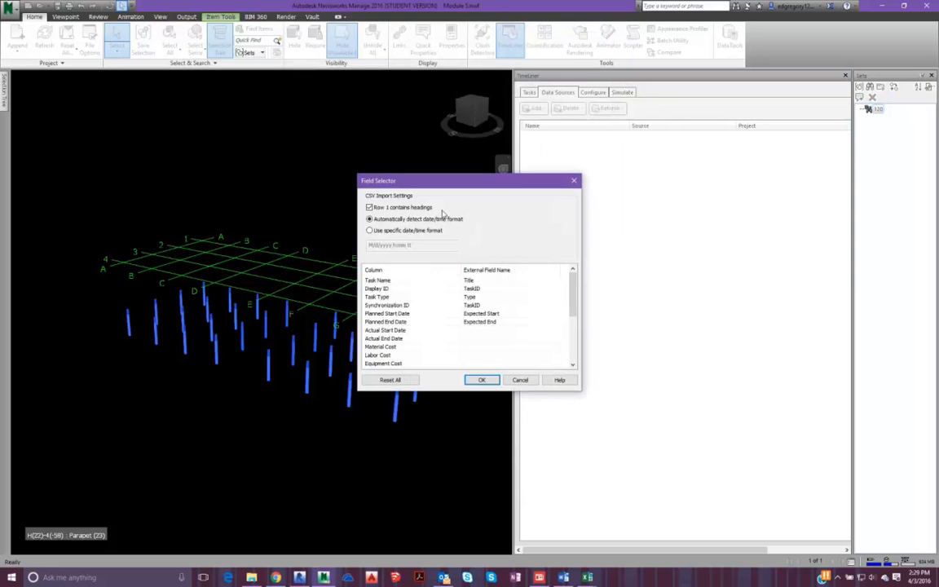
{"action": "left_click", "coordinate": [487, 379]}
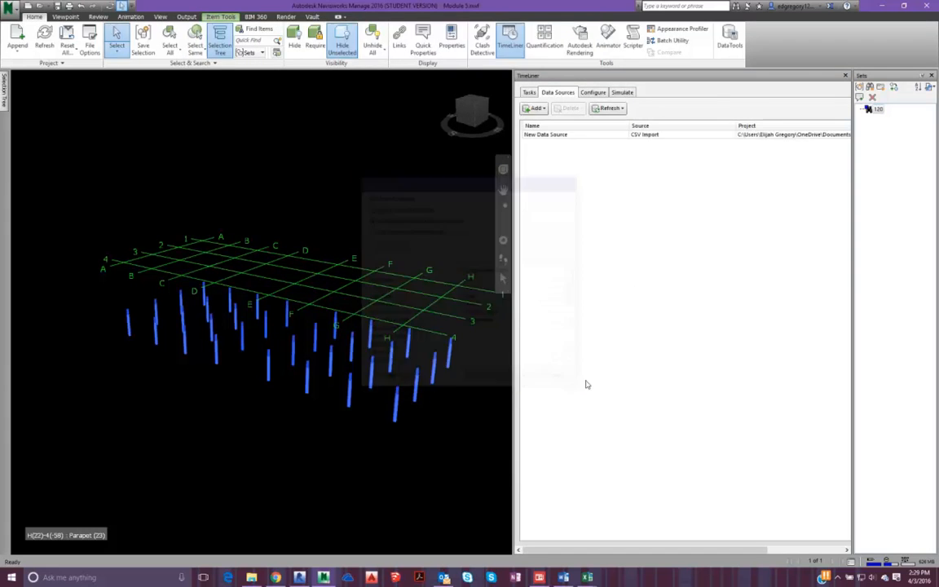
- Display the TimeLiner task list through the Attached column and select task 120
{"action": "left_click", "coordinate": [530, 93]}
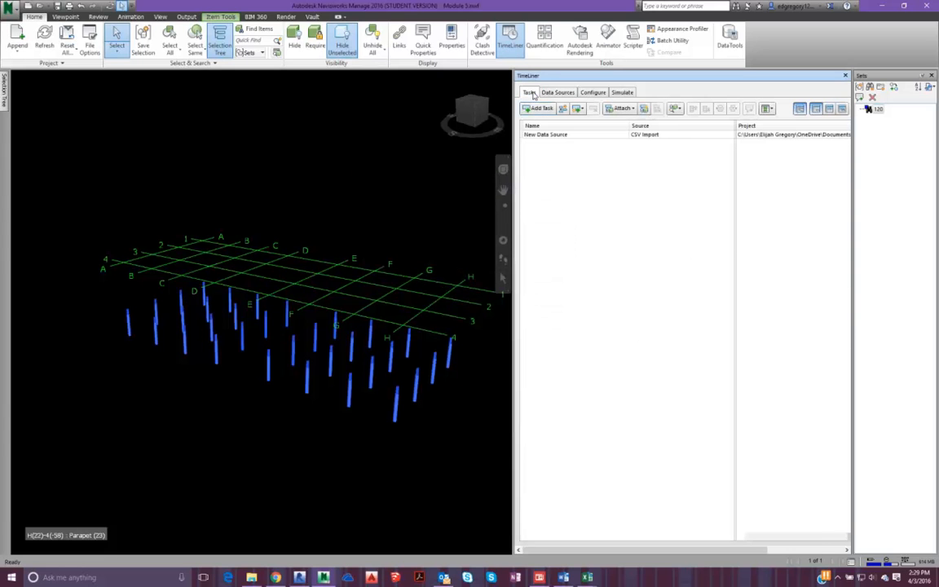
{"action": "left_click_drag", "start_coordinate": [657, 536], "coordinate": [681, 535]}
{"action": "left_click", "coordinate": [619, 160]}
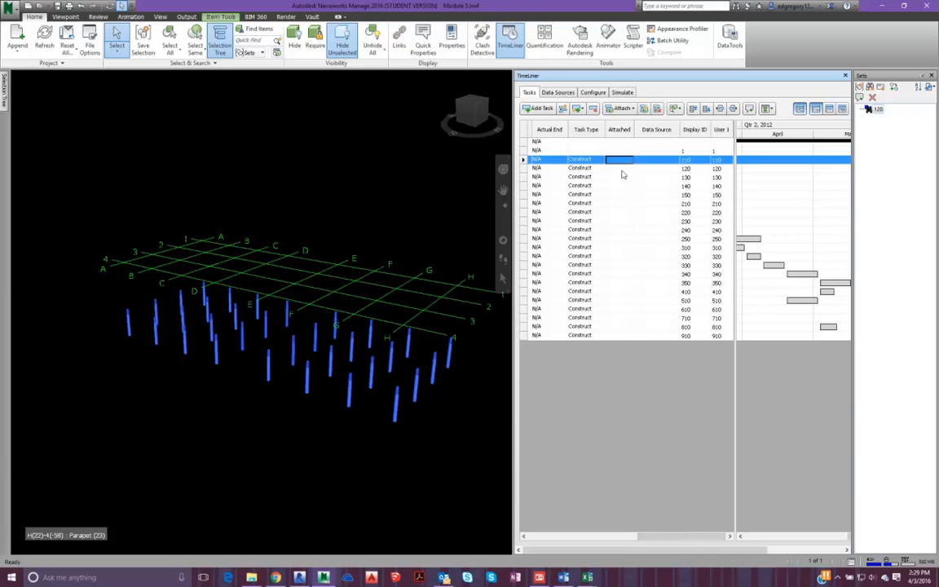
{"action": "left_click", "coordinate": [621, 170]}
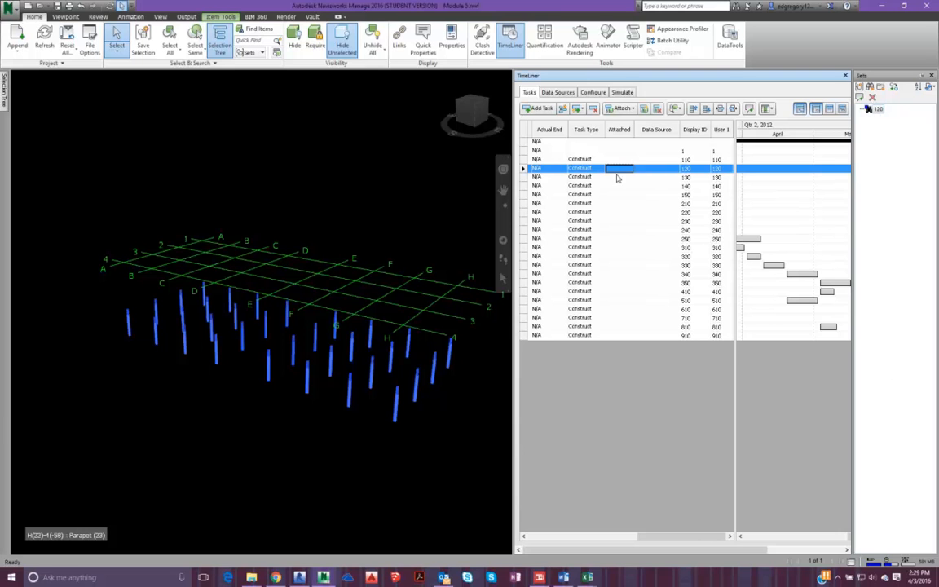
- Examine the options for attaching a selection, search or set to task 120 without applying one
{"action": "left_click", "coordinate": [621, 109]}
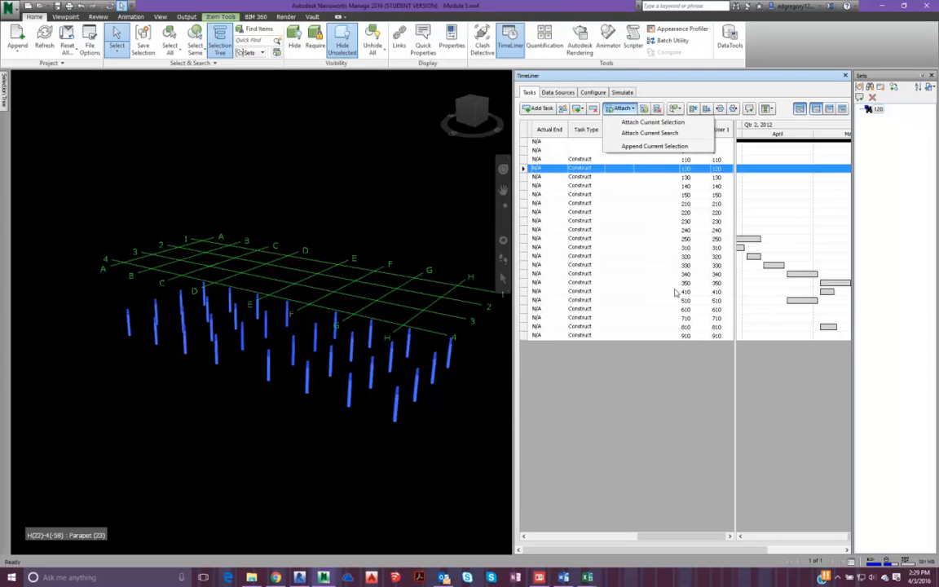
{"action": "left_click", "coordinate": [623, 172]}
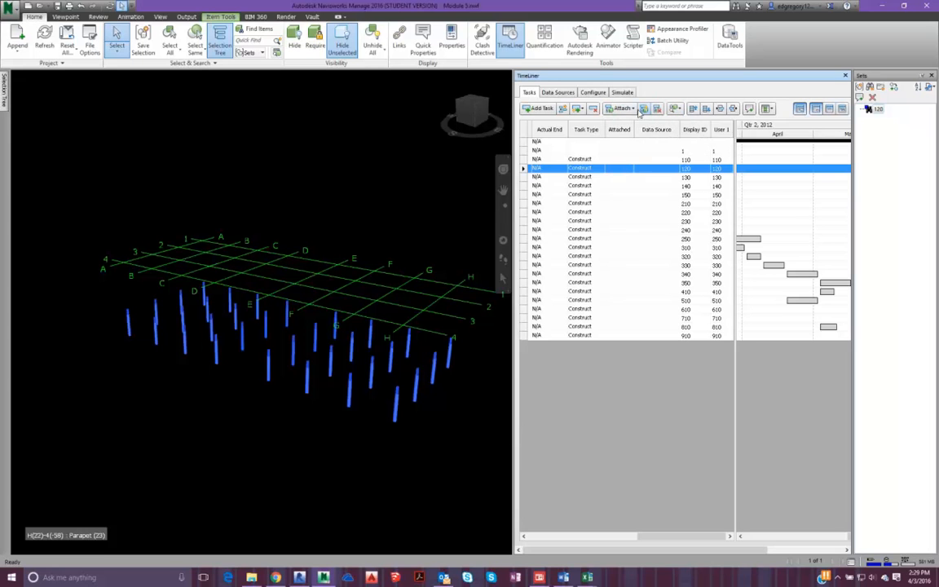
{"action": "left_click", "coordinate": [621, 109]}
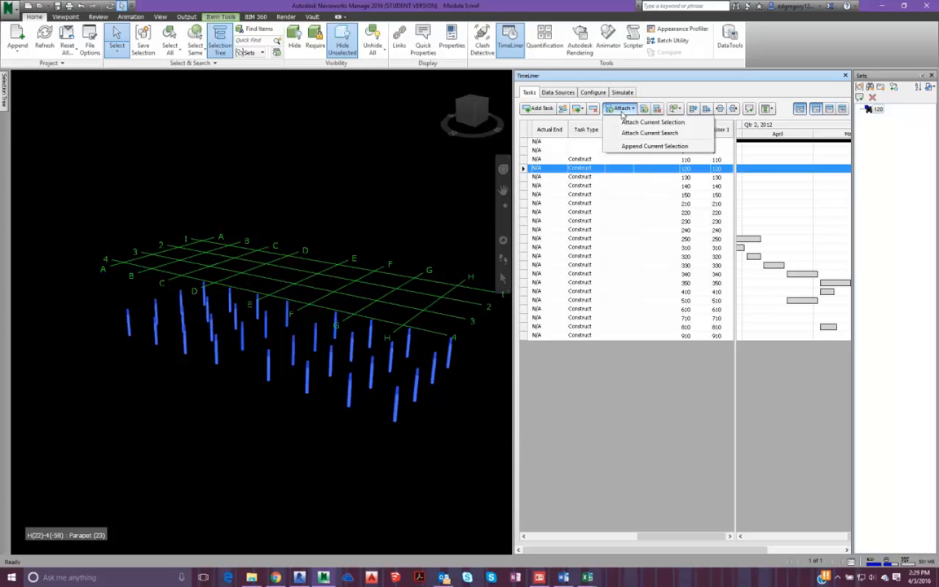
{"action": "left_click", "coordinate": [731, 97]}
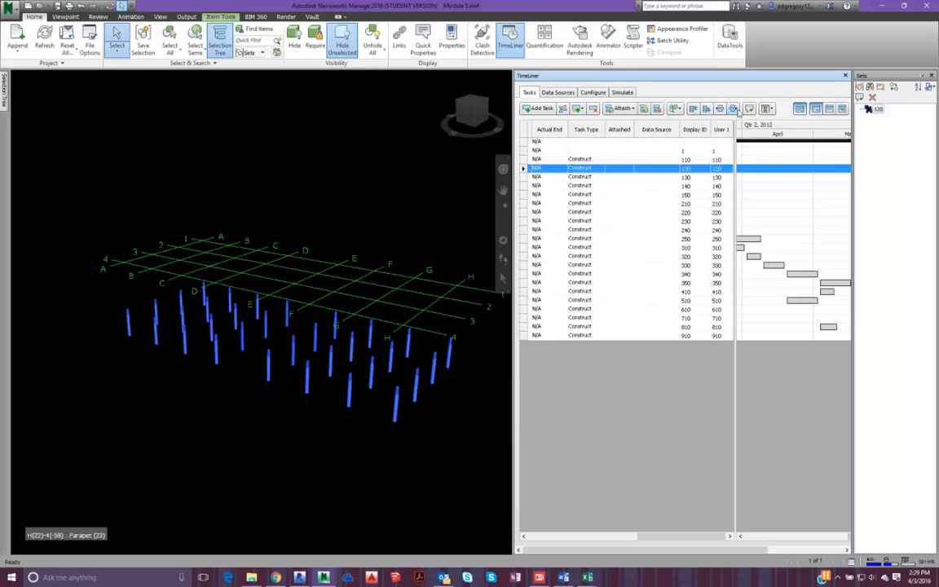
{"action": "right_click", "coordinate": [619, 172]}
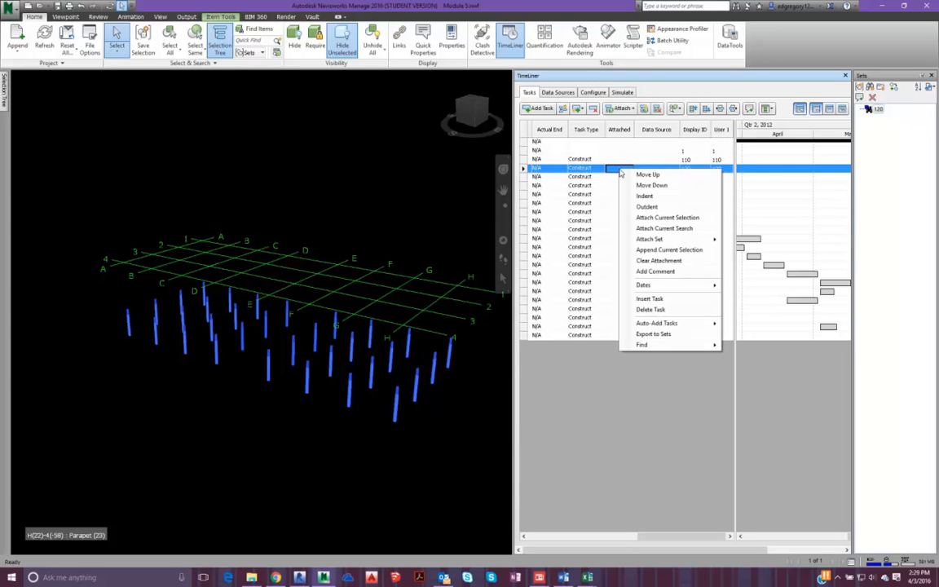
{"action": "mouse_move", "coordinate": [683, 242]}
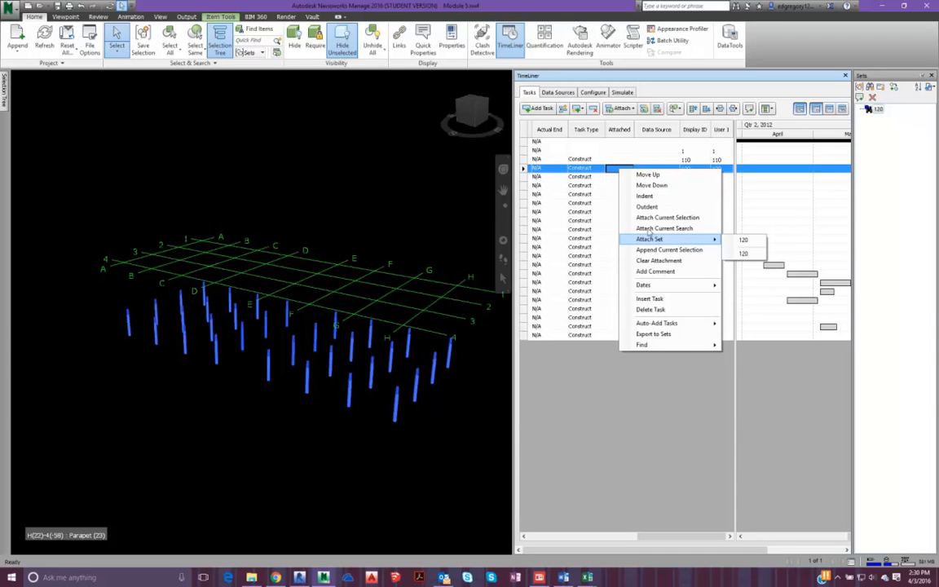
{"action": "left_click", "coordinate": [585, 124]}
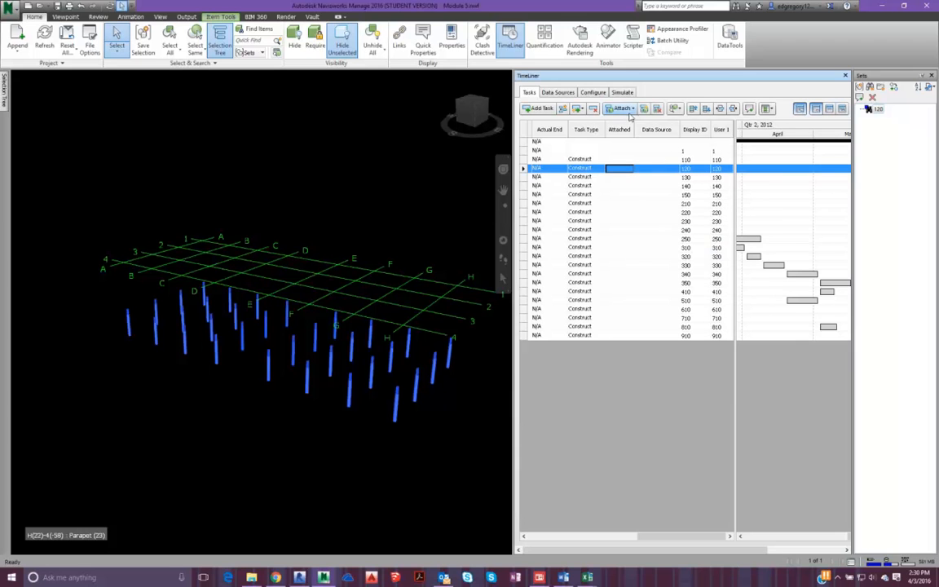
- Review and confirm the TimeLiner rule mapping Display ID to same-named selection sets, matching case, and apply the rules
{"action": "left_click", "coordinate": [643, 109]}
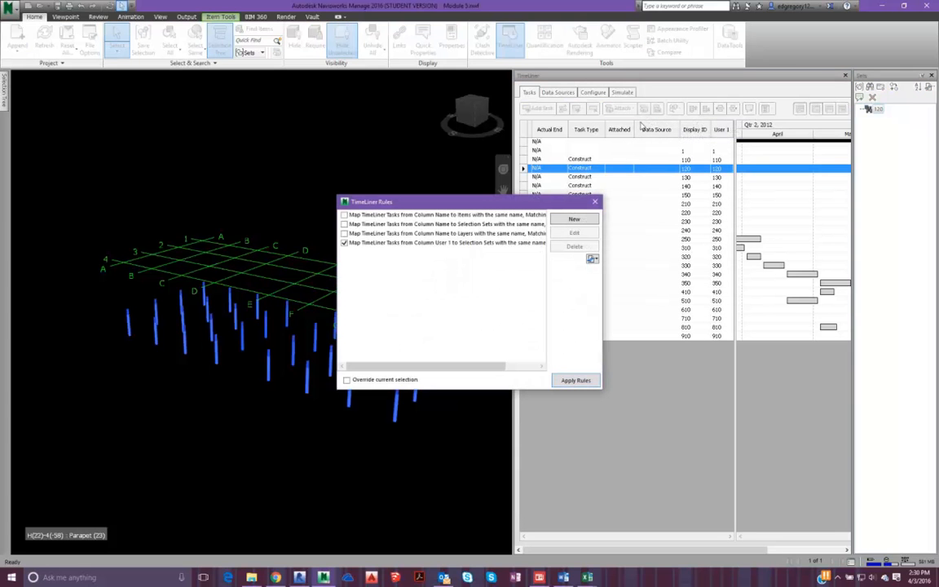
{"action": "left_click", "coordinate": [457, 245]}
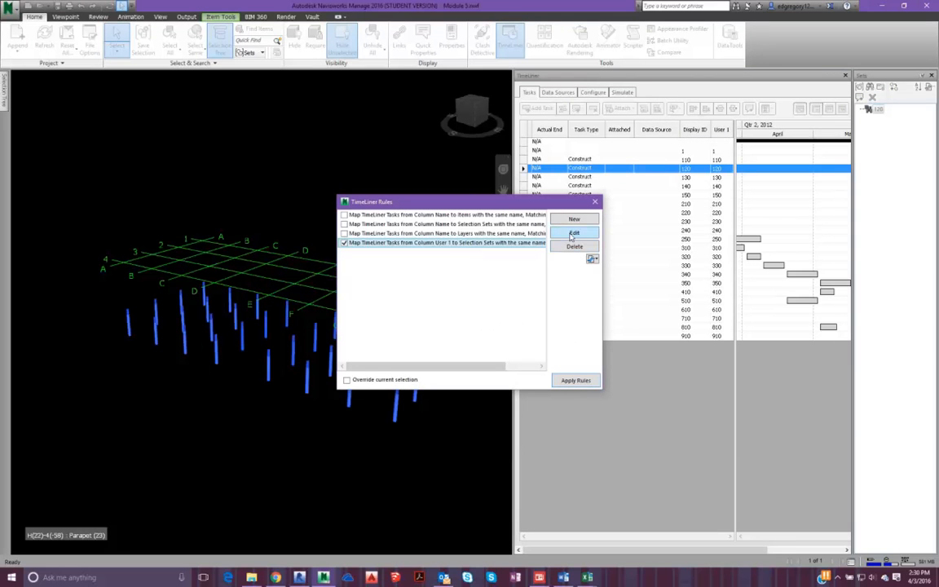
{"action": "left_click", "coordinate": [574, 233]}
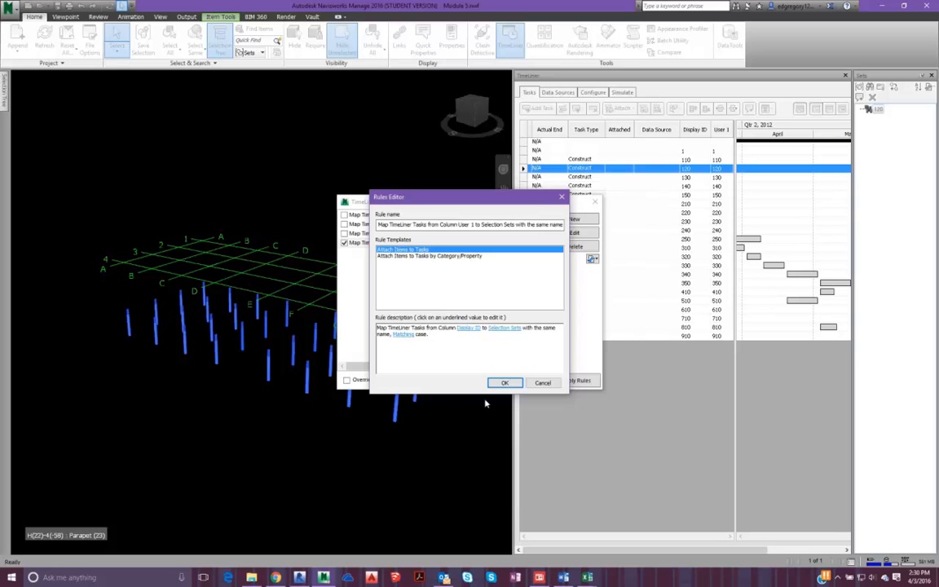
{"action": "left_click", "coordinate": [502, 384]}
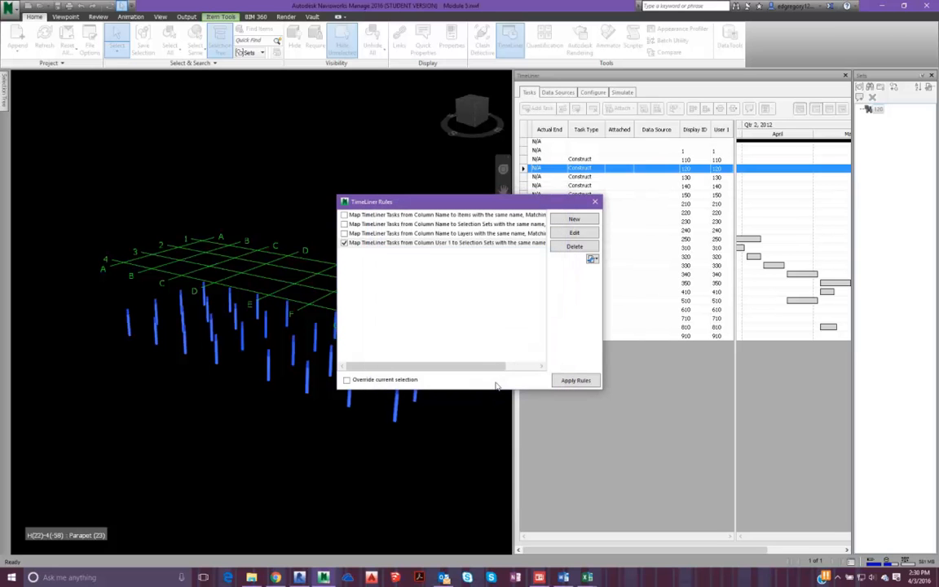
{"action": "left_click", "coordinate": [576, 380]}
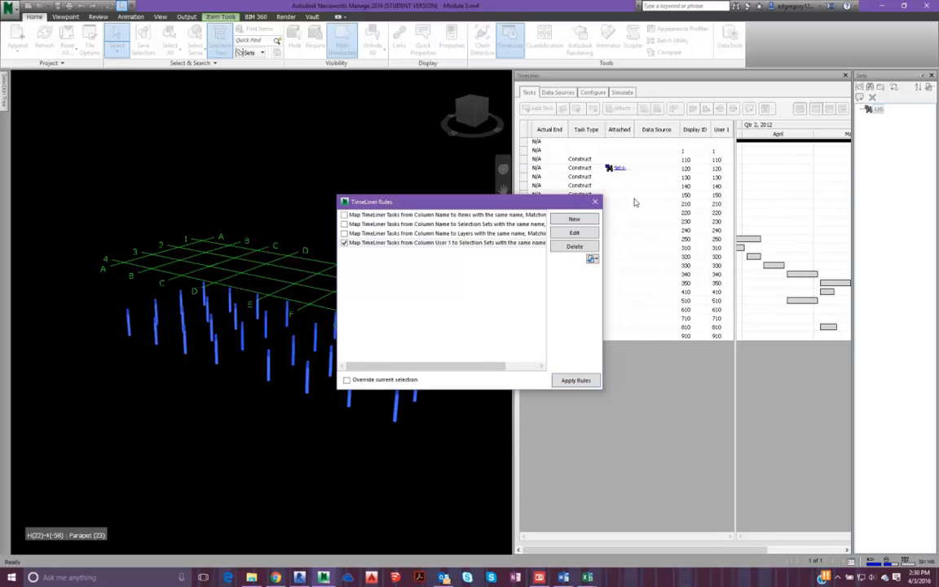
{"action": "left_click", "coordinate": [595, 201]}
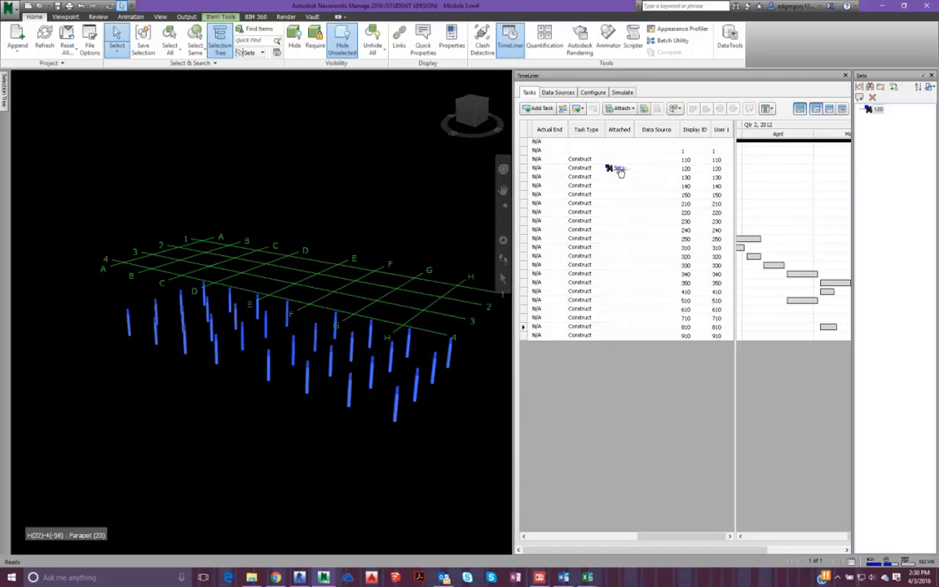
- Check the set attached to task 120 by toggling the hiding of unselected items, and clear the selection to show the whole model
{"action": "left_click", "coordinate": [620, 169]}
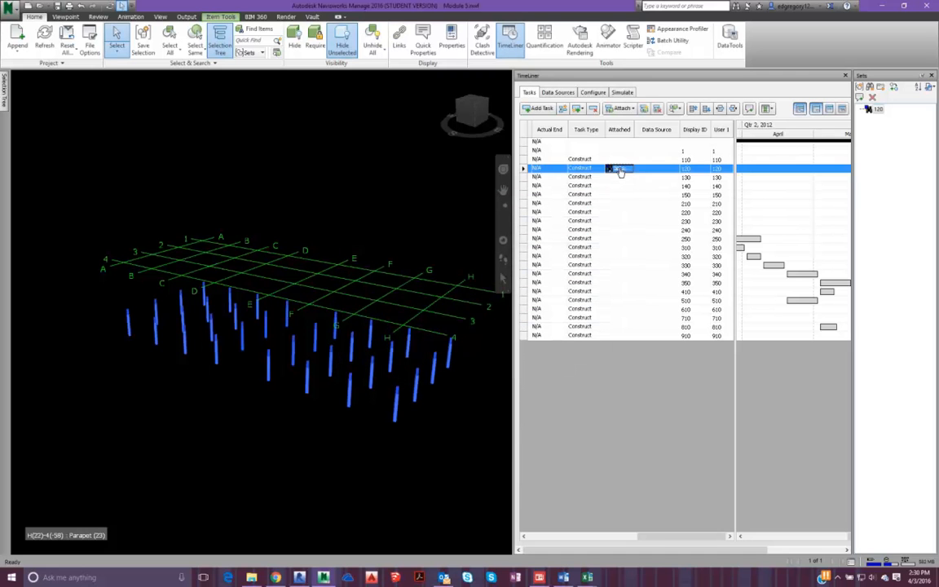
{"action": "left_click", "coordinate": [349, 49]}
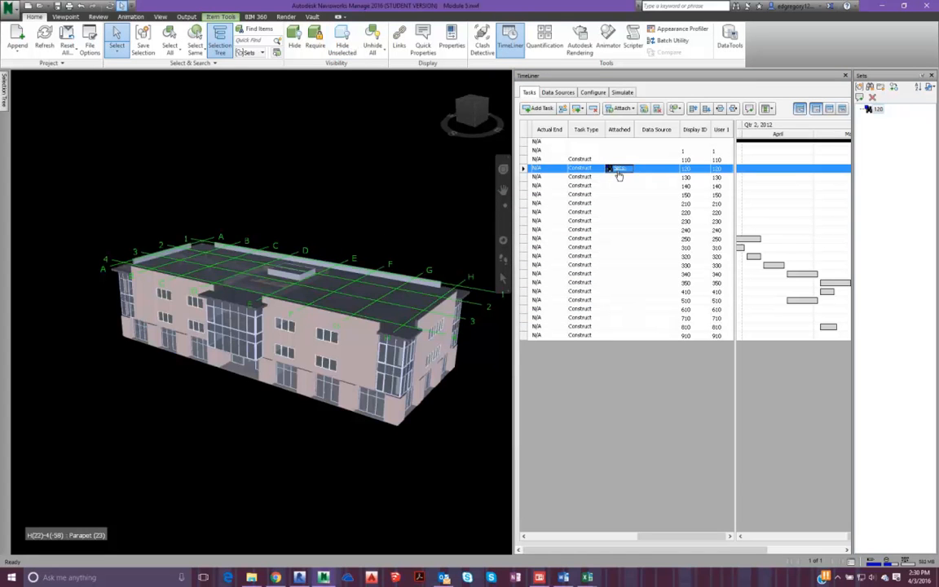
{"action": "left_click", "coordinate": [343, 45]}
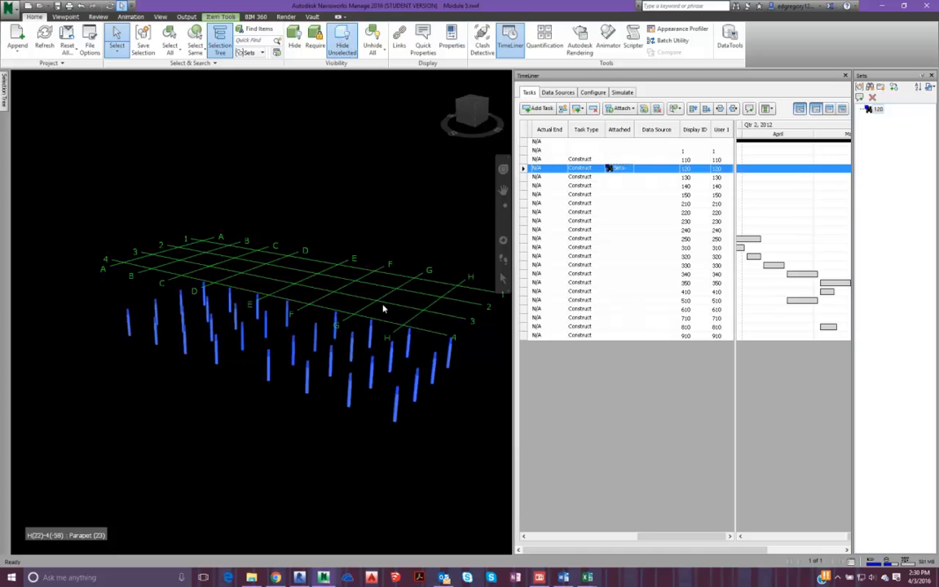
{"action": "left_click", "coordinate": [347, 448]}
{"action": "middle_click_drag", "start_coordinate": [369, 465], "coordinate": [260, 473], "text": "shift"}
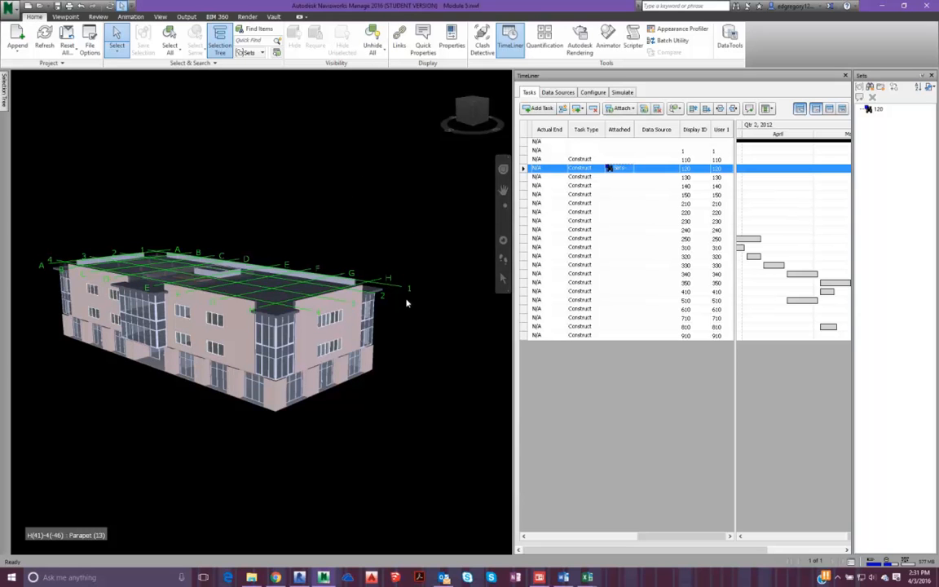
- Switch to the Module 5 Schedule 2 workbook in Excel
{"action": "mouse_move", "coordinate": [589, 578]}
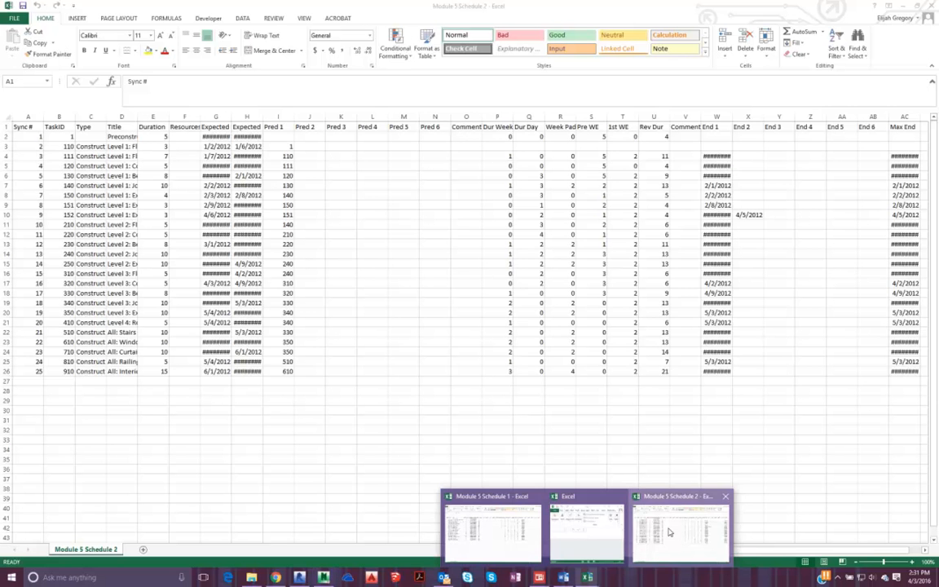
{"action": "left_click", "coordinate": [667, 532]}
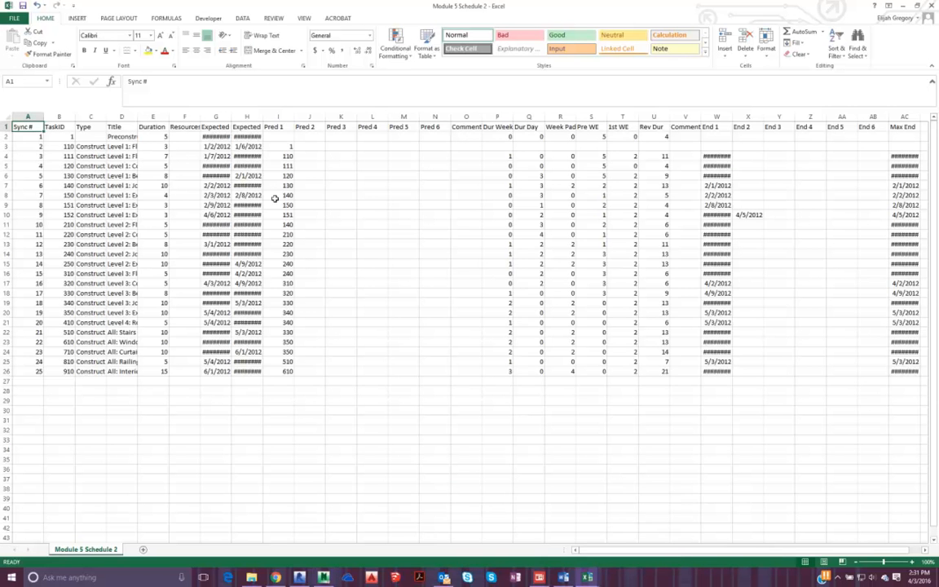
- Fit the Title column to its contents and review the Level 1 exterior wall tasks 150, 151 and 152
{"action": "double_click", "coordinate": [138, 115]}
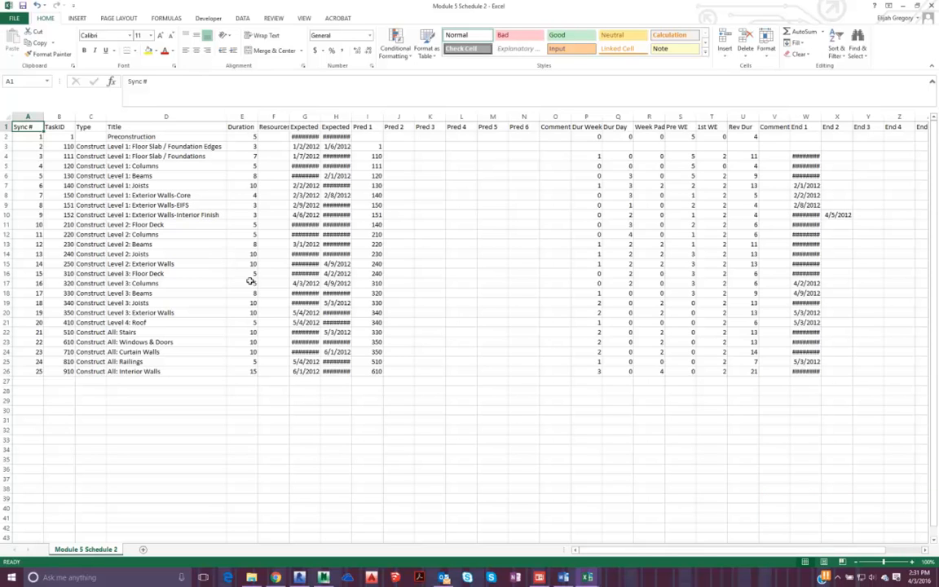
{"action": "left_click", "coordinate": [56, 195]}
{"action": "left_click", "coordinate": [58, 204]}
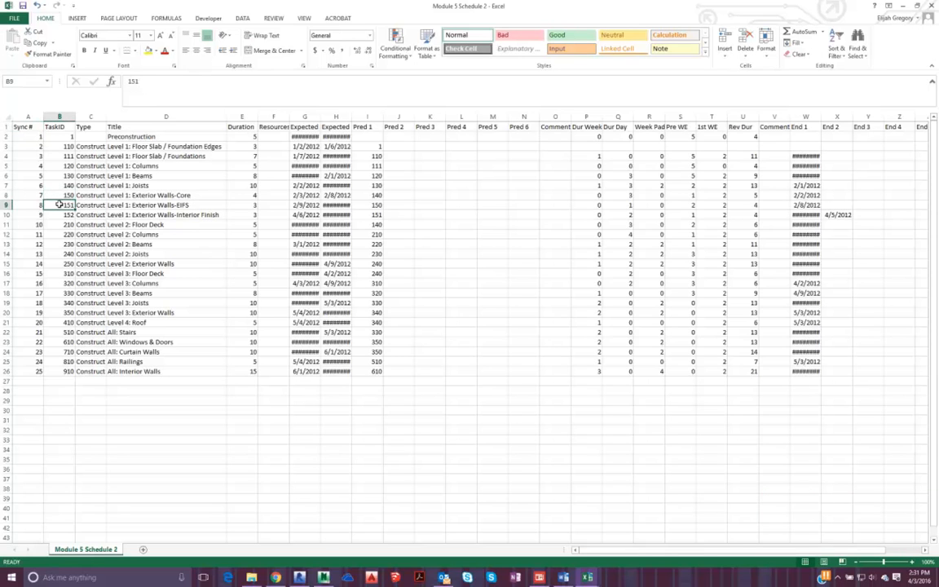
{"action": "left_click", "coordinate": [67, 215]}
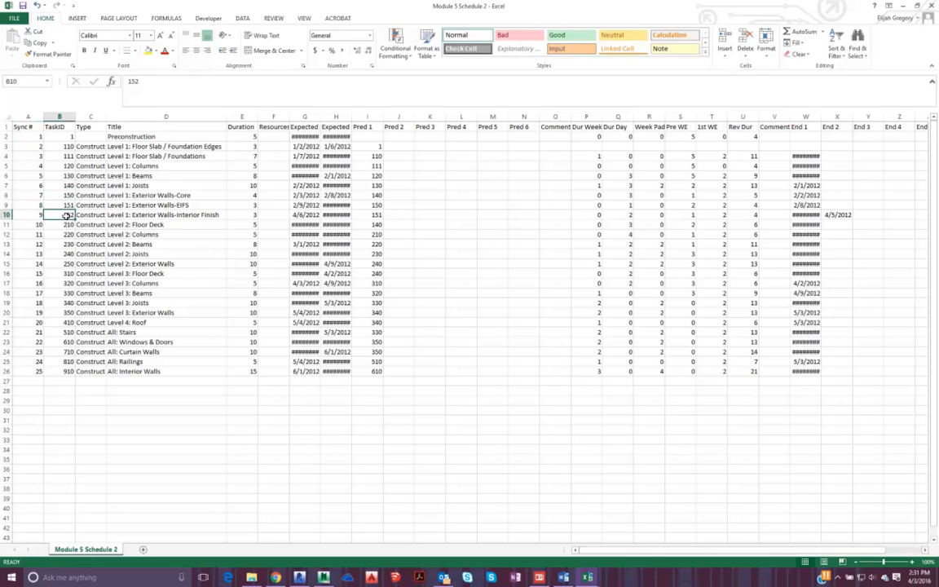
{"action": "left_click", "coordinate": [115, 195]}
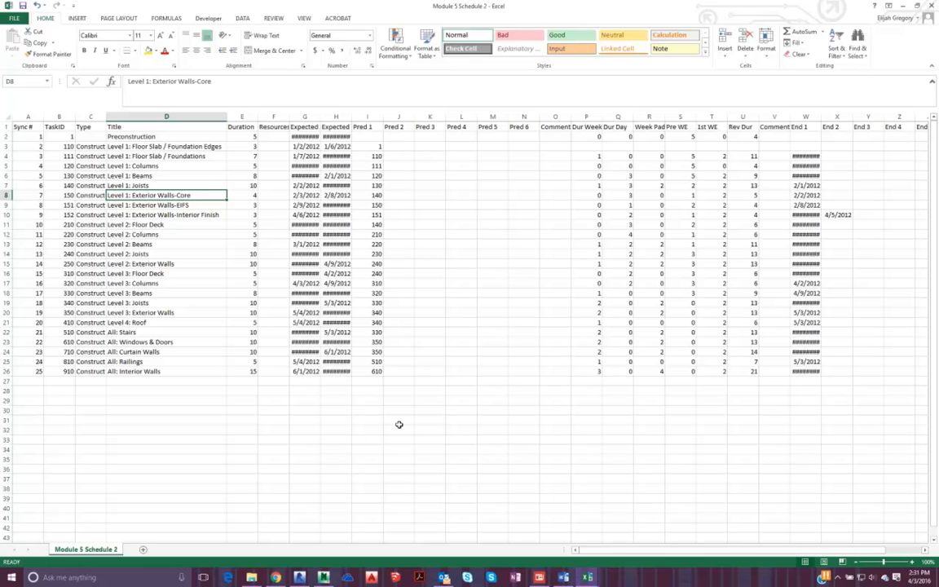
- Switch to Revit, open the Level 1 floor plan and inspect the layered exterior wall near grid intersection A-1
{"action": "left_click", "coordinate": [300, 577]}
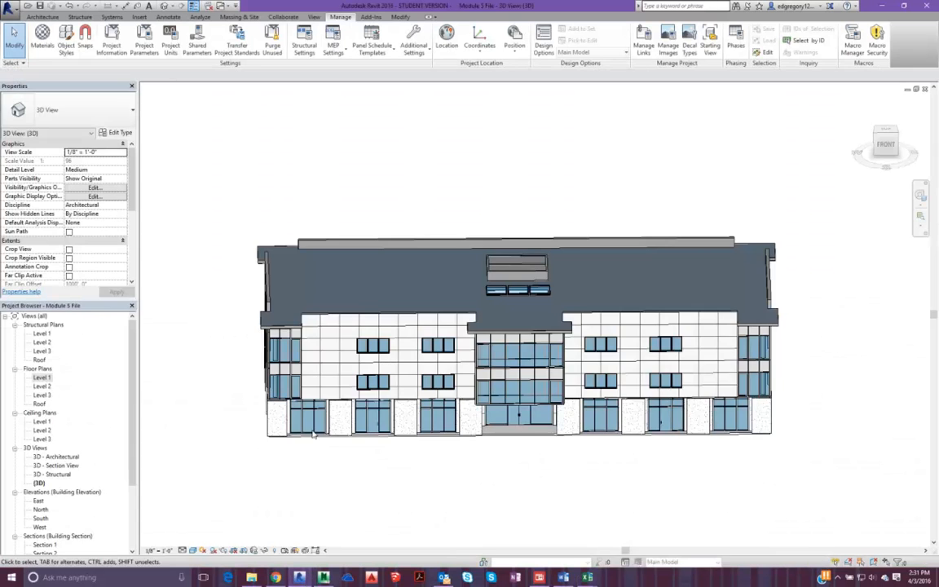
{"action": "double_click", "coordinate": [40, 377]}
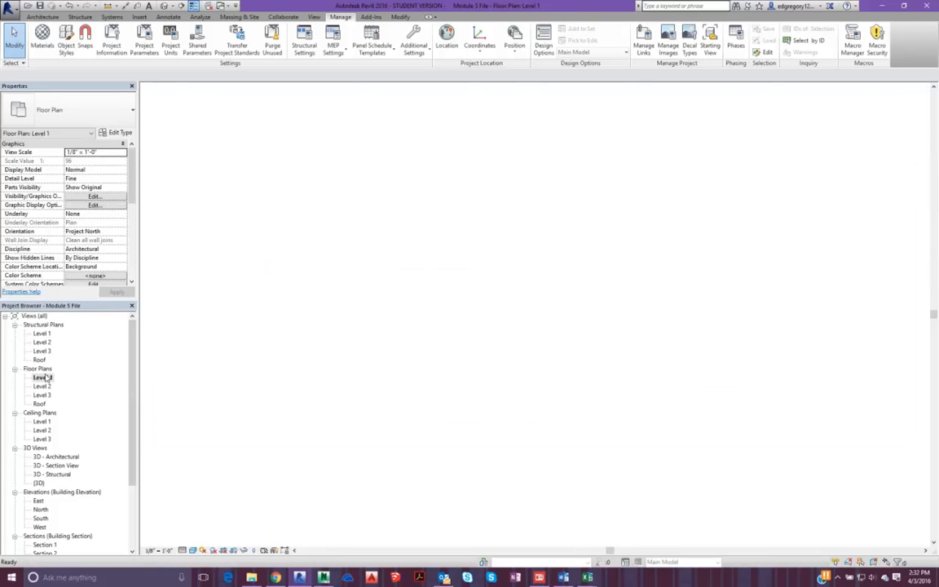
{"action": "scroll", "coordinate": [330, 224], "scroll_direction": "up", "scroll_amount": 3}
{"action": "scroll", "coordinate": [330, 223], "scroll_direction": "up", "scroll_amount": 6}
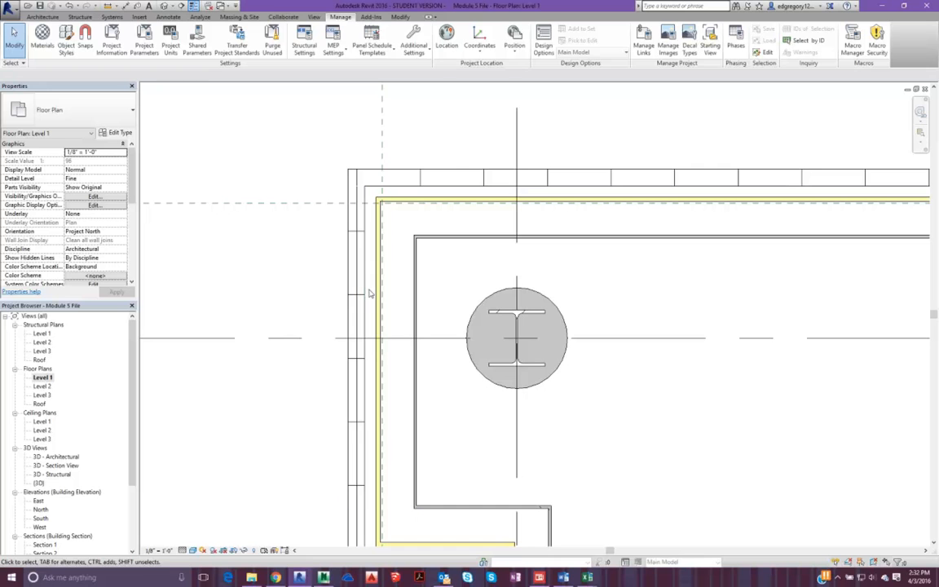
{"action": "left_click", "coordinate": [355, 289]}
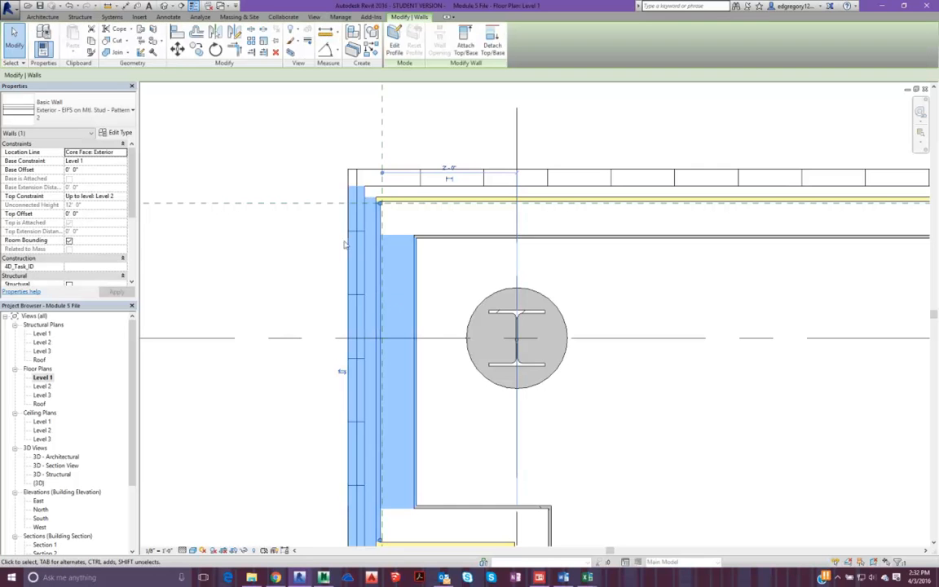
{"action": "left_click", "coordinate": [300, 266]}
- Select the whole Level 1 plan and filter the selection down to the Walls category only
{"action": "scroll", "coordinate": [299, 266], "scroll_direction": "down", "scroll_amount": 5}
{"action": "scroll", "coordinate": [300, 267], "scroll_direction": "down", "scroll_amount": 5}
{"action": "middle_click_drag", "start_coordinate": [269, 287], "coordinate": [265, 281]}
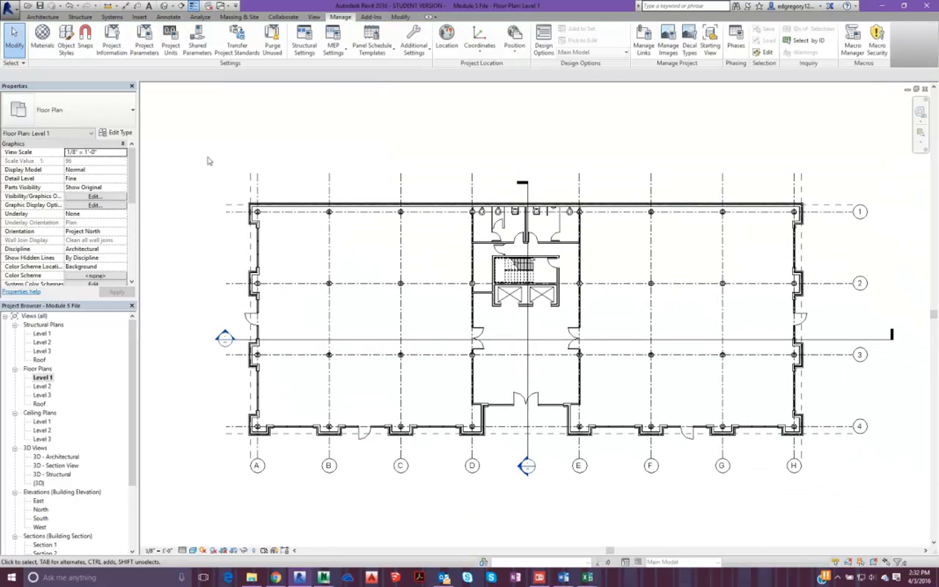
{"action": "left_click_drag", "start_coordinate": [215, 159], "coordinate": [828, 463]}
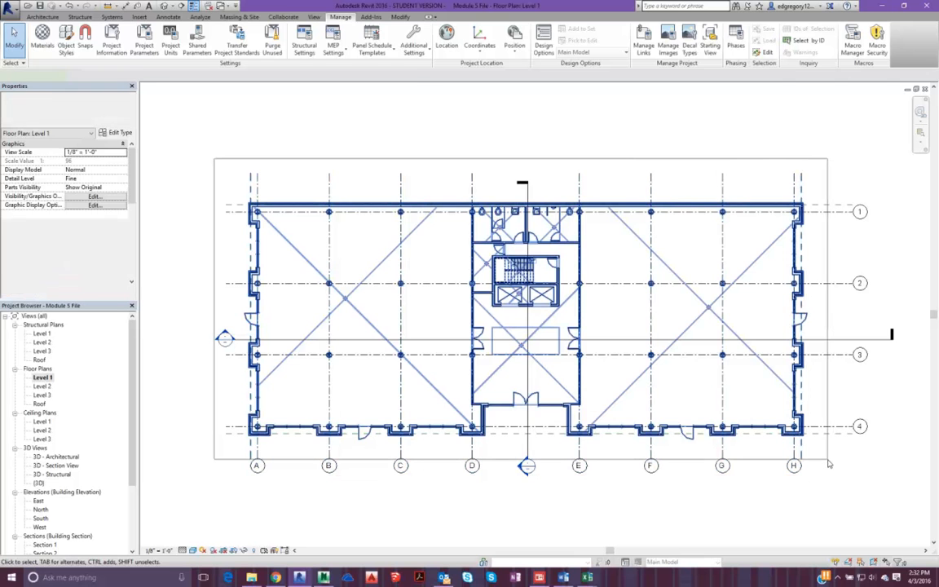
{"action": "left_click", "coordinate": [395, 49]}
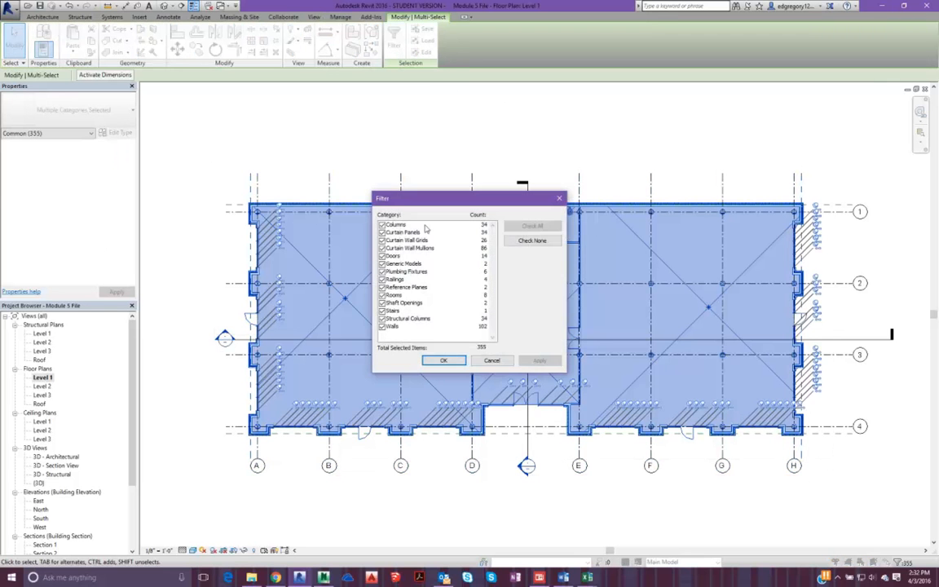
{"action": "left_click", "coordinate": [532, 240]}
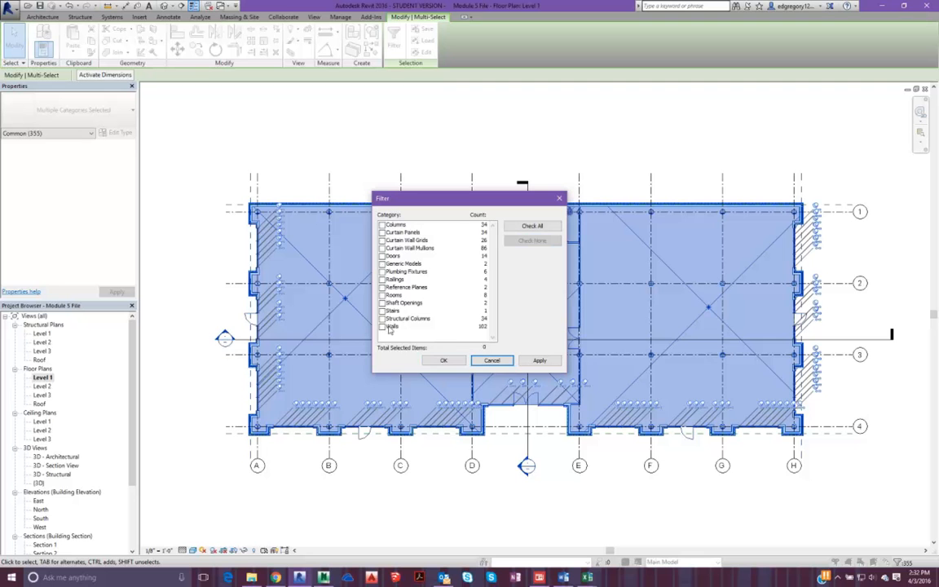
{"action": "left_click", "coordinate": [389, 327]}
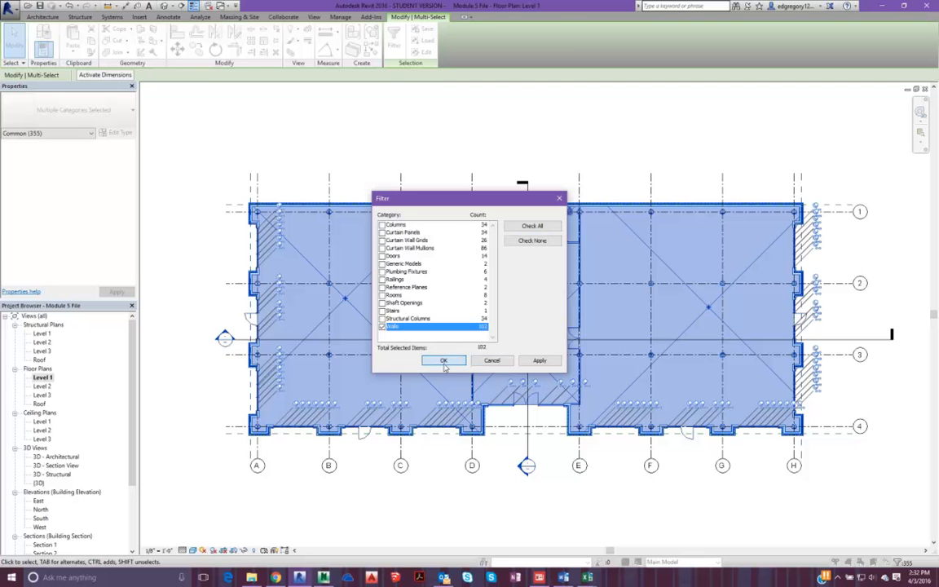
{"action": "left_click", "coordinate": [444, 361]}
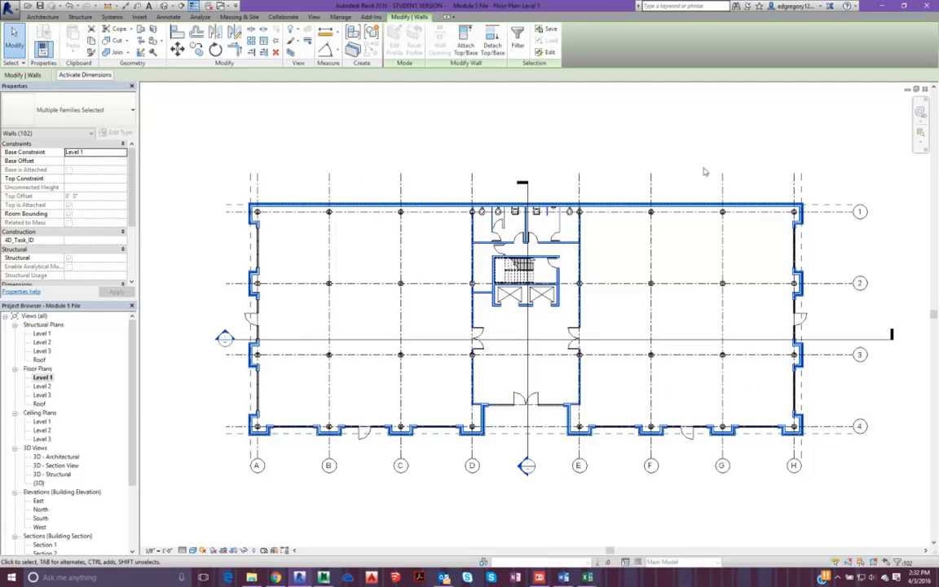
- Create parts from the selected Level 1 walls and clear the selection
{"action": "left_click", "coordinate": [352, 51]}
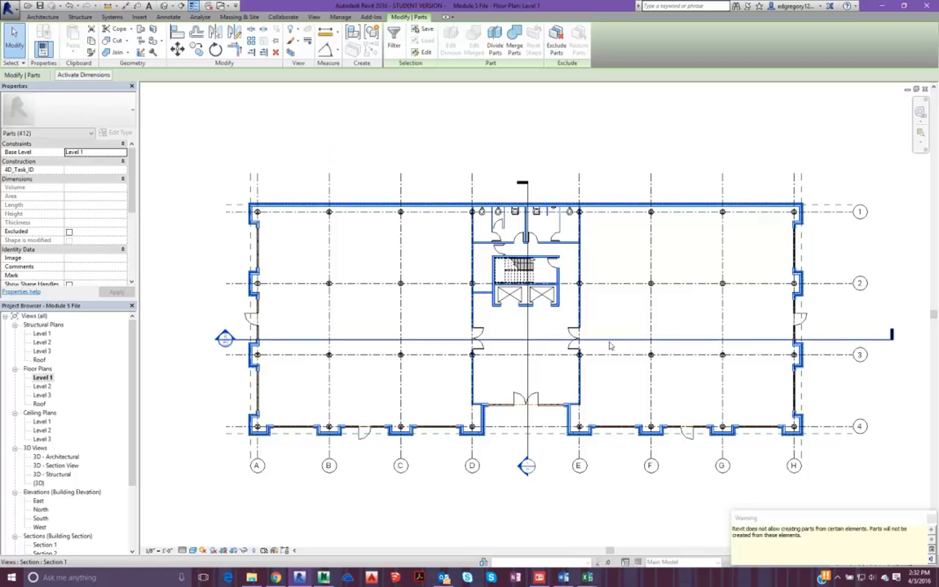
{"action": "left_click", "coordinate": [931, 518]}
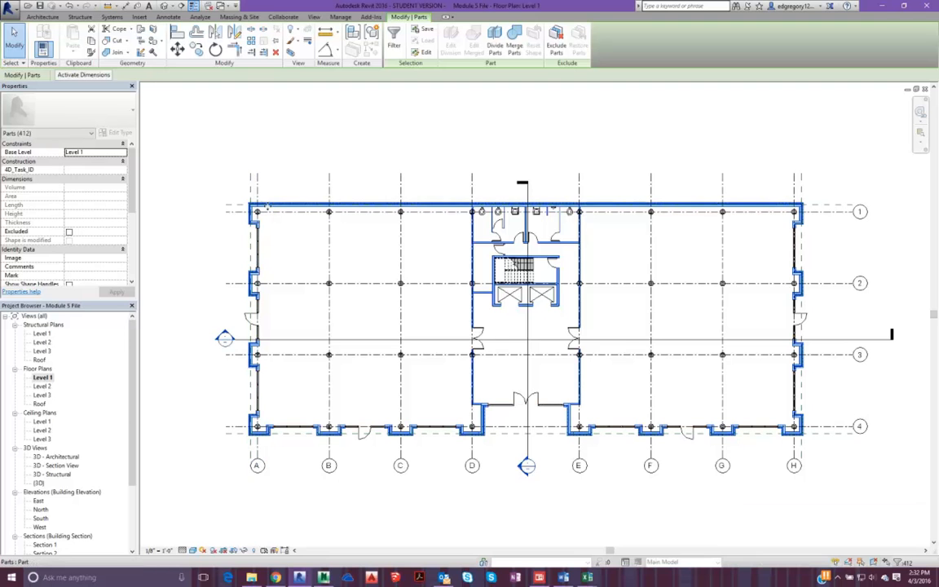
{"action": "left_click", "coordinate": [293, 188]}
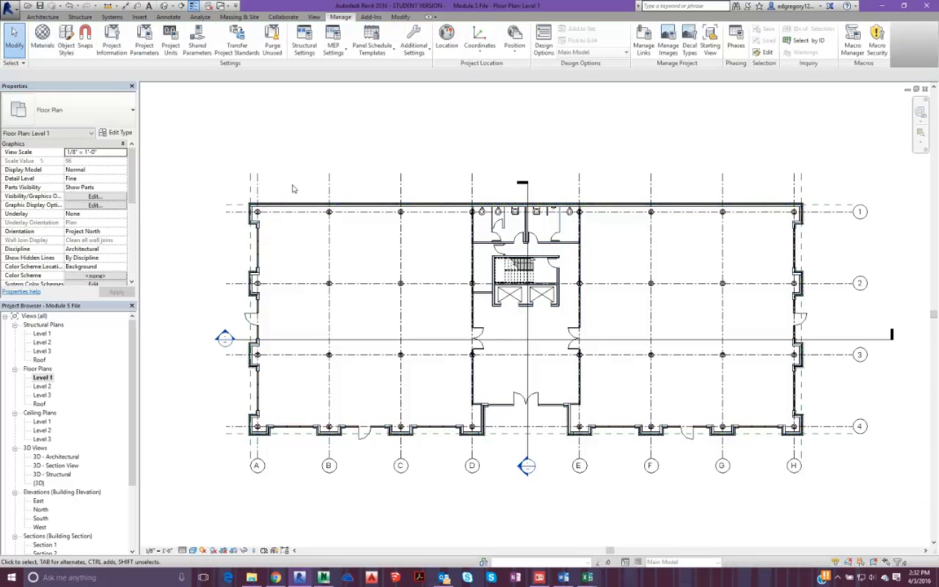
- Examine the exterior wall's separate parts near grid intersection A-1 by selecting its adjoining core parts, and clear the selection
{"action": "scroll", "coordinate": [293, 189], "scroll_direction": "up", "scroll_amount": 8}
{"action": "middle_click_drag", "start_coordinate": [212, 222], "coordinate": [298, 227]}
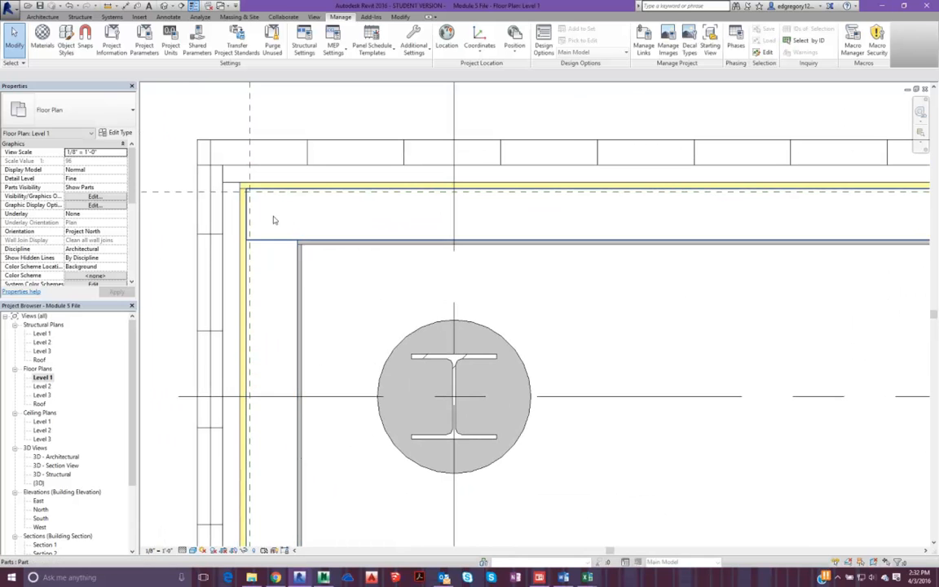
{"action": "scroll", "coordinate": [322, 114], "scroll_direction": "down", "scroll_amount": 6}
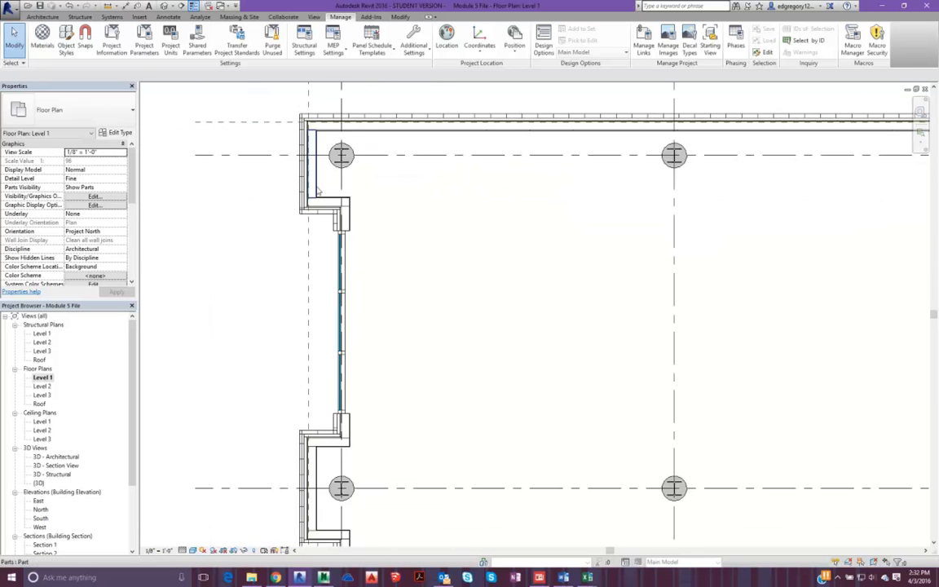
{"action": "scroll", "coordinate": [319, 179], "scroll_direction": "up", "scroll_amount": 5}
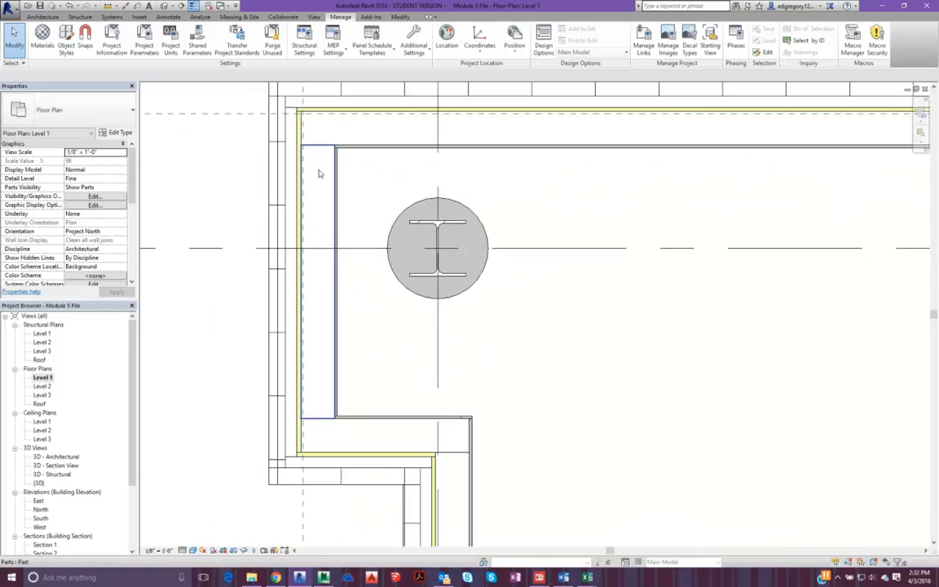
{"action": "scroll", "coordinate": [320, 173], "scroll_direction": "up", "scroll_amount": 1}
{"action": "left_click", "coordinate": [319, 174]}
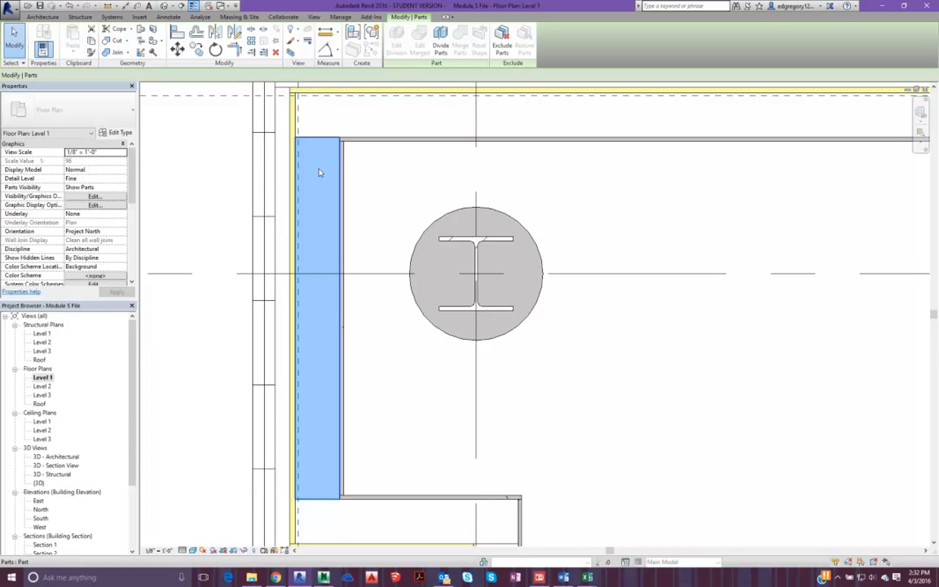
{"action": "left_click", "coordinate": [319, 114], "text": "ctrl"}
{"action": "left_click", "coordinate": [393, 519], "text": "ctrl"}
{"action": "middle_click_drag", "start_coordinate": [433, 486], "coordinate": [458, 317]}
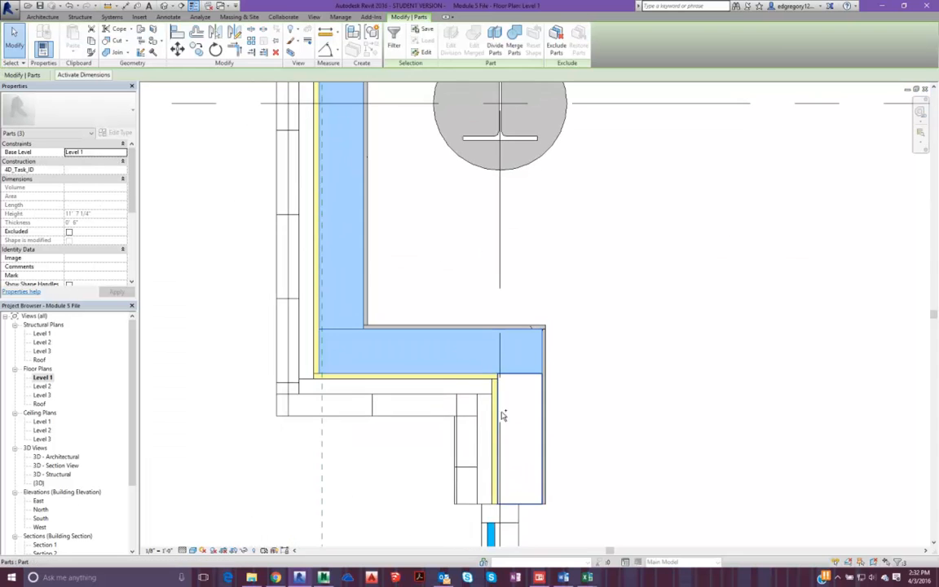
{"action": "left_click", "coordinate": [503, 412], "text": "ctrl"}
{"action": "left_click", "coordinate": [183, 311]}
{"action": "scroll", "coordinate": [184, 311], "scroll_direction": "down", "scroll_amount": 3}
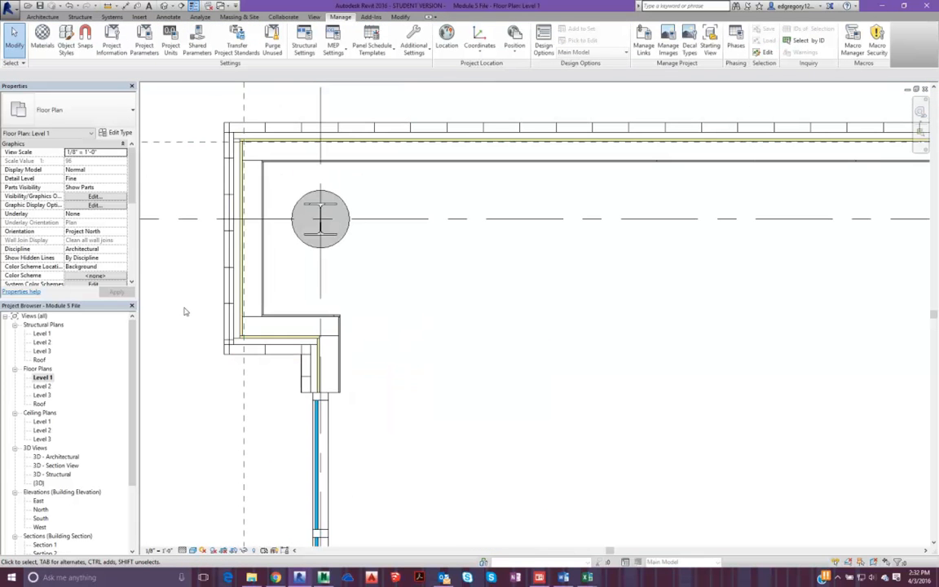
- Create a view filter named Wall Core from the Level 1 plan's visibility/graphics overrides
{"action": "left_click", "coordinate": [103, 197]}
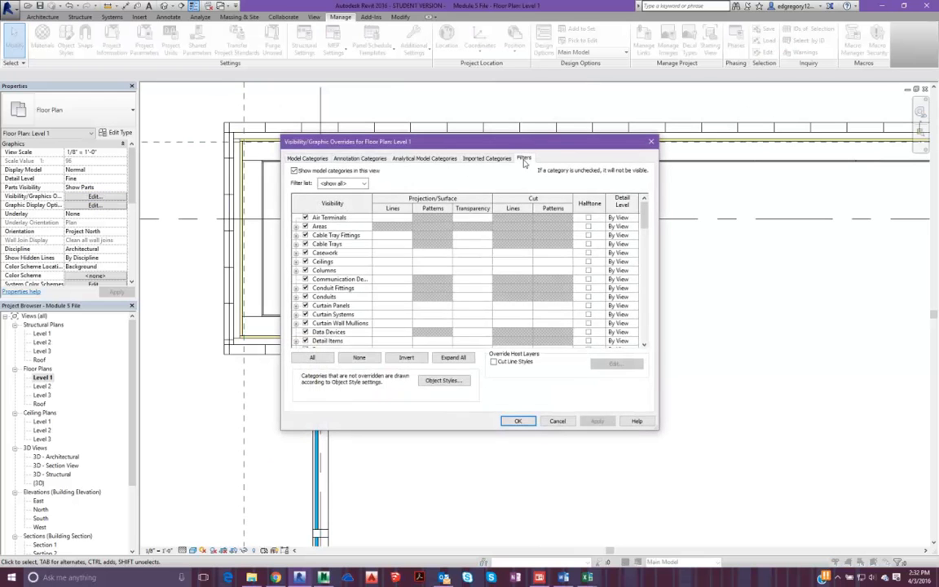
{"action": "left_click", "coordinate": [523, 159]}
{"action": "left_click", "coordinate": [310, 340]}
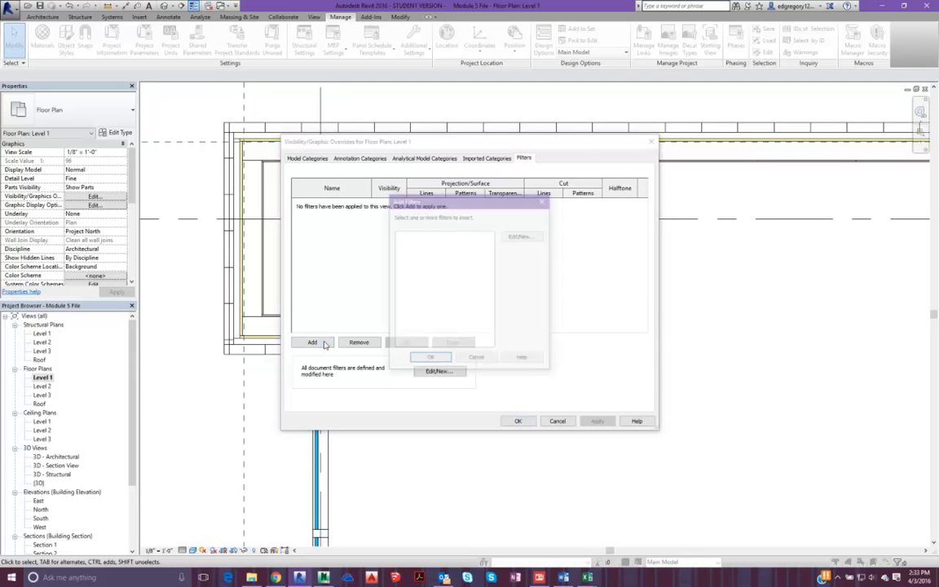
{"action": "left_click", "coordinate": [523, 235]}
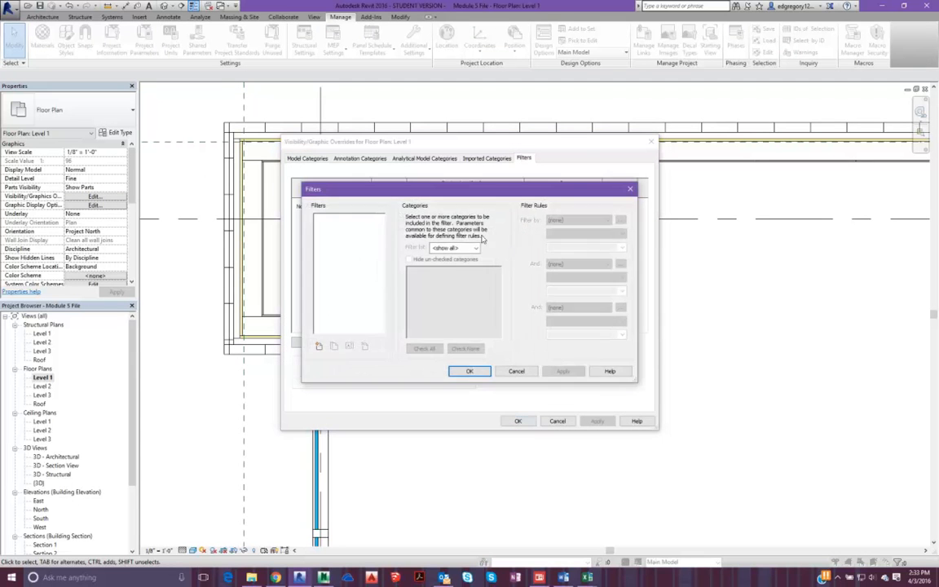
{"action": "left_click", "coordinate": [474, 248]}
{"action": "left_click", "coordinate": [474, 249]}
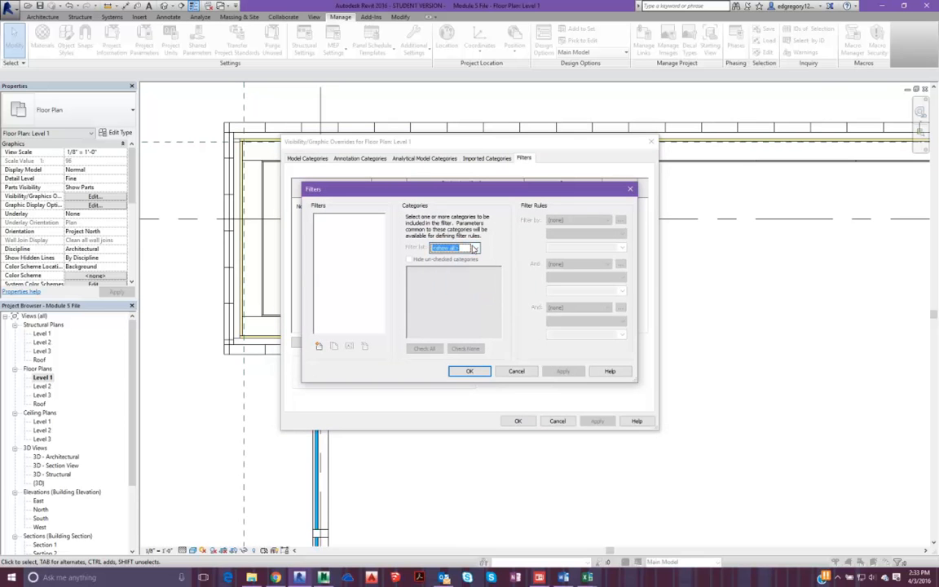
{"action": "left_click", "coordinate": [320, 347]}
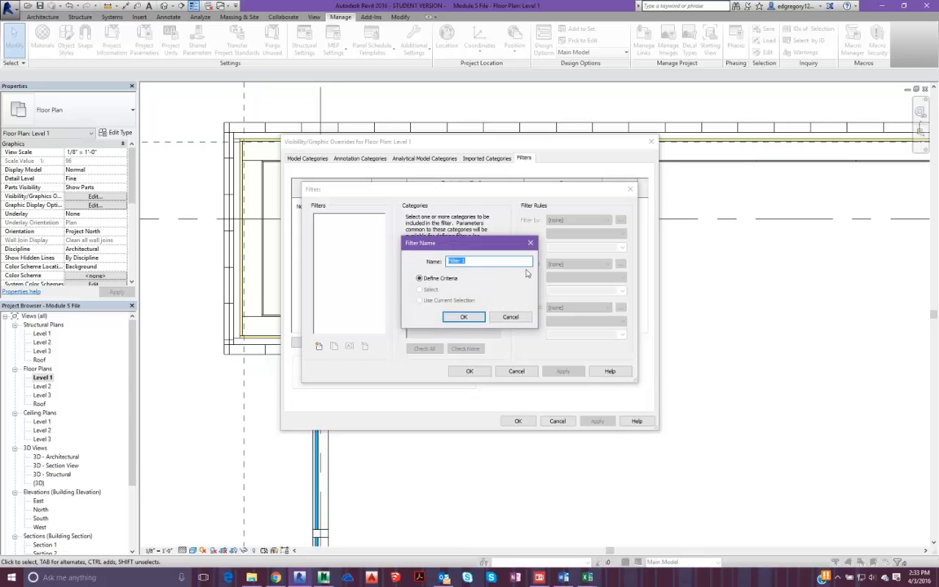
{"action": "type", "text": "Wall Core"}
{"action": "key", "text": "Return"}
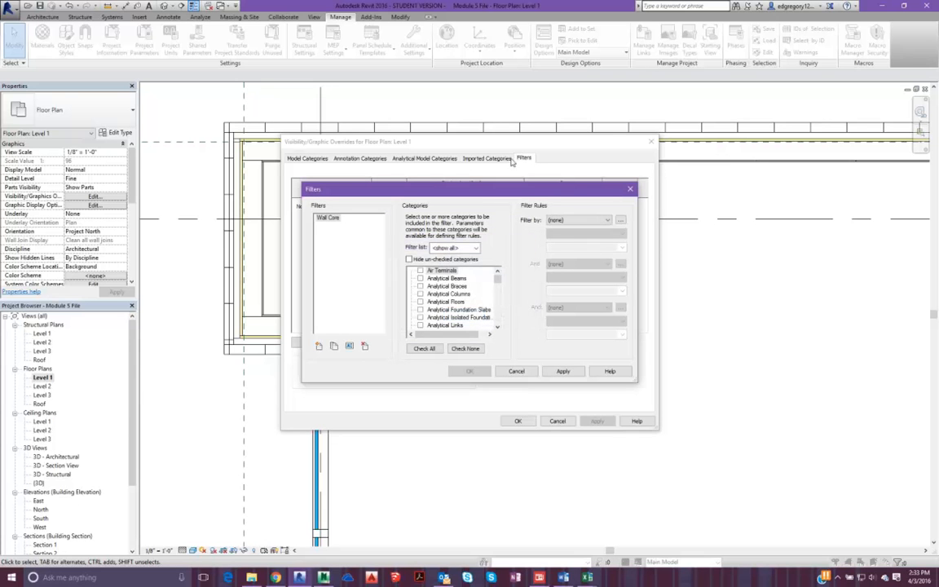
- Assign the Parts category to the Wall Core filter
{"action": "left_click", "coordinate": [320, 348]}
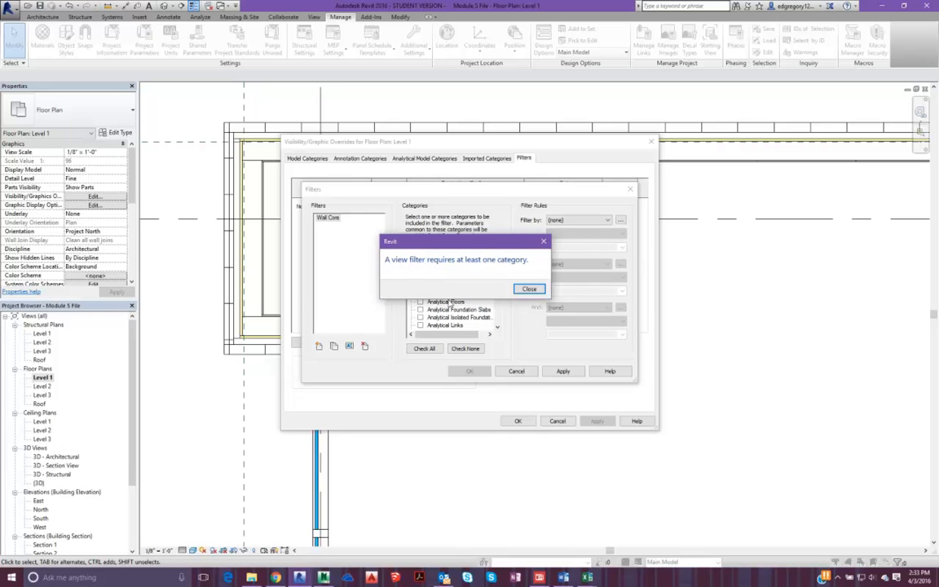
{"action": "left_click", "coordinate": [529, 289]}
{"action": "left_click", "coordinate": [332, 220]}
{"action": "left_click_drag", "start_coordinate": [497, 279], "coordinate": [494, 306]}
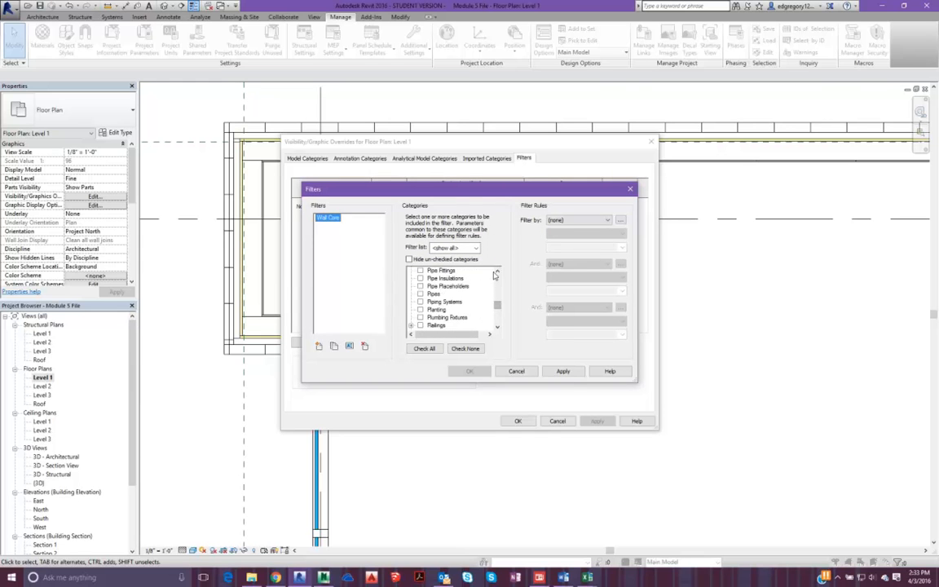
{"action": "left_click", "coordinate": [497, 270]}
{"action": "left_click", "coordinate": [497, 271]}
{"action": "left_click", "coordinate": [497, 270]}
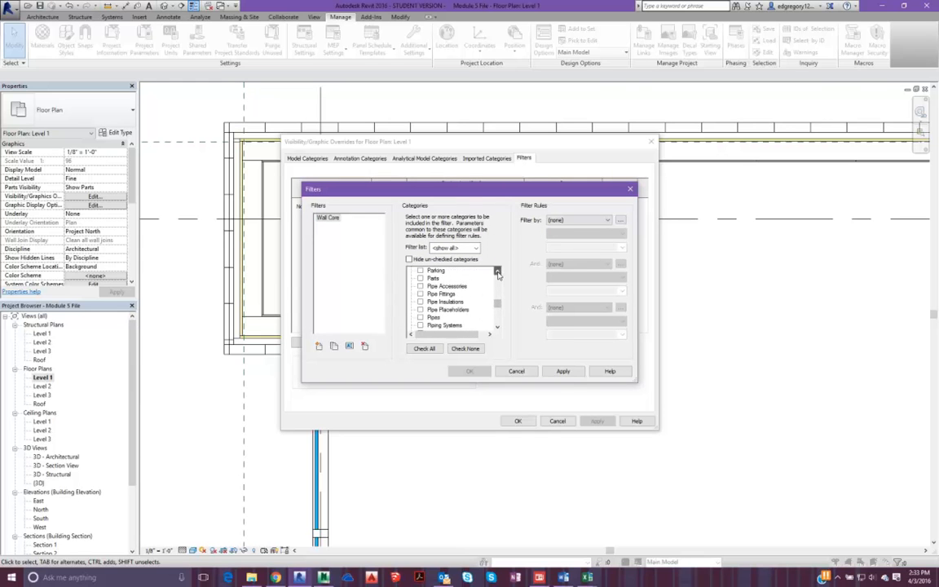
{"action": "left_click", "coordinate": [420, 278]}
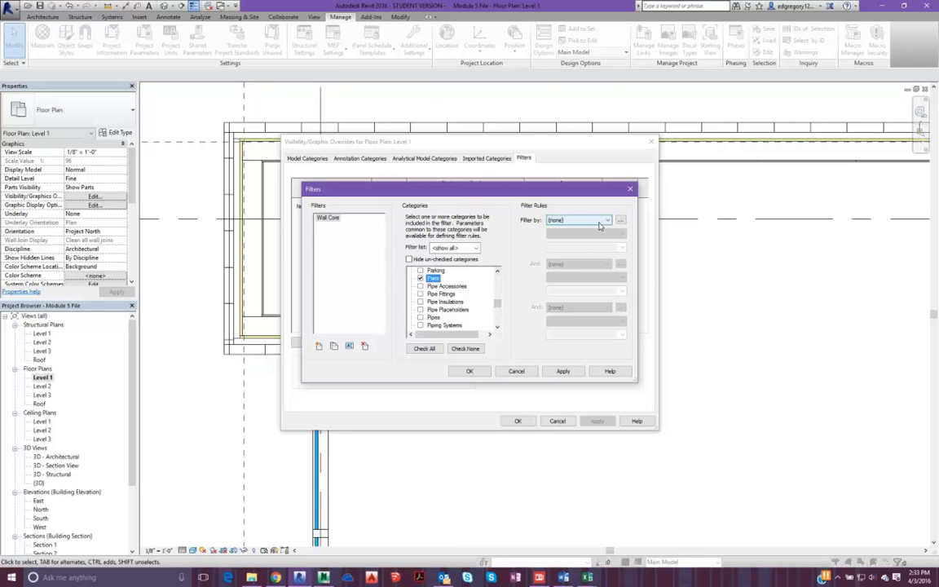
- Set the Wall Core filter's rule to Material equals Metal - Stud Layer, apply it and close the visibility/graphics overrides
{"action": "left_click", "coordinate": [599, 222]}
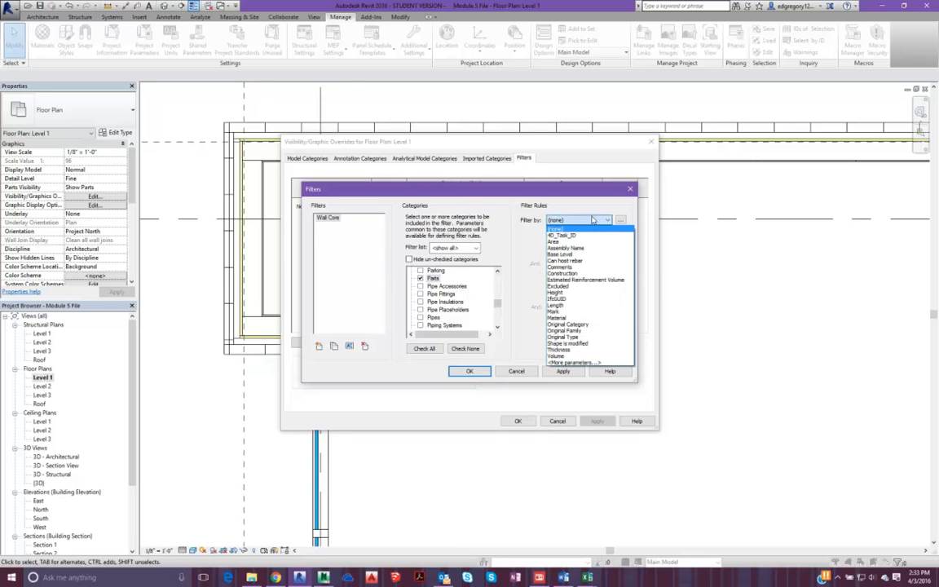
{"action": "left_click", "coordinate": [598, 319]}
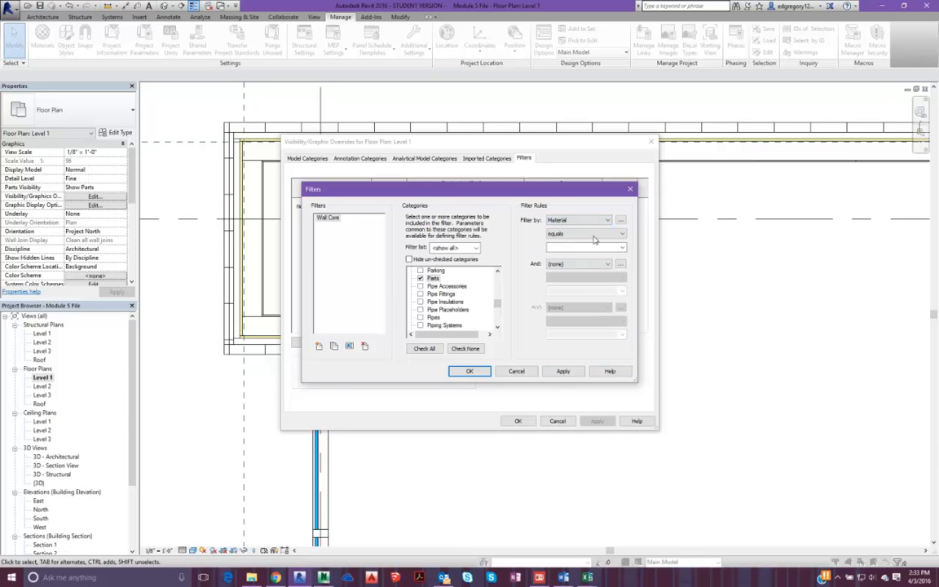
{"action": "left_click", "coordinate": [622, 248]}
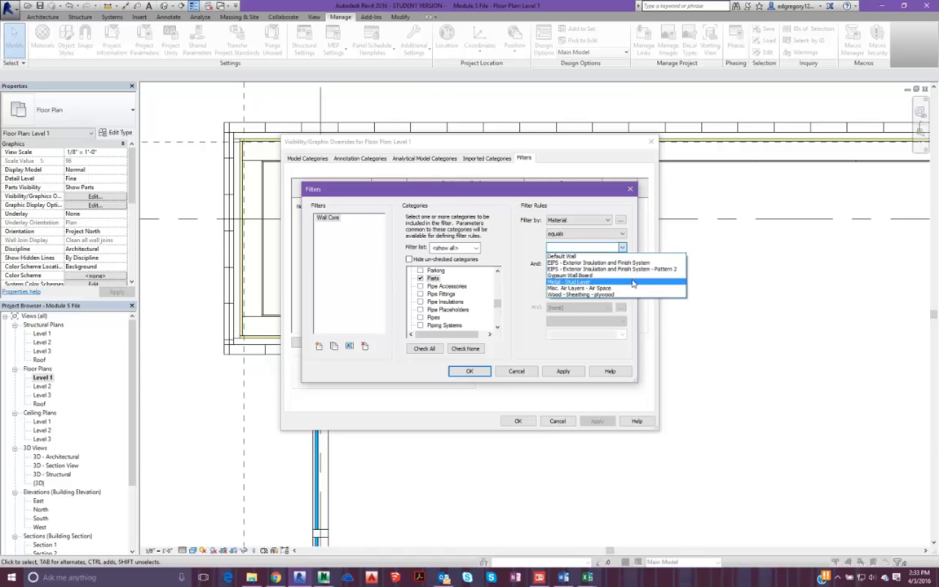
{"action": "left_click", "coordinate": [632, 283]}
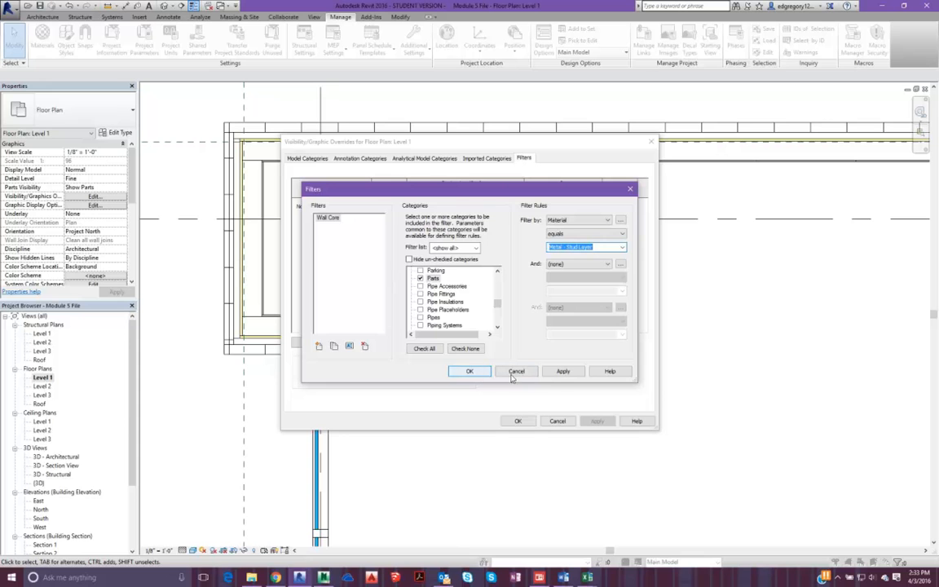
{"action": "left_click", "coordinate": [563, 371]}
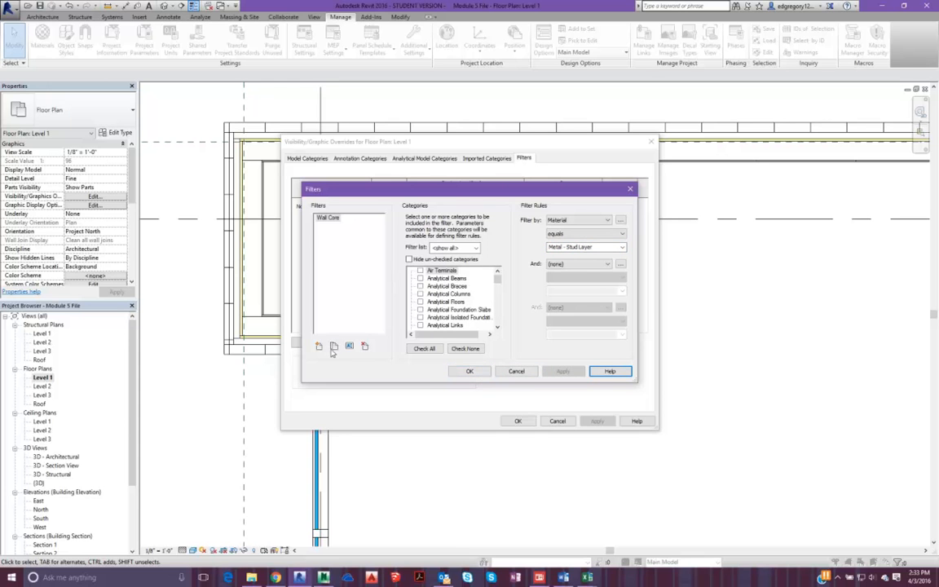
{"action": "left_click", "coordinate": [473, 373]}
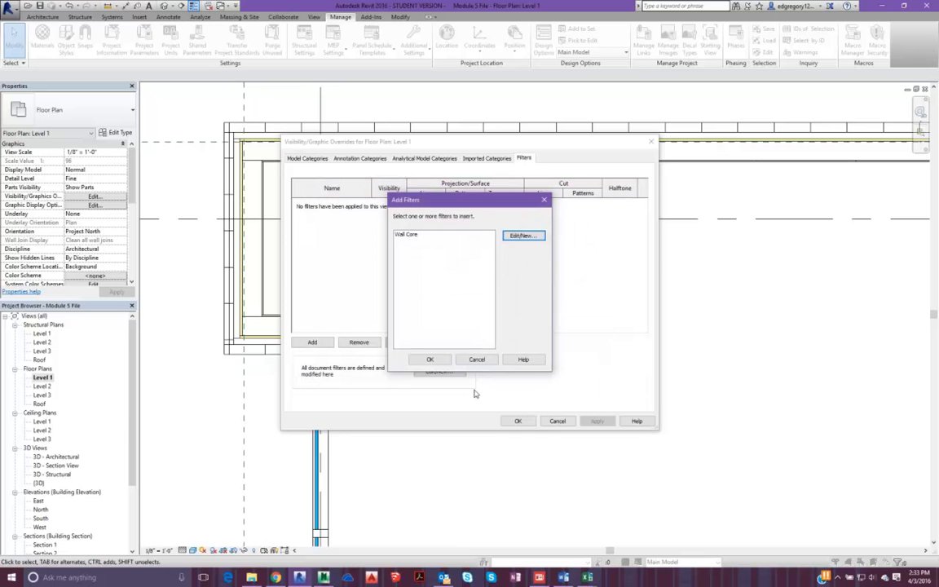
{"action": "left_click", "coordinate": [427, 360]}
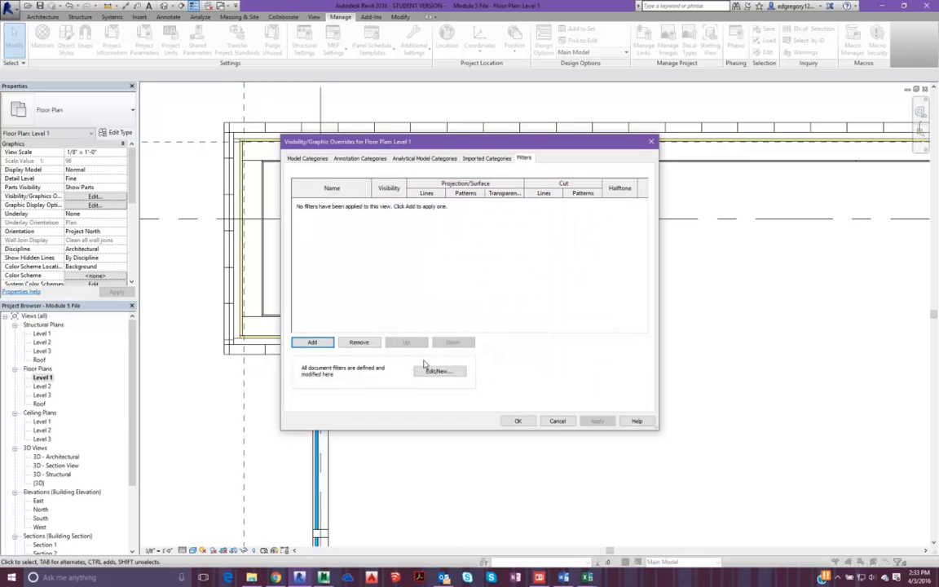
{"action": "left_click", "coordinate": [518, 422]}
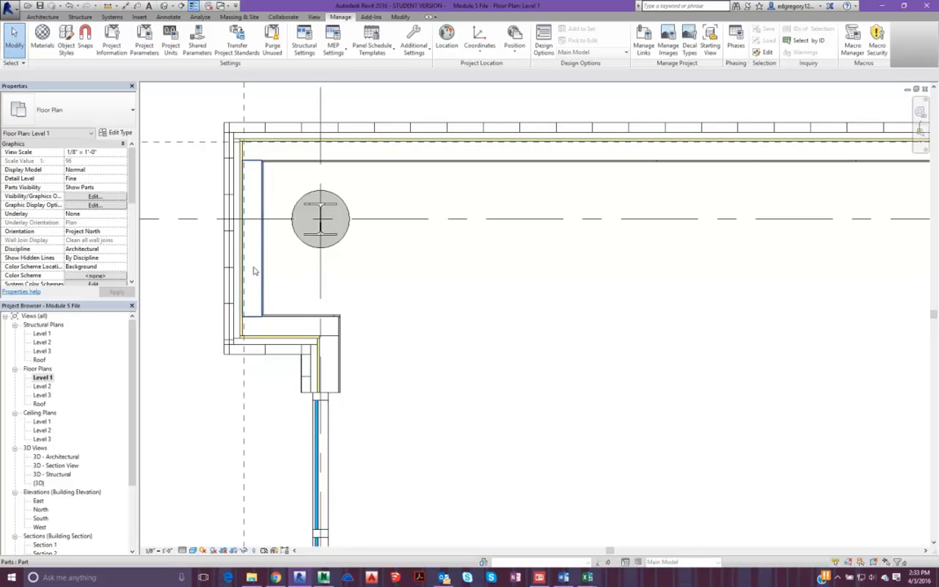
- Examine the material property of the core, sheathing, air space and exterior finish parts at the exterior wall corner, and clear the selection
{"action": "left_click", "coordinate": [218, 258]}
{"action": "scroll", "coordinate": [232, 171], "scroll_direction": "up", "scroll_amount": 5}
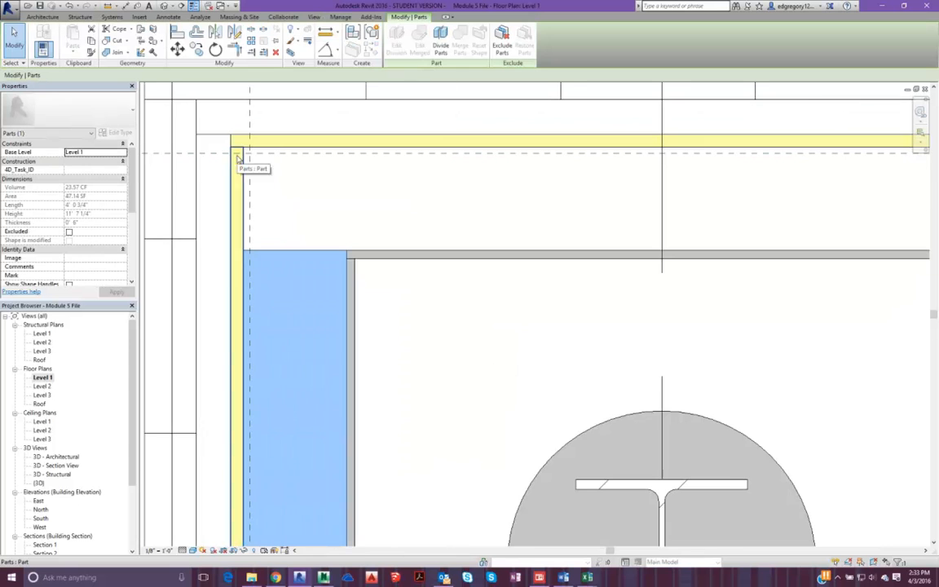
{"action": "left_click", "coordinate": [236, 170]}
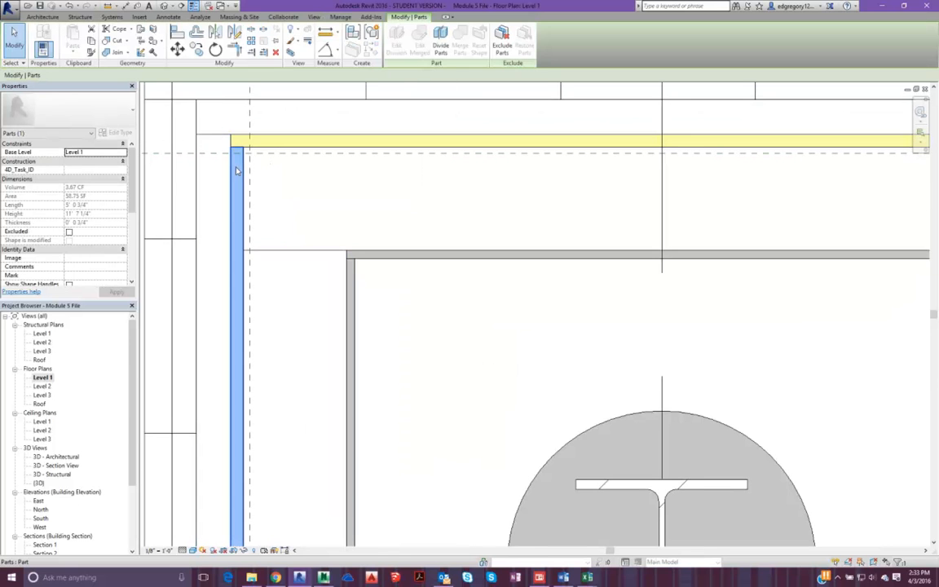
{"action": "middle_click_drag", "start_coordinate": [251, 177], "coordinate": [307, 184]}
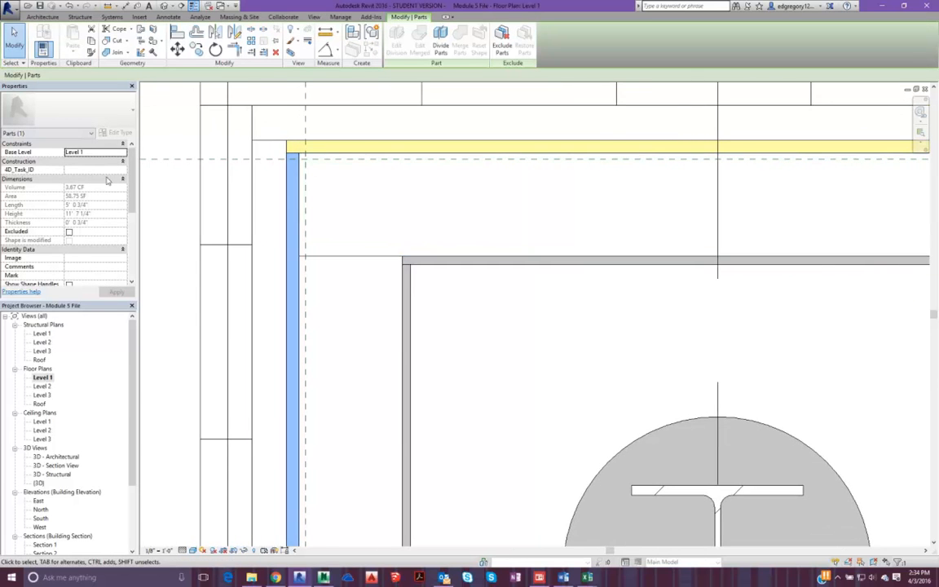
{"action": "scroll", "coordinate": [115, 207], "scroll_direction": "down", "scroll_amount": 3}
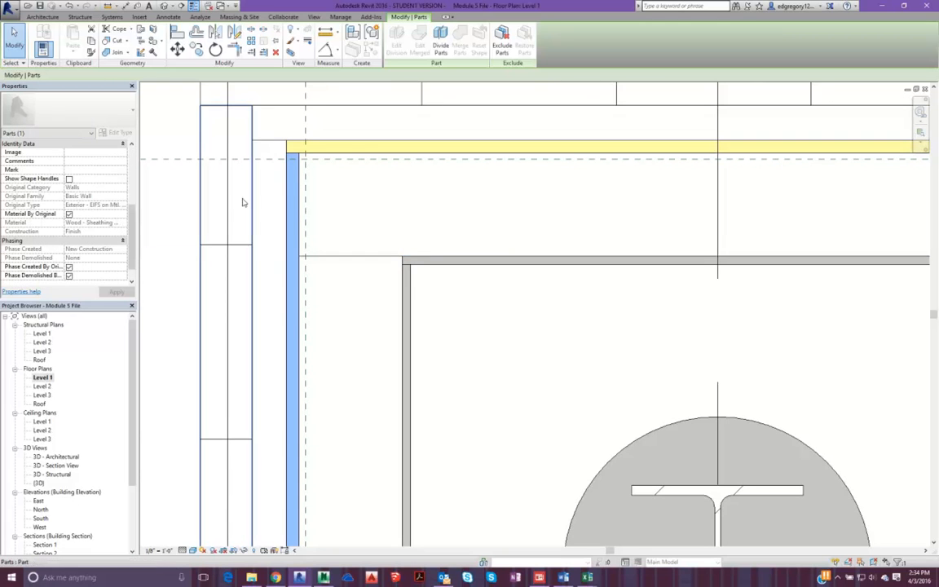
{"action": "left_click", "coordinate": [272, 193]}
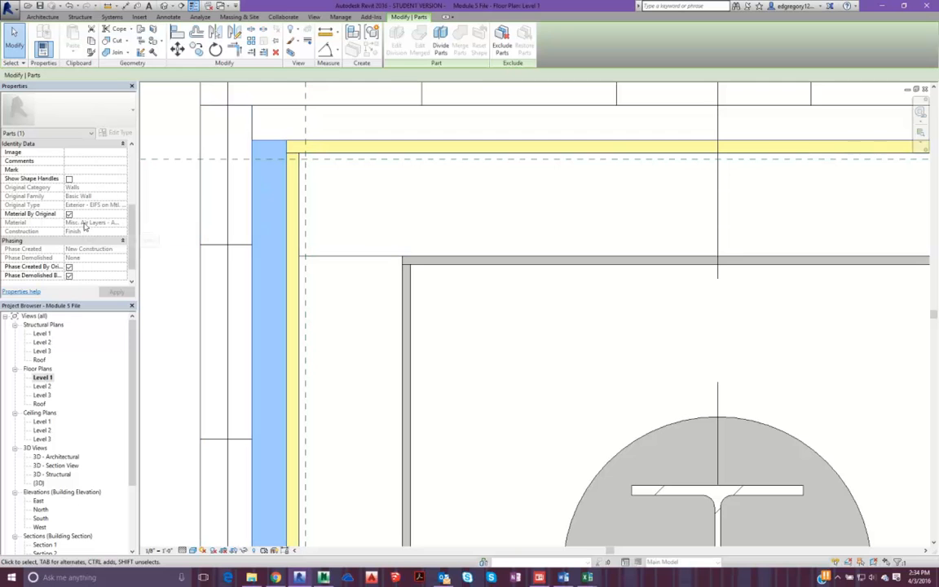
{"action": "left_click", "coordinate": [239, 179]}
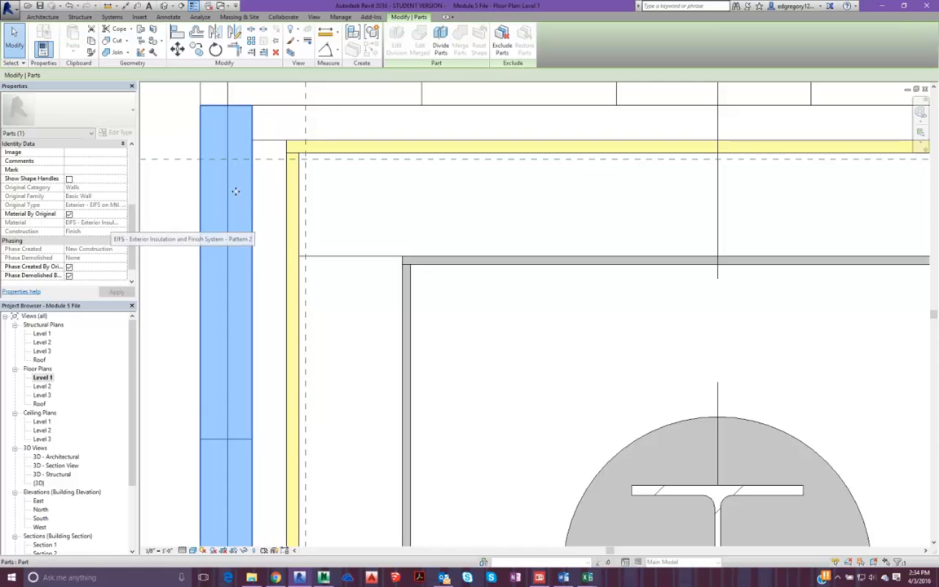
{"action": "scroll", "coordinate": [219, 190], "scroll_direction": "down", "scroll_amount": 2}
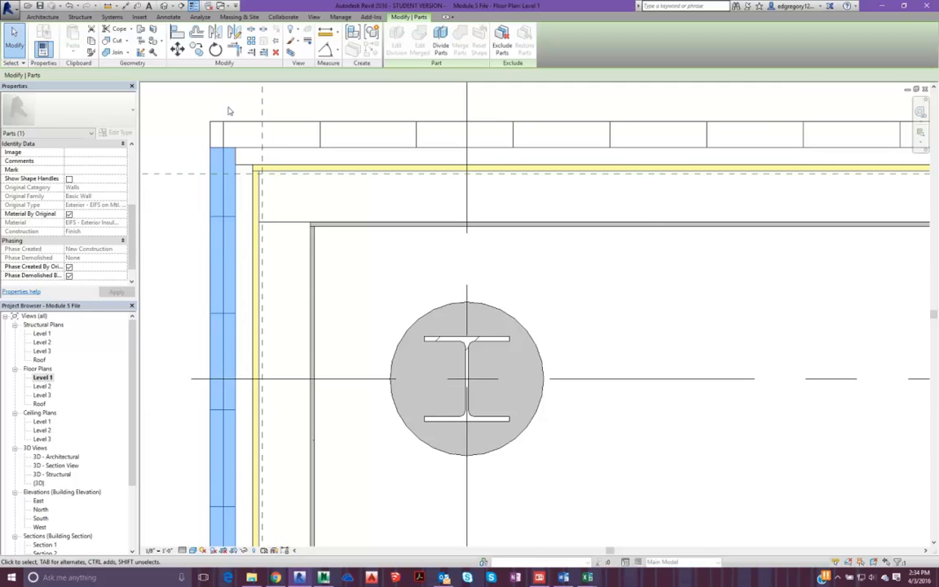
{"action": "left_click", "coordinate": [164, 209]}
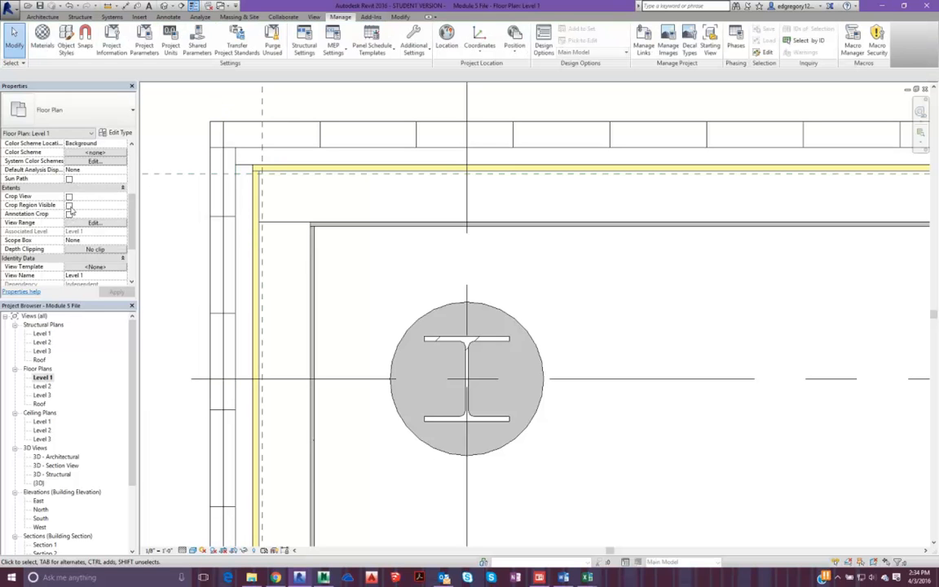
- Add the Wall Core filter to the Level 1 floor plan's visibility/graphics overrides
{"action": "scroll", "coordinate": [96, 209], "scroll_direction": "up", "scroll_amount": 5}
{"action": "left_click", "coordinate": [95, 197]}
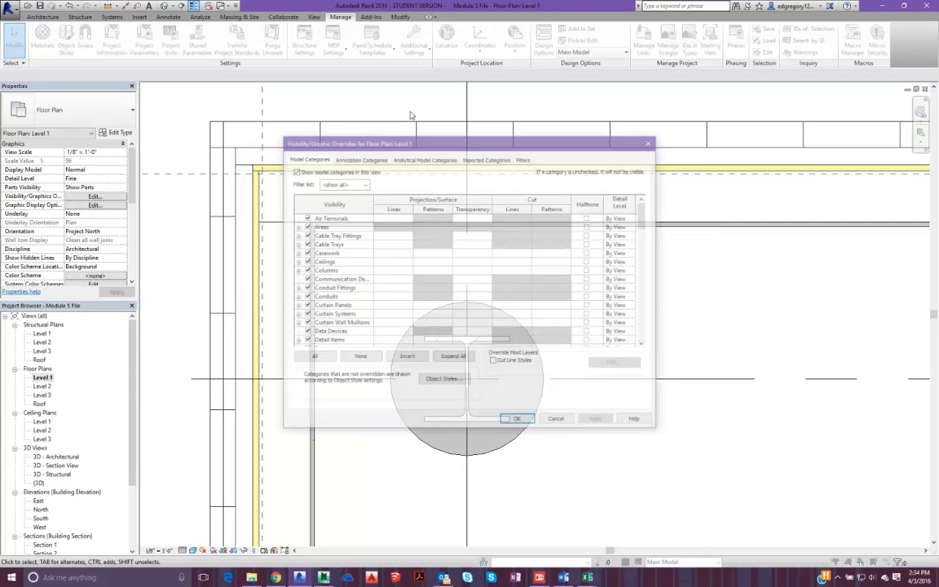
{"action": "left_click", "coordinate": [523, 157]}
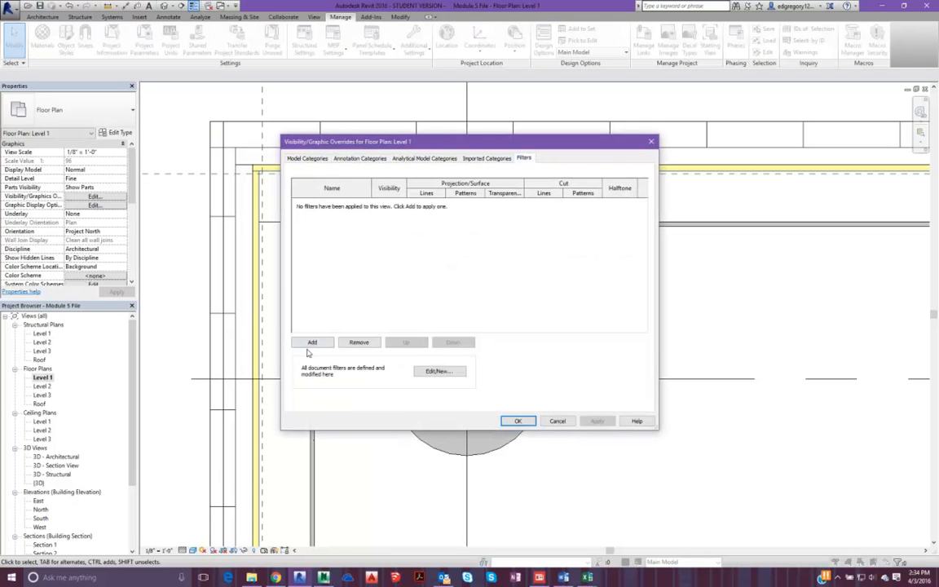
{"action": "left_click", "coordinate": [312, 342]}
{"action": "left_click", "coordinate": [408, 235]}
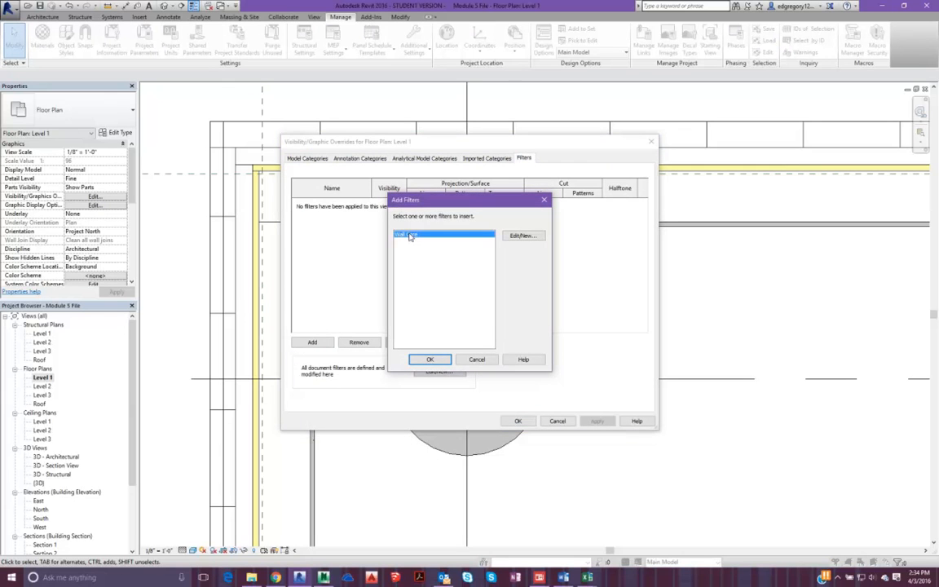
{"action": "left_click", "coordinate": [432, 359]}
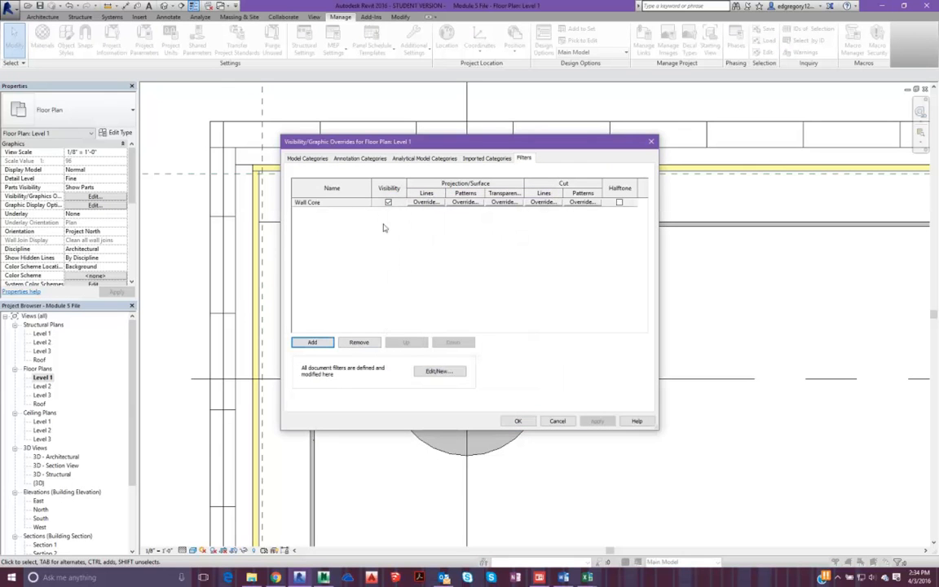
- Create a view filter named Wall Exterior and assign the Parts category to it
{"action": "left_click", "coordinate": [443, 371]}
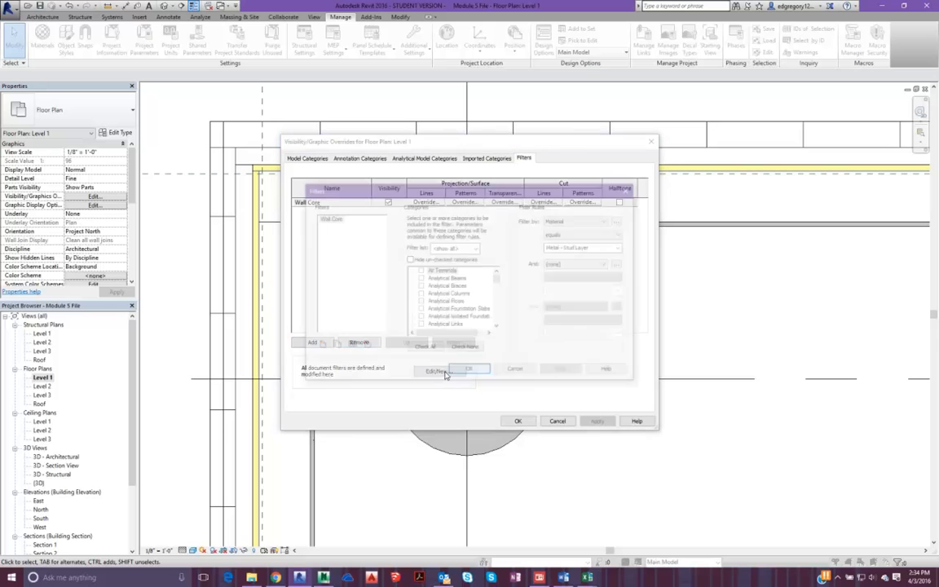
{"action": "left_click", "coordinate": [319, 346]}
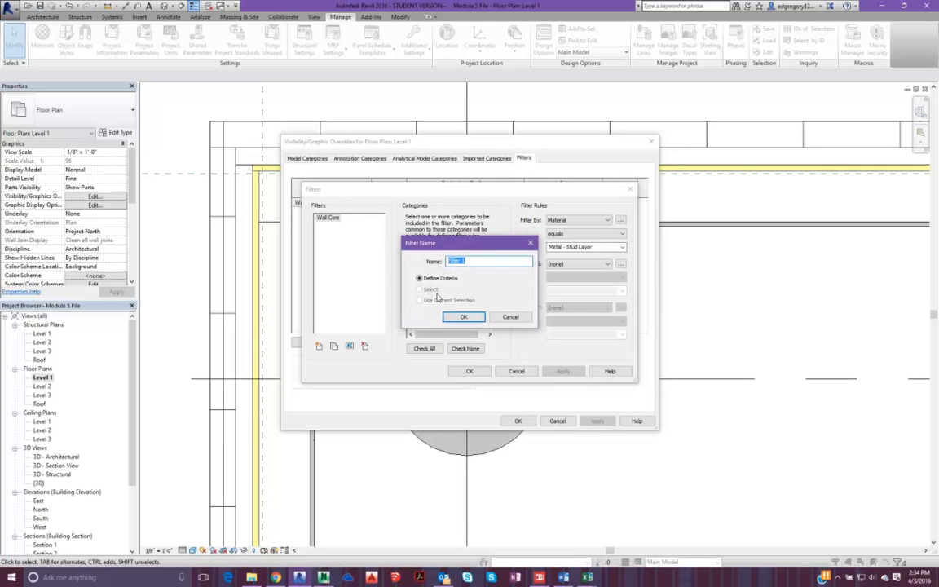
{"action": "type", "text": "Wall"}
{"action": "left_click", "coordinate": [456, 316]}
{"action": "scroll", "coordinate": [447, 290], "scroll_direction": "down", "scroll_amount": 5}
{"action": "scroll", "coordinate": [447, 290], "scroll_direction": "down", "scroll_amount": 6}
{"action": "scroll", "coordinate": [425, 303], "scroll_direction": "down", "scroll_amount": 5}
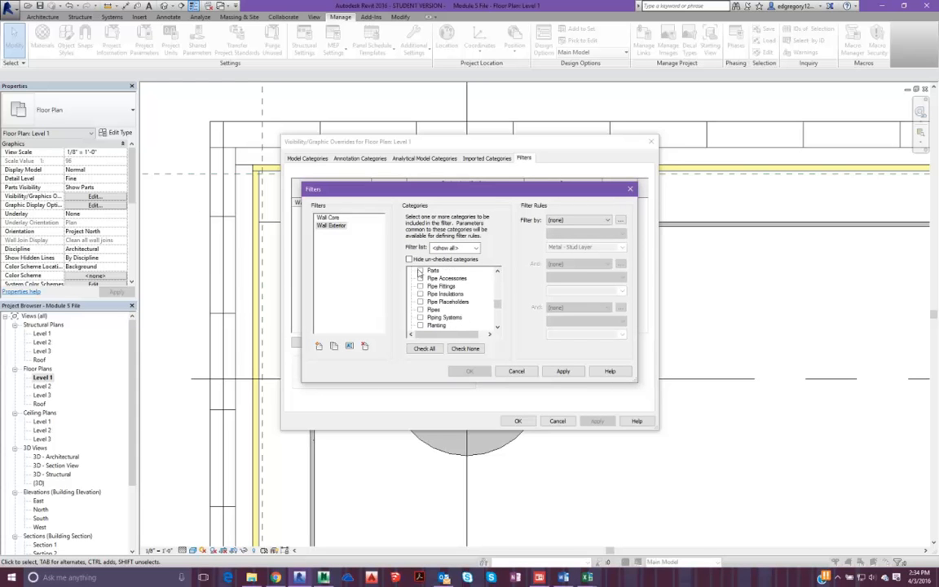
{"action": "left_click", "coordinate": [420, 271]}
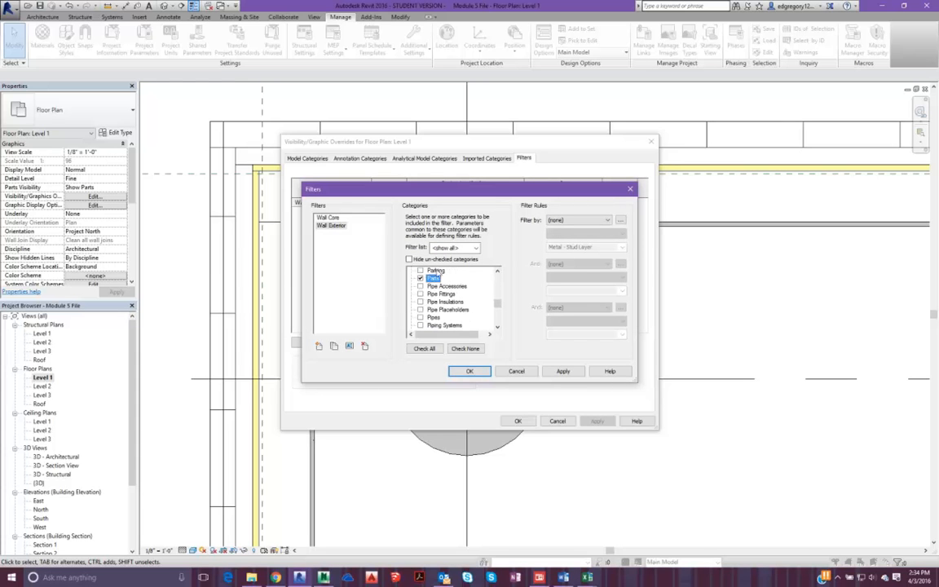
- Set the Wall Exterior filter's first rule to Material equals EIFS - Exterior Insulation and Finish System
{"action": "left_click", "coordinate": [562, 221]}
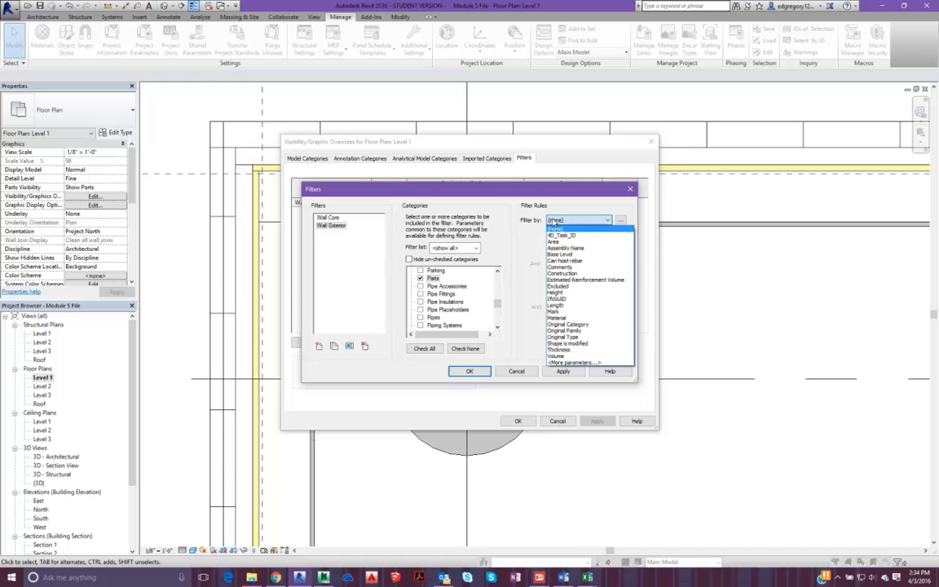
{"action": "left_click", "coordinate": [589, 319]}
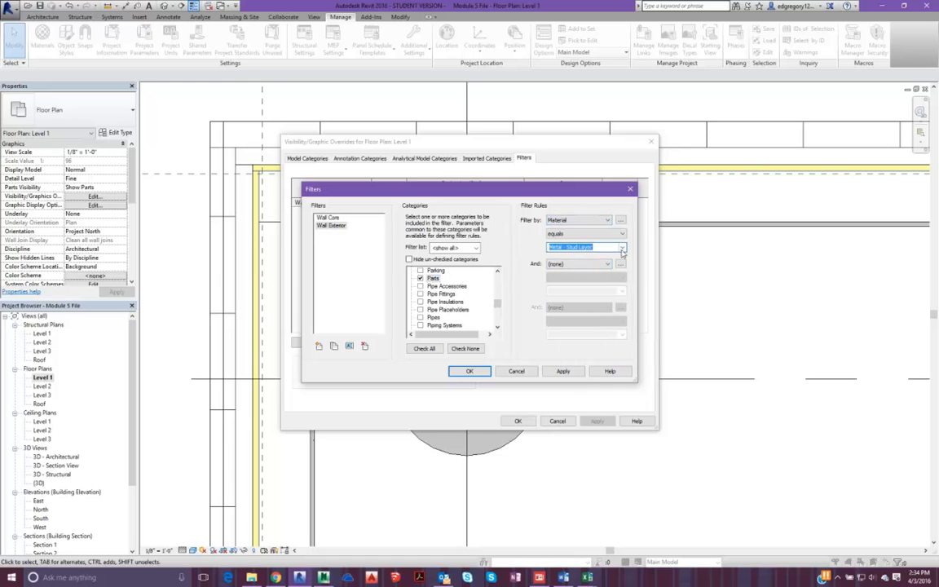
{"action": "left_click", "coordinate": [622, 250]}
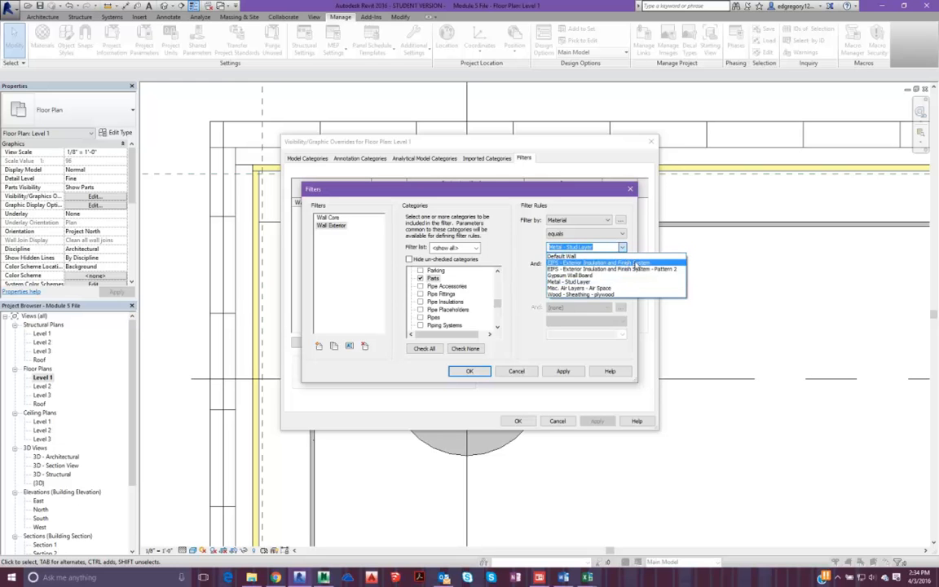
{"action": "left_click", "coordinate": [635, 263]}
- Set the Wall Exterior filter's first and second rules to Material equals EIFS - Exterior Insulation and Finish System
{"action": "left_click", "coordinate": [587, 263]}
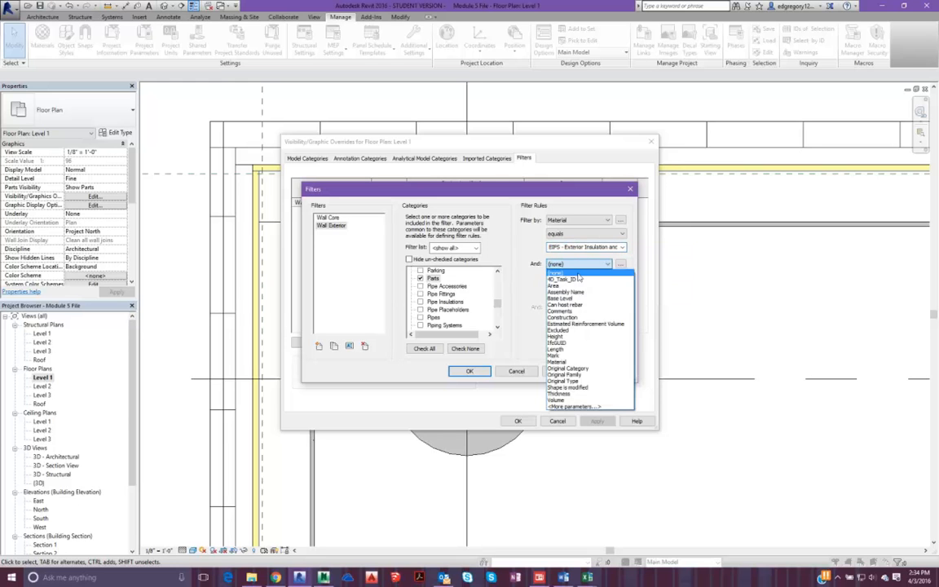
{"action": "left_click", "coordinate": [583, 363]}
{"action": "left_click", "coordinate": [603, 278]}
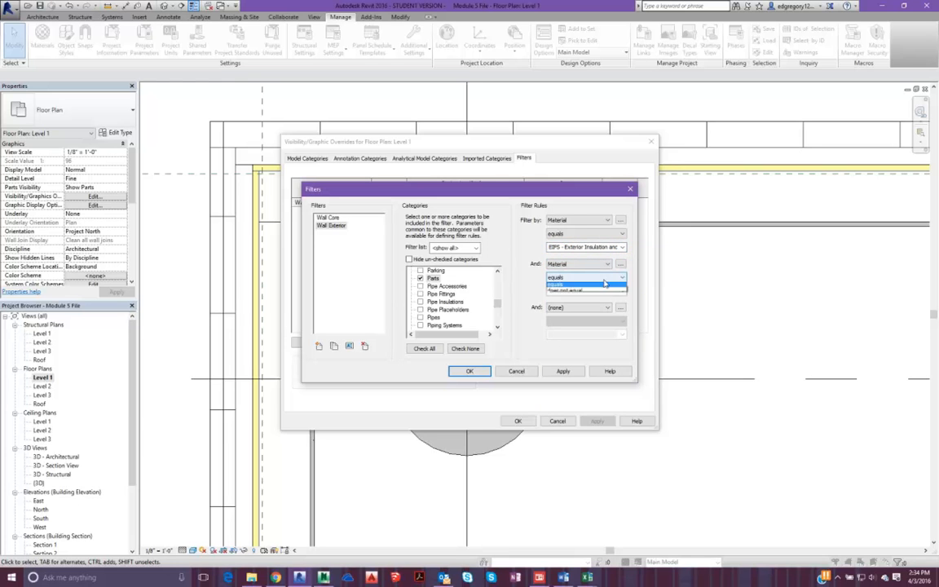
{"action": "left_click", "coordinate": [602, 286]}
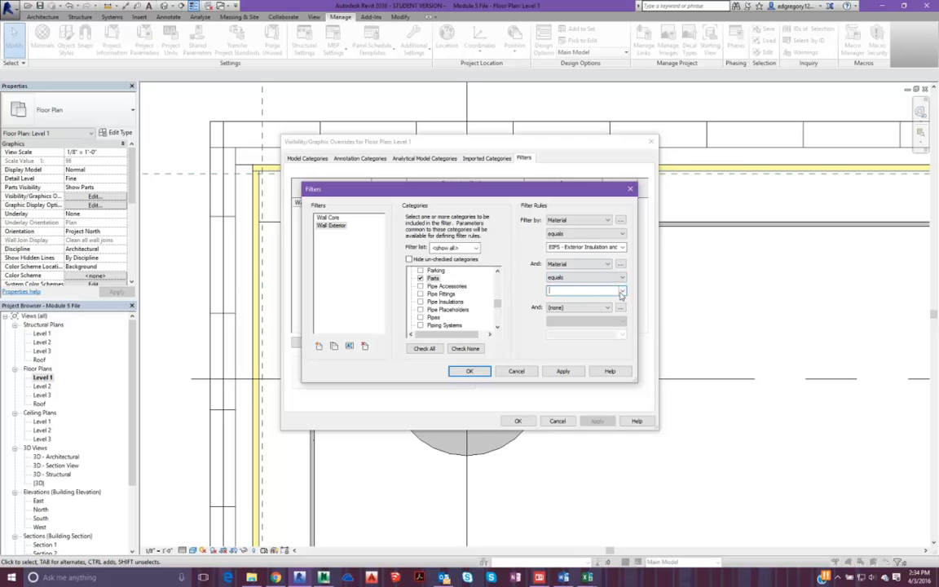
{"action": "left_click", "coordinate": [621, 292]}
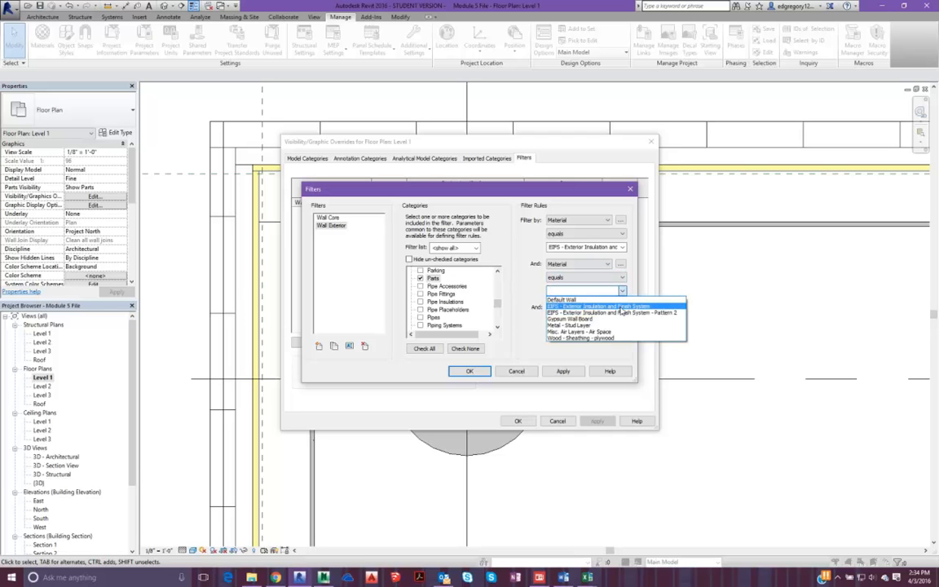
{"action": "left_click", "coordinate": [619, 307]}
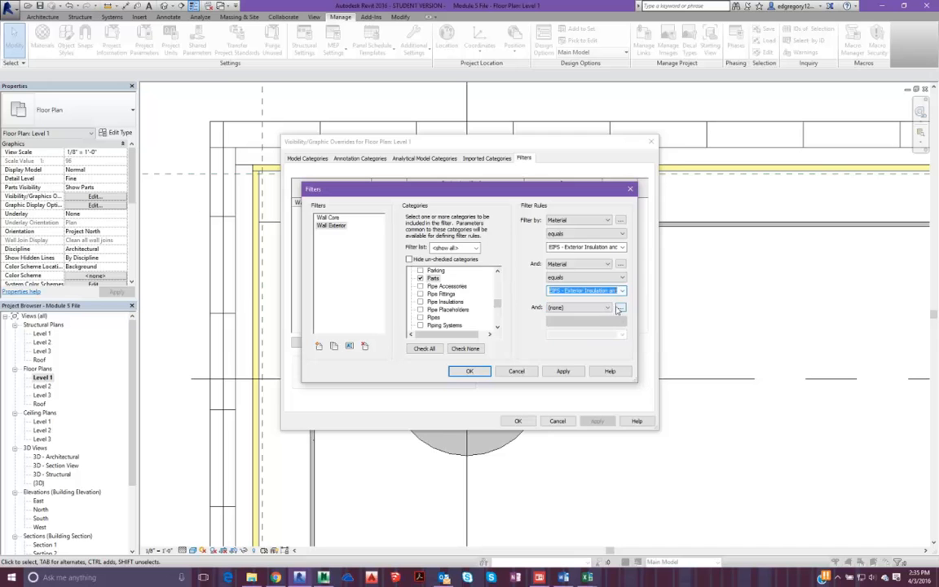
- Add a third Wall Exterior rule, Material equals Misc. Air Layers - Air Space, and apply the filter definition
{"action": "left_click", "coordinate": [607, 308]}
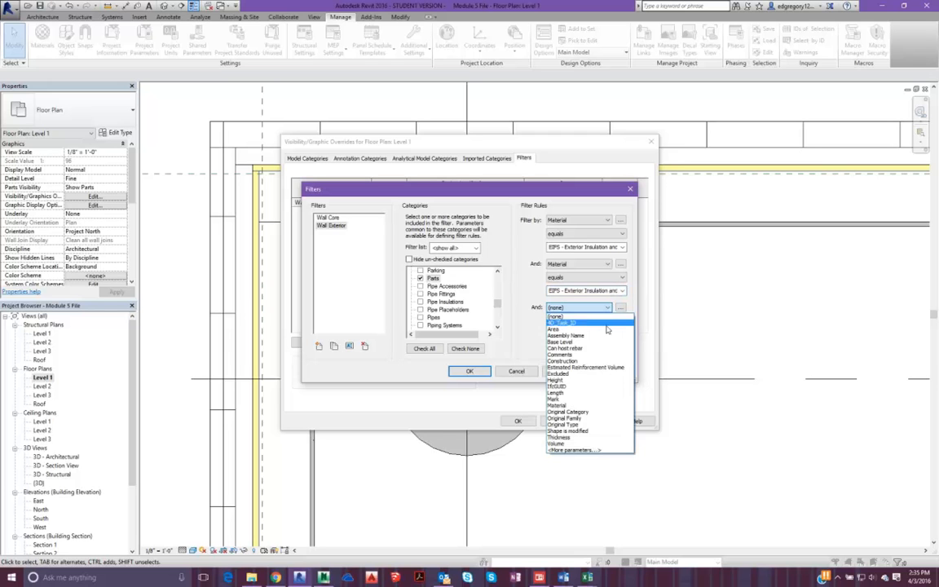
{"action": "left_click", "coordinate": [599, 407]}
{"action": "left_click", "coordinate": [604, 323]}
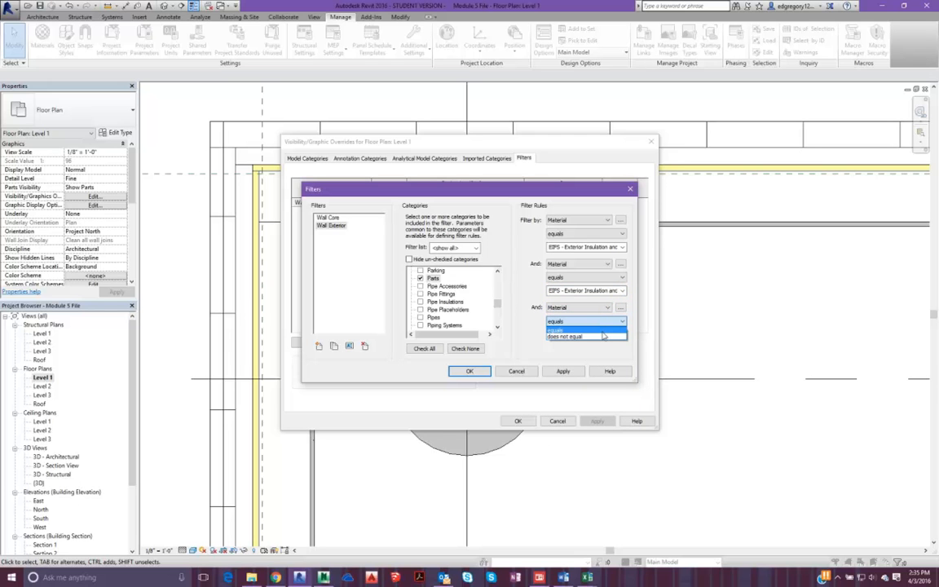
{"action": "left_click", "coordinate": [603, 331]}
{"action": "left_click", "coordinate": [621, 334]}
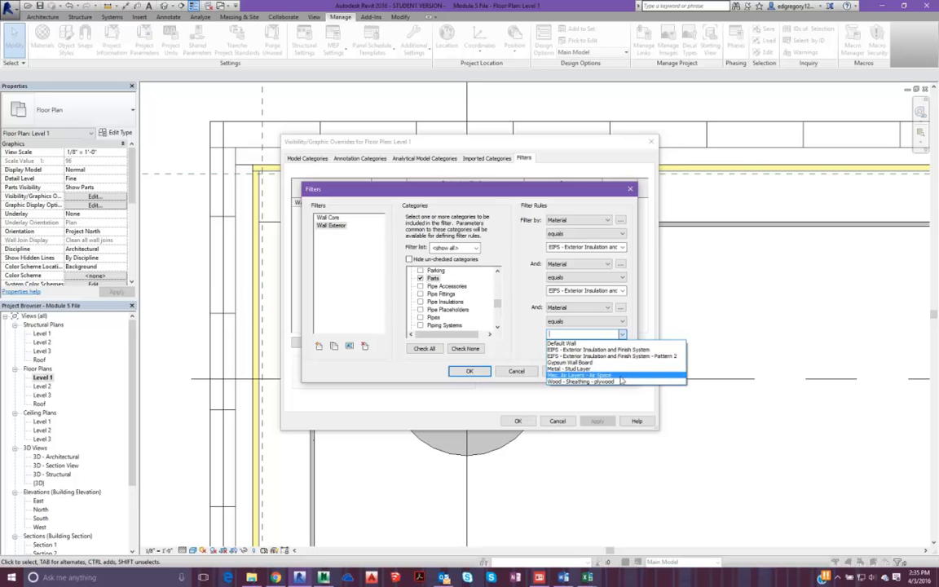
{"action": "left_click", "coordinate": [619, 376]}
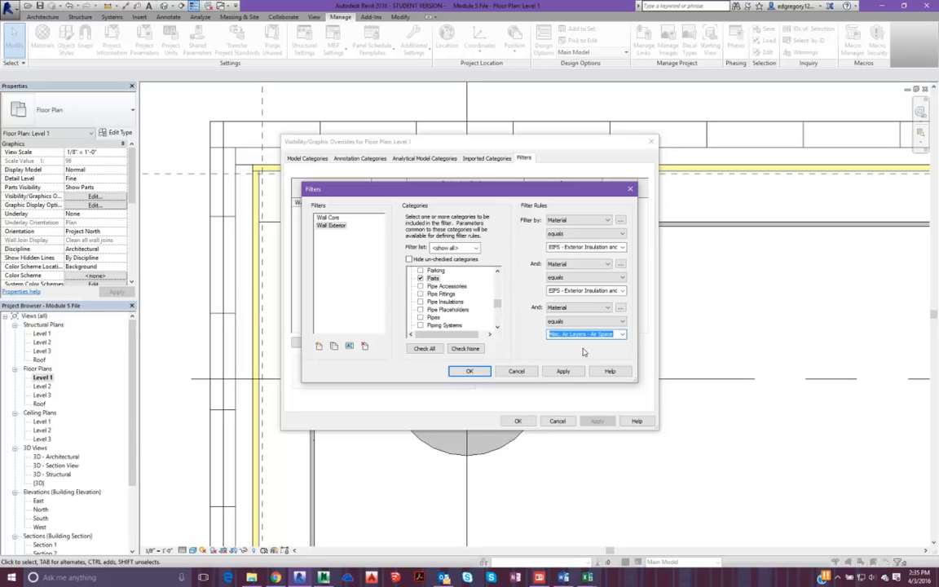
{"action": "left_click", "coordinate": [621, 219]}
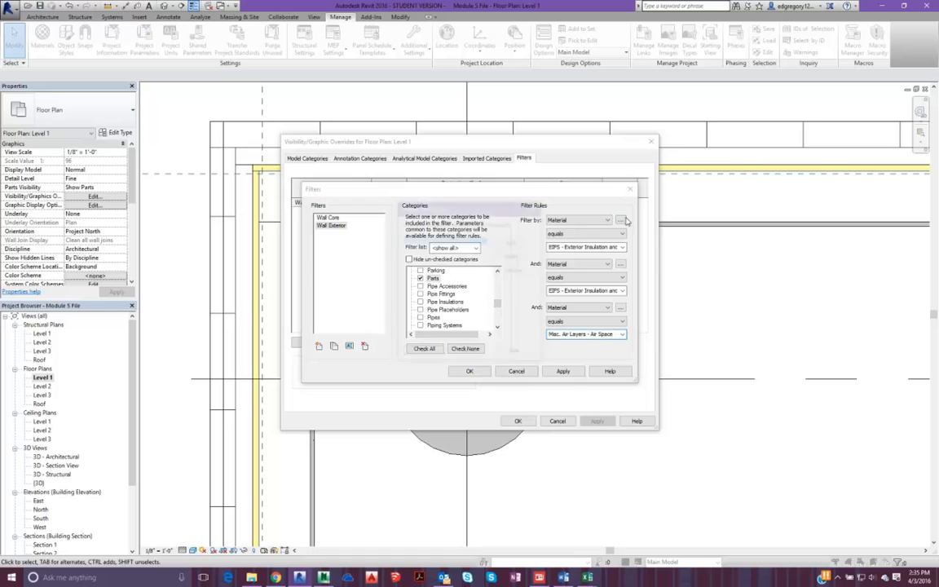
{"action": "left_click", "coordinate": [536, 207]}
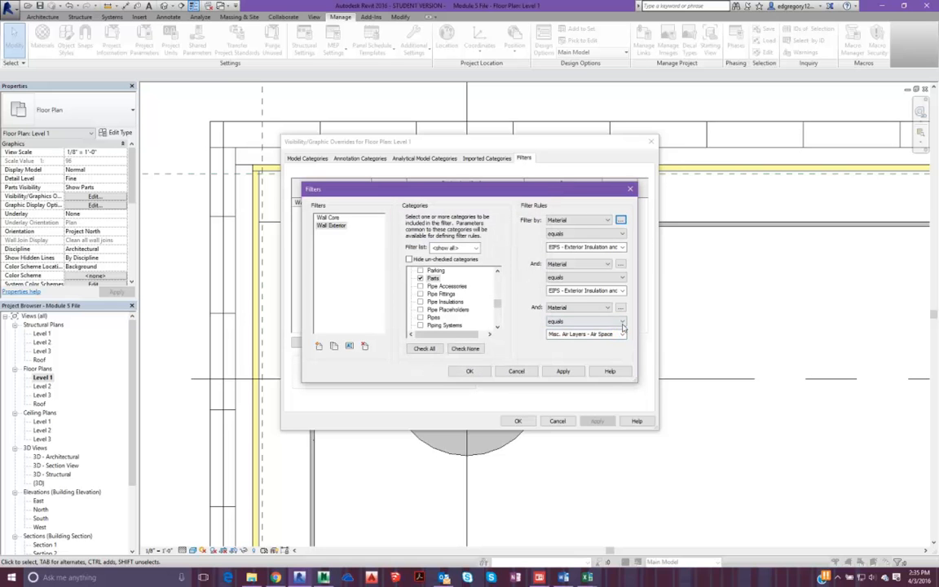
{"action": "left_click", "coordinate": [562, 371]}
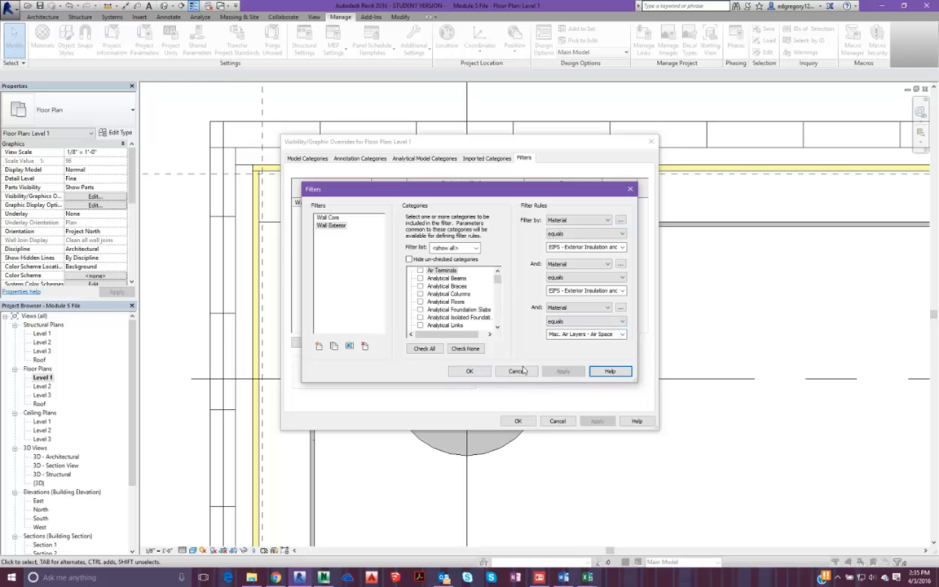
{"action": "left_click", "coordinate": [469, 374]}
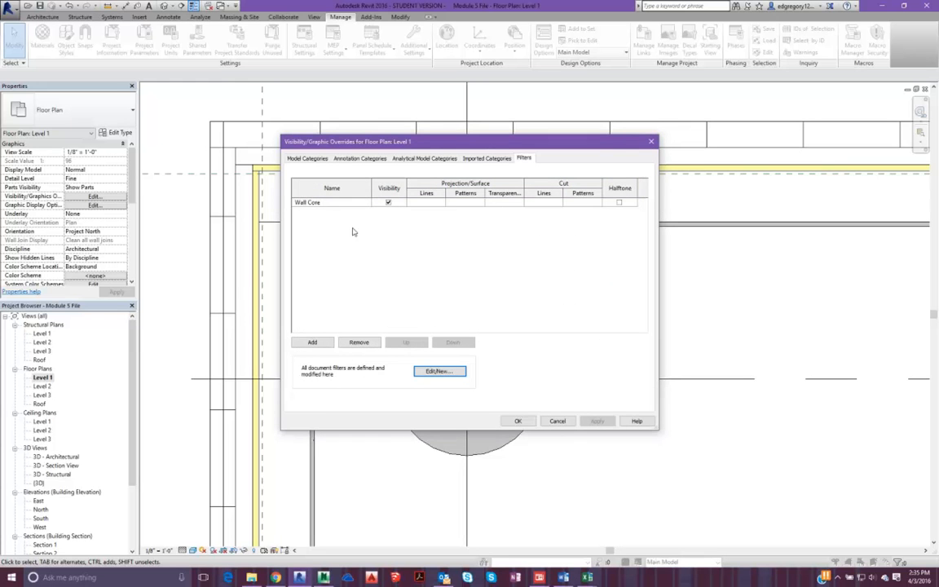
- Add a second rule to the Wall Core filter, Material equals Wood - Sheathing - plywood, and apply it
{"action": "left_click", "coordinate": [344, 203]}
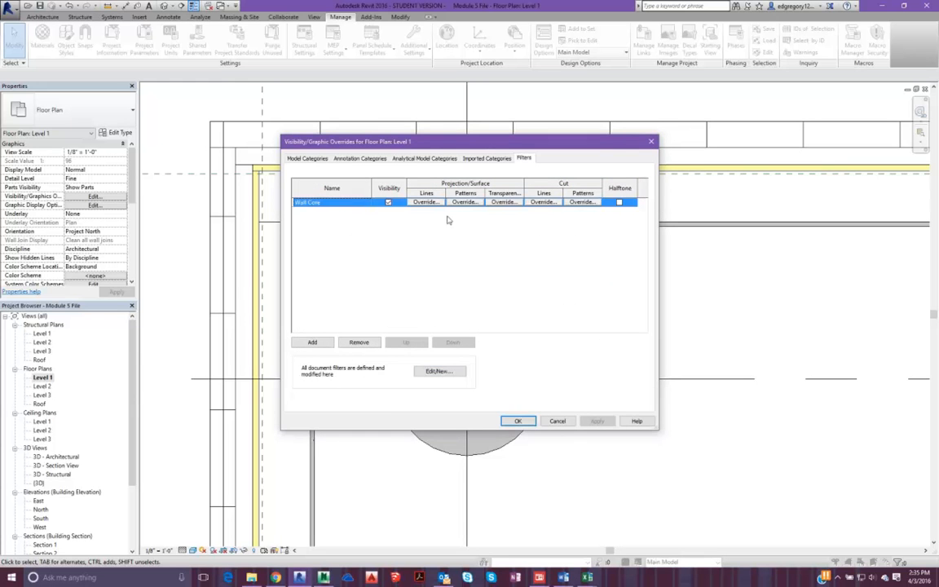
{"action": "left_click", "coordinate": [438, 371]}
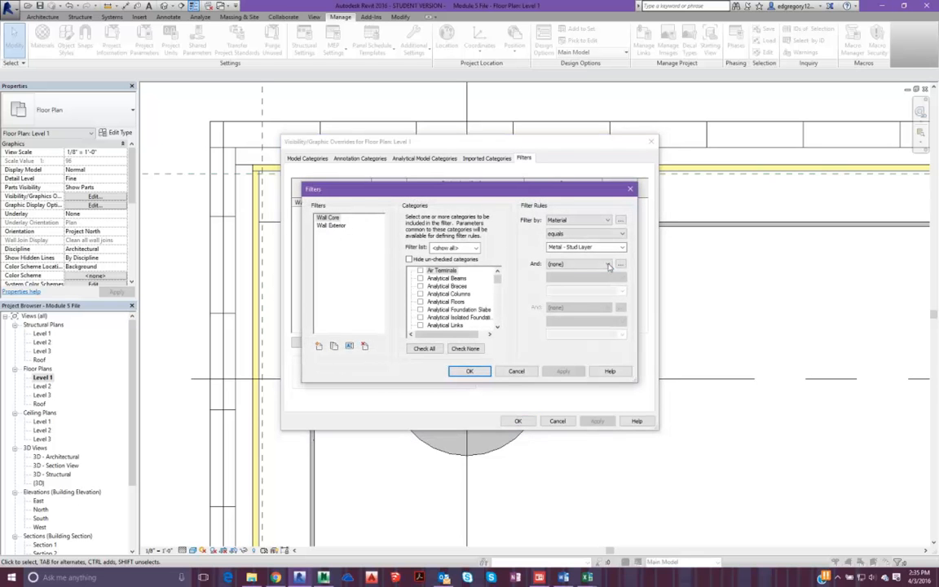
{"action": "left_click", "coordinate": [607, 264]}
{"action": "left_click", "coordinate": [597, 363]}
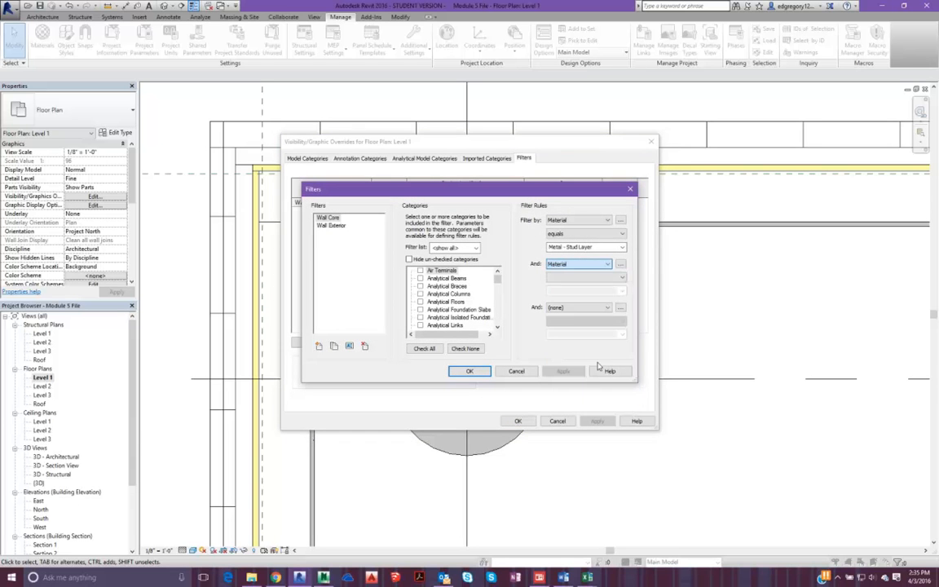
{"action": "left_click", "coordinate": [620, 278]}
{"action": "left_click", "coordinate": [595, 286]}
{"action": "left_click", "coordinate": [598, 290]}
{"action": "left_click", "coordinate": [622, 291]}
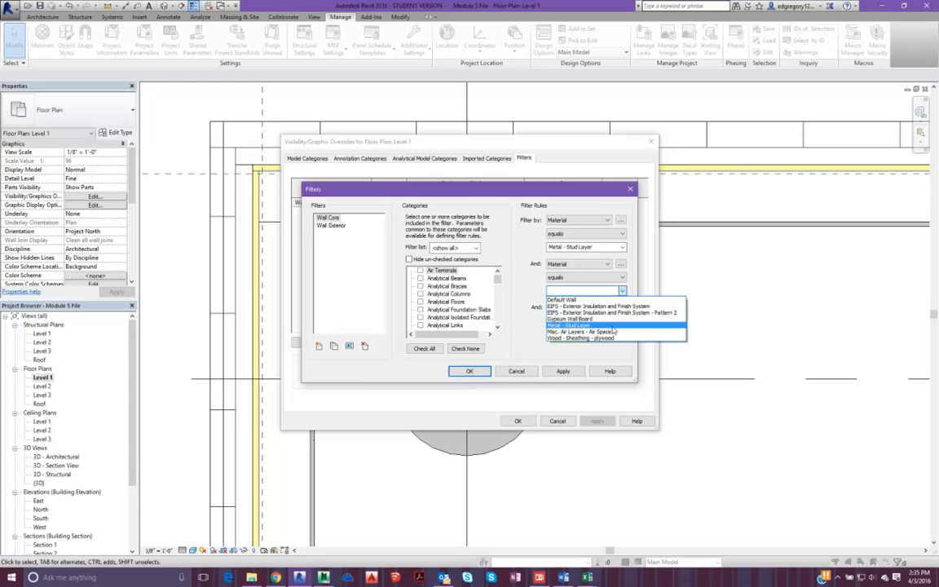
{"action": "left_click", "coordinate": [582, 337]}
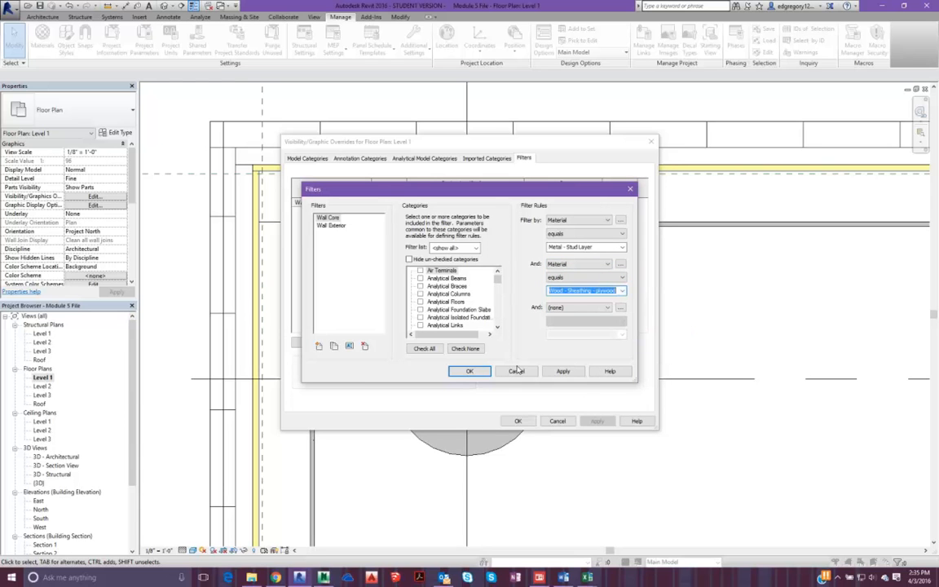
{"action": "left_click", "coordinate": [570, 374]}
{"action": "left_click", "coordinate": [470, 371]}
- Add the Wall Exterior filter to the Level 1 floor plan's visibility/graphics overrides
{"action": "left_click", "coordinate": [314, 342]}
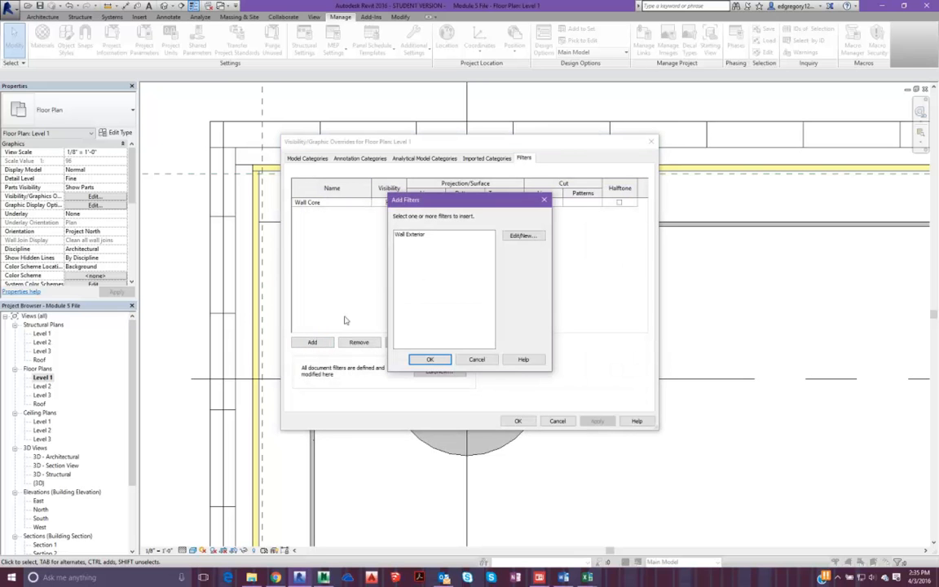
{"action": "left_click", "coordinate": [408, 237]}
{"action": "left_click", "coordinate": [430, 358]}
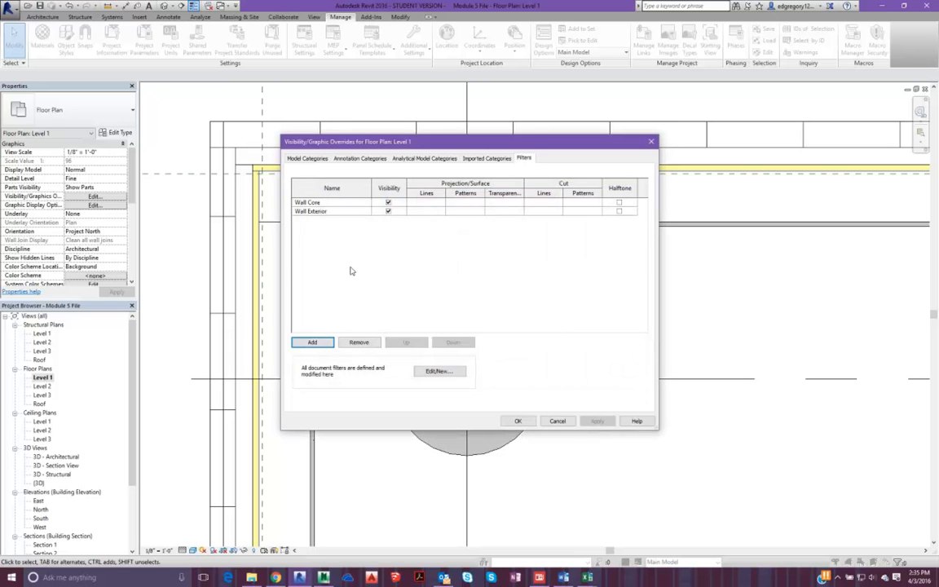
- Create a view filter named Wall Interior and assign the Parts category to it
{"action": "left_click", "coordinate": [438, 371]}
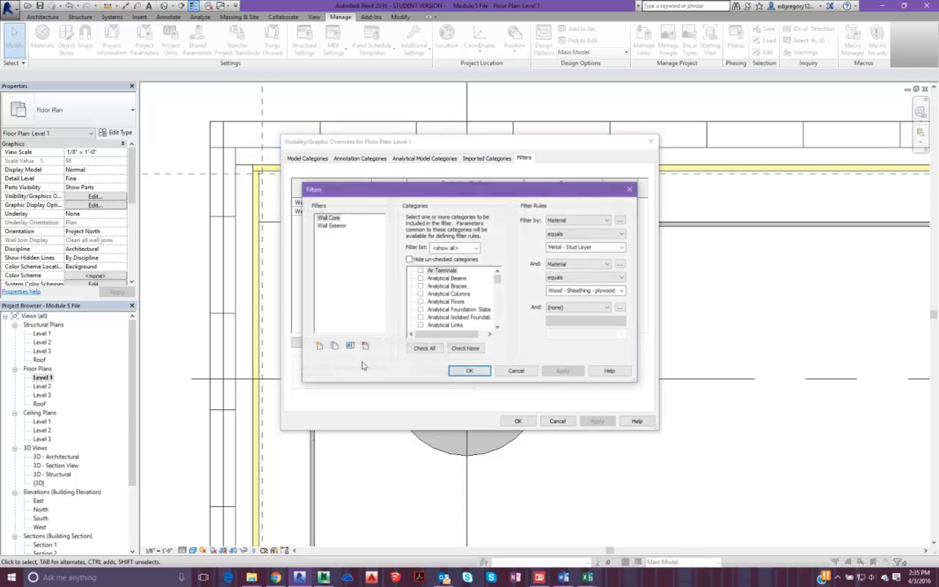
{"action": "left_click", "coordinate": [319, 346]}
{"action": "type", "text": "We"}
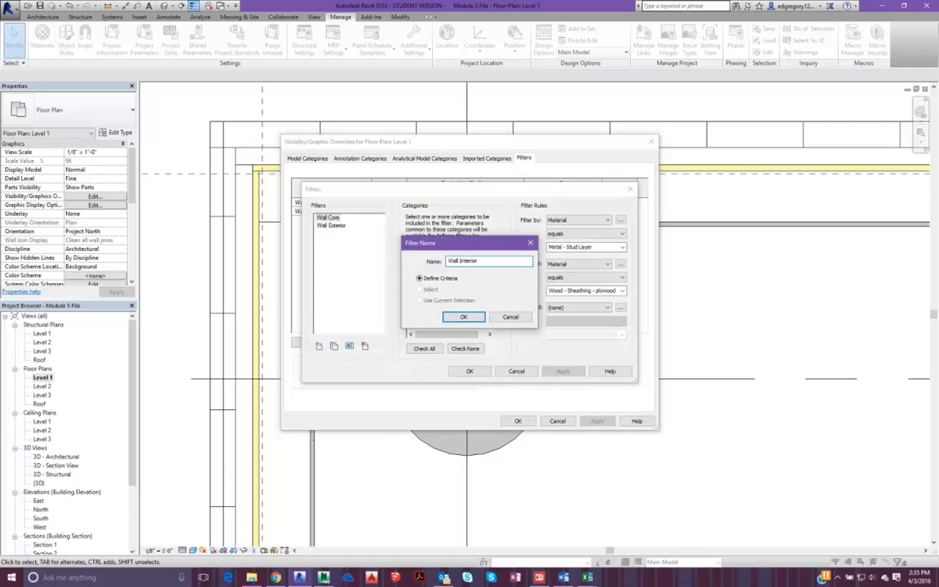
{"action": "left_click", "coordinate": [463, 317]}
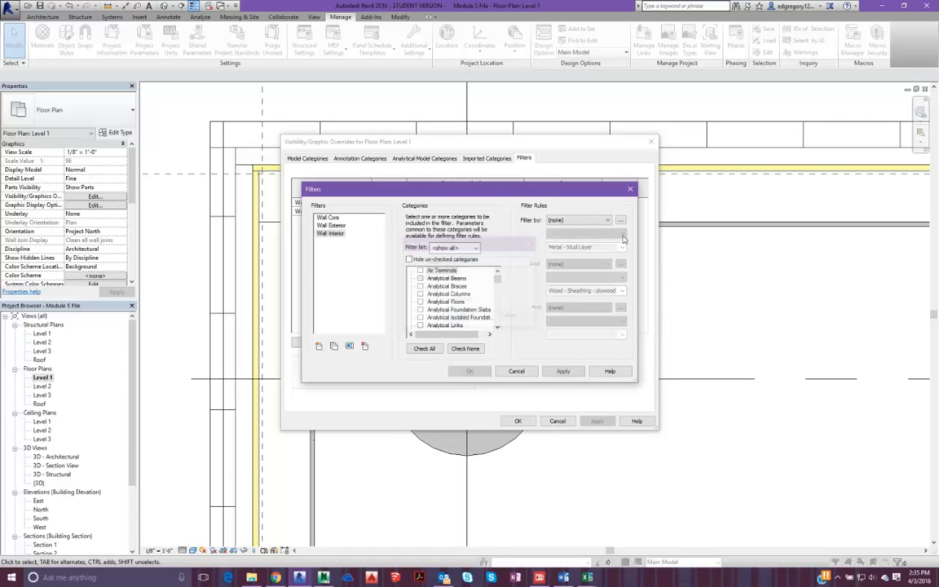
{"action": "left_click", "coordinate": [602, 220]}
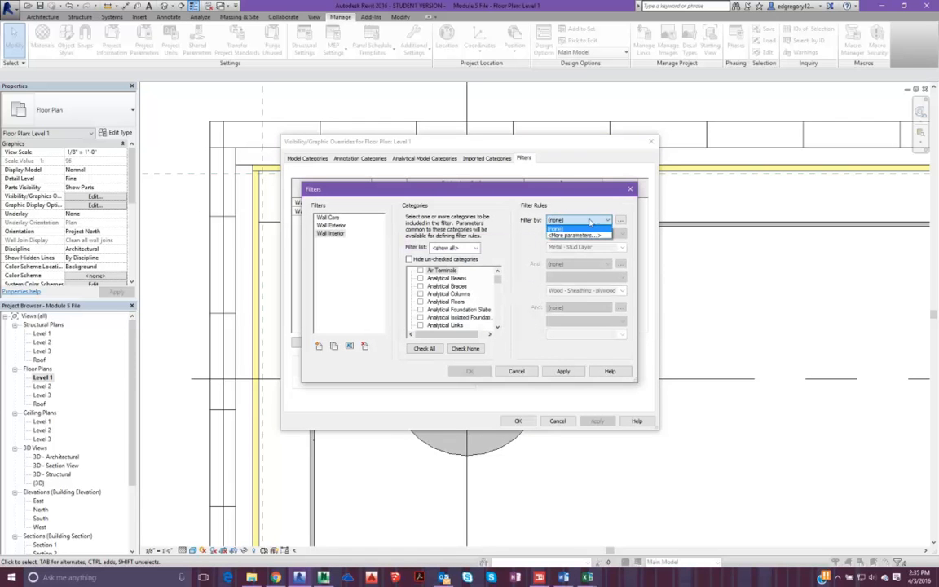
{"action": "left_click", "coordinate": [492, 288]}
{"action": "mouse_move", "coordinate": [496, 280]}
{"action": "left_mouse_down"}
{"action": "mouse_move", "coordinate": [497, 321]}
{"action": "mouse_move", "coordinate": [495, 300]}
{"action": "left_mouse_up"}
{"action": "left_click", "coordinate": [420, 277]}
- Set the Wall Interior filter's rule to Material equals Gypsum Wall Board and apply the filter definition
{"action": "left_click", "coordinate": [573, 220]}
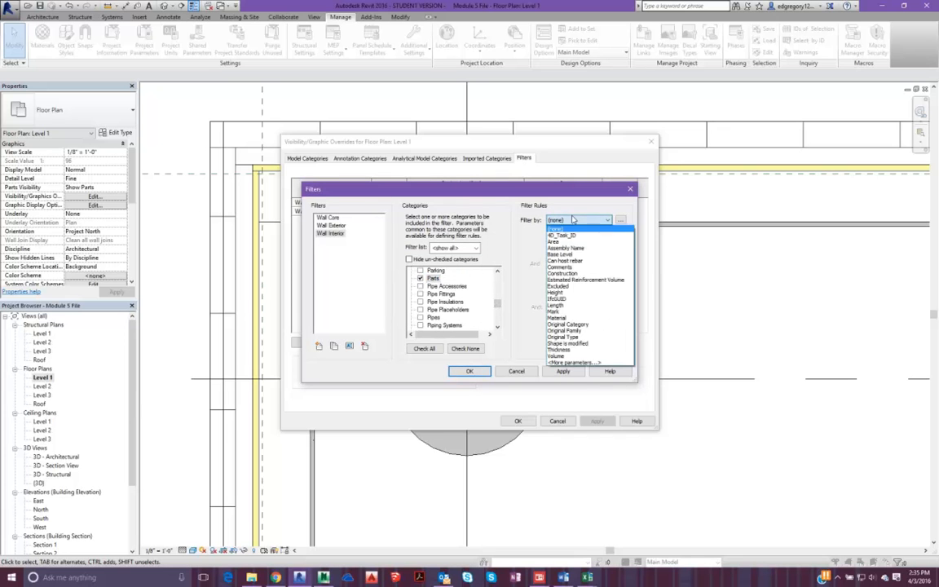
{"action": "left_click", "coordinate": [563, 317]}
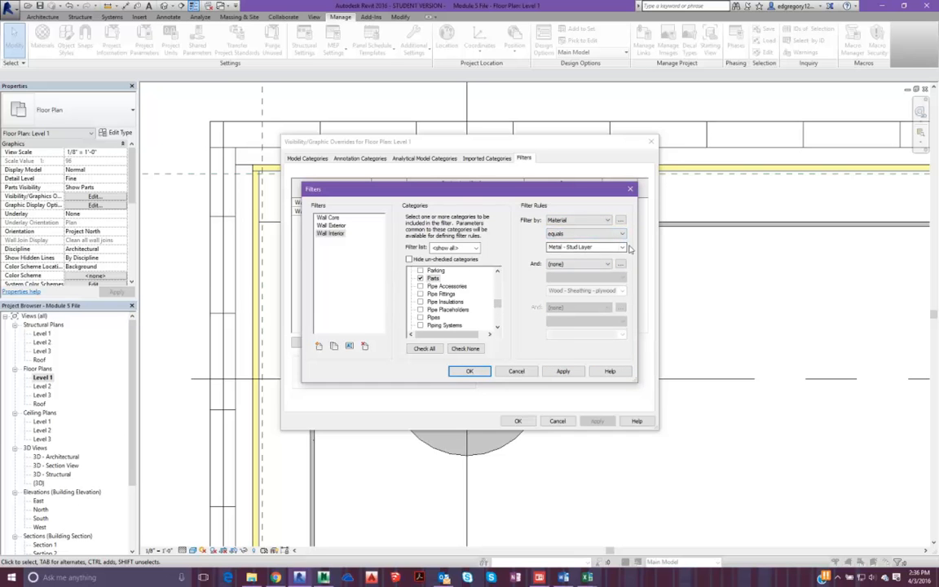
{"action": "left_click", "coordinate": [608, 246]}
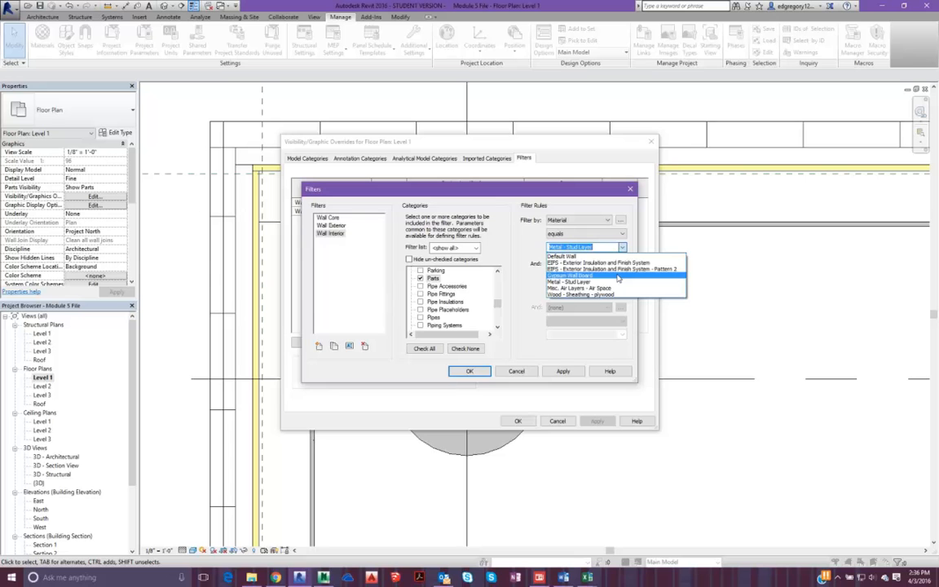
{"action": "left_click", "coordinate": [617, 277]}
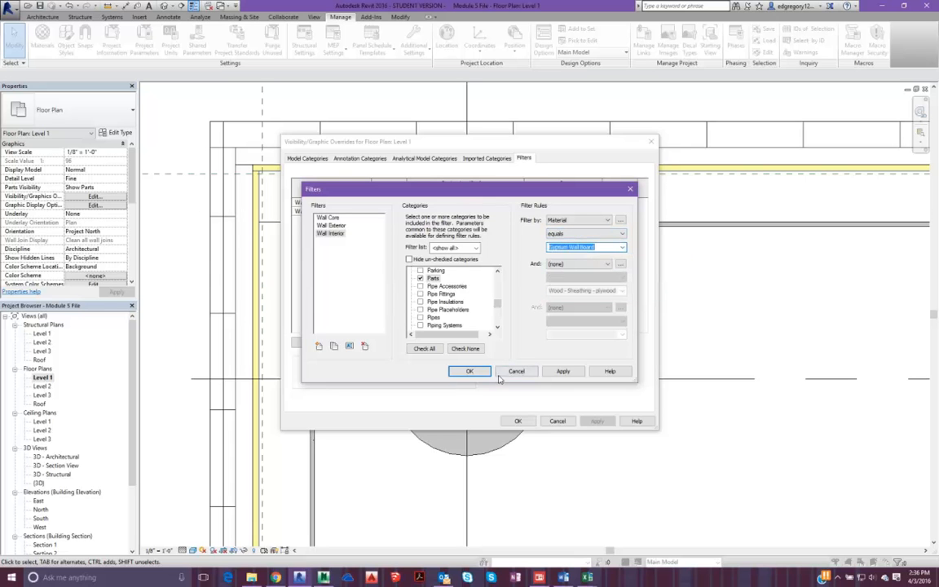
{"action": "left_click", "coordinate": [562, 372]}
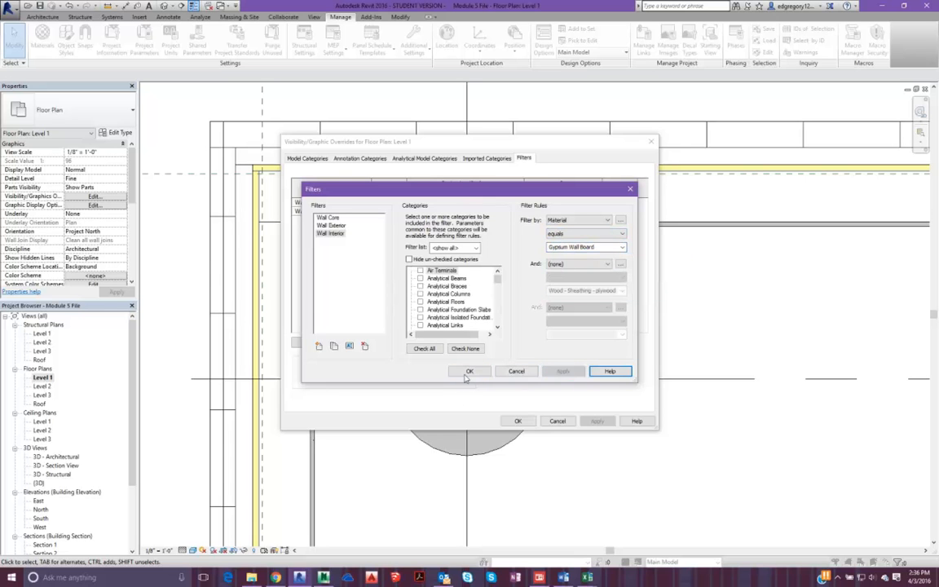
{"action": "left_click", "coordinate": [469, 372]}
- Add the Wall Interior filter to the Level 1 floor plan's overrides and accept the visibility/graphics settings
{"action": "left_click", "coordinate": [318, 343]}
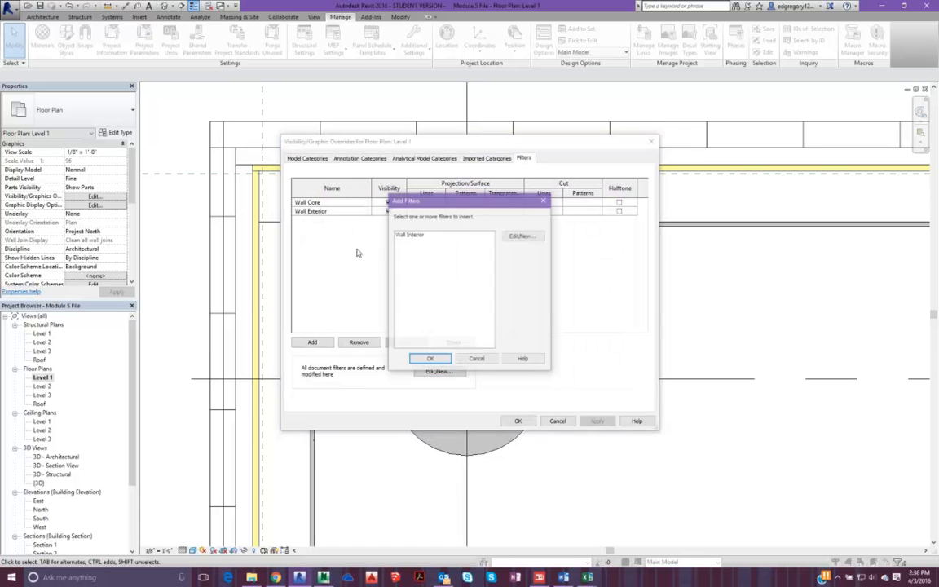
{"action": "left_click", "coordinate": [432, 236]}
{"action": "left_click", "coordinate": [430, 358]}
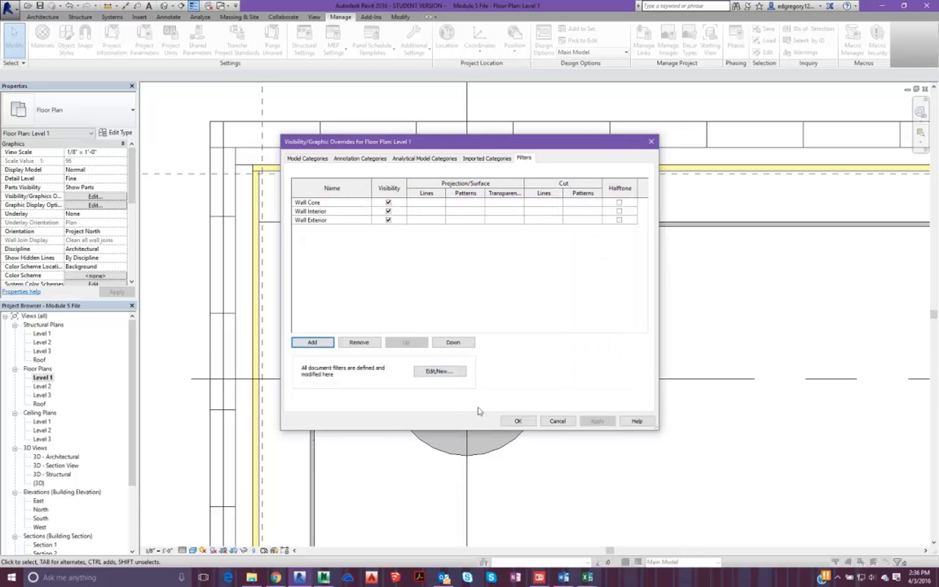
{"action": "left_click", "coordinate": [513, 420]}
- Turn off the visibility of the Wall Interior and Wall Exterior filters in the Level 1 floor plan
{"action": "scroll", "coordinate": [358, 287], "scroll_direction": "down", "scroll_amount": 4}
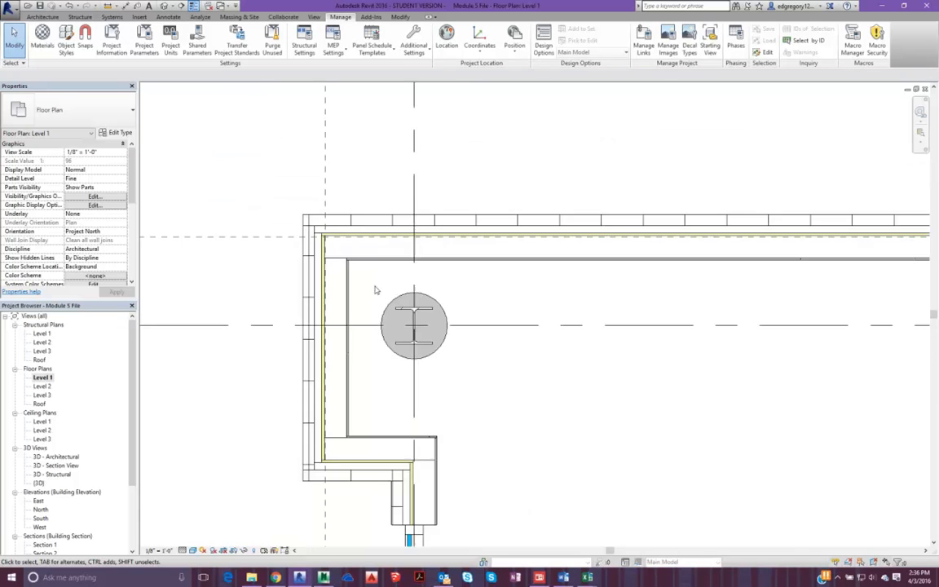
{"action": "scroll", "coordinate": [336, 306], "scroll_direction": "up", "scroll_amount": 3}
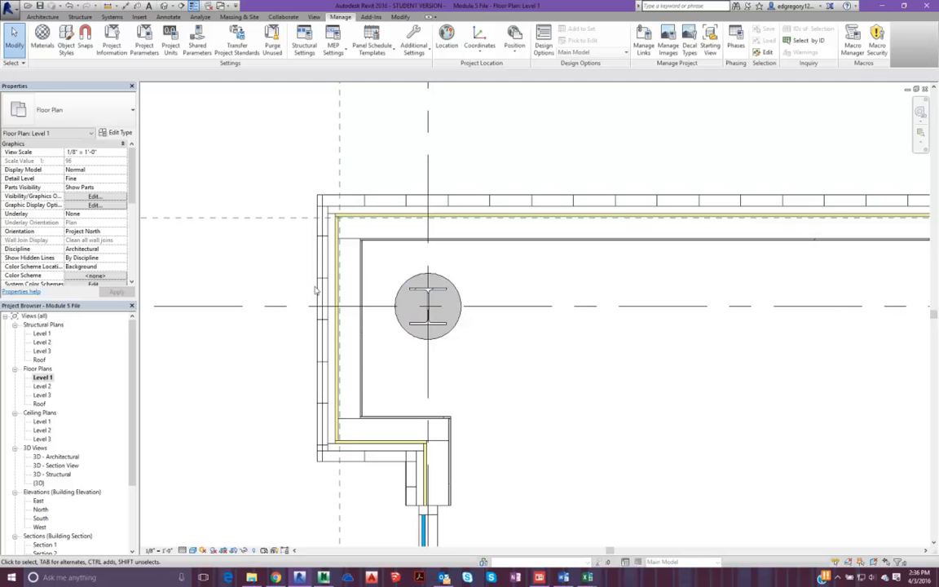
{"action": "left_click", "coordinate": [102, 197]}
{"action": "left_click", "coordinate": [523, 157]}
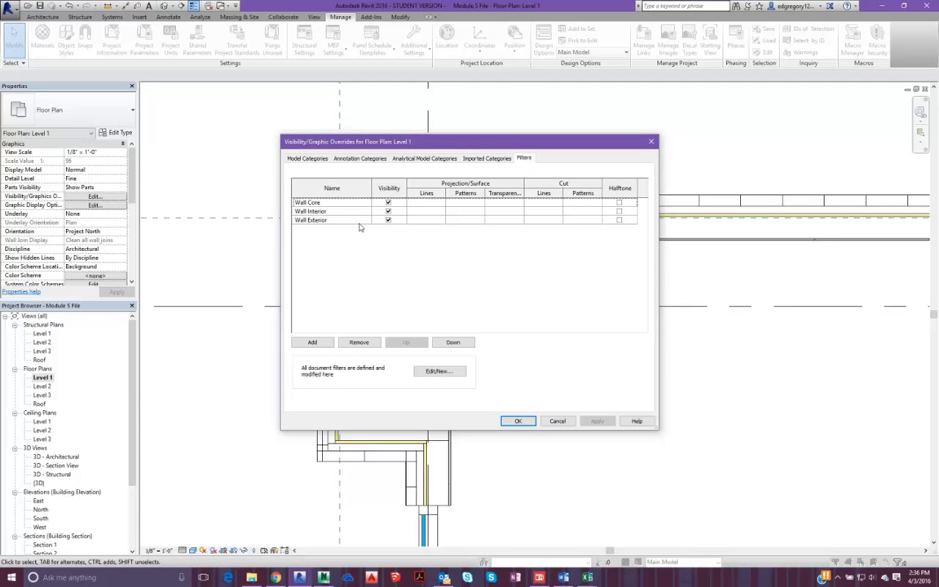
{"action": "left_click", "coordinate": [388, 211]}
{"action": "left_click", "coordinate": [388, 220]}
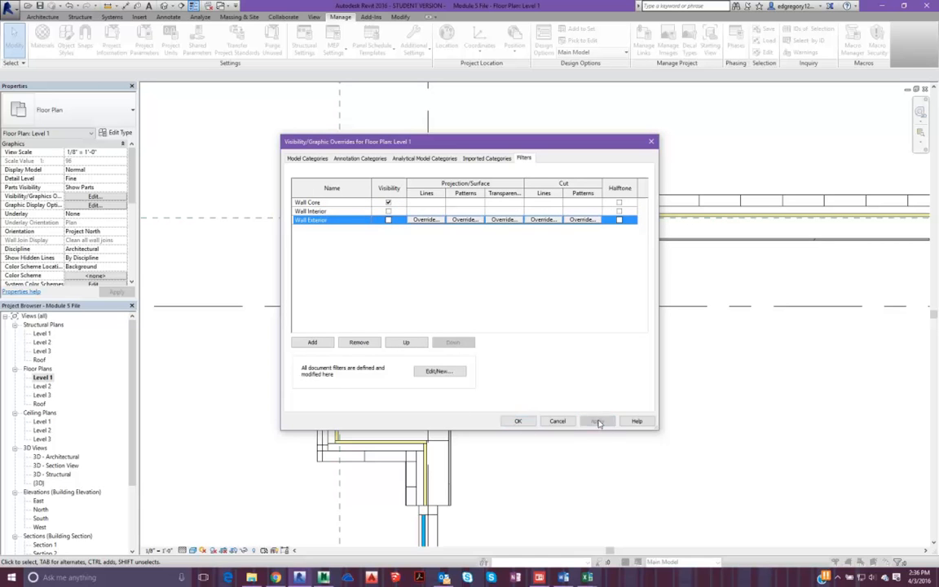
- Apply and accept the filter visibility settings for the Level 1 floor plan
{"action": "left_click", "coordinate": [597, 421]}
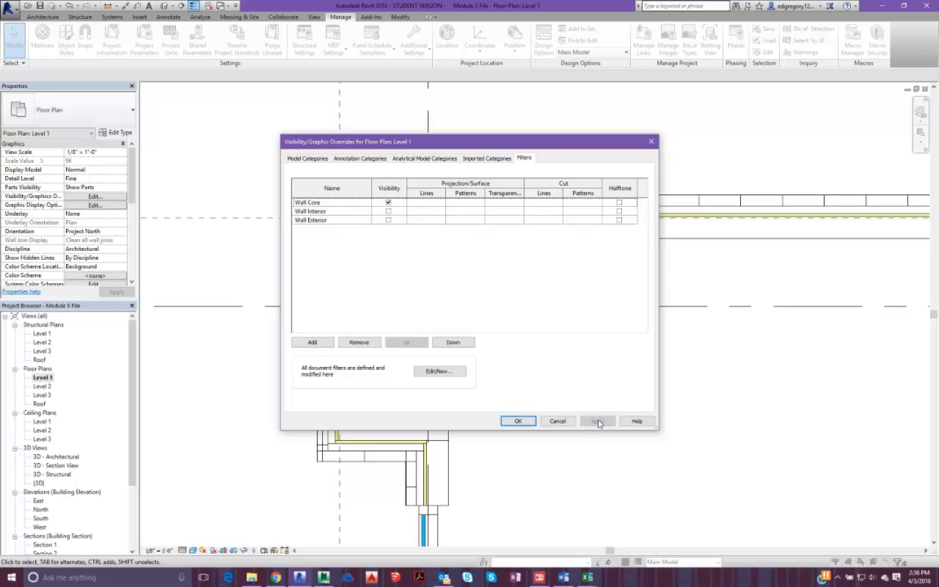
{"action": "left_click", "coordinate": [517, 421]}
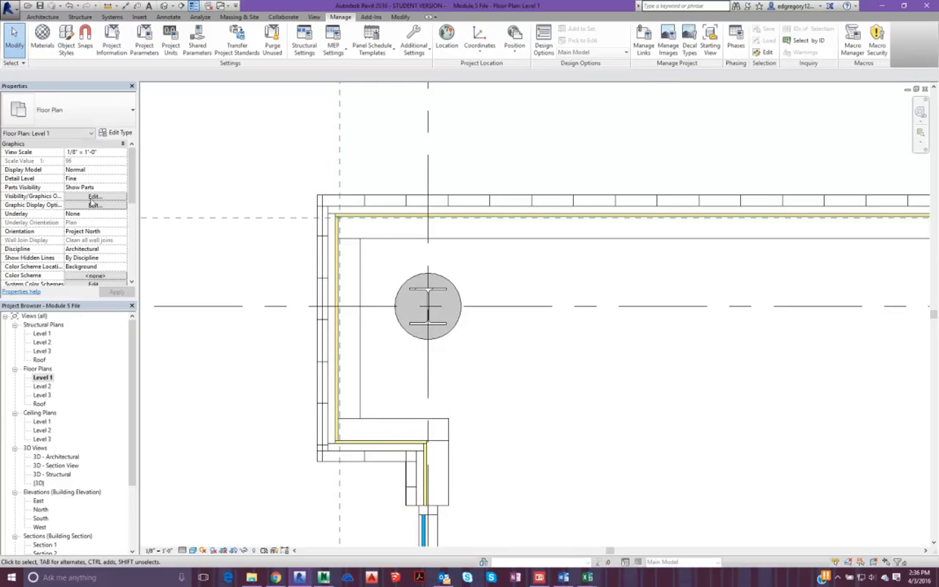
- Review the Wall Interior and Wall Exterior filters in the Level 1 overrides, including the material rules defined for Wall Exterior
{"action": "left_click", "coordinate": [95, 197]}
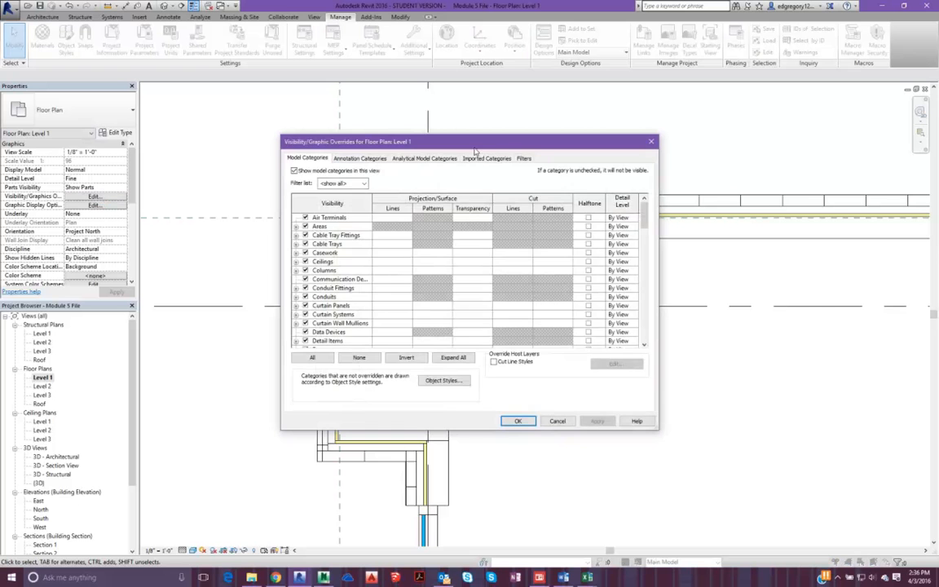
{"action": "left_click", "coordinate": [523, 158]}
{"action": "left_click", "coordinate": [357, 212]}
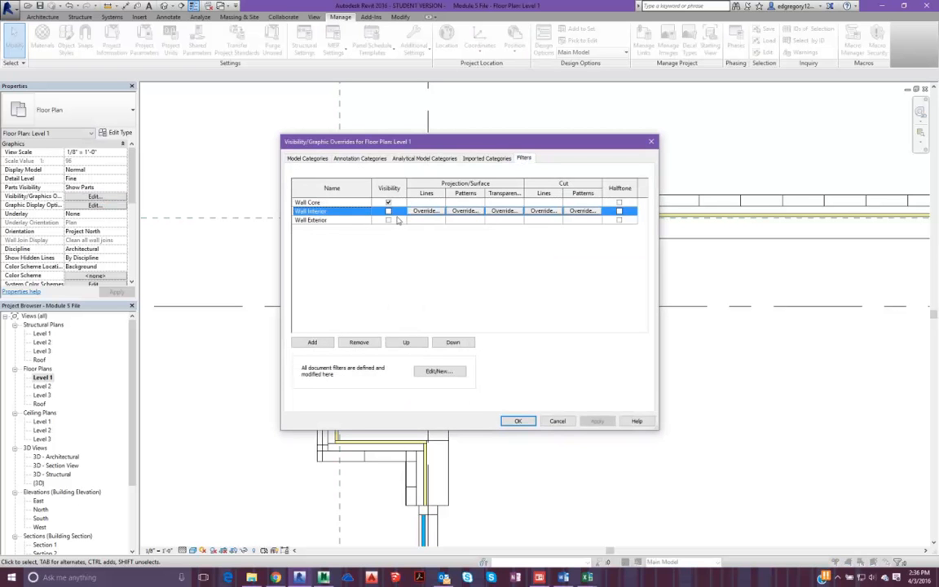
{"action": "left_click", "coordinate": [397, 221]}
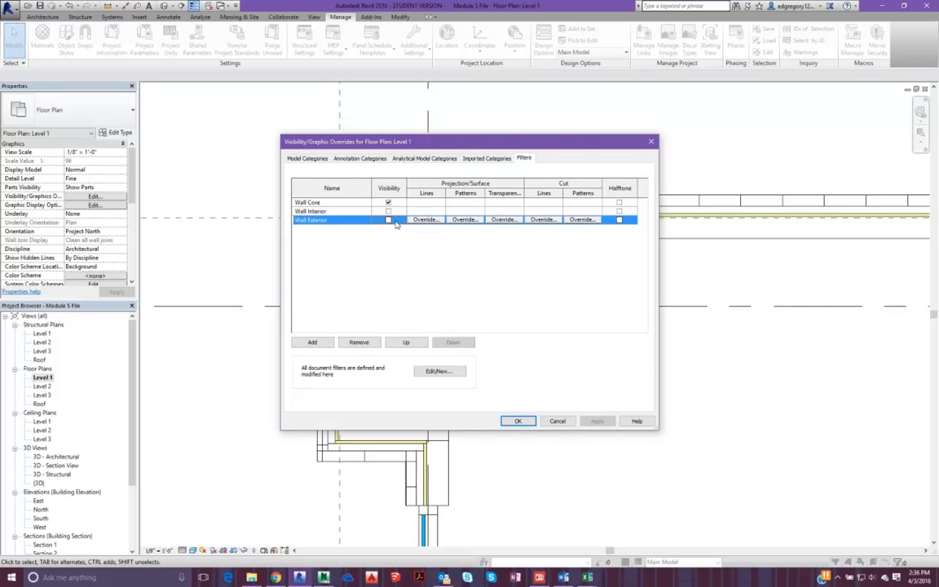
{"action": "left_click", "coordinate": [437, 370]}
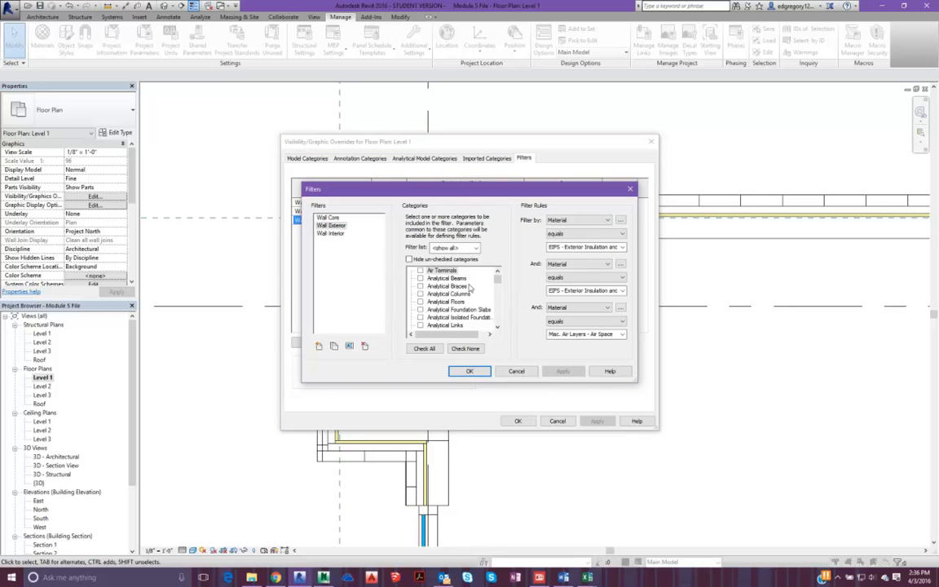
{"action": "left_click", "coordinate": [472, 370]}
{"action": "left_click", "coordinate": [518, 420]}
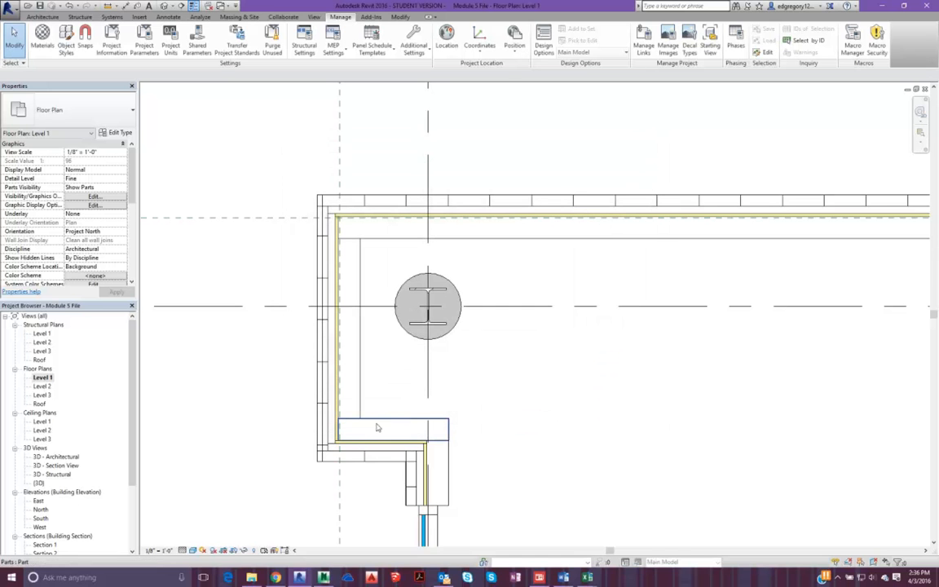
- Select the building's elements across the Level 1 floor plan and filter the selection down to the Parts category only
{"action": "left_click", "coordinate": [339, 431]}
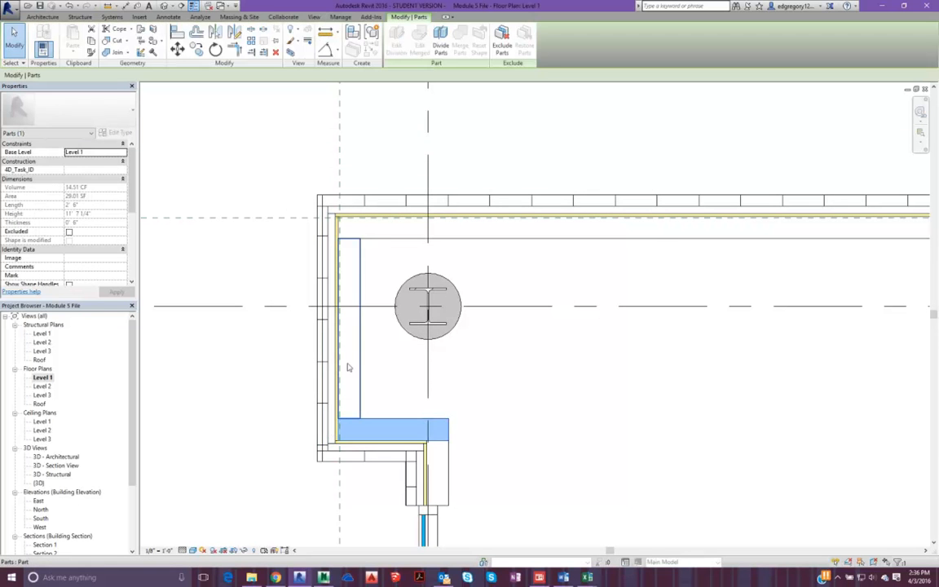
{"action": "scroll", "coordinate": [317, 308], "scroll_direction": "down", "scroll_amount": 6}
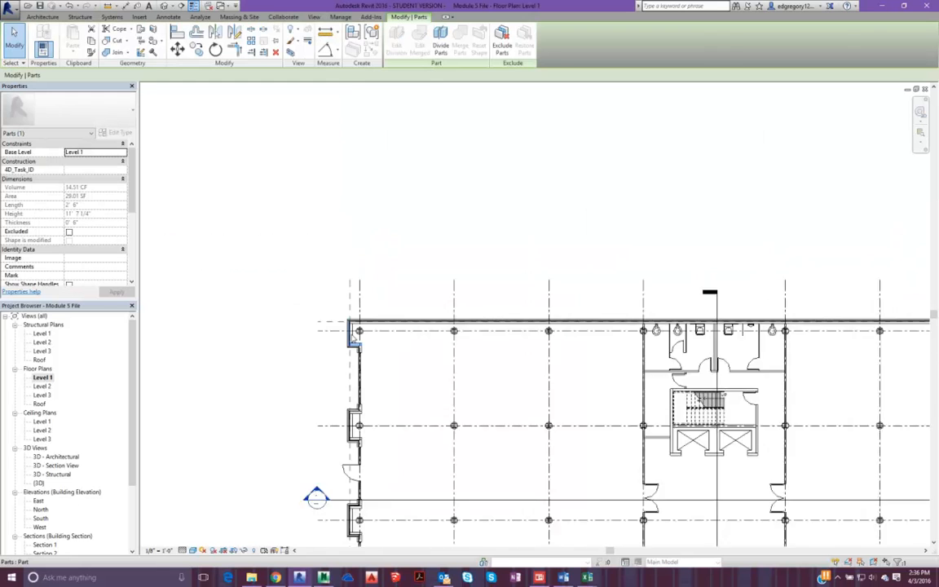
{"action": "left_click_drag", "start_coordinate": [328, 308], "coordinate": [845, 542]}
{"action": "left_click", "coordinate": [394, 37]}
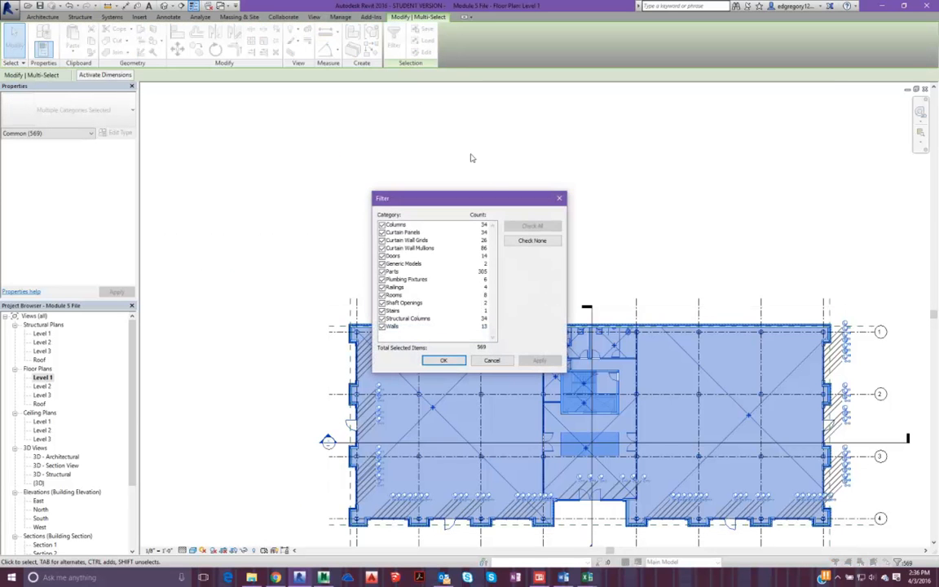
{"action": "left_click", "coordinate": [531, 240]}
{"action": "left_click", "coordinate": [381, 271]}
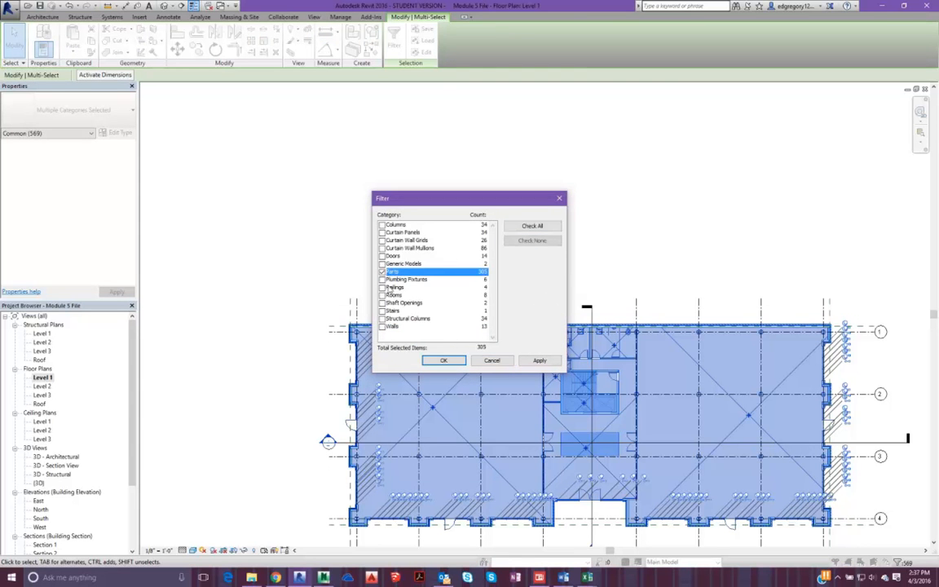
{"action": "left_click", "coordinate": [443, 359]}
- Examine the selected parts up close and their listed properties, and clear the selection
{"action": "scroll", "coordinate": [350, 332], "scroll_direction": "up", "scroll_amount": 5}
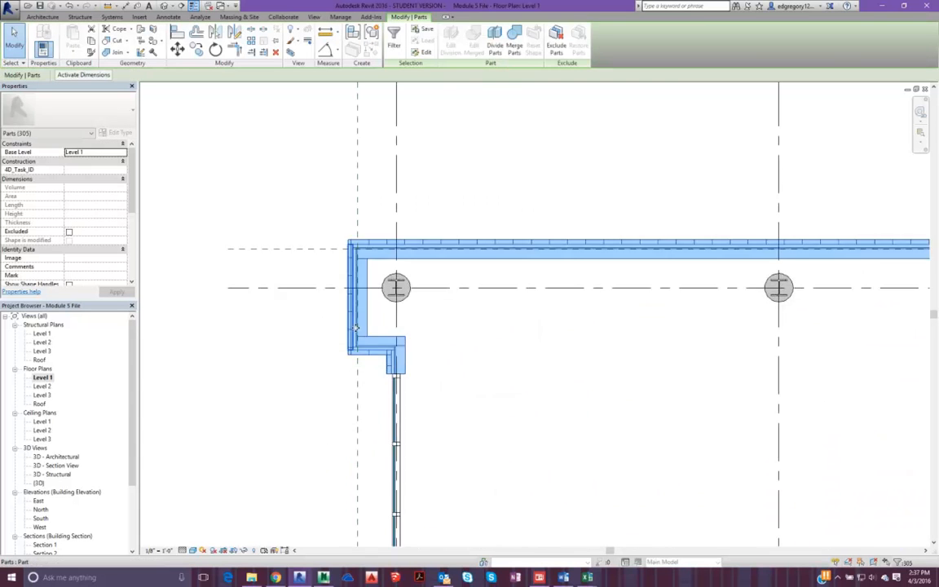
{"action": "scroll", "coordinate": [354, 327], "scroll_direction": "up", "scroll_amount": 6}
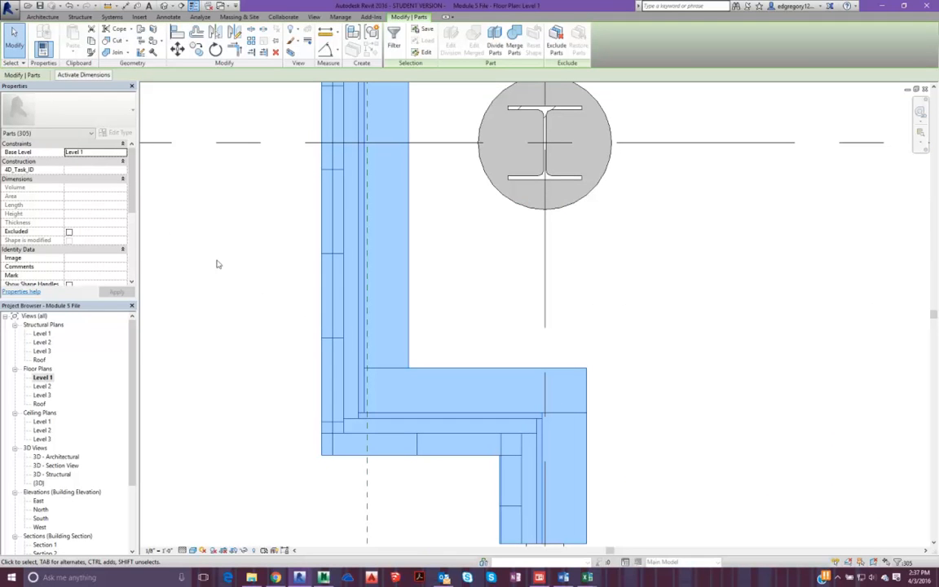
{"action": "scroll", "coordinate": [94, 184], "scroll_direction": "down", "scroll_amount": 4}
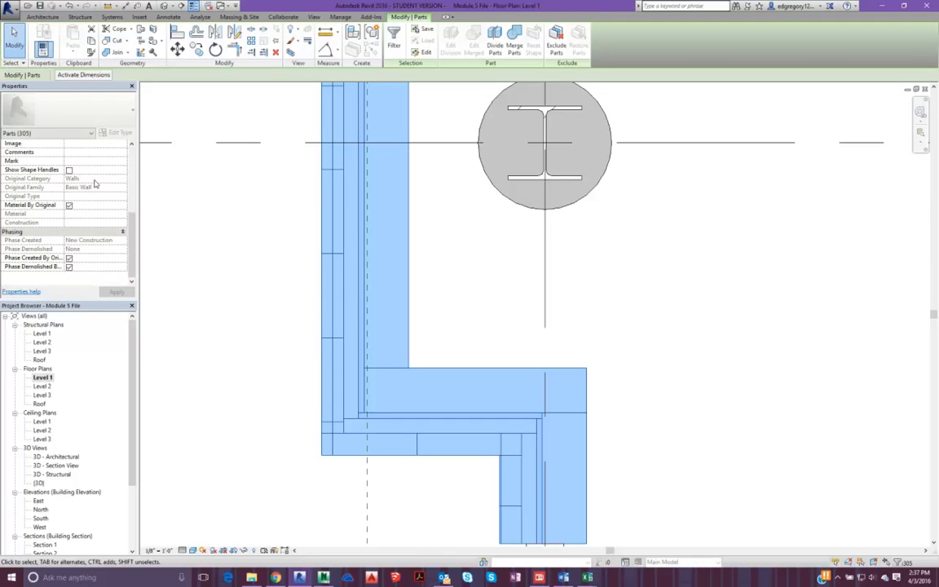
{"action": "left_click", "coordinate": [215, 239]}
{"action": "scroll", "coordinate": [196, 277], "scroll_direction": "down", "scroll_amount": 8}
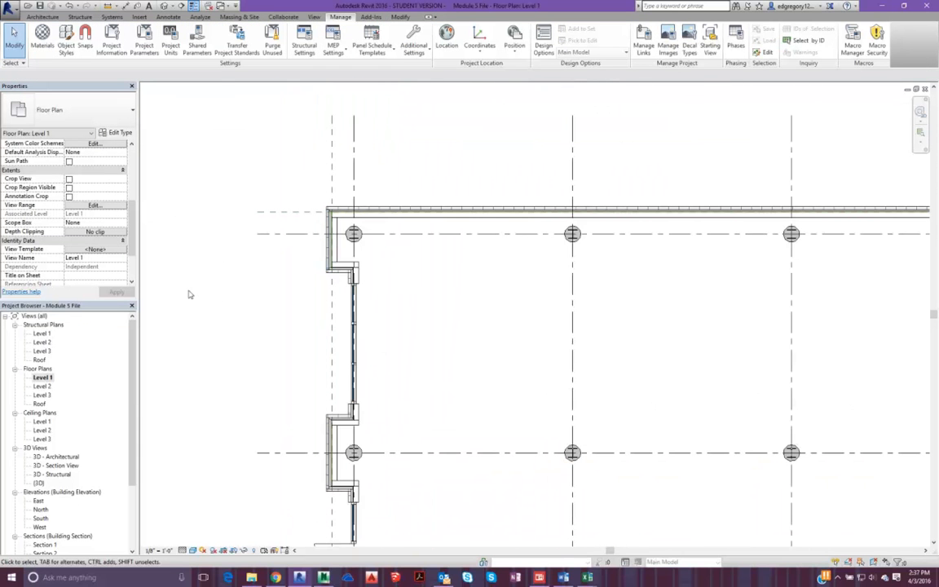
- Set the Level 1 filter visibility to show Wall Interior and hide Wall Core and Wall Exterior, and accept the overrides
{"action": "scroll", "coordinate": [90, 216], "scroll_direction": "up", "scroll_amount": 5}
{"action": "left_click", "coordinate": [95, 196]}
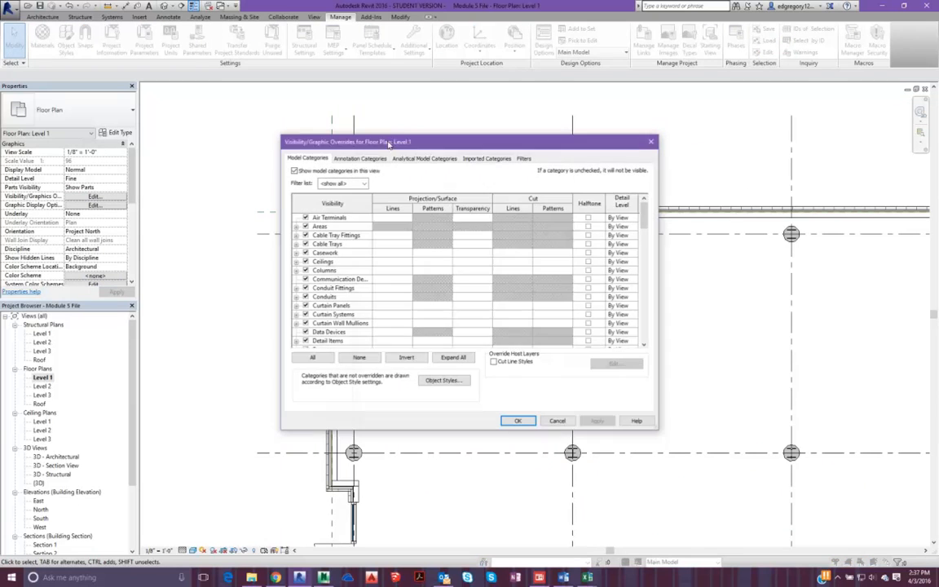
{"action": "left_click", "coordinate": [523, 158]}
{"action": "left_click", "coordinate": [388, 211]}
{"action": "left_click", "coordinate": [388, 202]}
{"action": "left_click", "coordinate": [388, 220]}
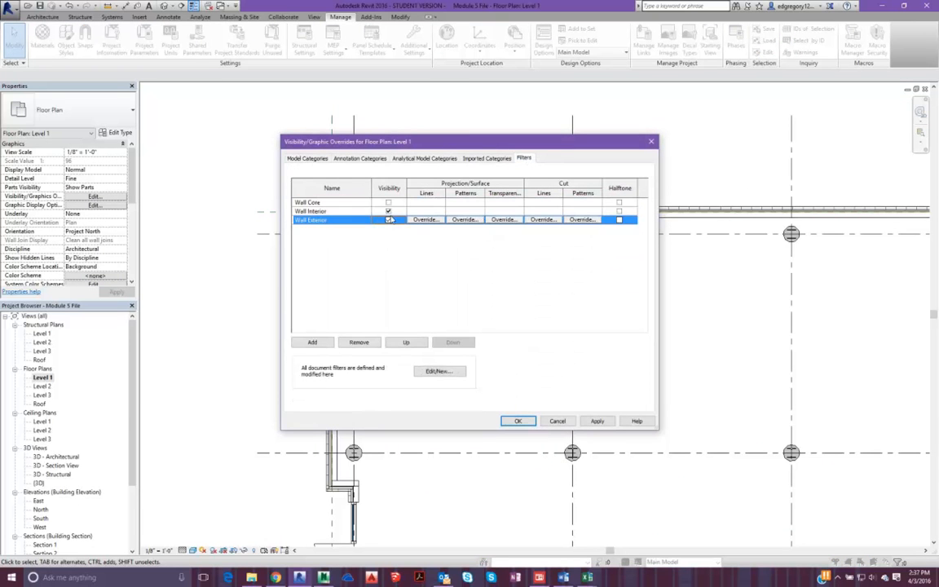
{"action": "left_click", "coordinate": [388, 211]}
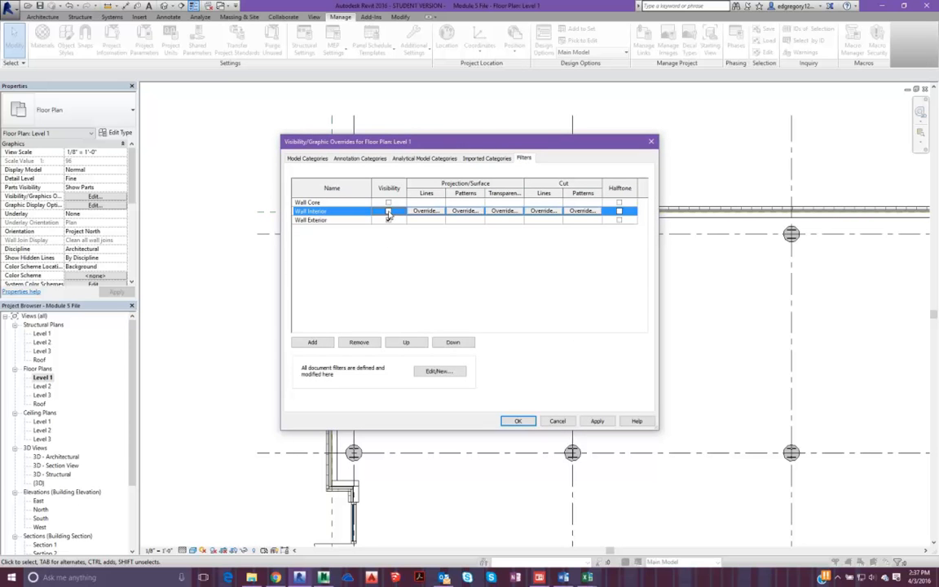
{"action": "left_click", "coordinate": [388, 211]}
{"action": "left_click", "coordinate": [388, 220]}
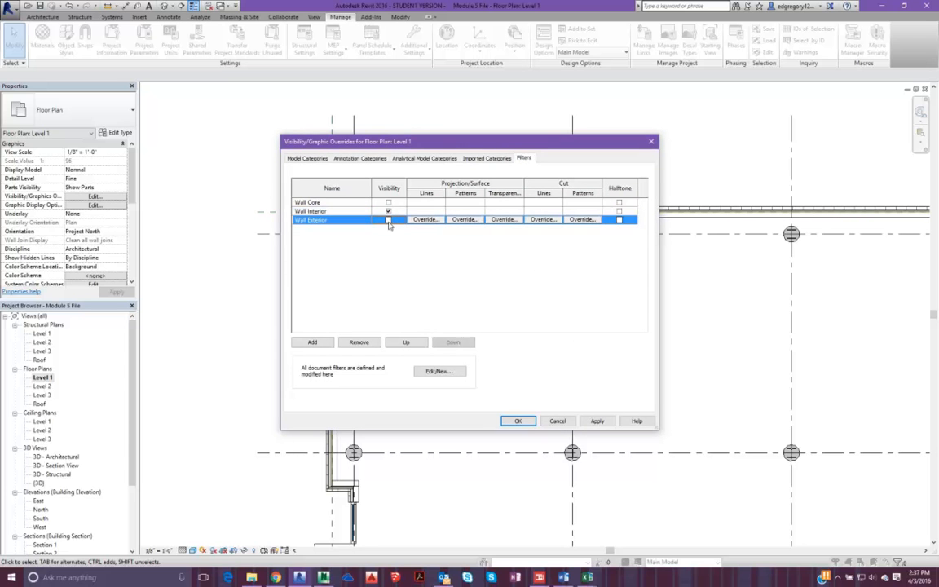
{"action": "left_click", "coordinate": [597, 421]}
{"action": "left_click", "coordinate": [518, 420]}
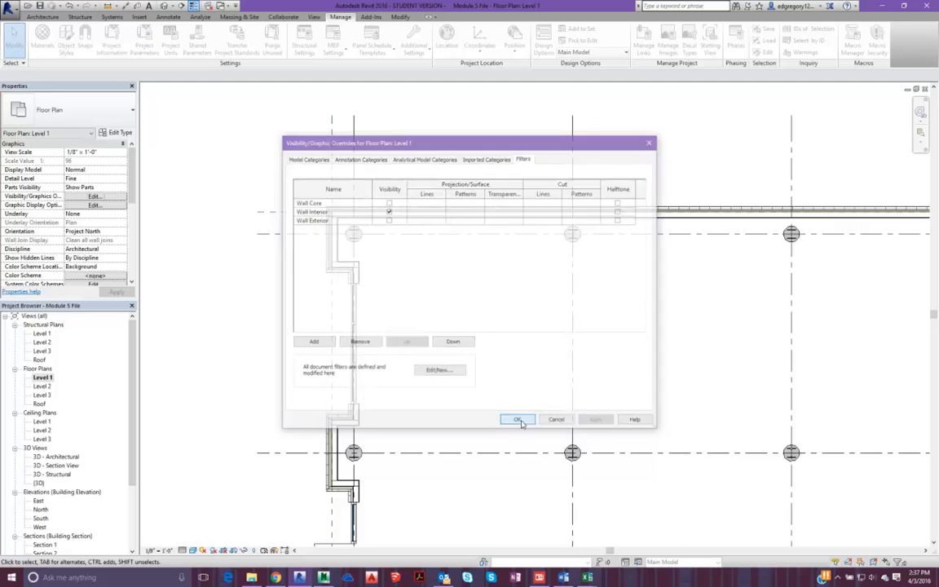
{"action": "scroll", "coordinate": [338, 251], "scroll_direction": "up", "scroll_amount": 10}
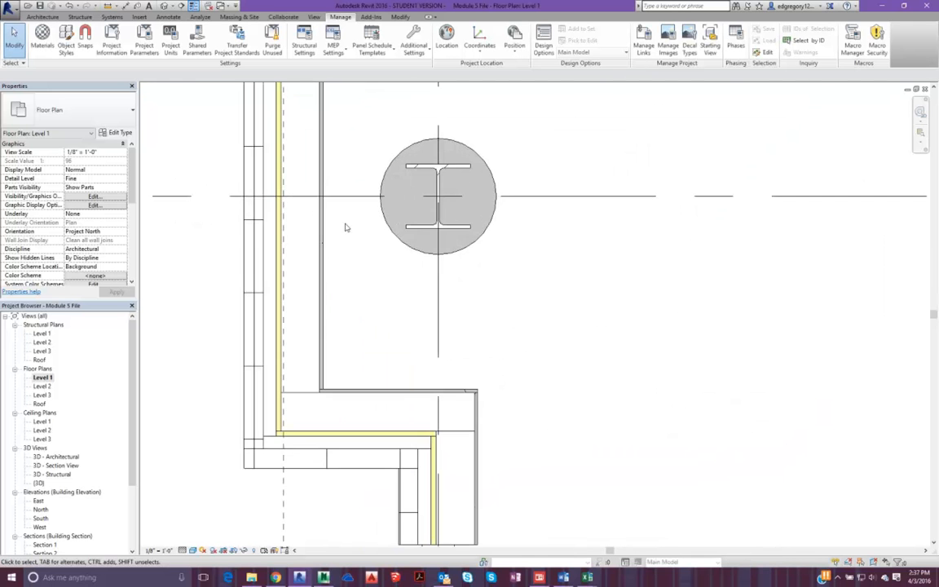
{"action": "scroll", "coordinate": [272, 255], "scroll_direction": "down", "scroll_amount": 8}
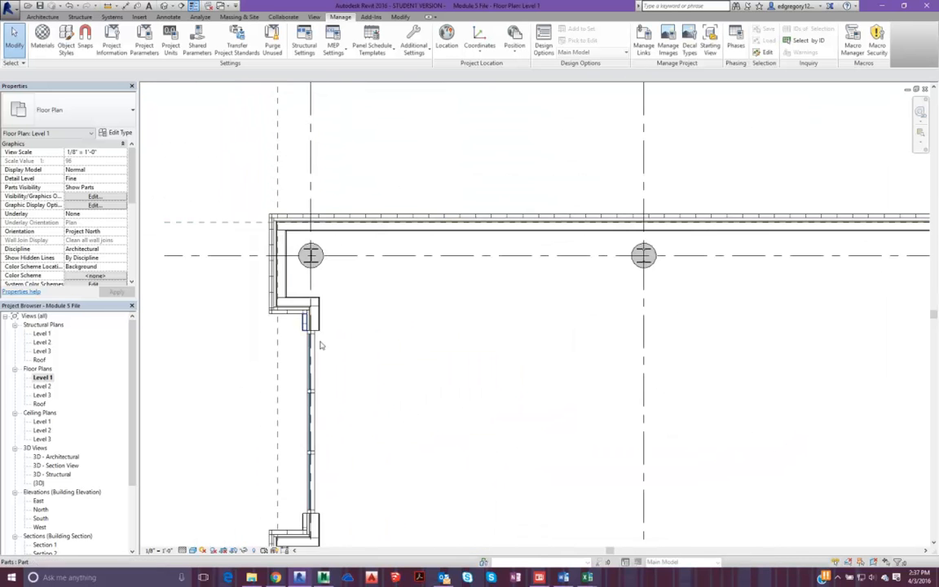
{"action": "middle_click_drag", "start_coordinate": [657, 378], "coordinate": [377, 212]}
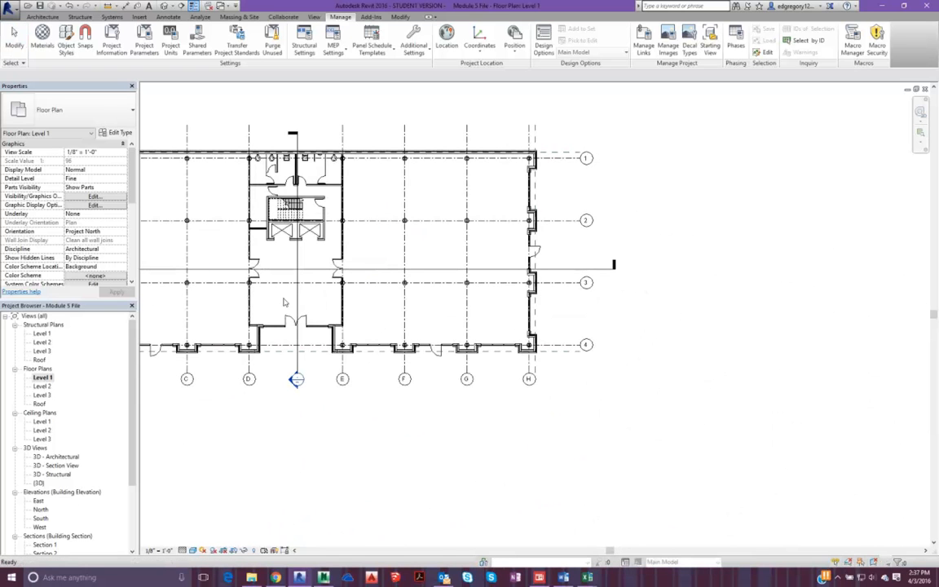
{"action": "middle_click_drag", "start_coordinate": [247, 271], "coordinate": [400, 314]}
{"action": "scroll", "coordinate": [208, 198], "scroll_direction": "up", "scroll_amount": 8}
- Export the model to the BIM Seminar folder as a Navisworks NWC file named Module 5 File
{"action": "left_click", "coordinate": [9, 9]}
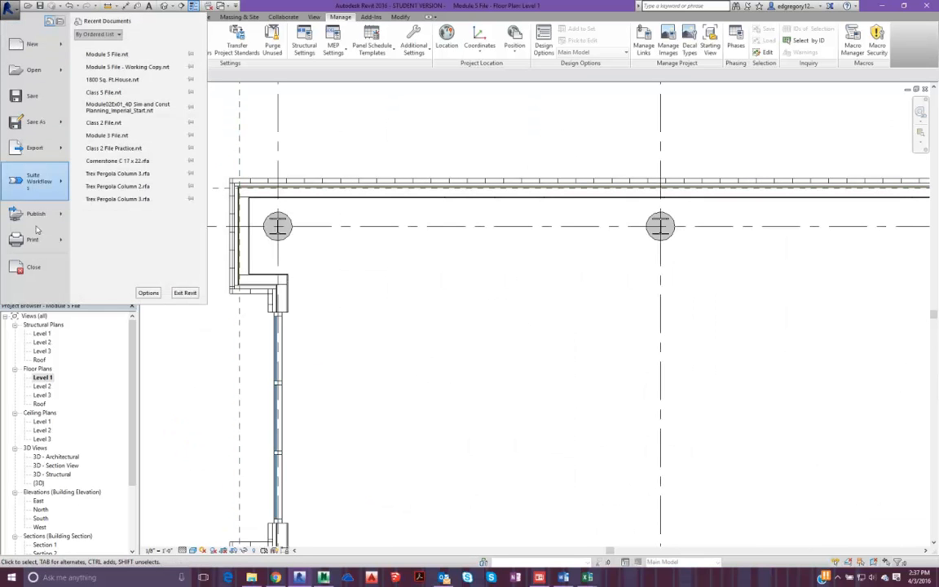
{"action": "mouse_move", "coordinate": [37, 155]}
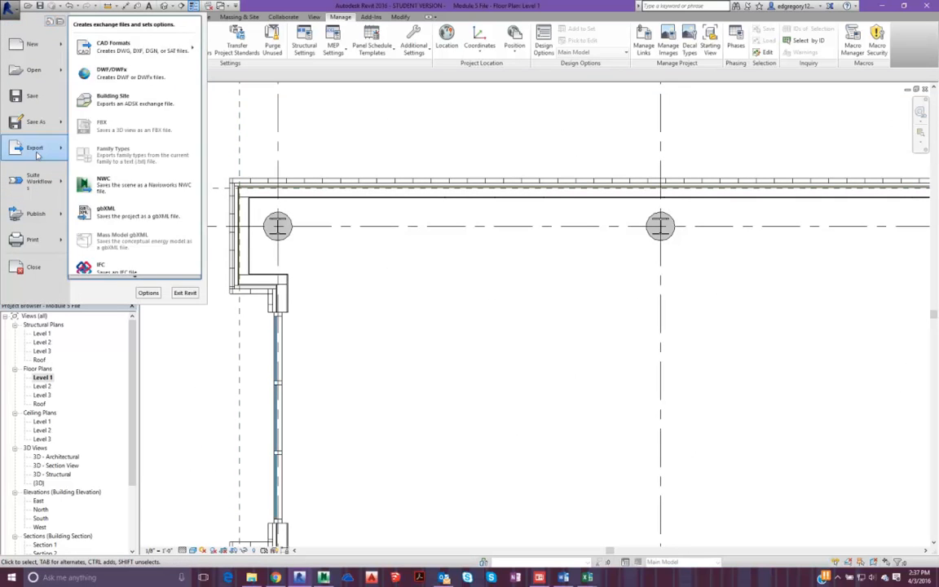
{"action": "left_click", "coordinate": [106, 187]}
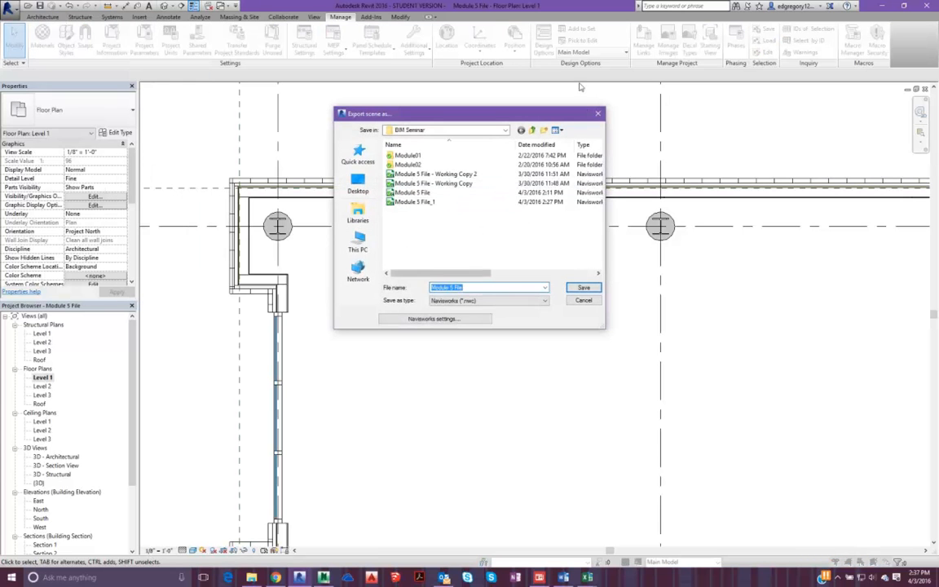
{"action": "key", "text": "Return"}
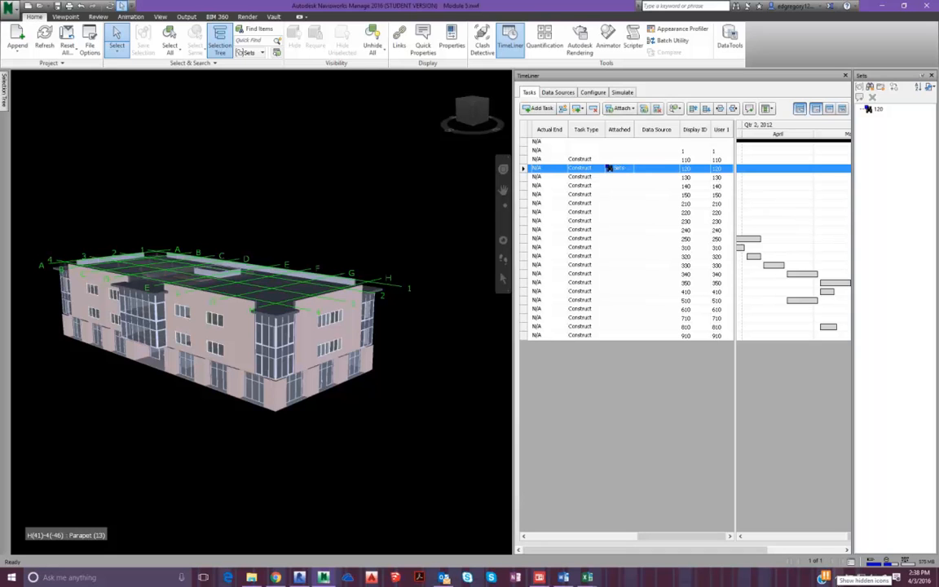
{"action": "left_click", "coordinate": [837, 580]}
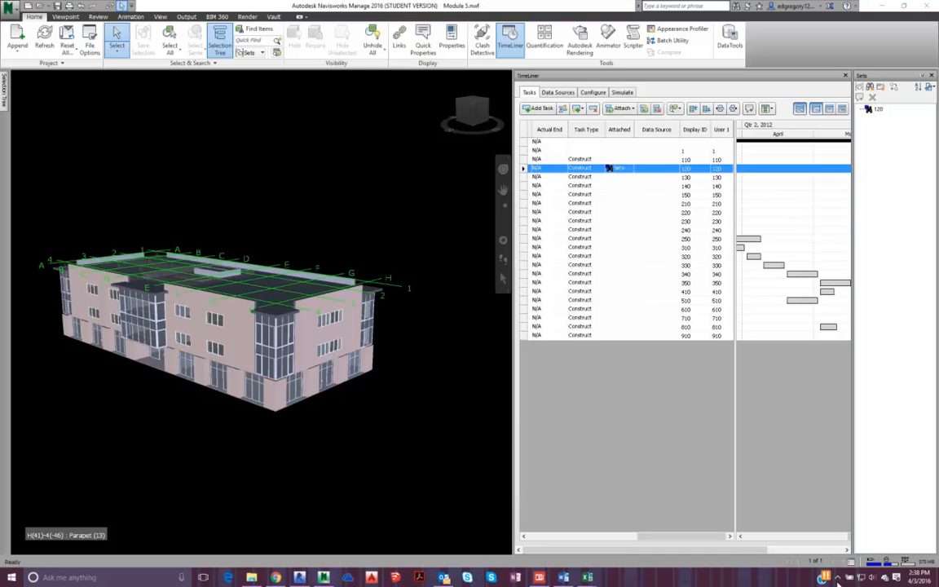